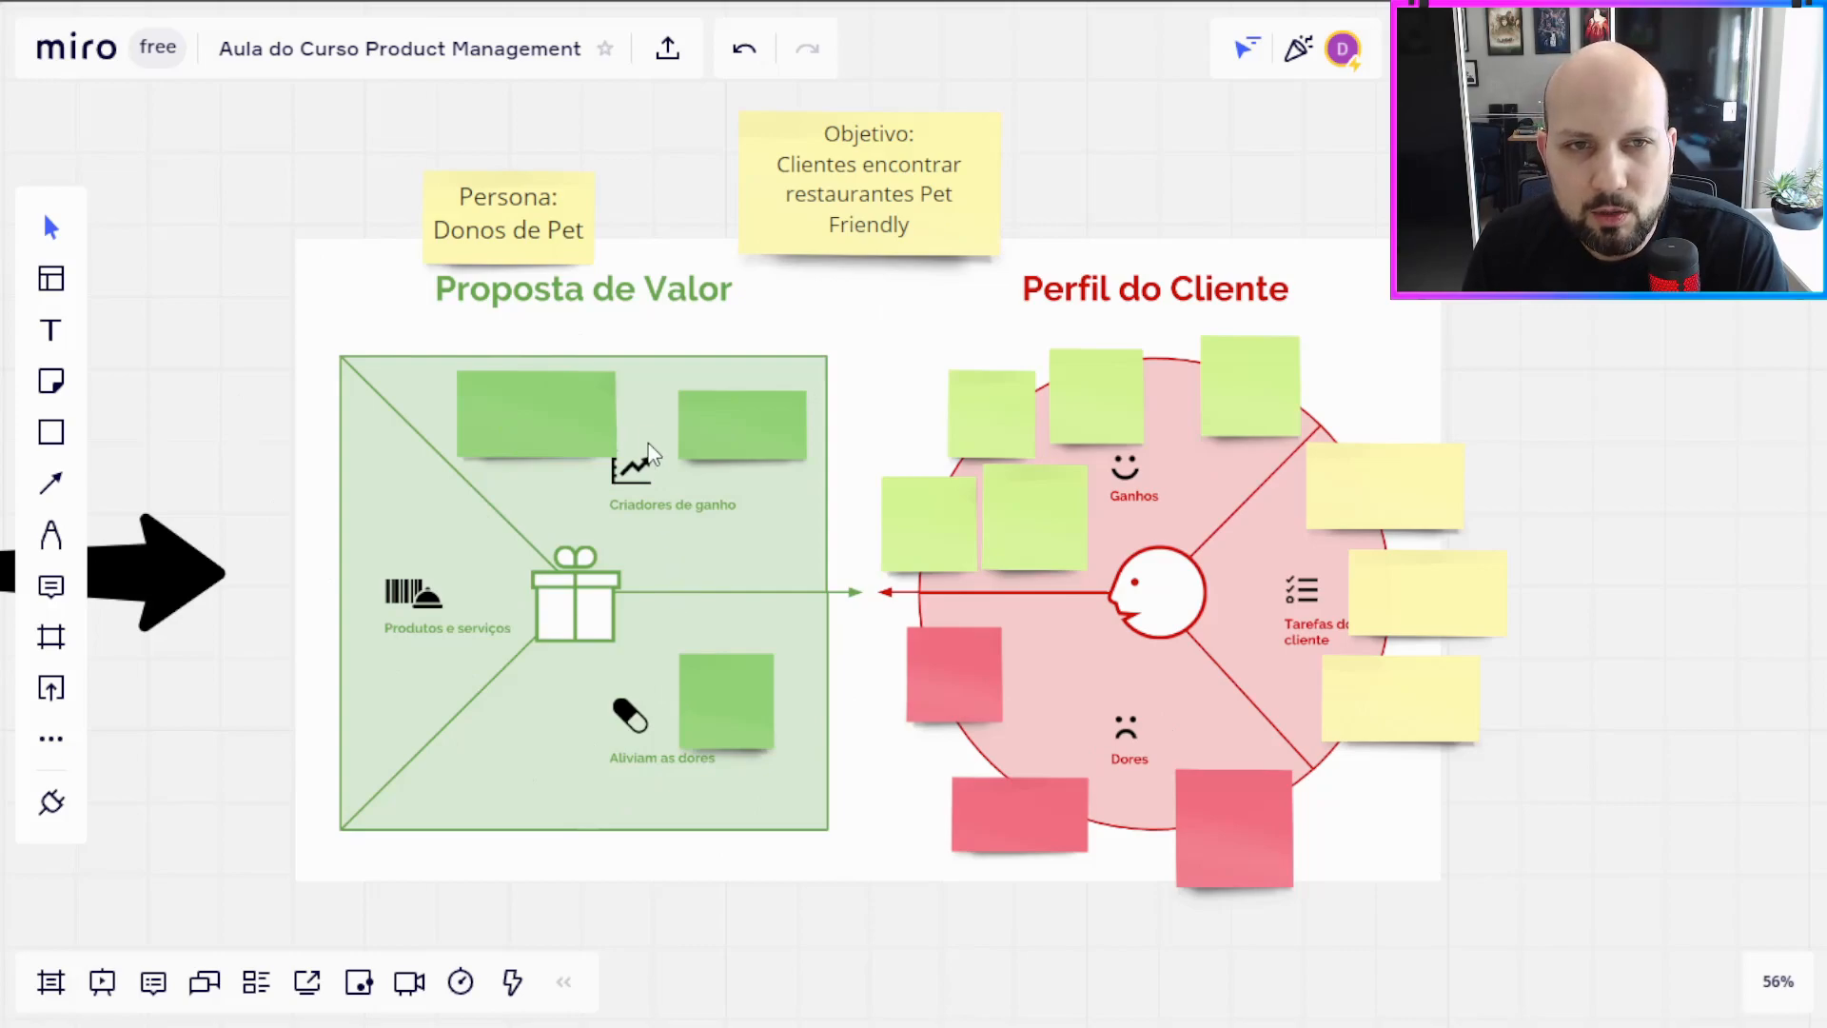
left_click(505, 424)
left_click(733, 426)
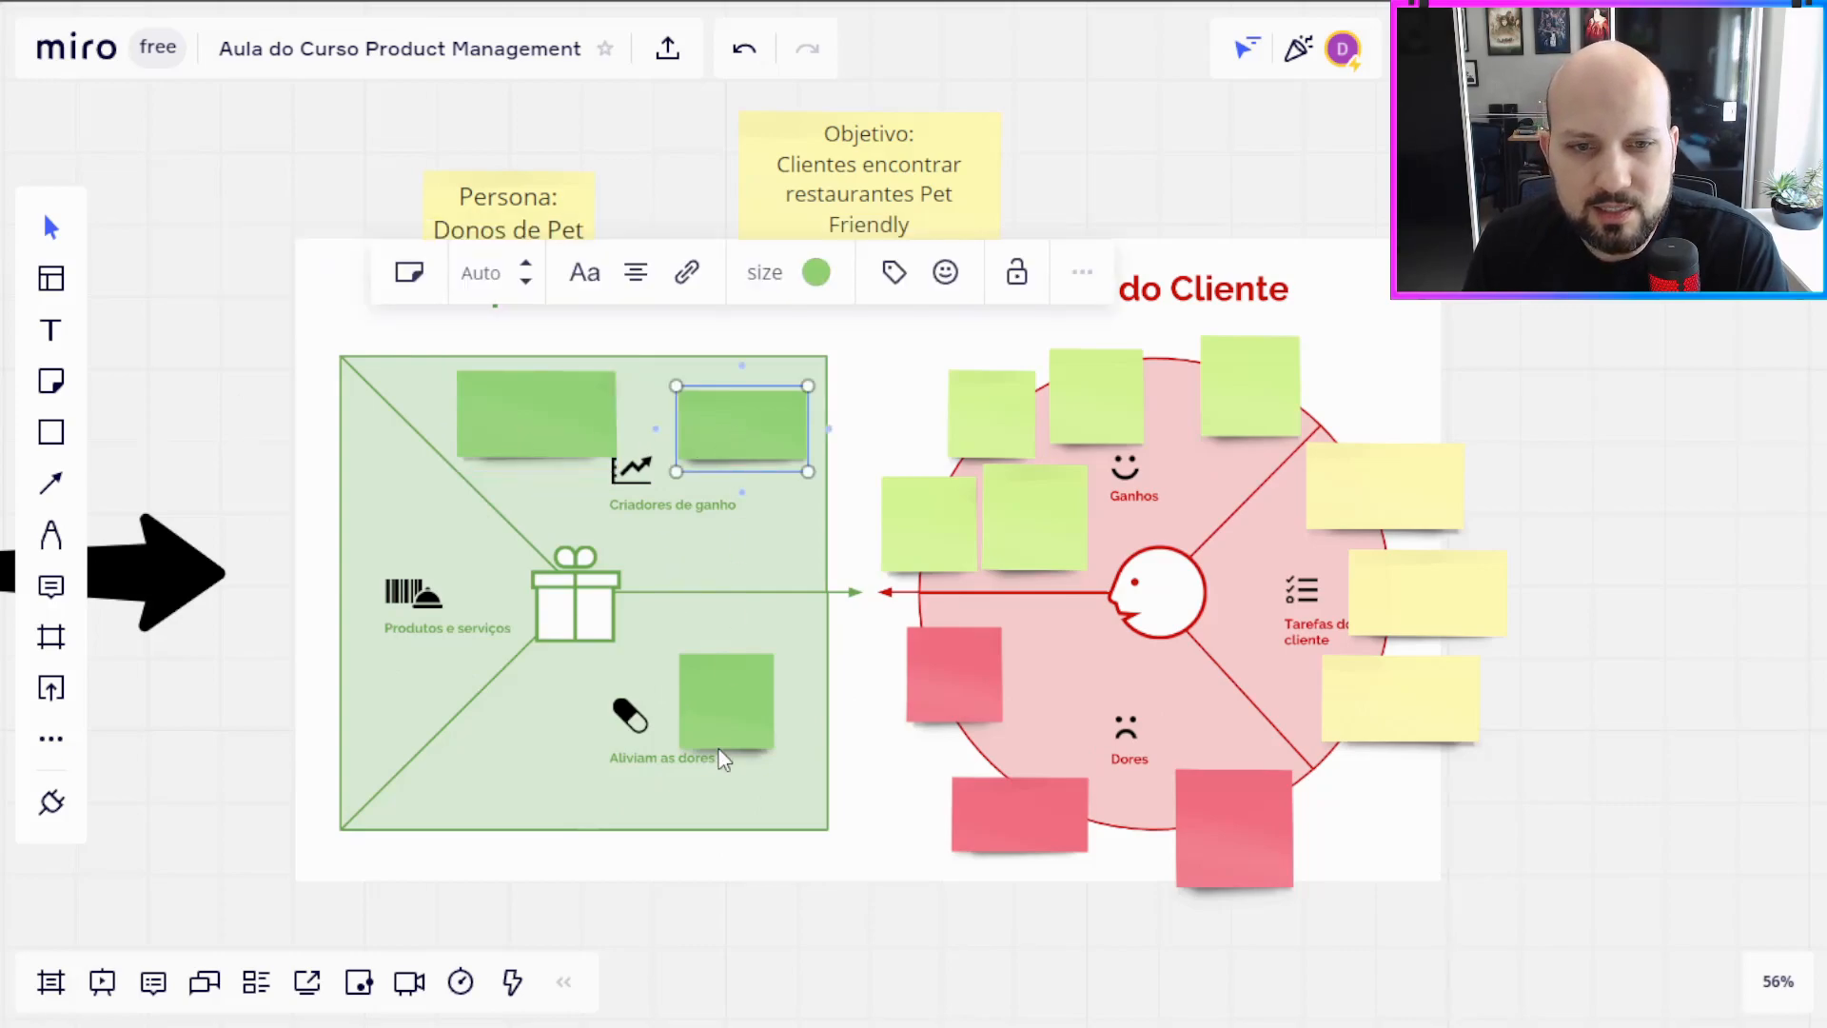
left_click(726, 738)
left_click(925, 718)
left_click(1018, 813)
left_click(1234, 826)
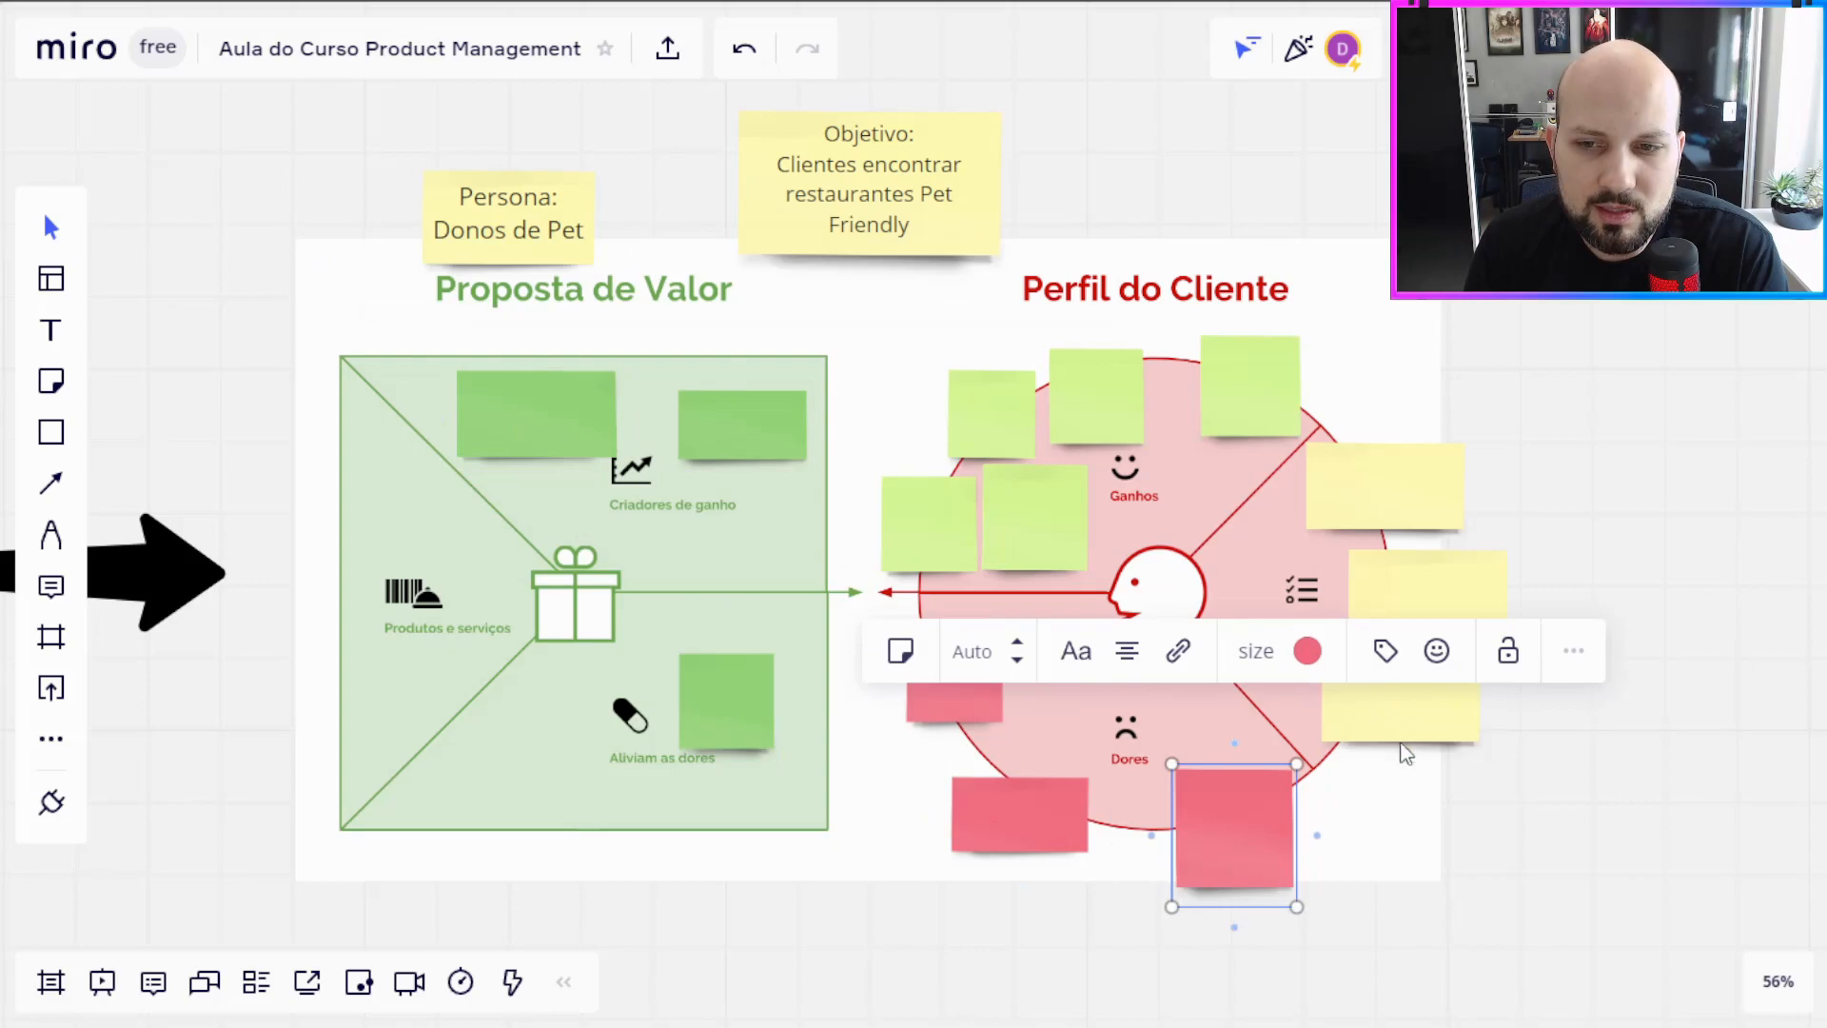
left_click(1399, 704)
left_click(1458, 585)
left_click(1423, 490)
left_click(1250, 386)
left_click(1096, 395)
Step: Delete the upper-left blank light-green note from the Ganhos sector of the Perfil do Cliente circle
left_click(990, 417)
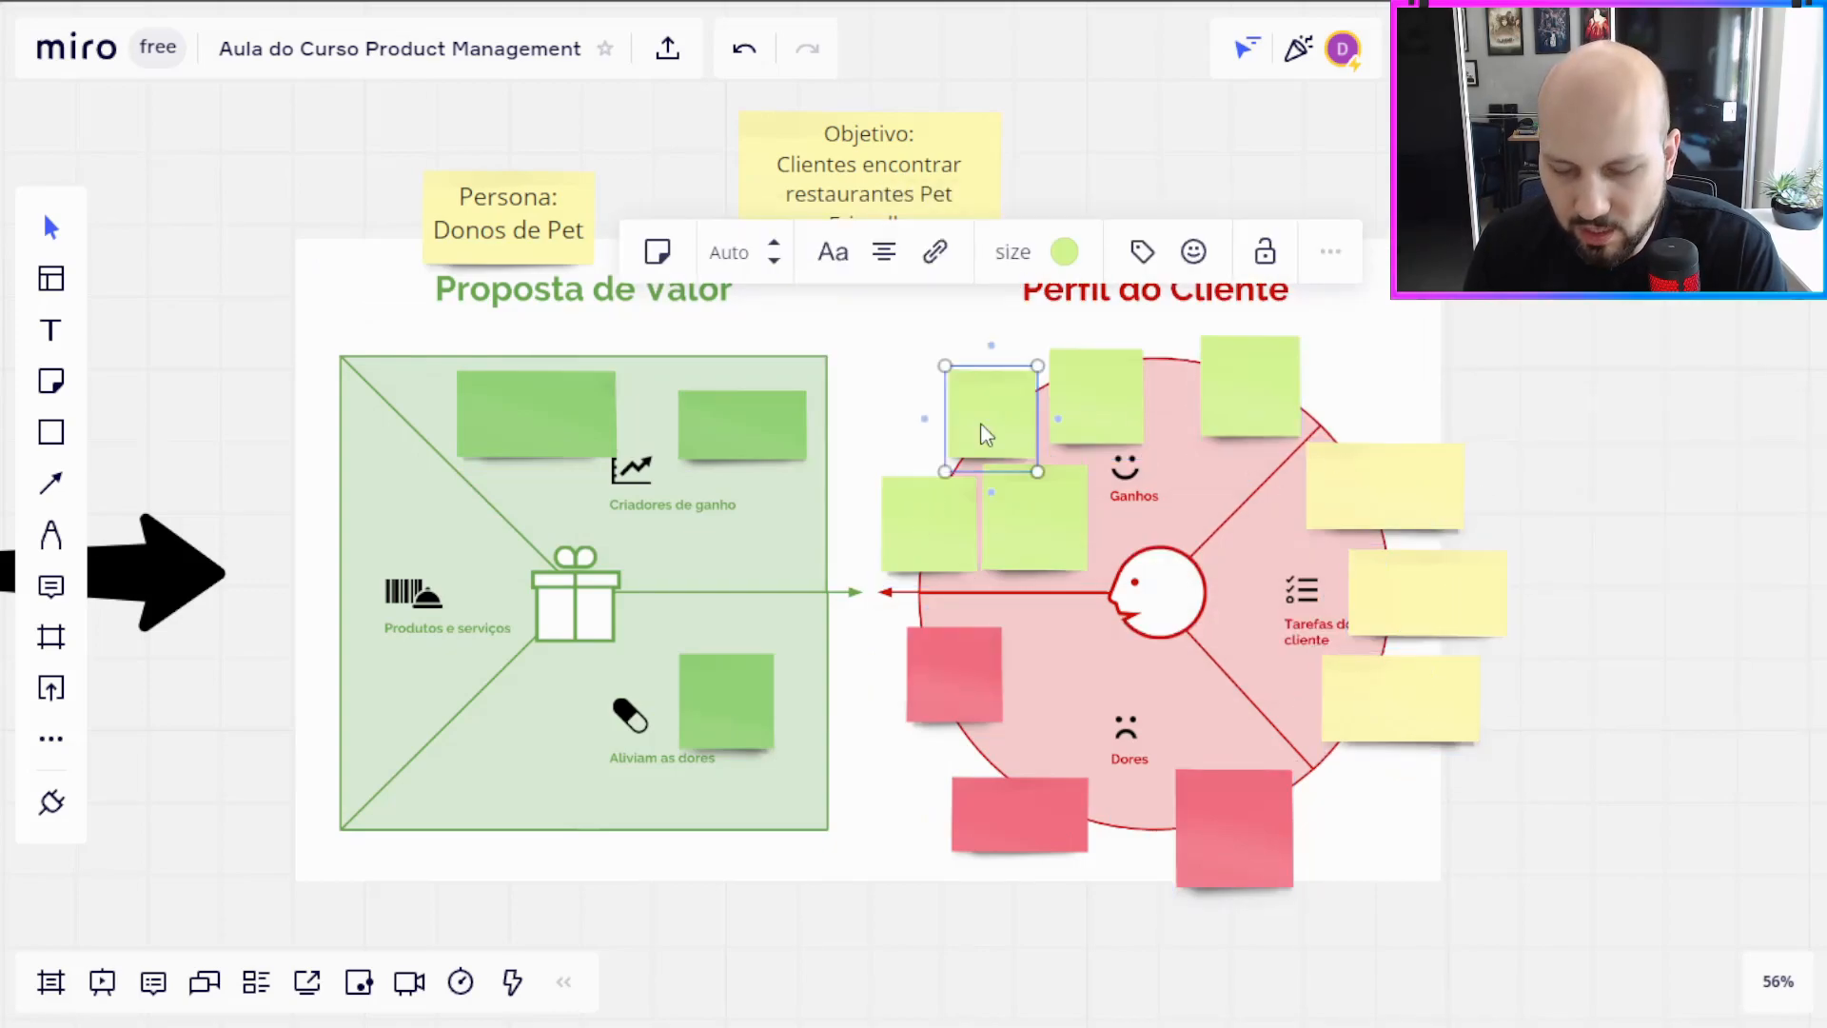
key("Delete")
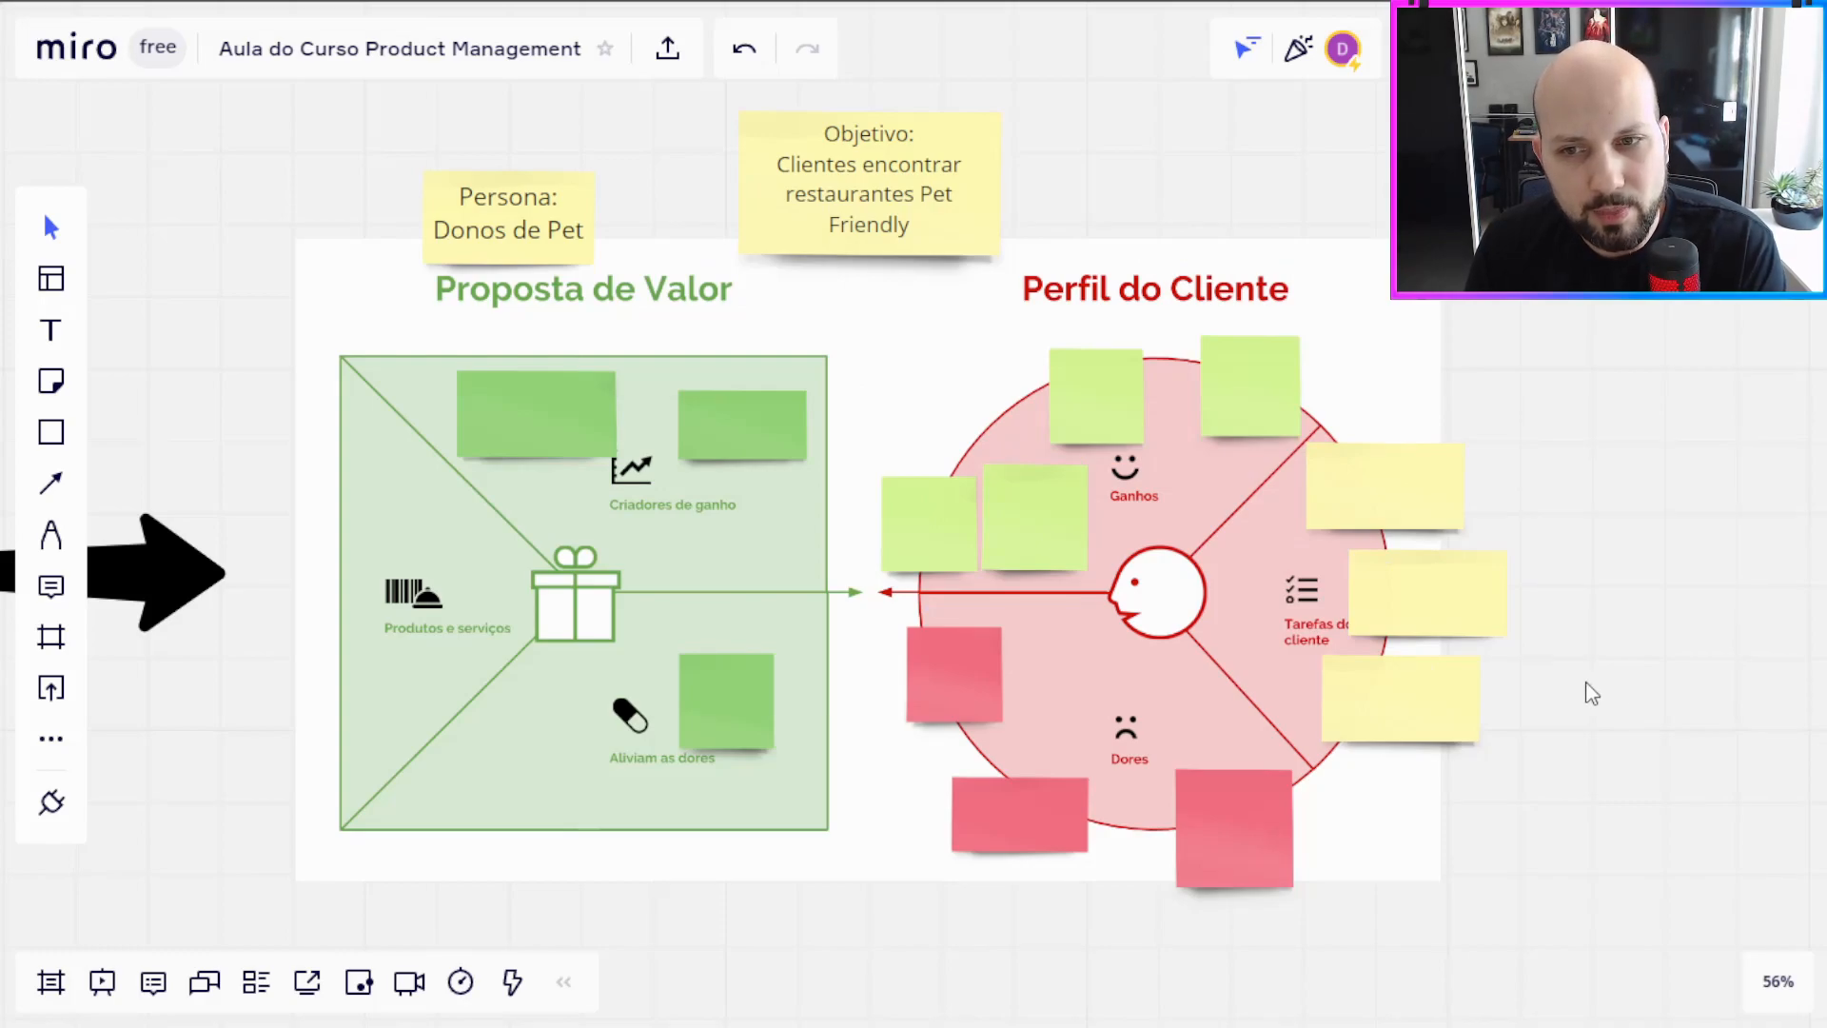
Step: Move the middle and lower yellow notes outward so they uncover the Tarefas do cliente label
left_click(1399, 614)
left_click(1413, 704)
left_click_drag(1435, 613, 1466, 614)
left_click_drag(1383, 753, 1392, 769)
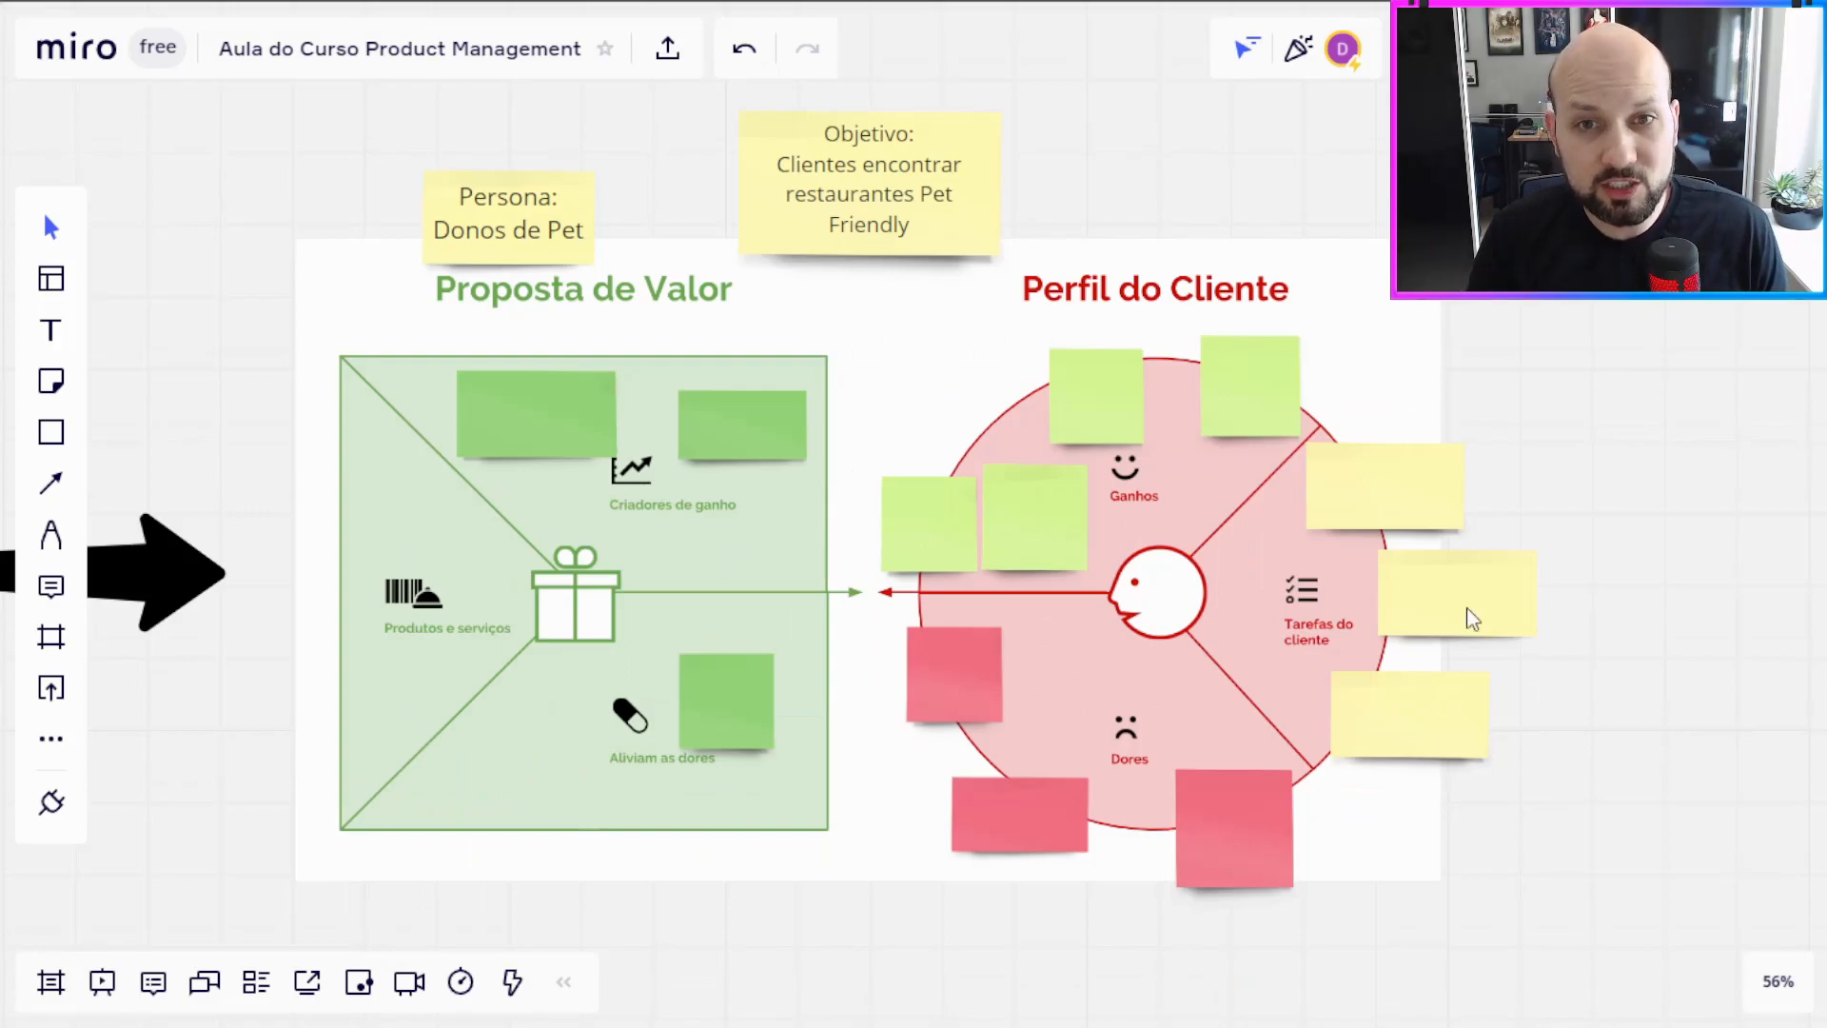
Step: Write "Domingo de manhã quer passear e ter uma refeição fora levando o Pet" on the upper yellow note of Tarefas do cliente
scroll(1468, 604, "right", 2)
scroll(1468, 604, "up", 1)
double_click(1339, 516)
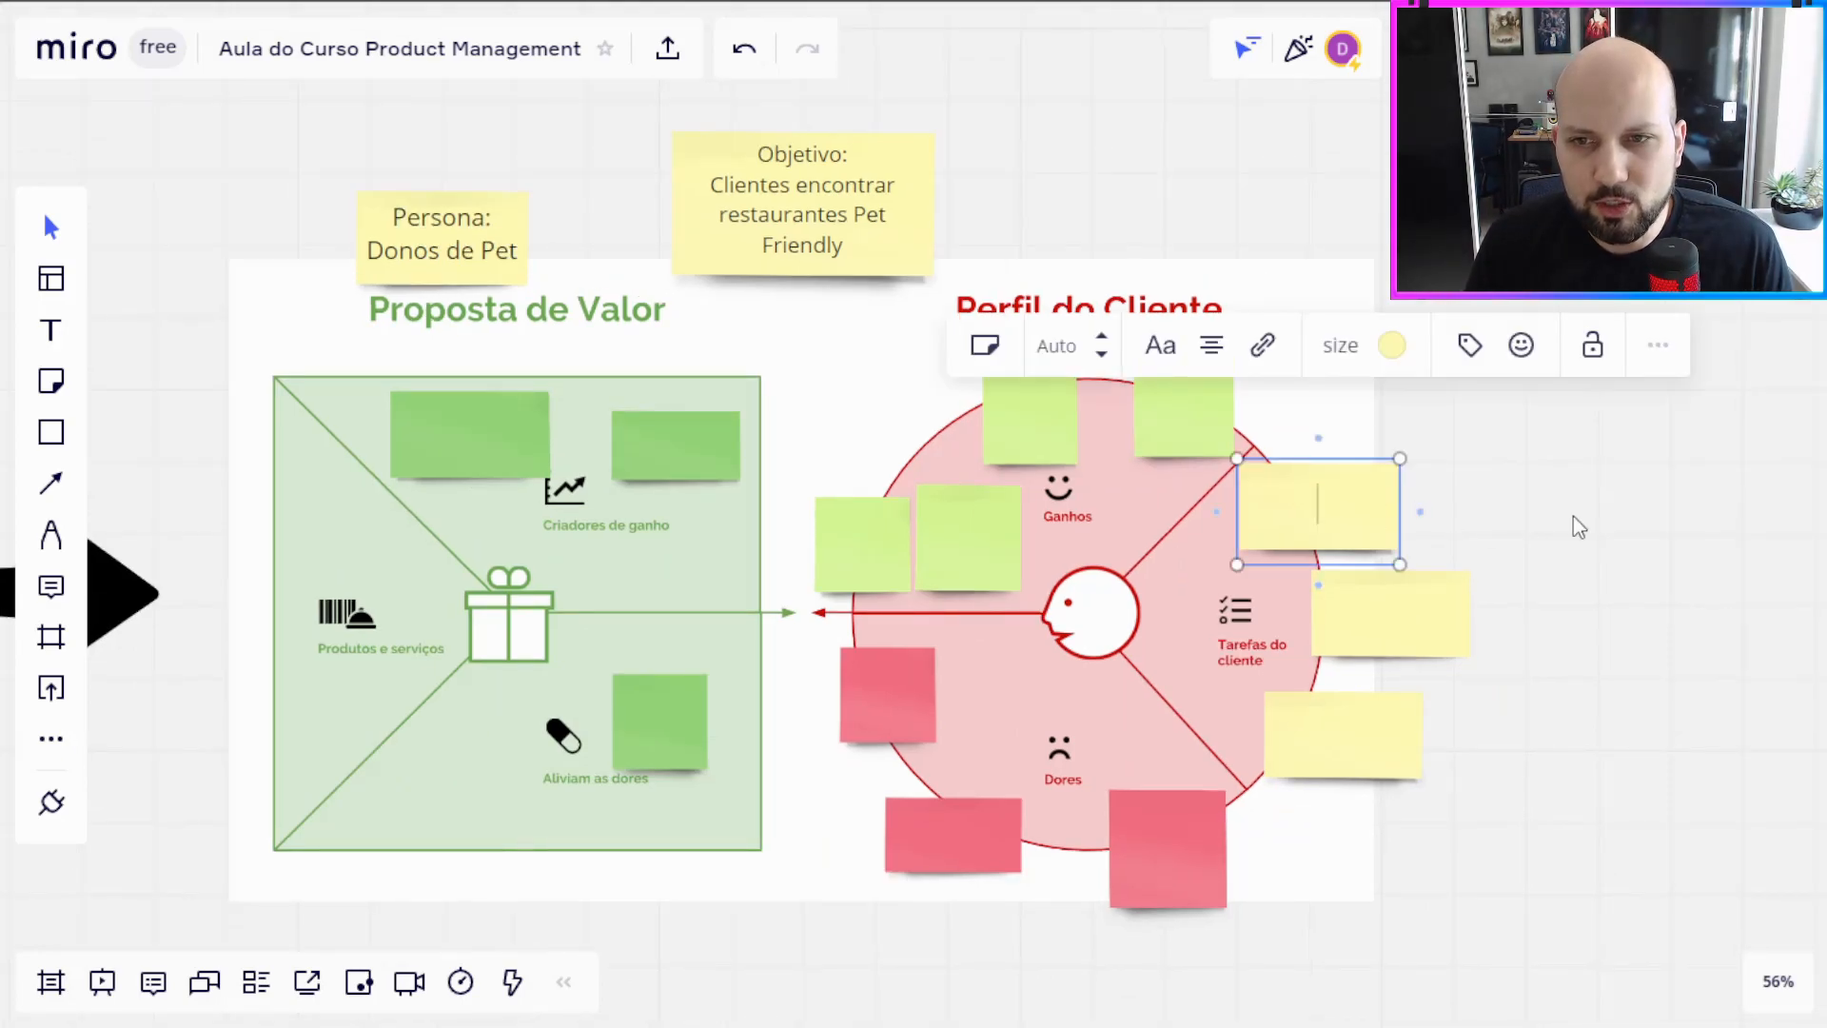
type("Domingo de ma")
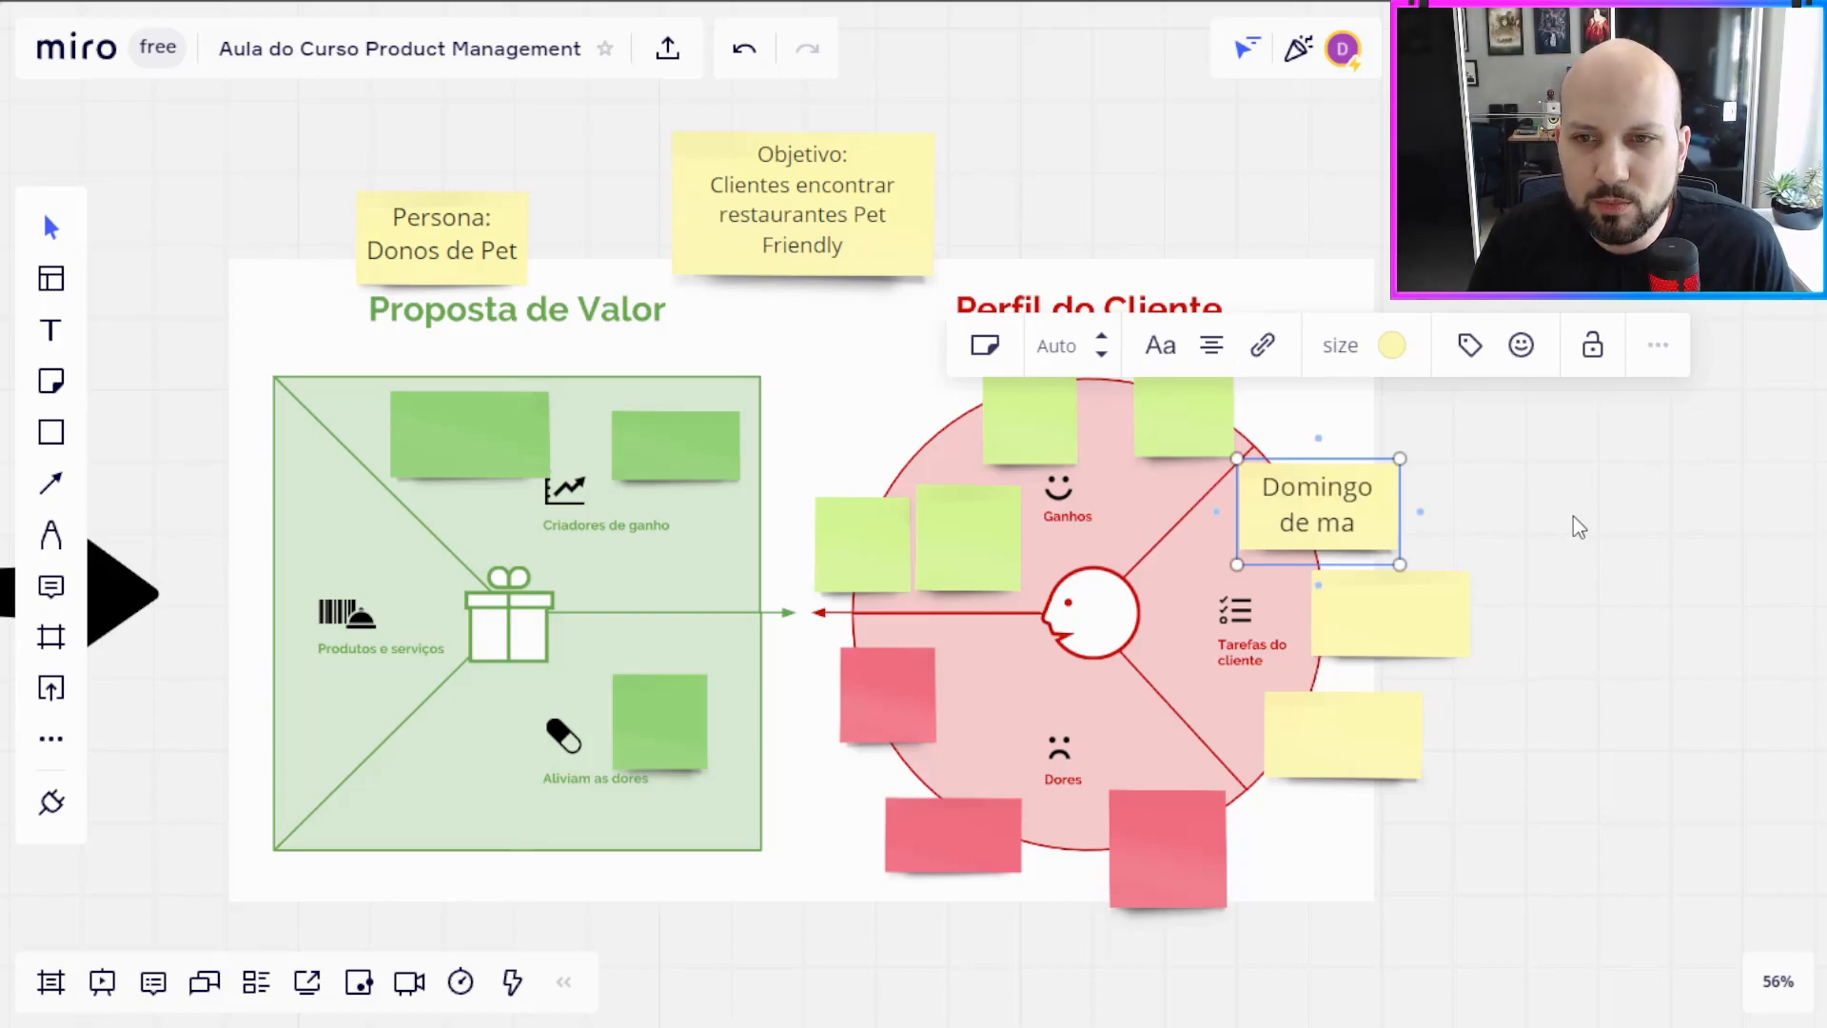
type("nhã quer pa")
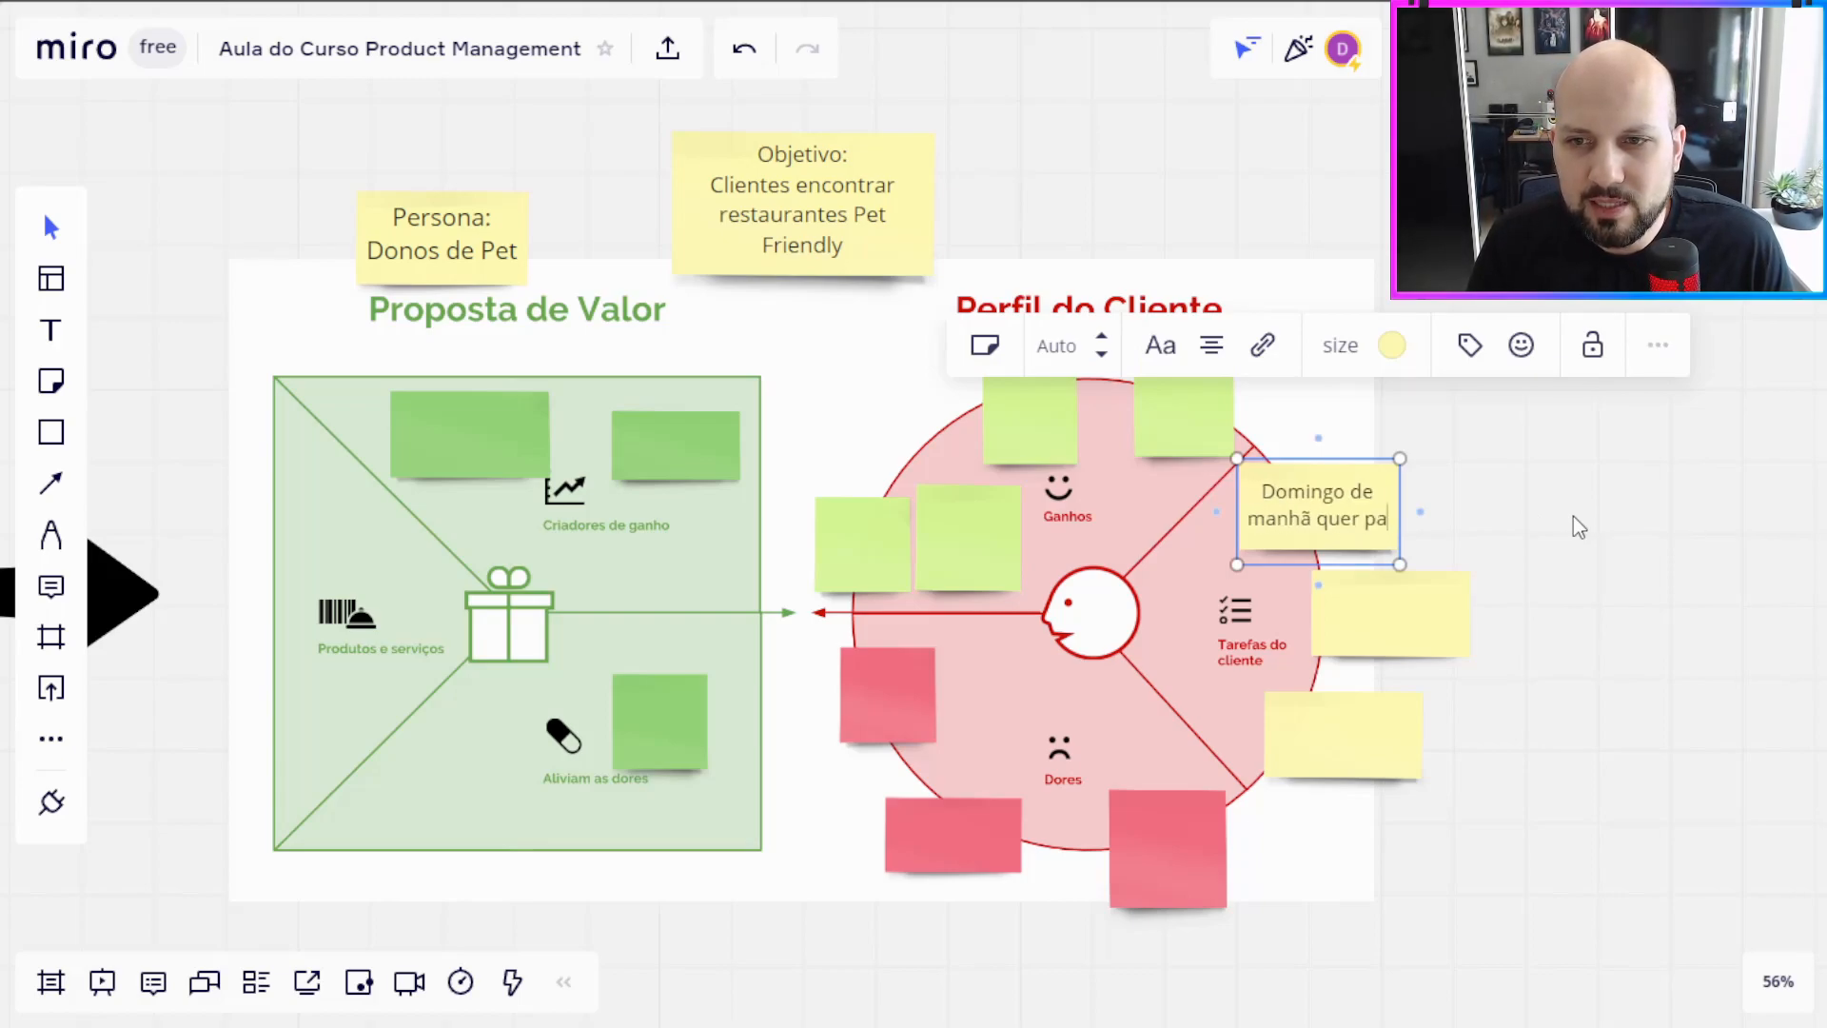
type("ssear e ter uma ")
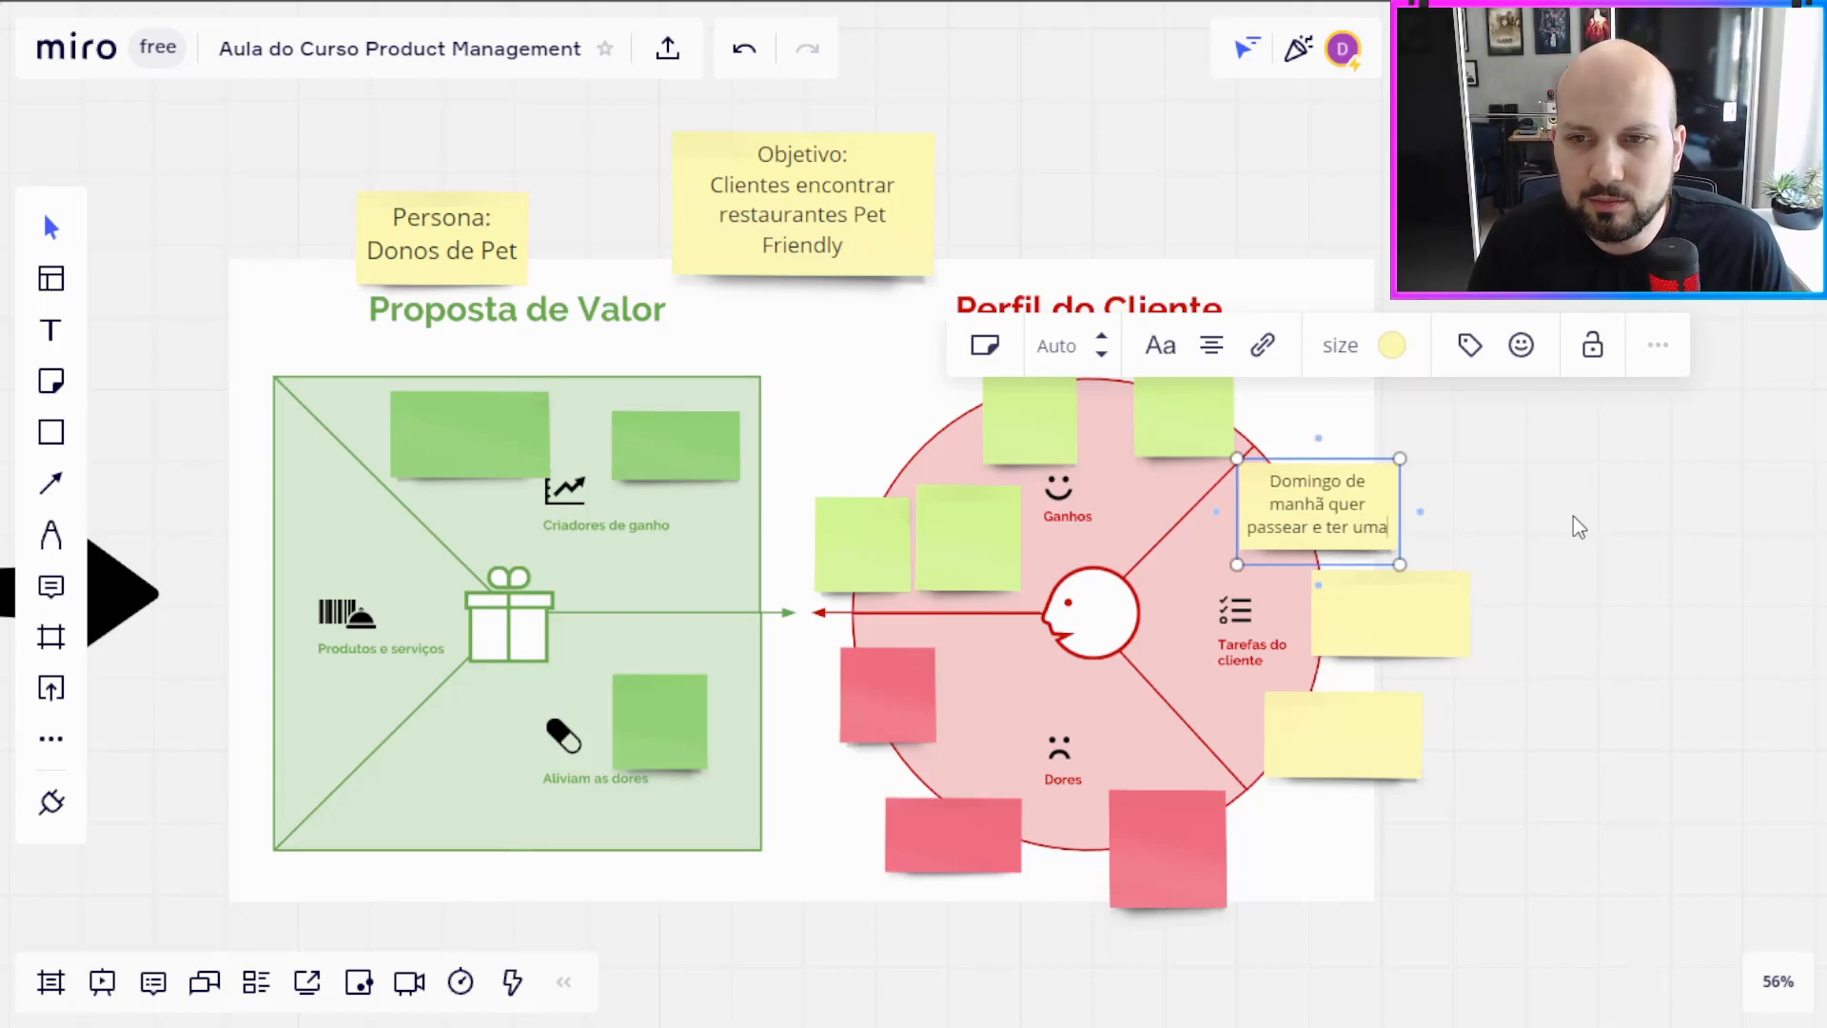
type("refeição ")
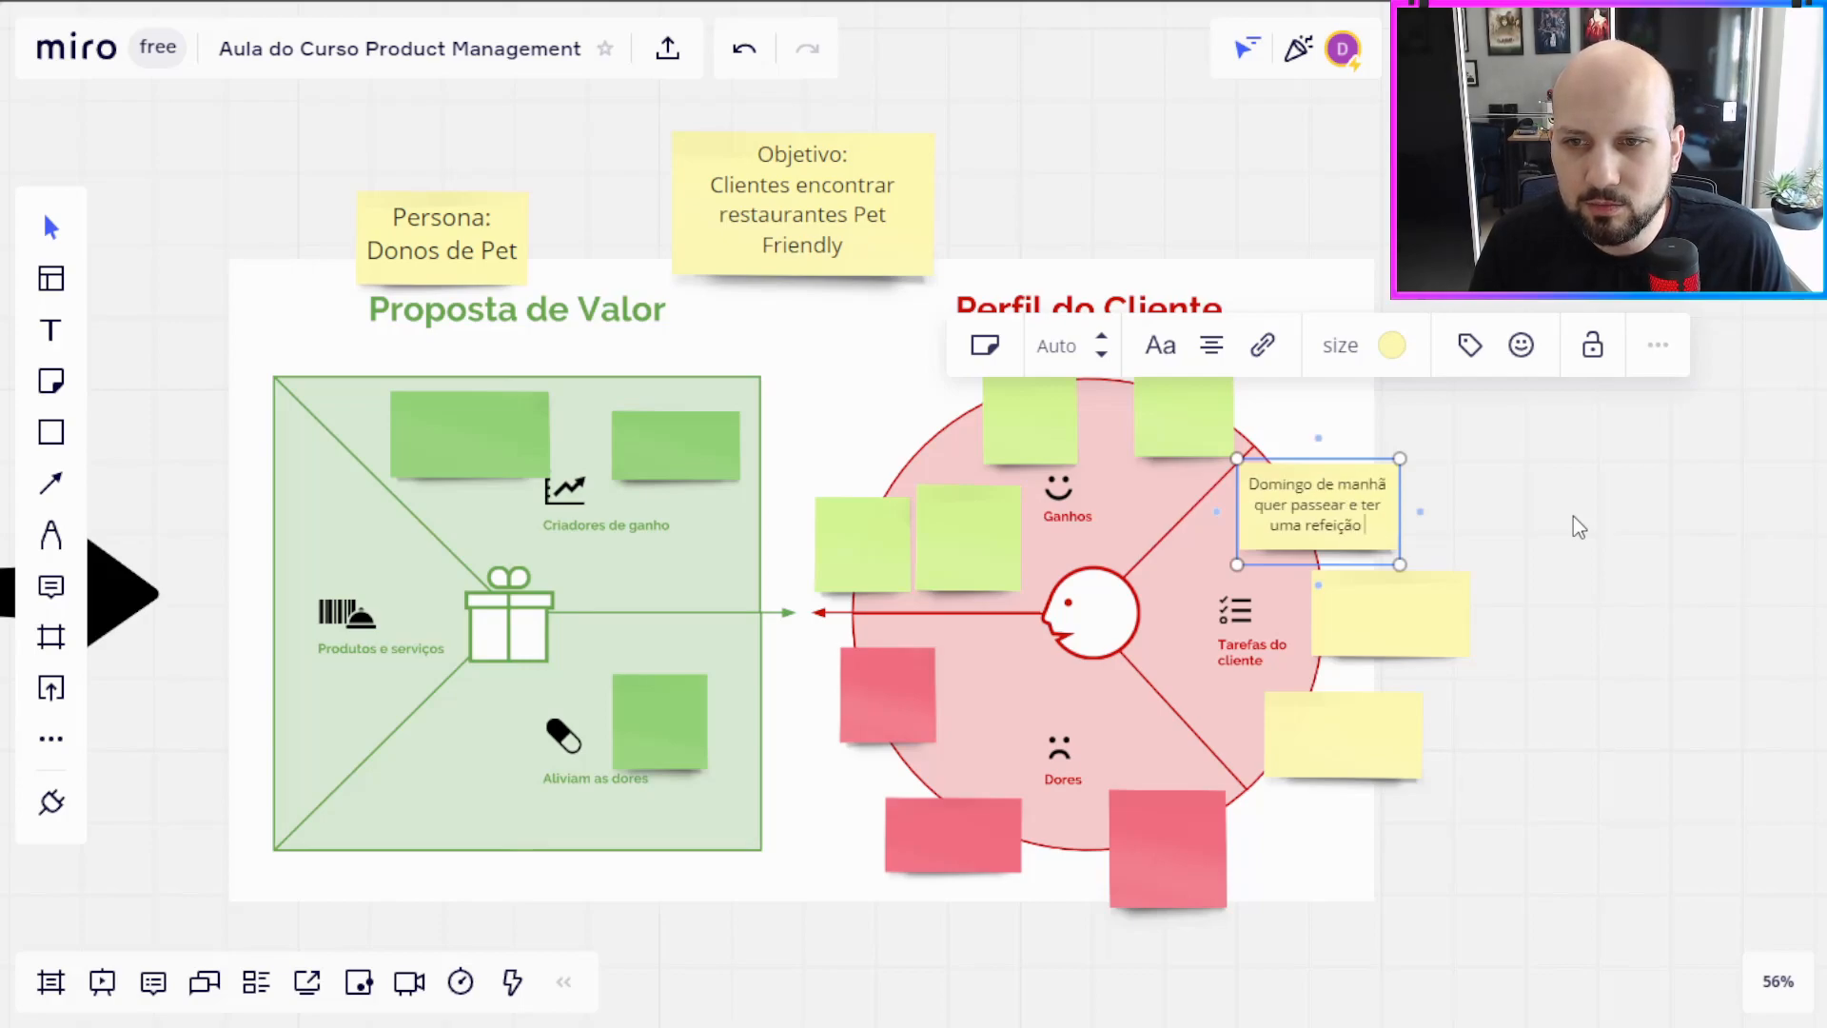
type("fora levando o")
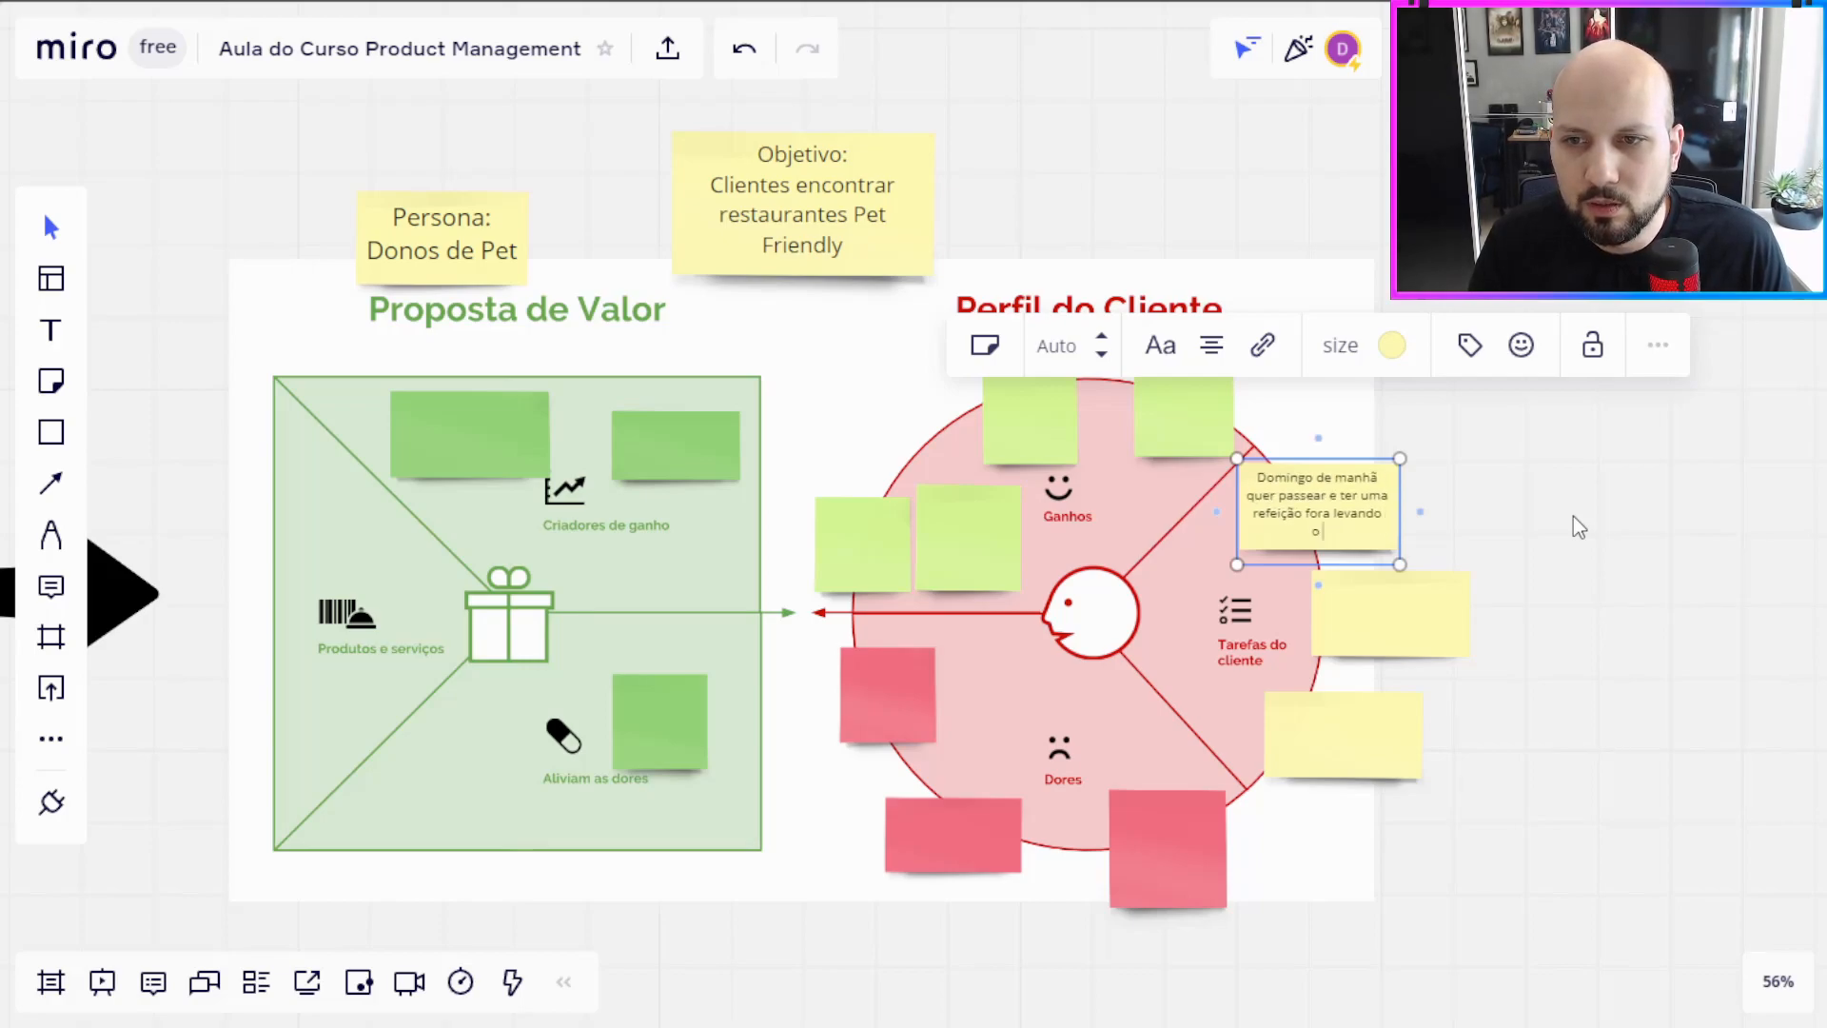
type(" Pet")
left_click(1435, 531)
left_click(1386, 525)
left_click_drag(1400, 523, 1441, 521)
Step: Write "Trabalha fora durante a semana. Pet fica em casa ou creche" on the middle yellow note of Tarefas do cliente
double_click(1391, 613)
type("Trabalh")
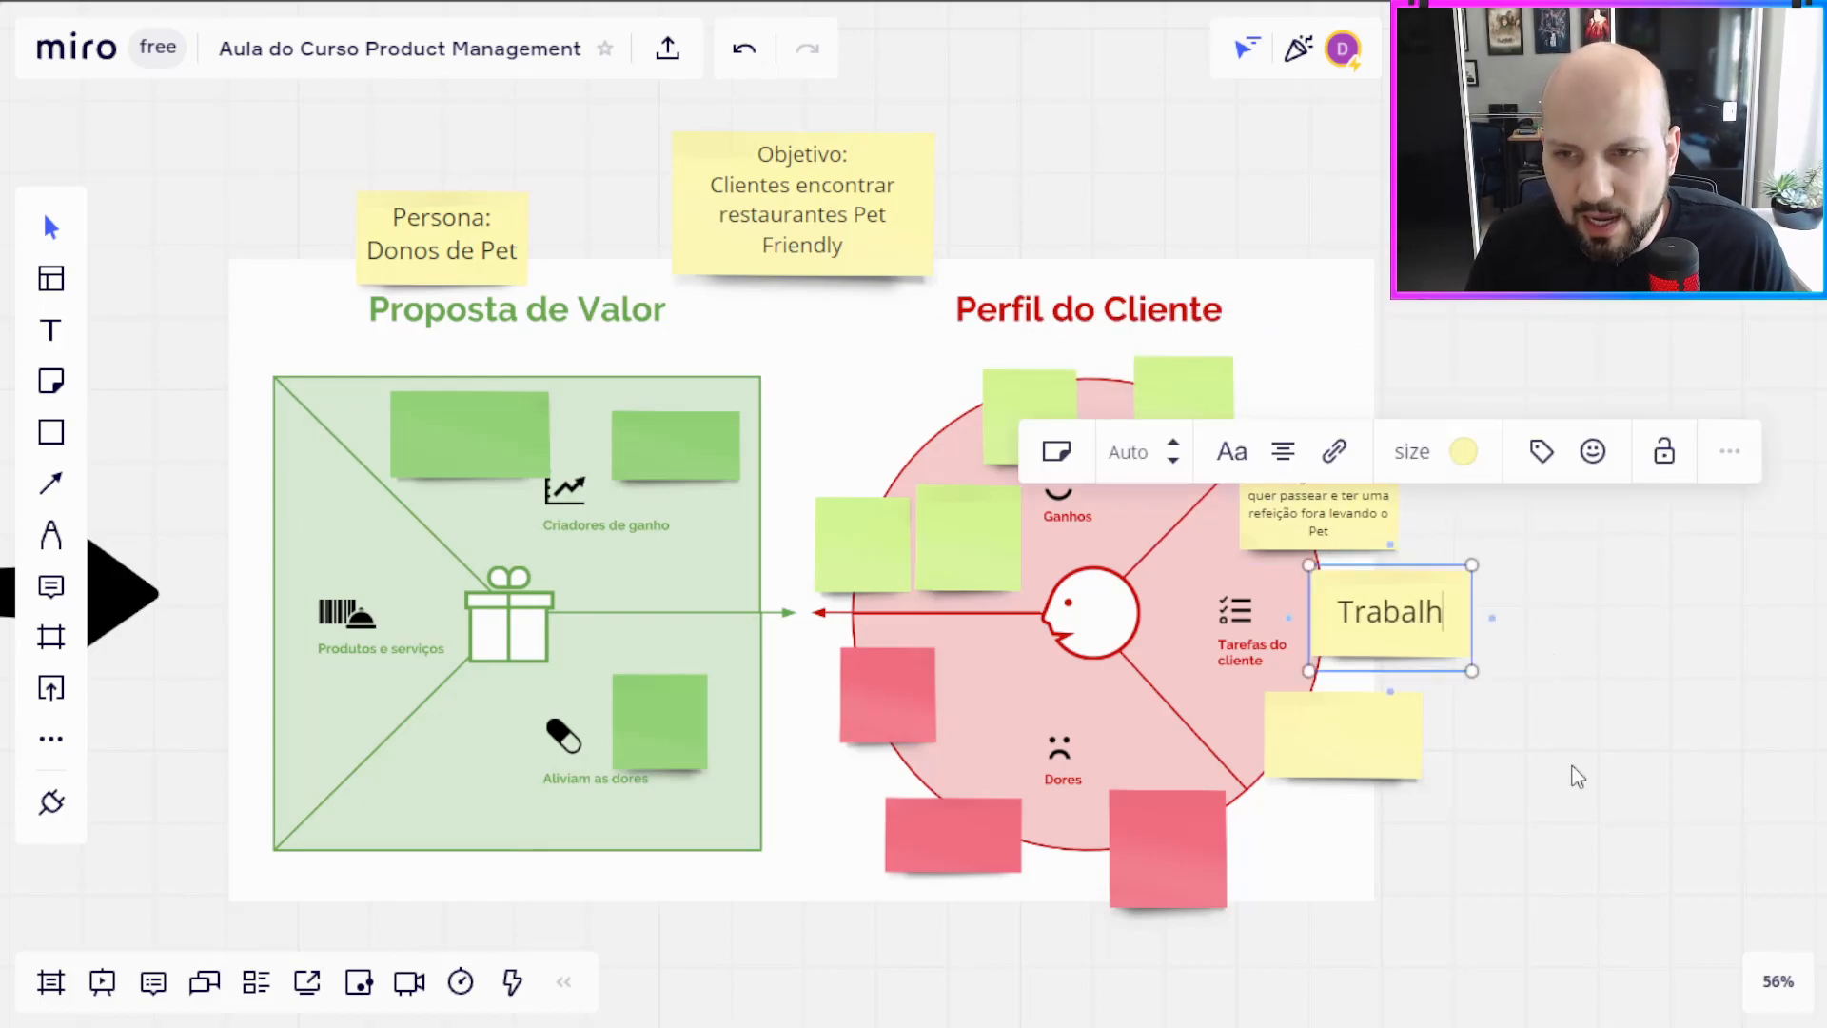
type("a fora dura")
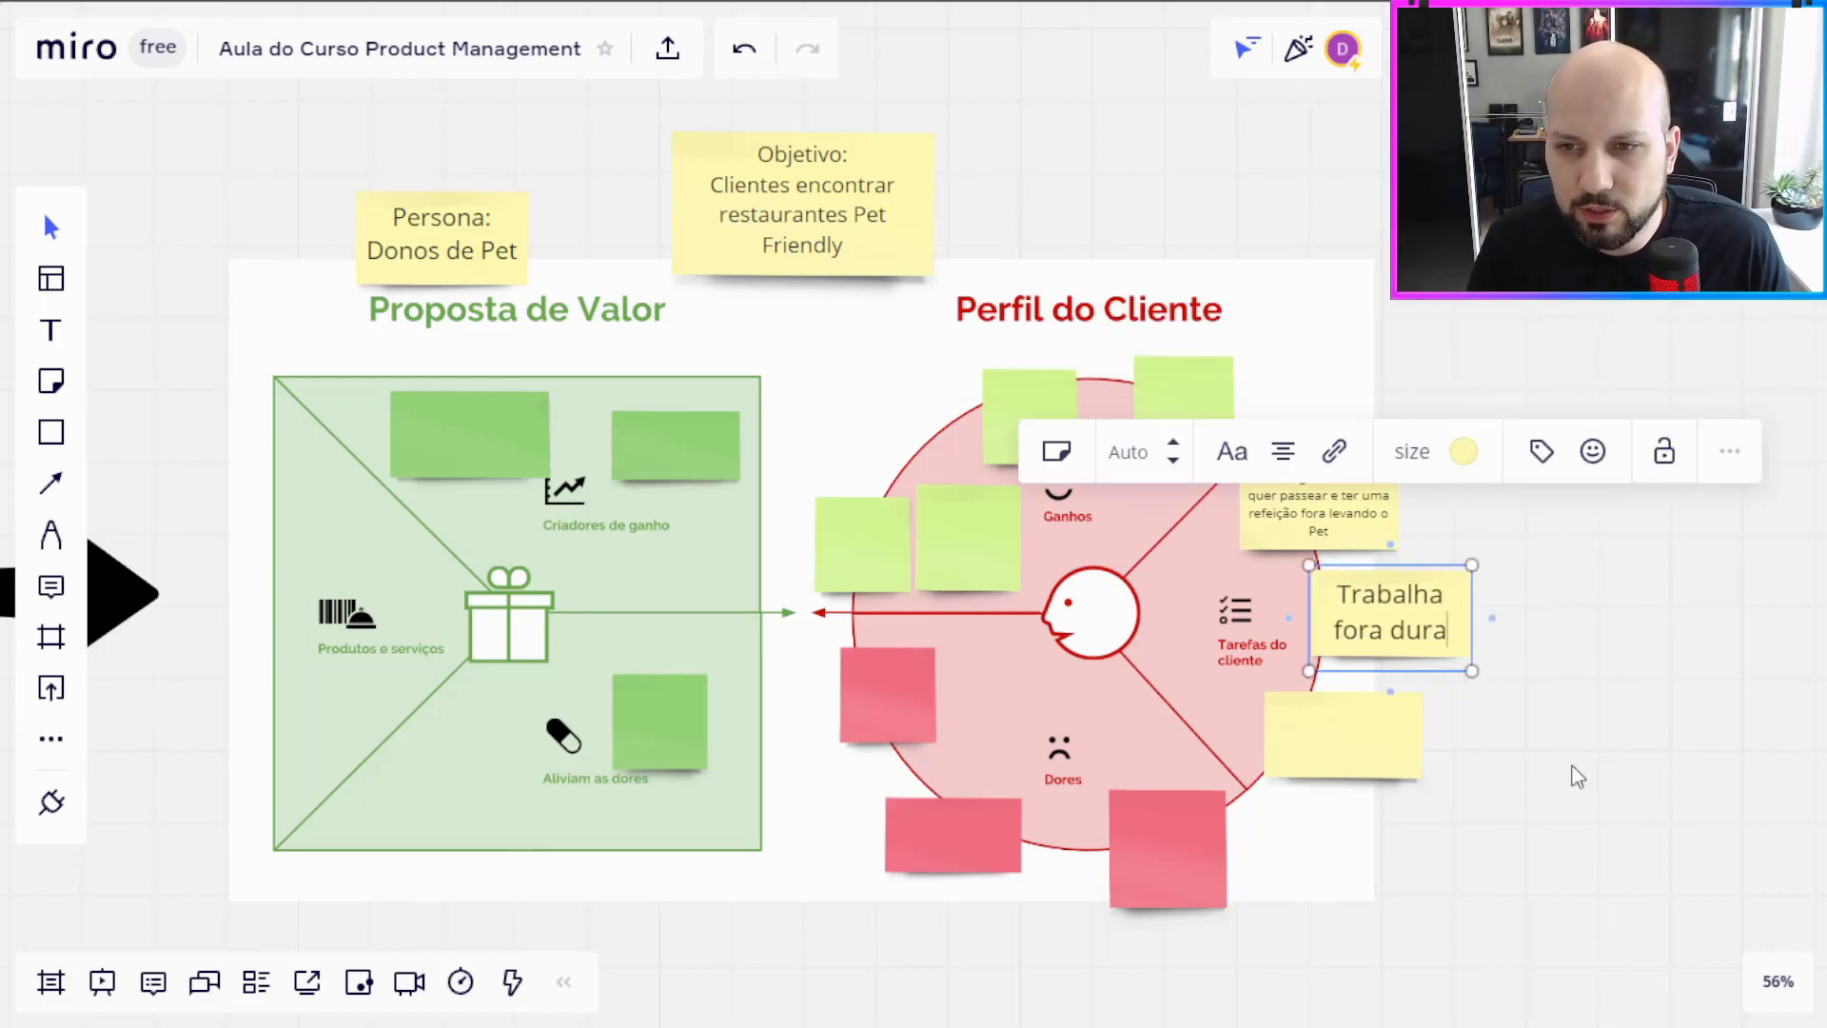
type("nte a semana. Pet ")
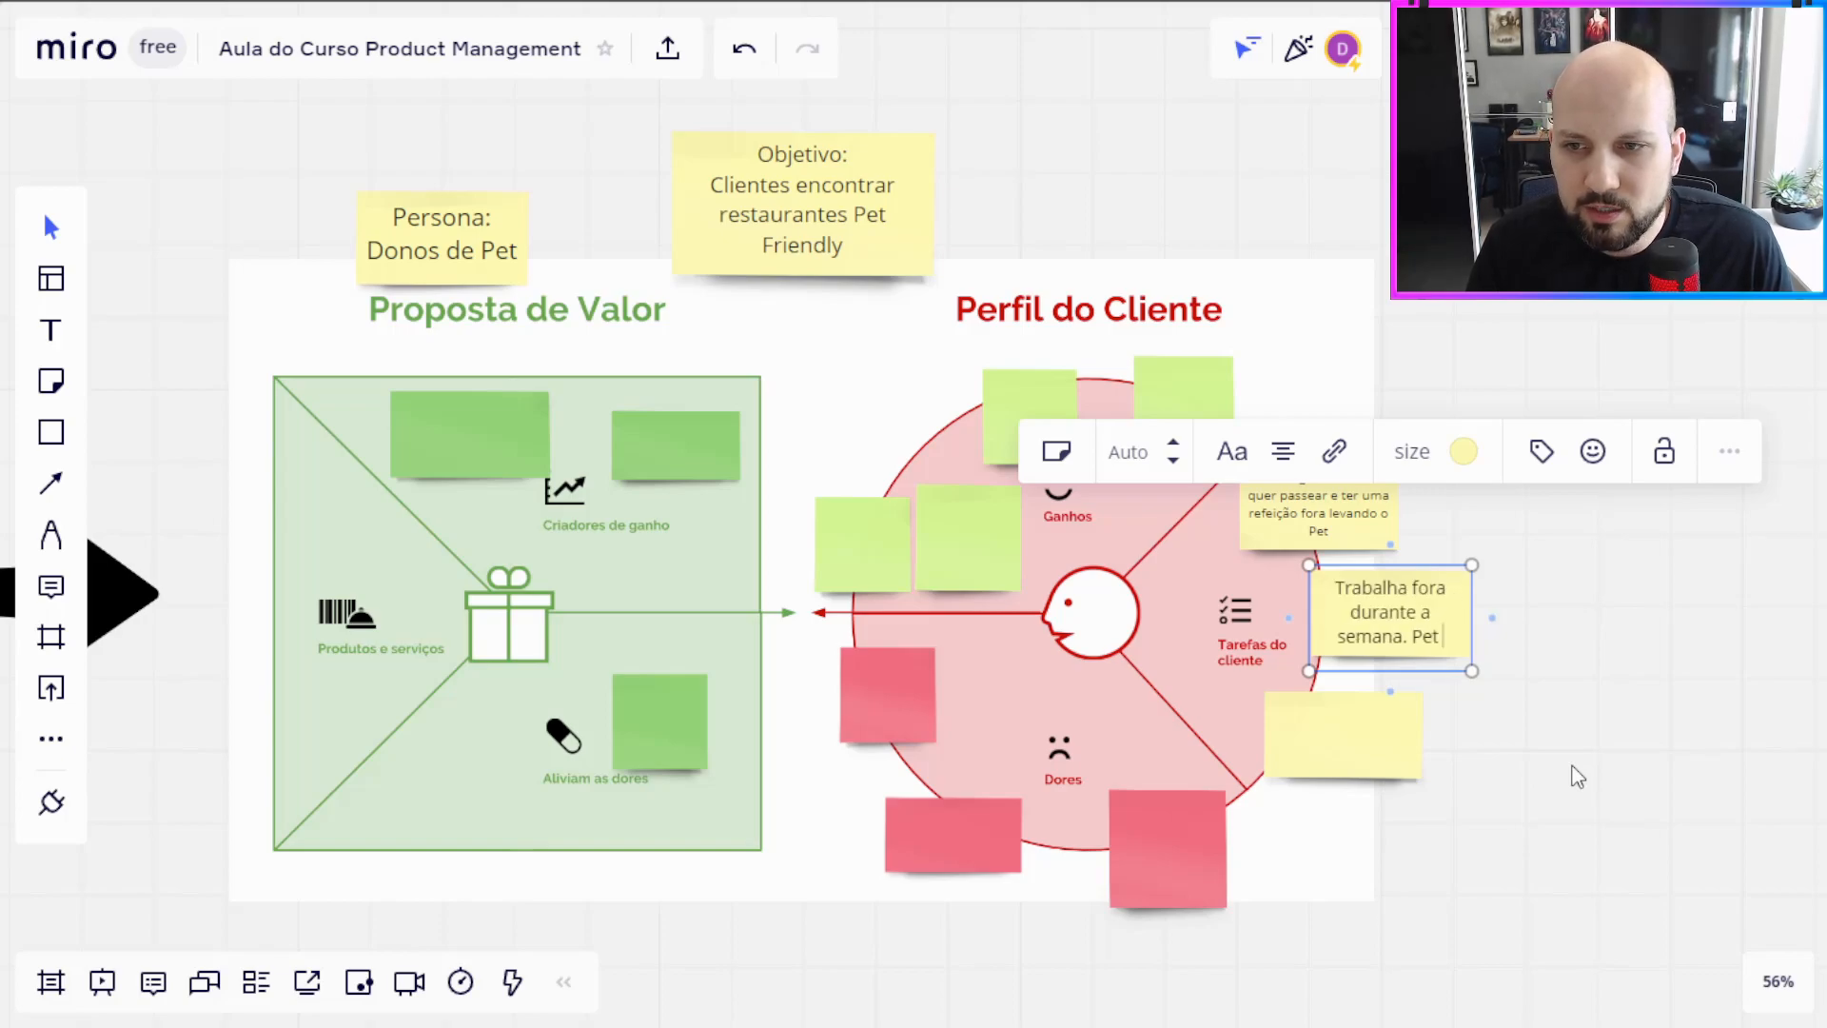
type("fica em casa ou")
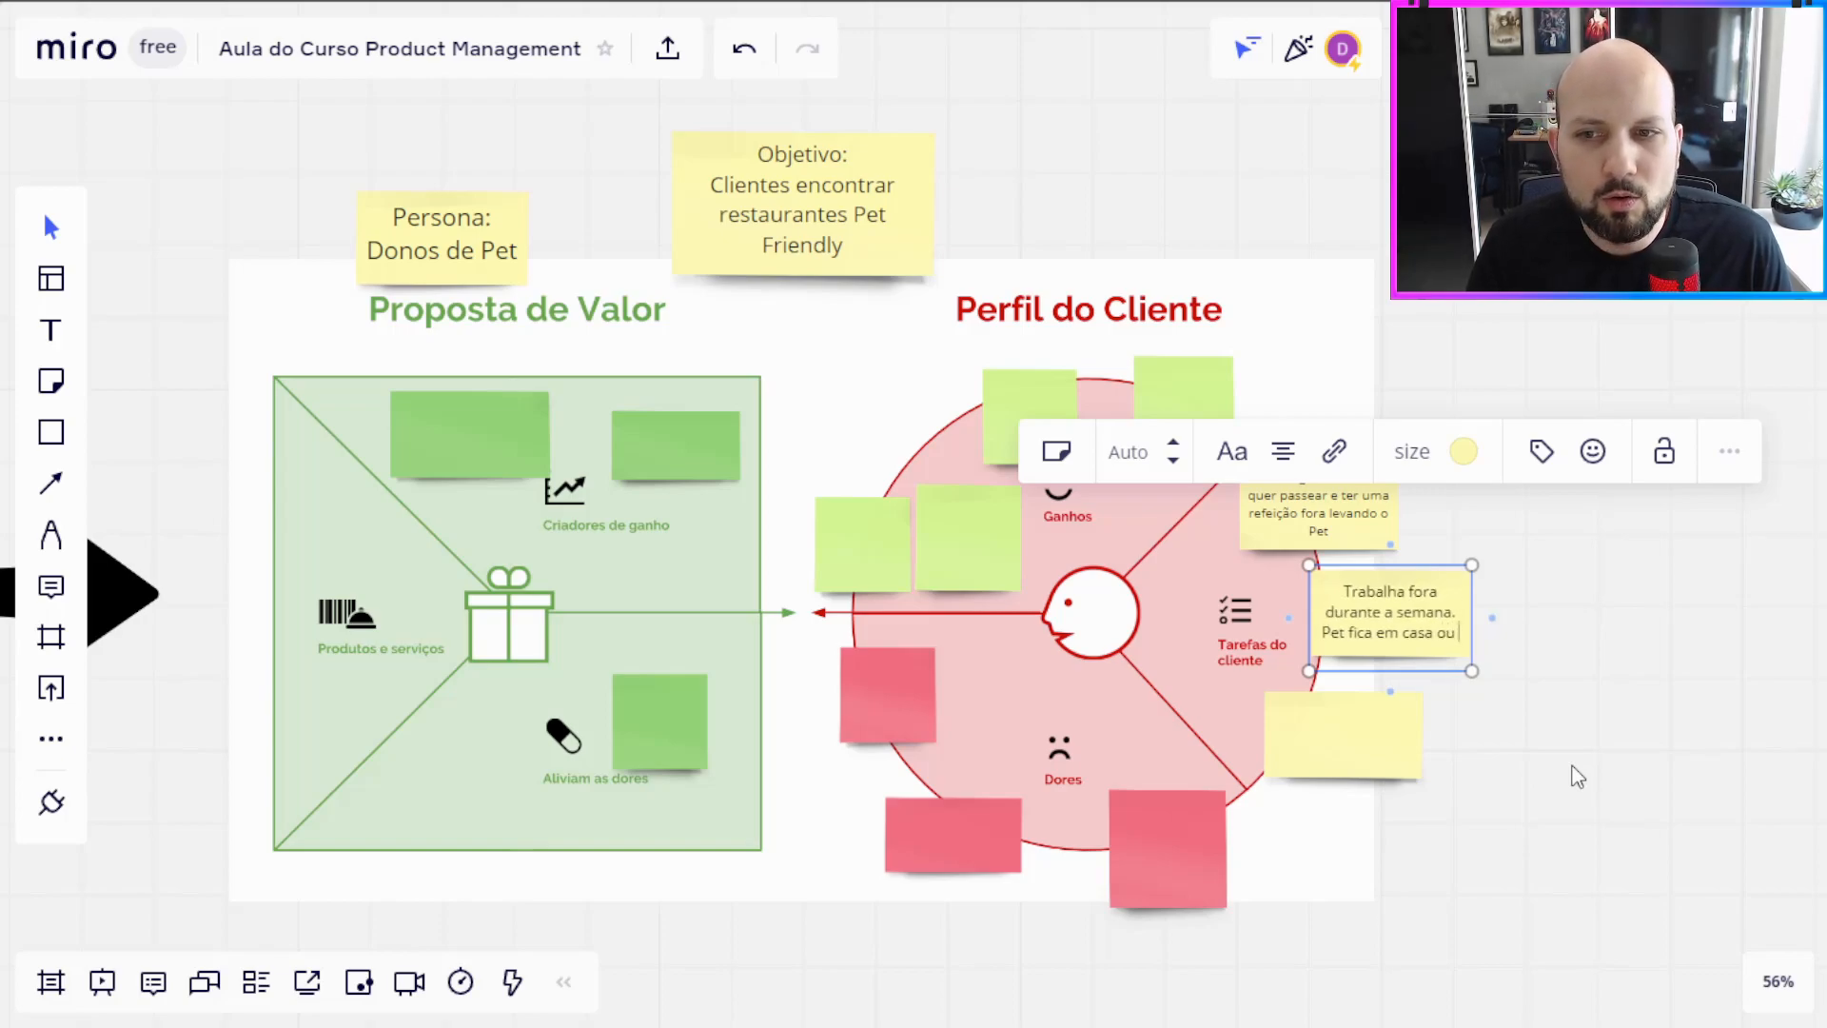
type(" ceche")
Step: Write "Não tem com quem deixar Pet quando sai para comer fora" on the lower yellow note and nudge it slightly up
left_click(1413, 773)
type("Não tem com q")
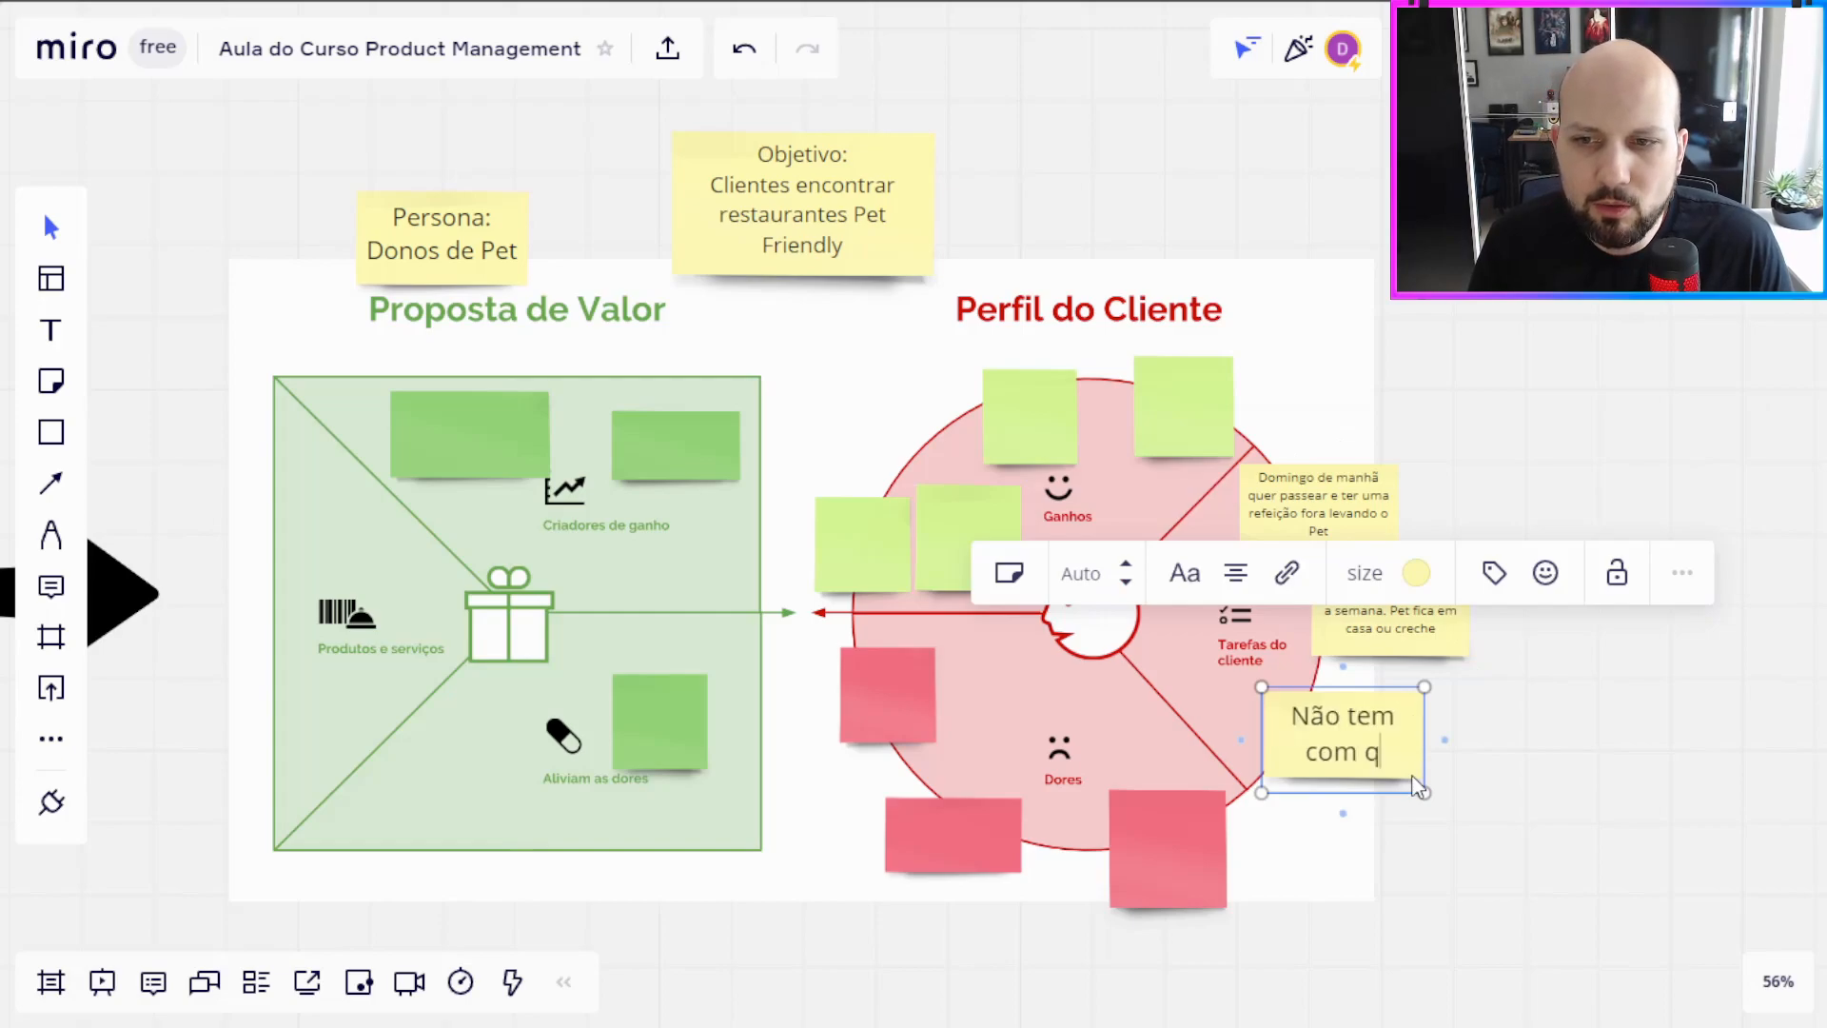
type("uem deixar Pet quand")
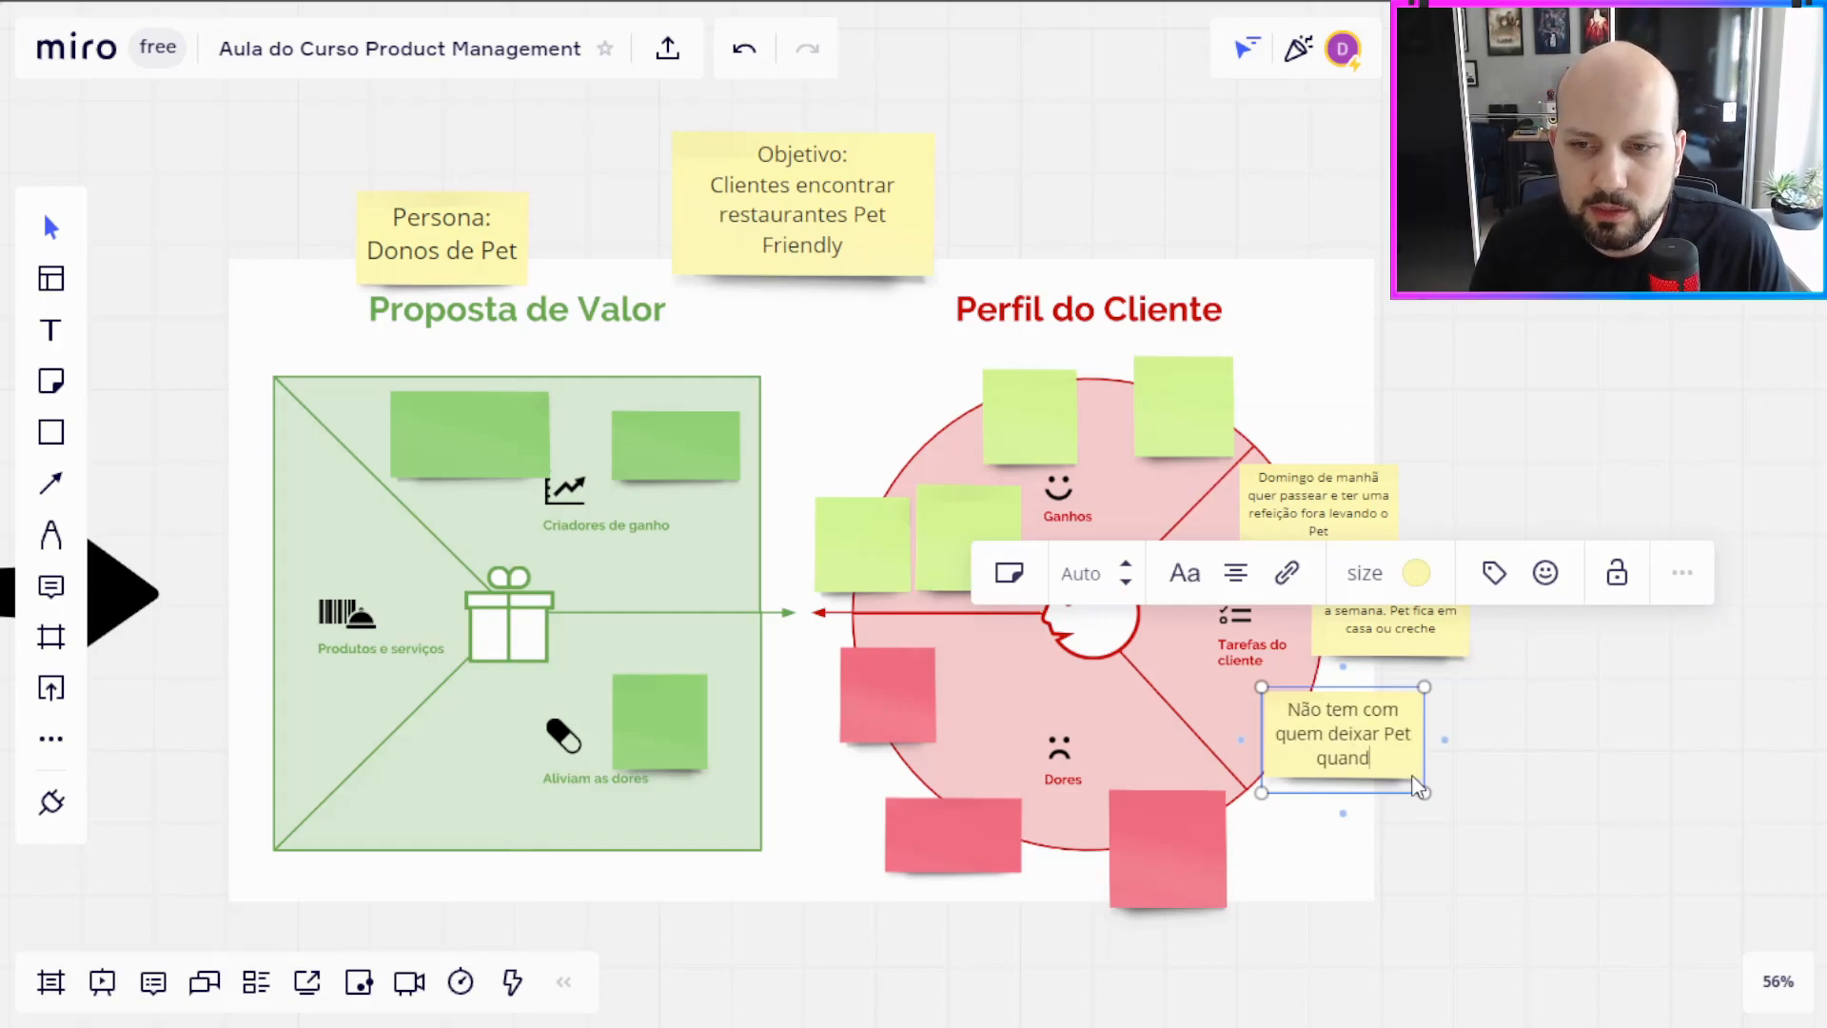
type("o sai para ")
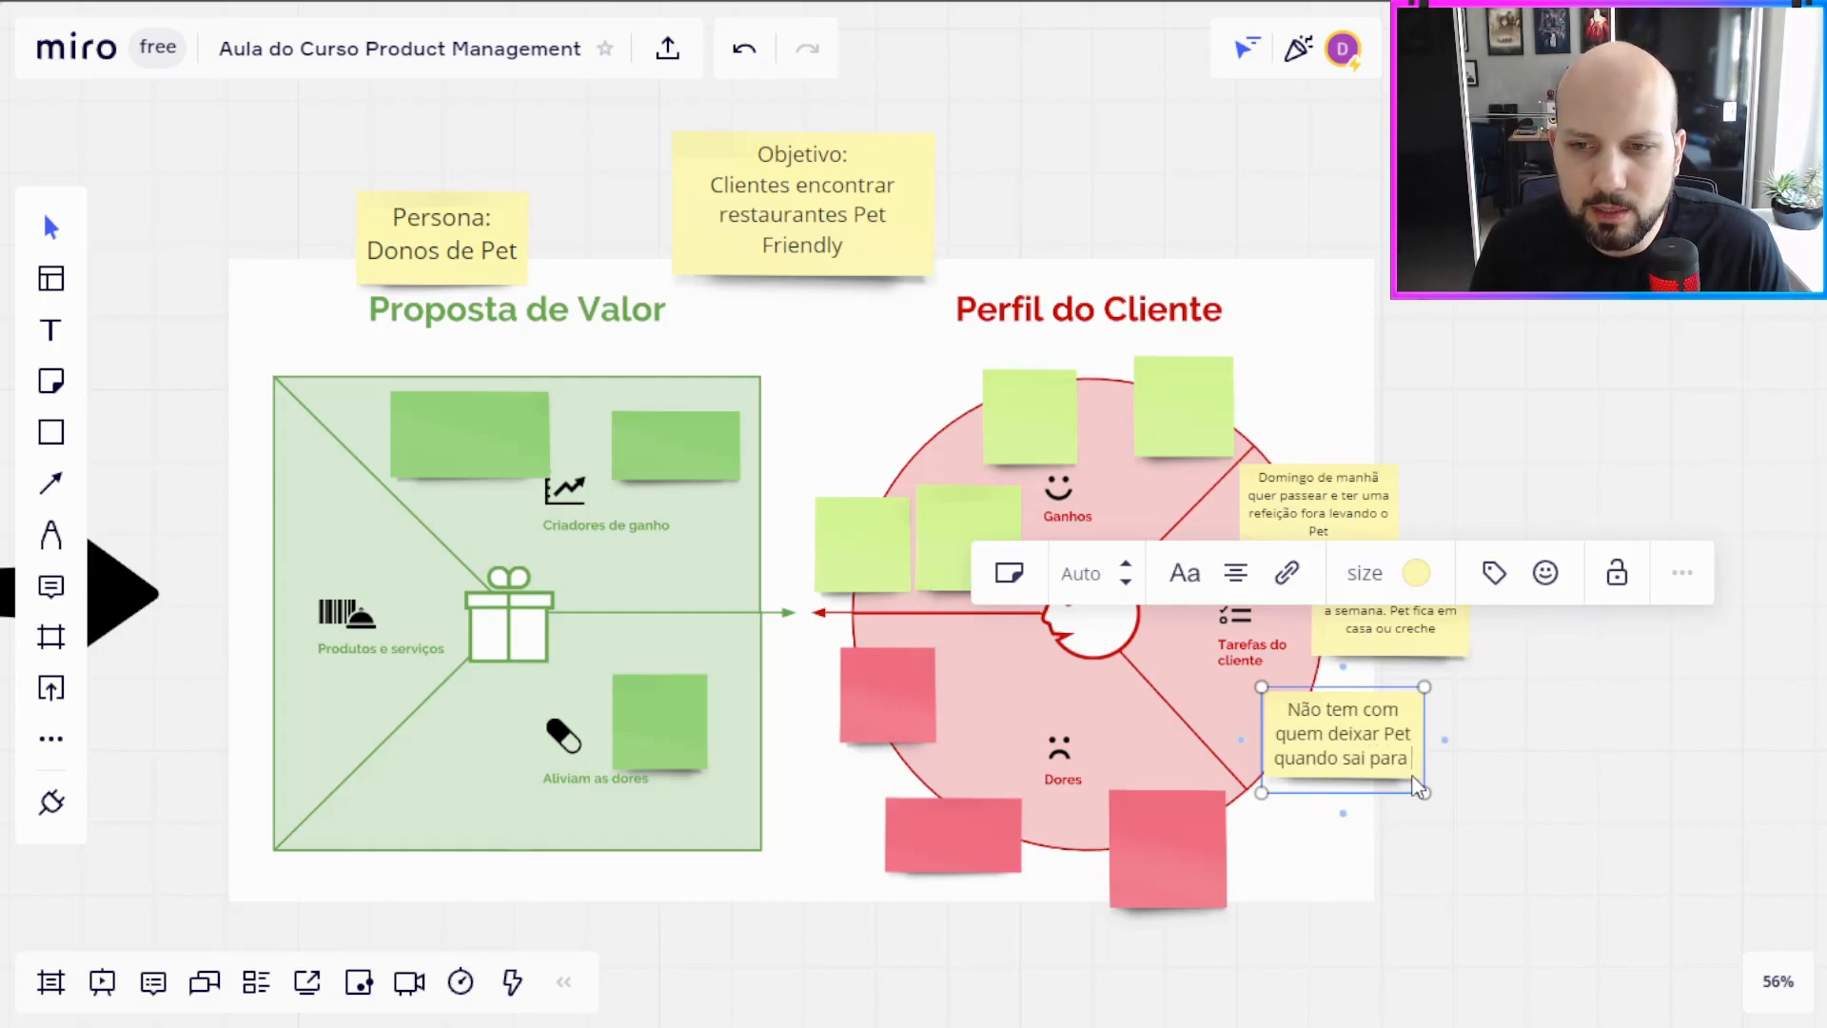
type("comer fora")
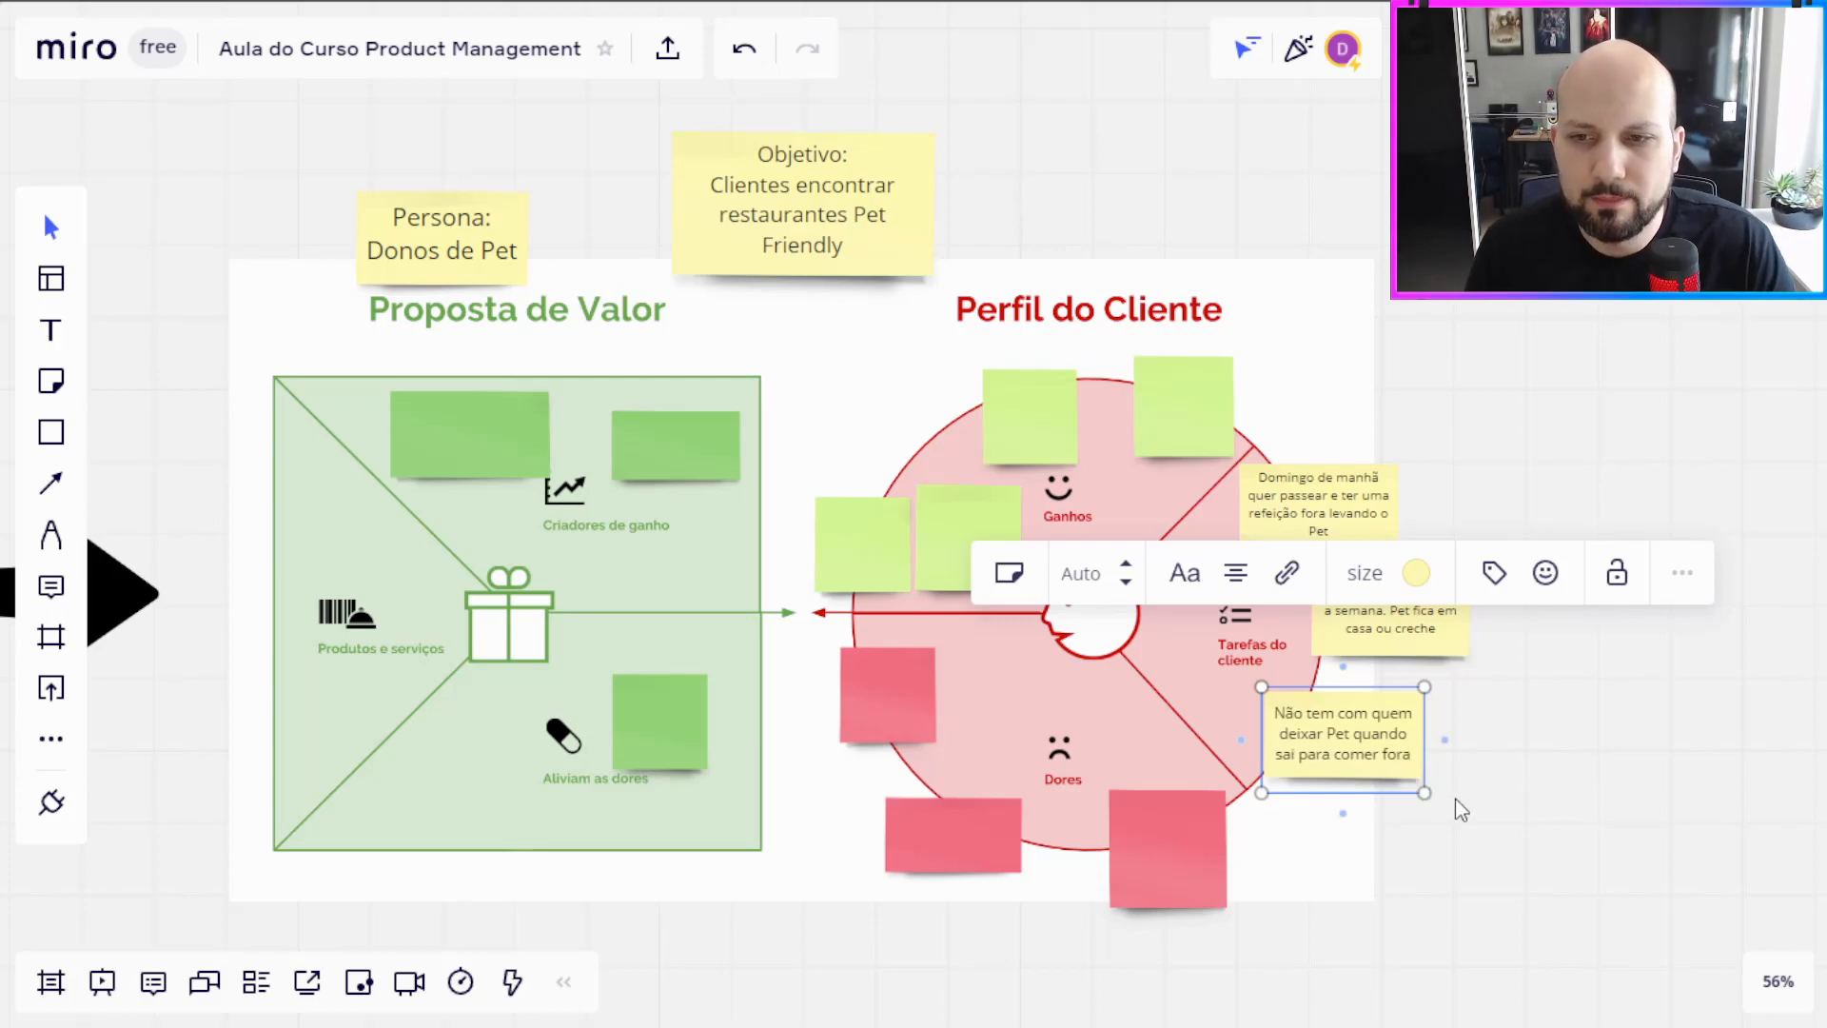
left_click(1461, 803)
left_click_drag(1383, 776, 1381, 767)
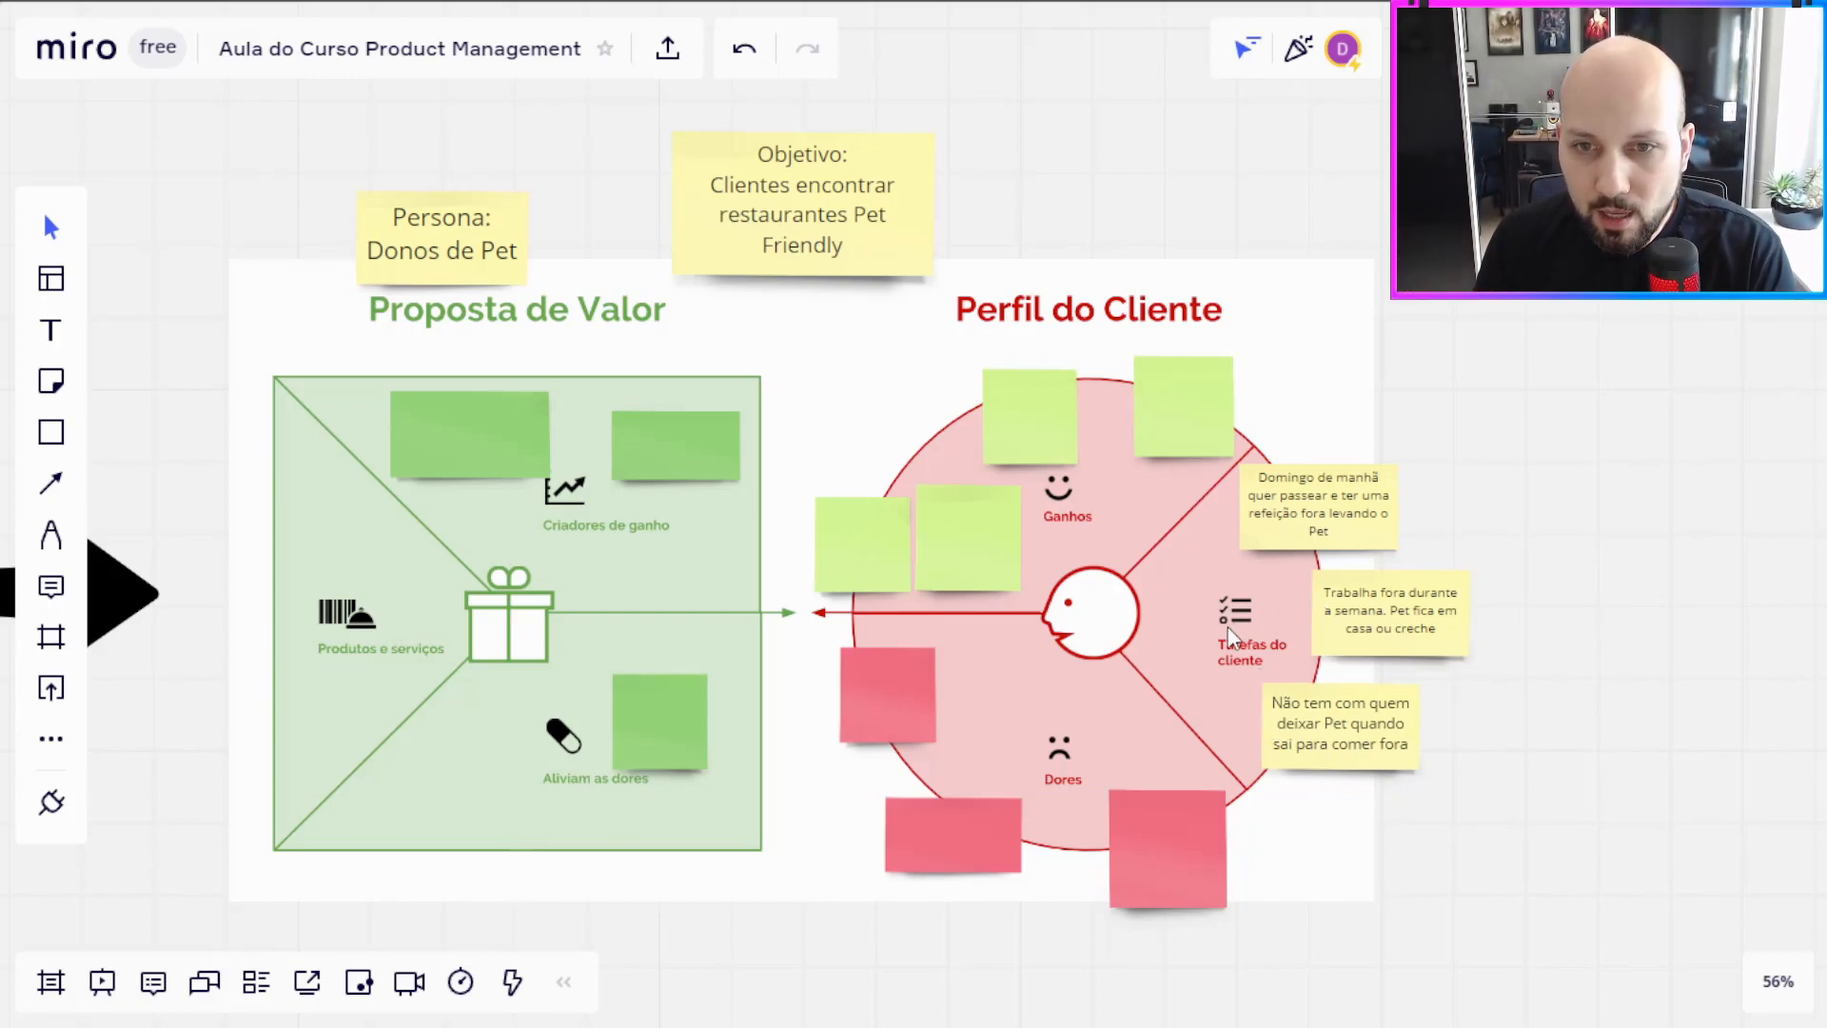
Step: Shift the three blank red notes slightly inward around the Dores sector
left_click_drag(1020, 843, 992, 824)
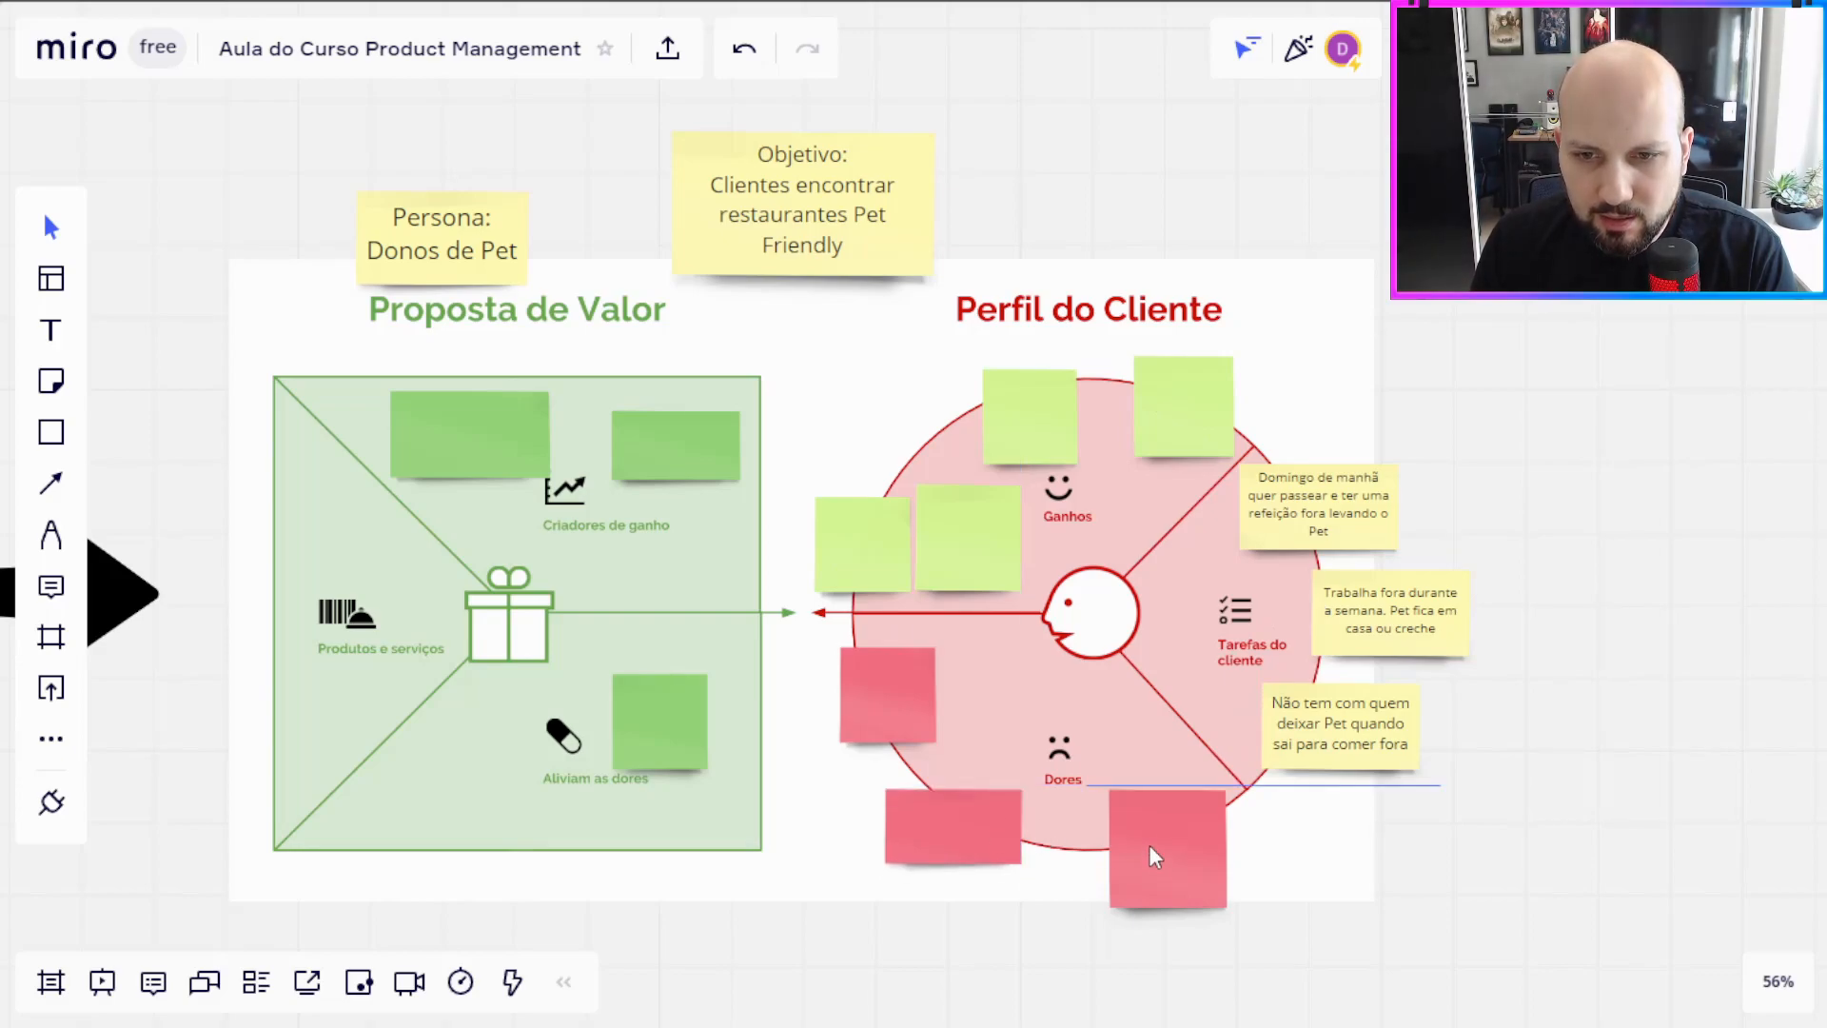
left_click_drag(1149, 847, 1149, 839)
left_click_drag(886, 725, 891, 709)
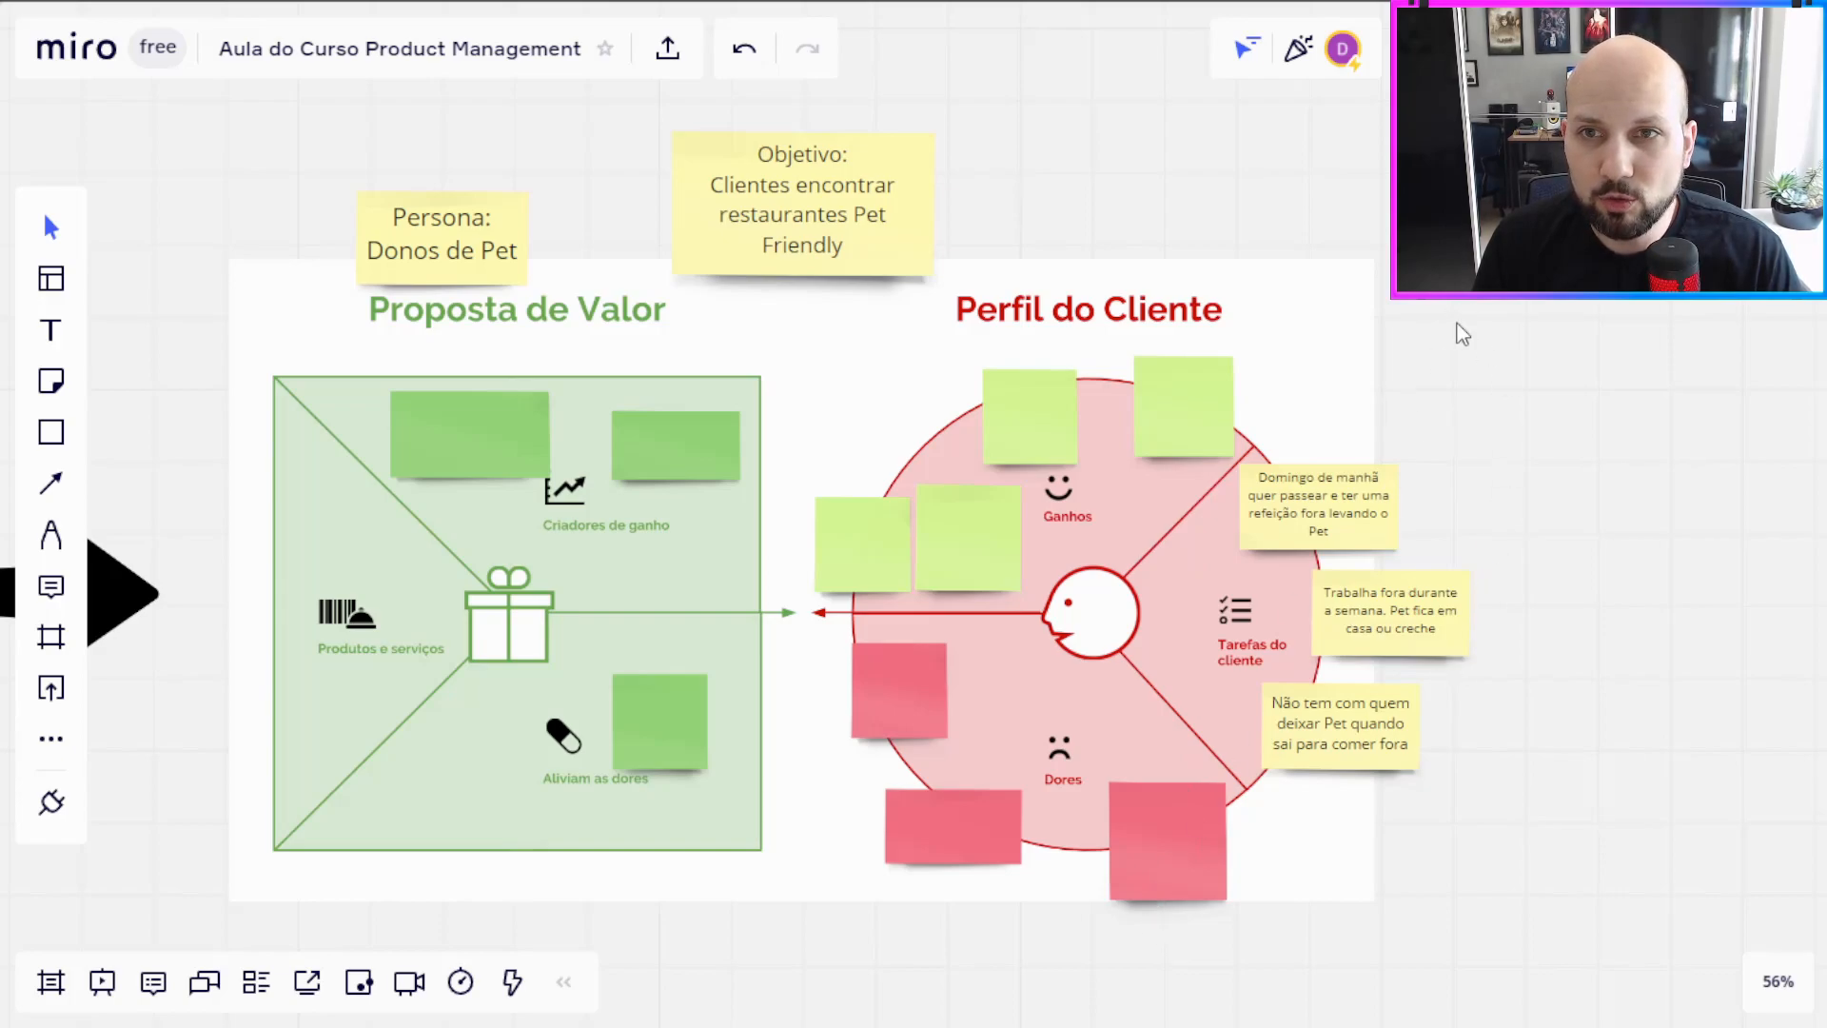
Step: Write "Pet destrói a casa quando fica sozinho" on the upper-left red note of the Dores sector
scroll(852, 661, "down", 1)
double_click(858, 661)
type("Pet")
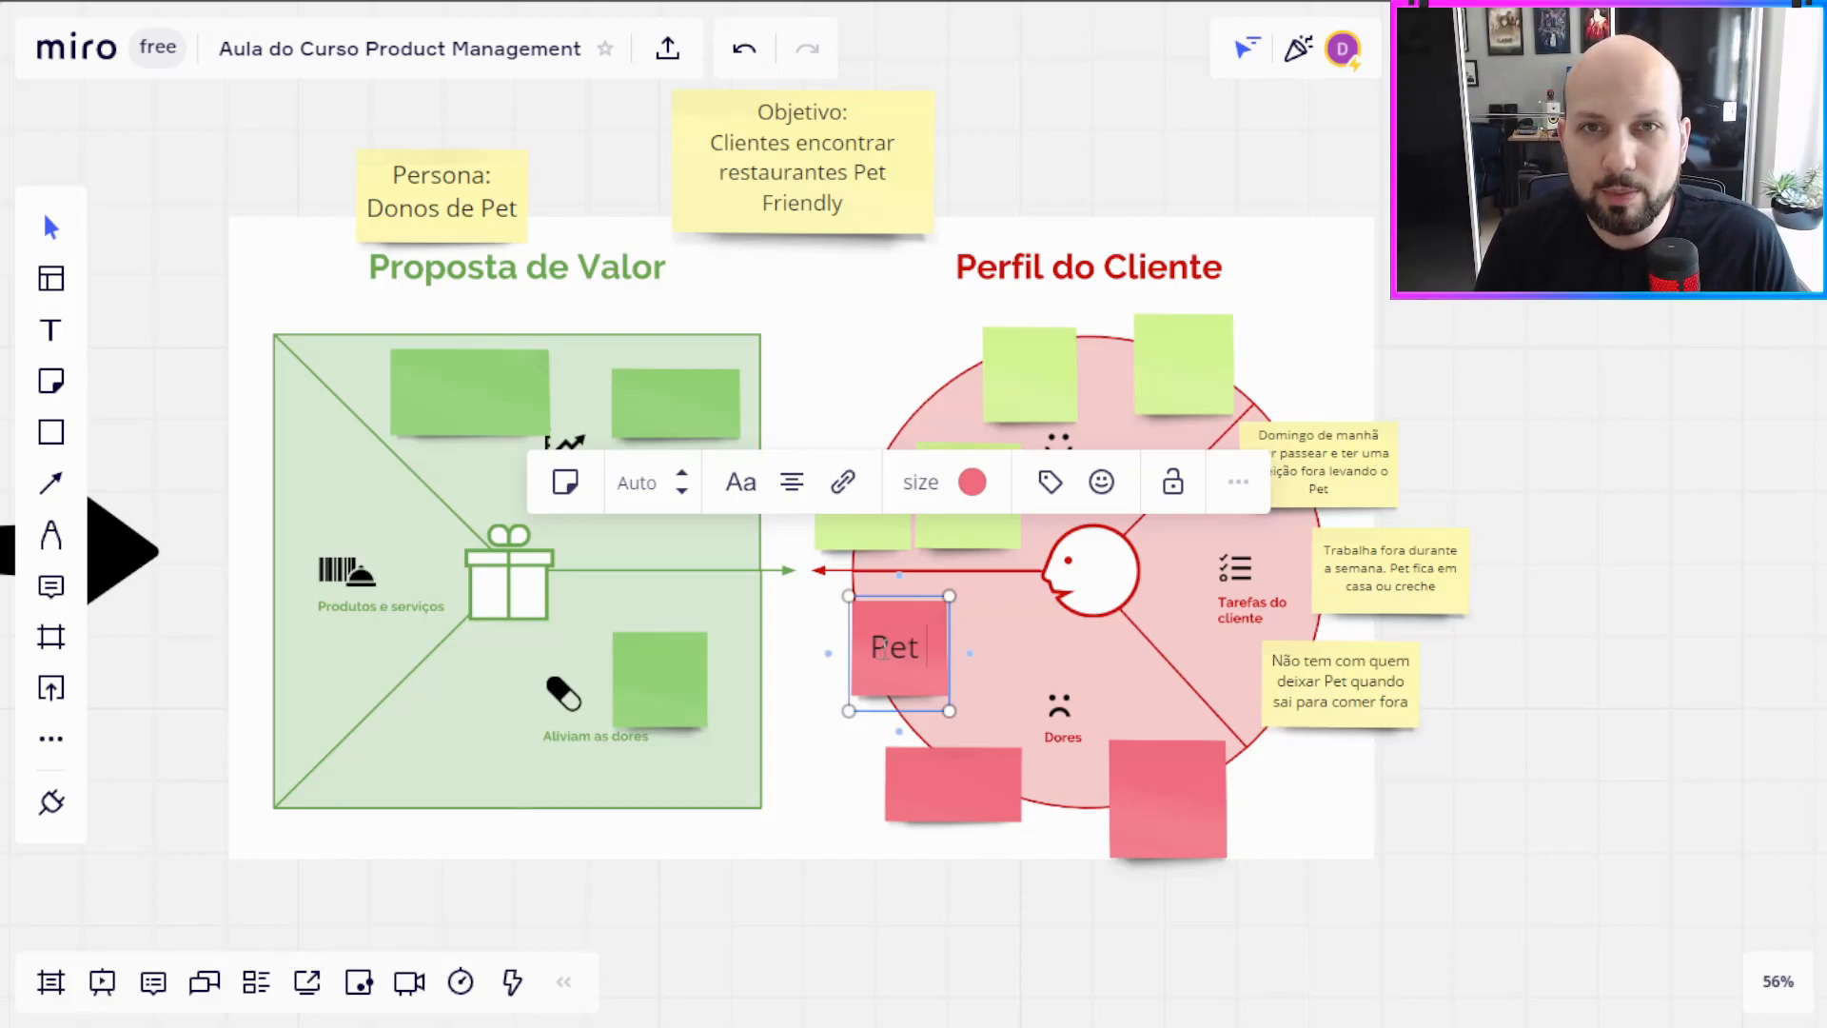
type(" des")
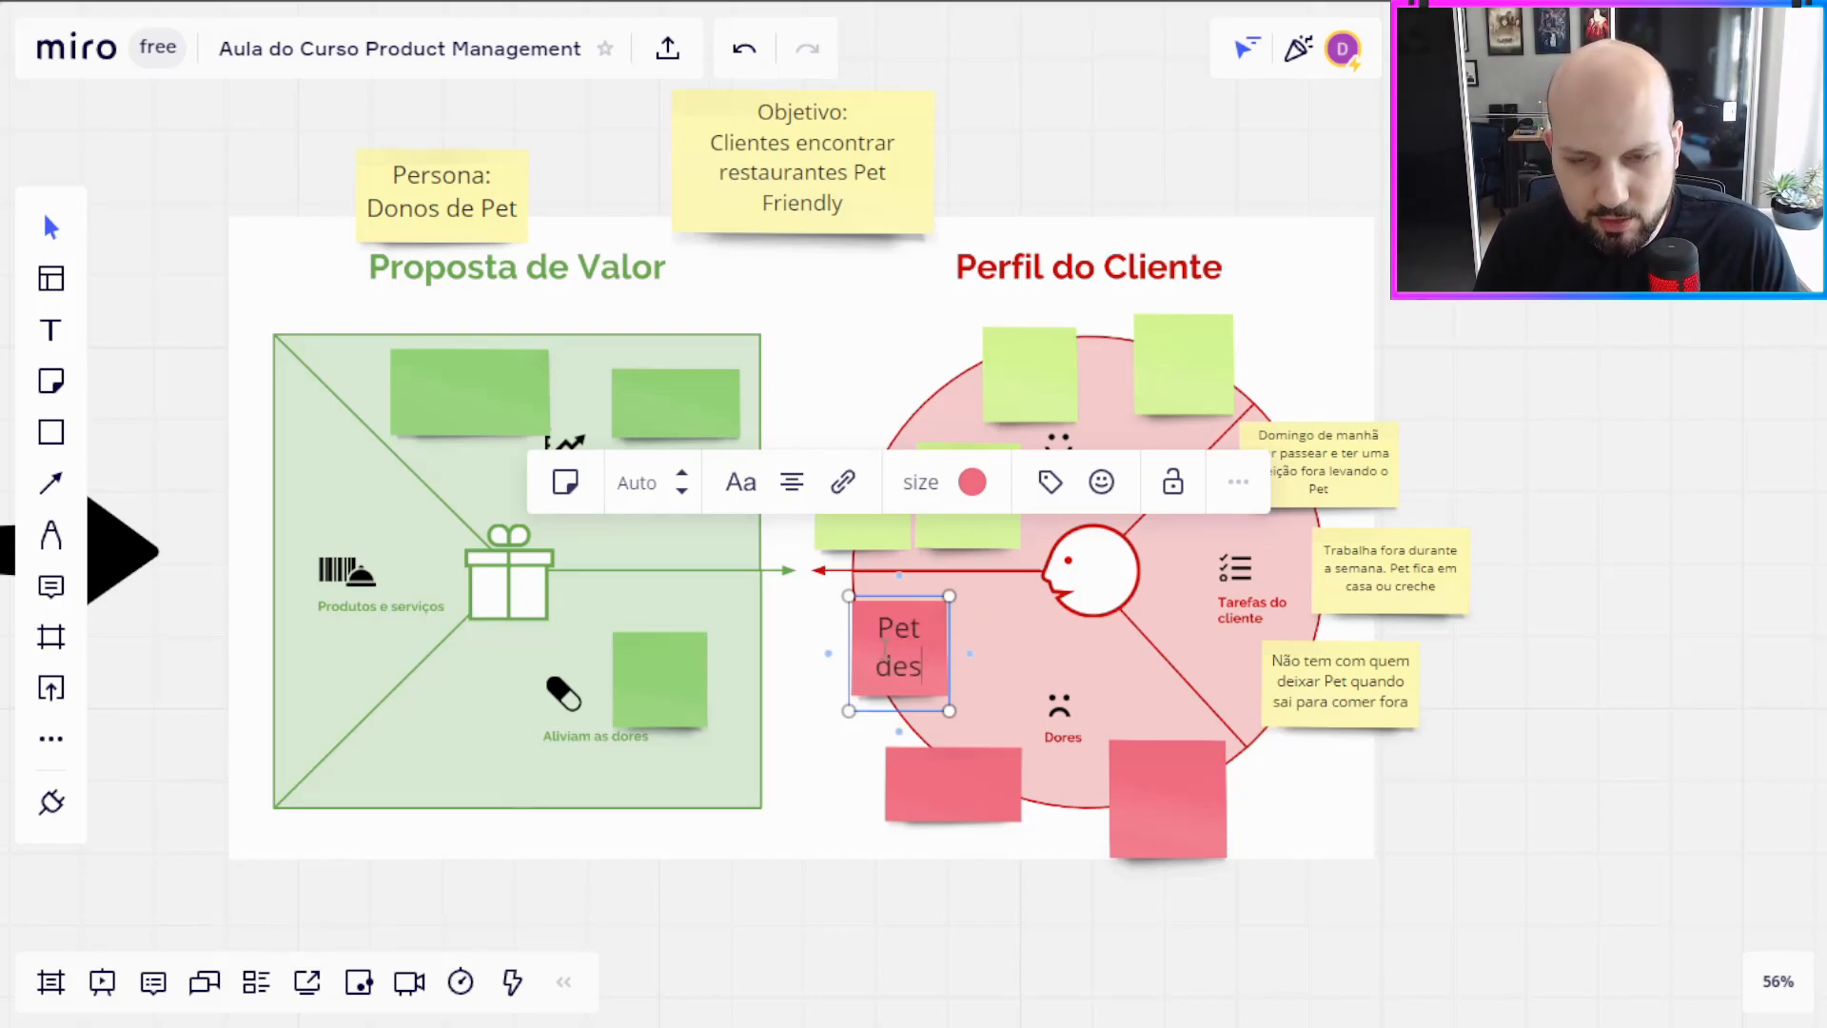
type("troi a cas")
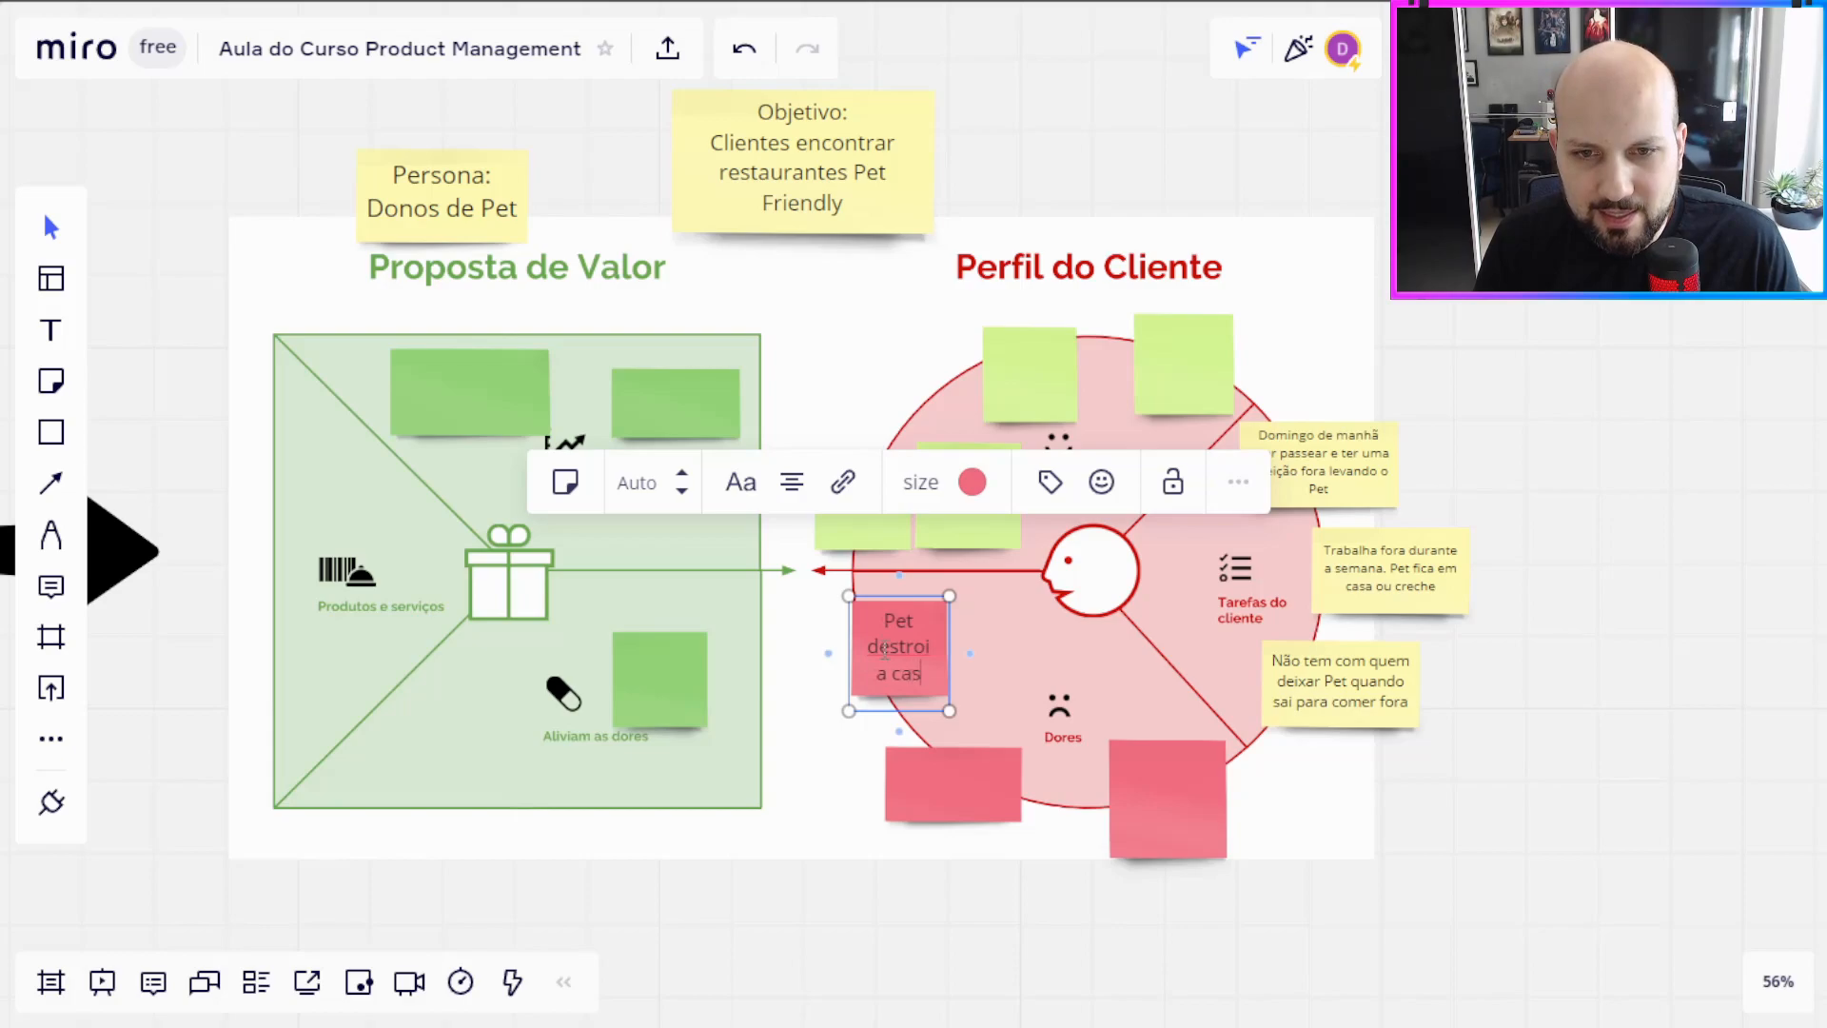
key("BackSpace")
key("BackSpace")
key("BackSpace")
key("BackSpace")
key("BackSpace")
key("BackSpace")
key("BackSpace")
key("BackSpace")
type("ói a casa quando fica sozinho")
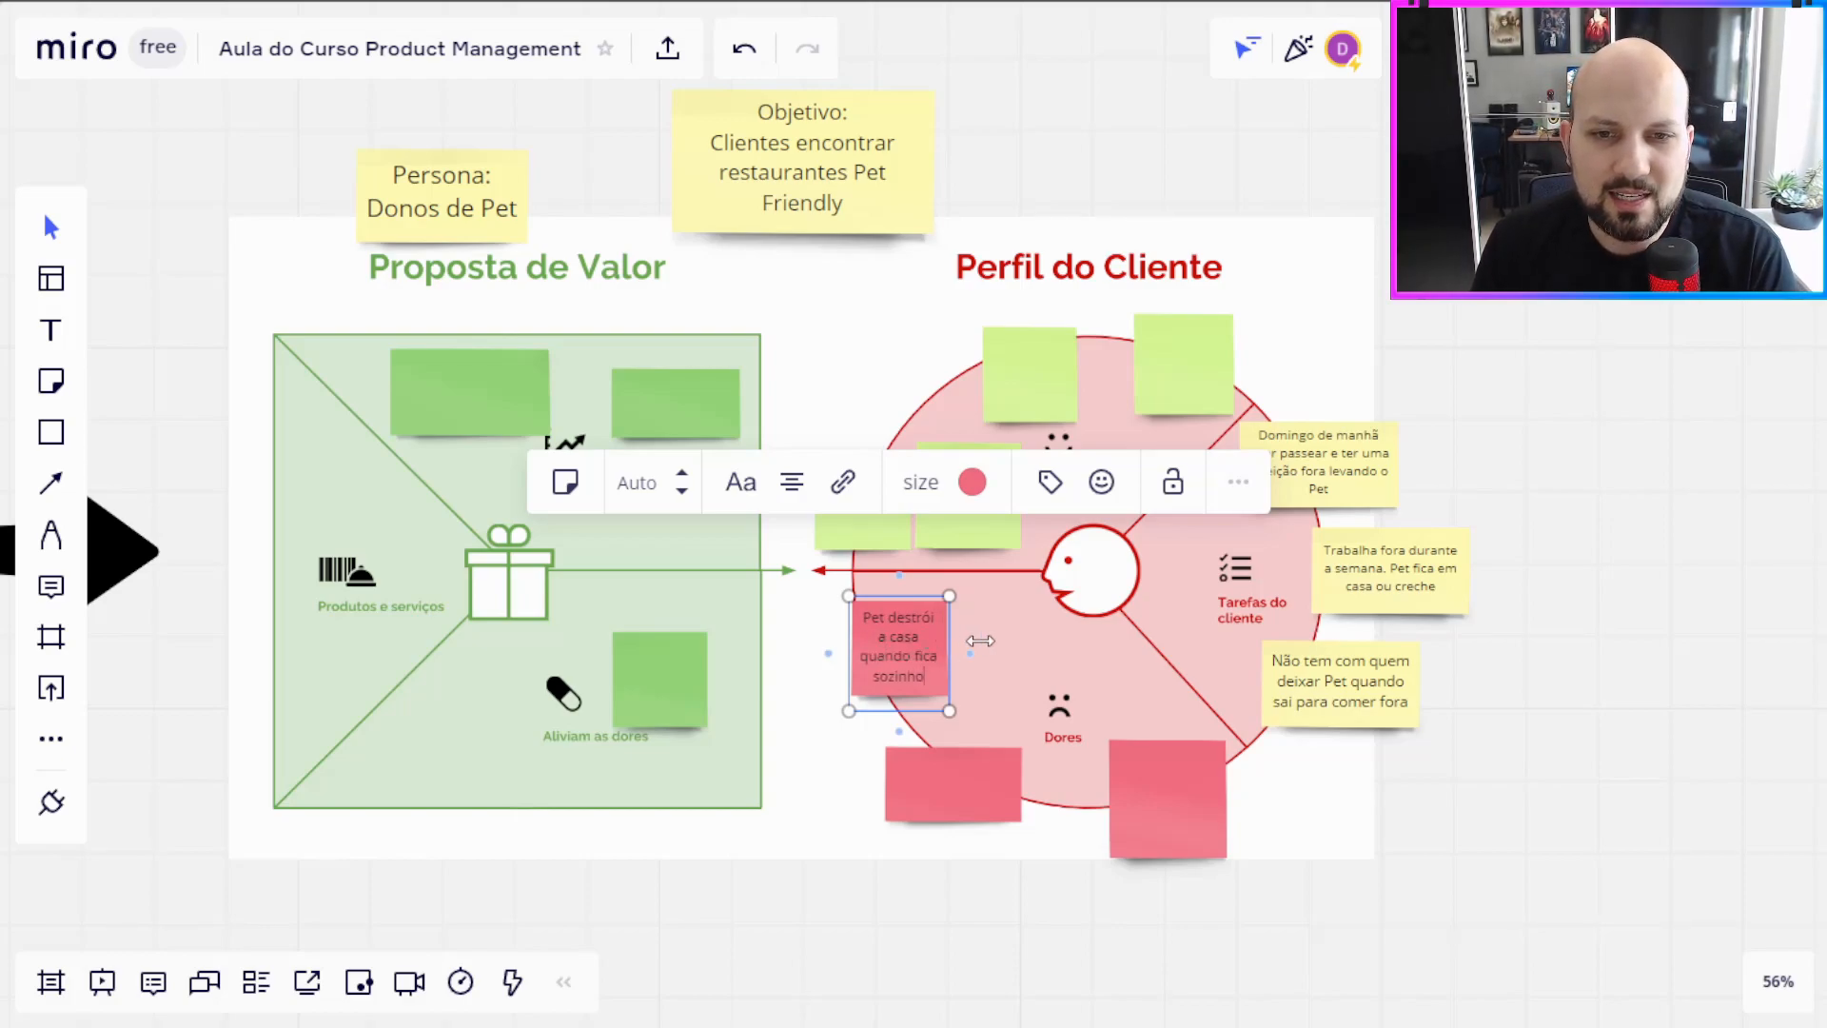
left_click(915, 1010)
Step: Move the filled red note and the wide blank red note below it slightly up within Dores
mouse_move(919, 668)
left_mouse_down()
mouse_move(913, 642)
mouse_move(923, 655)
left_mouse_up()
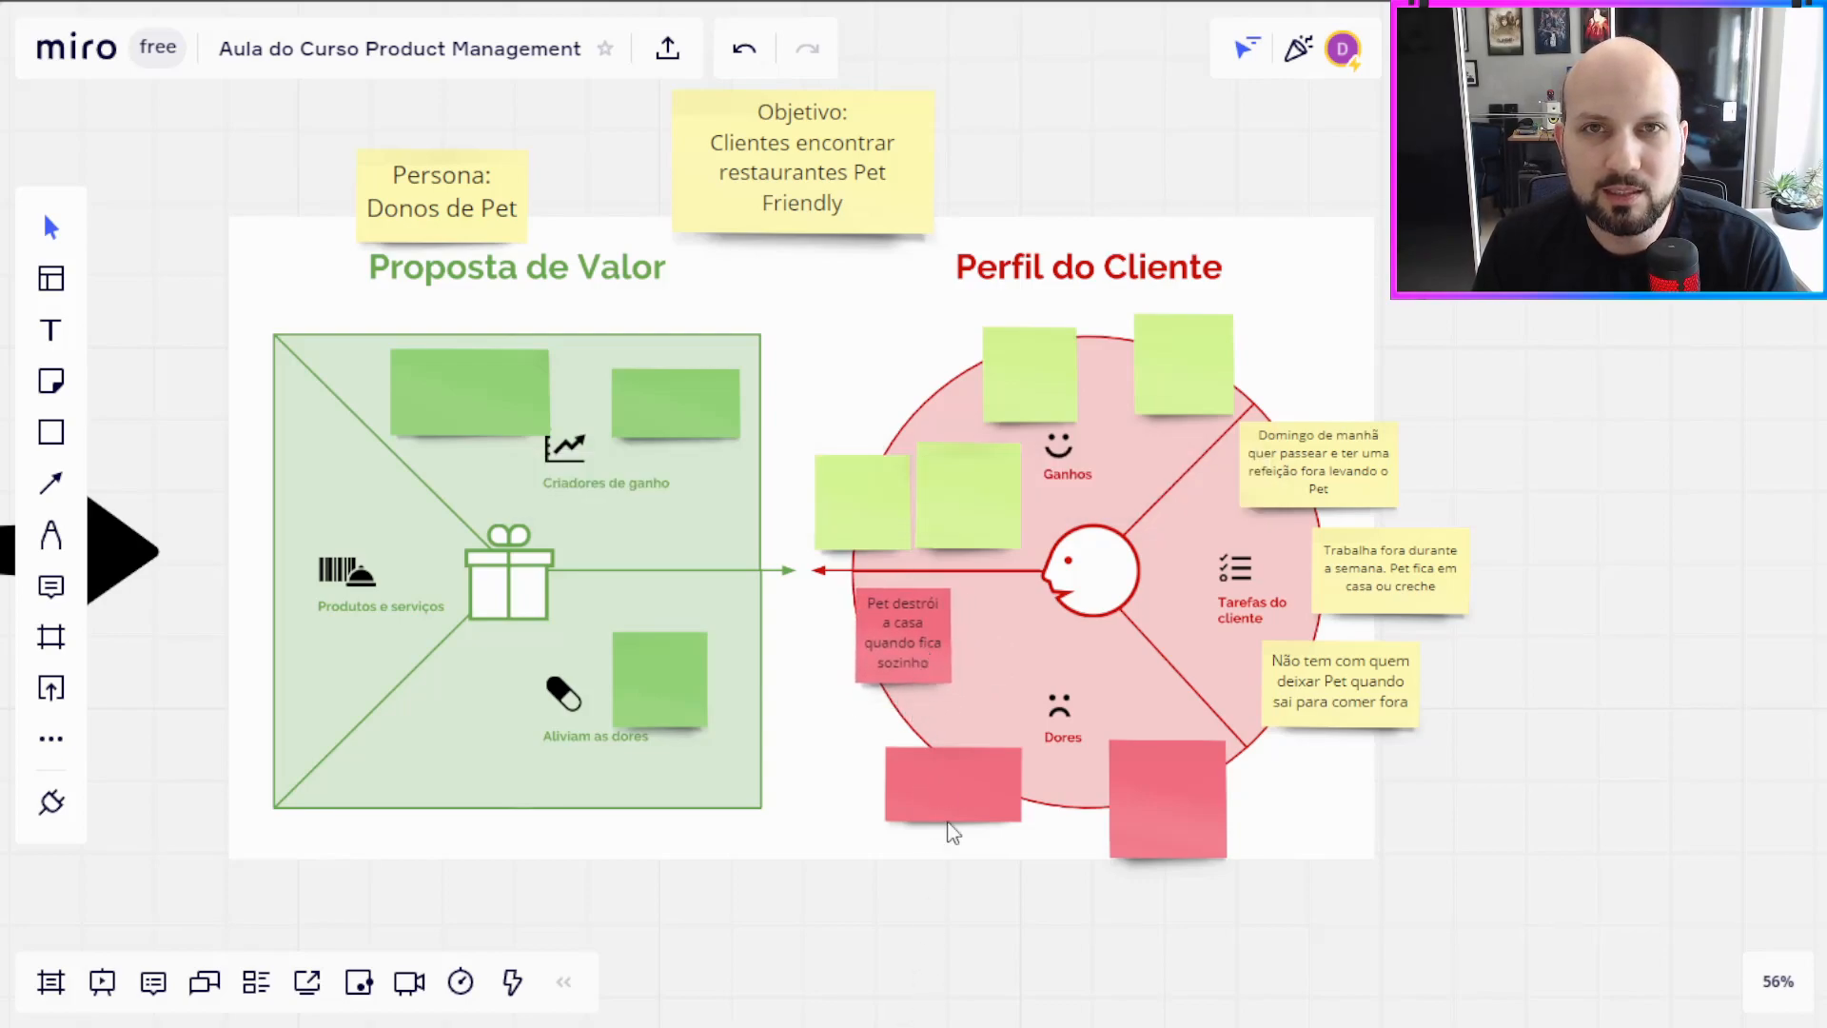
left_click_drag(962, 770, 962, 745)
left_click(922, 653)
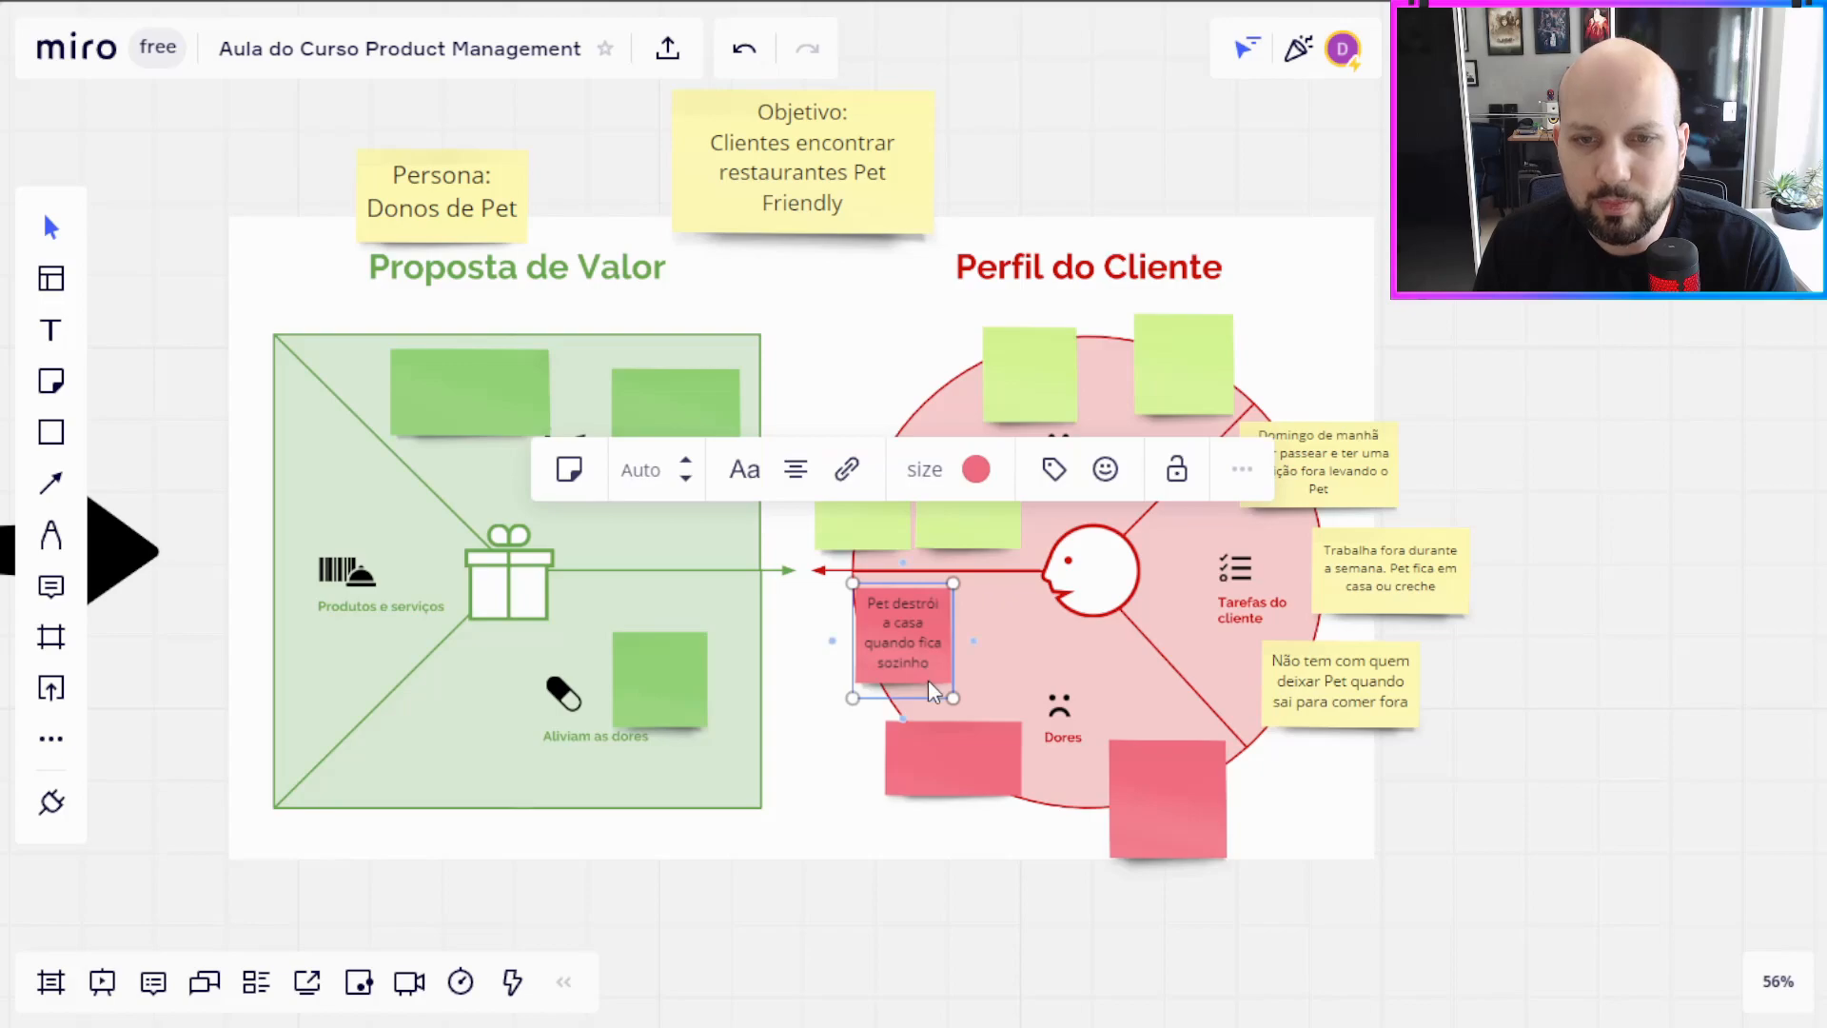
left_click(946, 912)
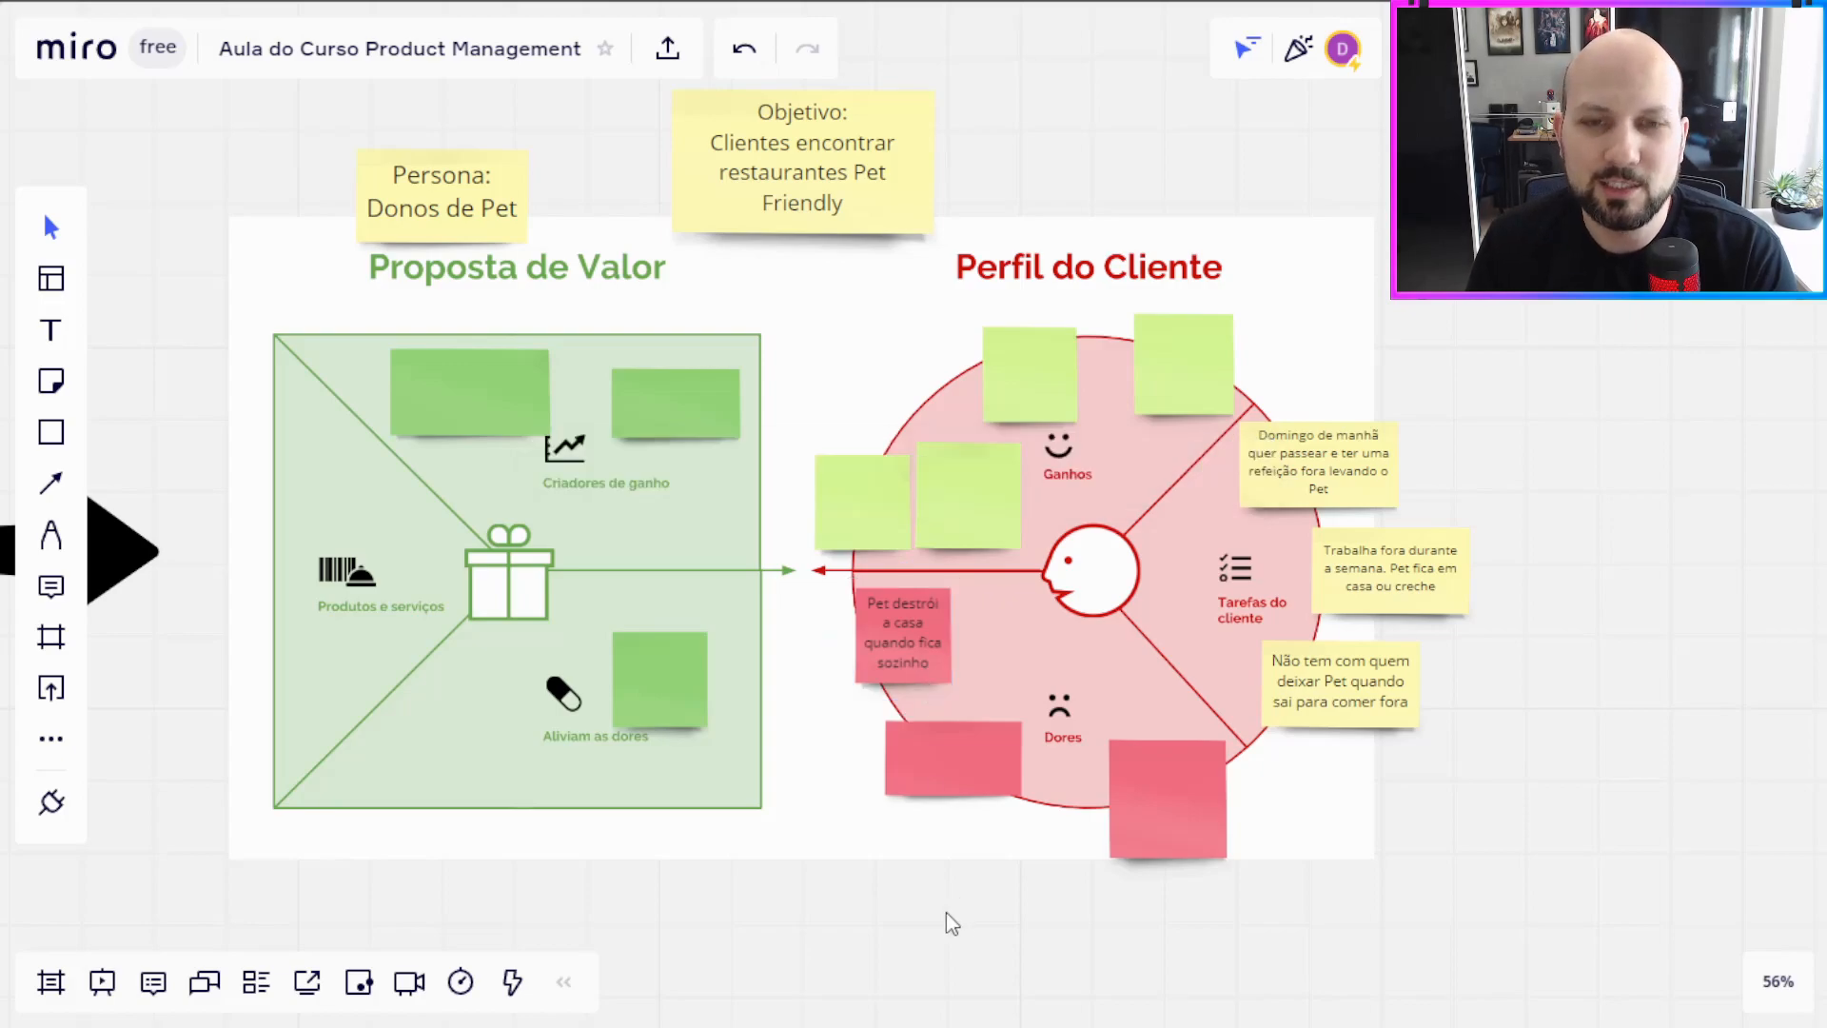
left_click_drag(948, 767, 950, 755)
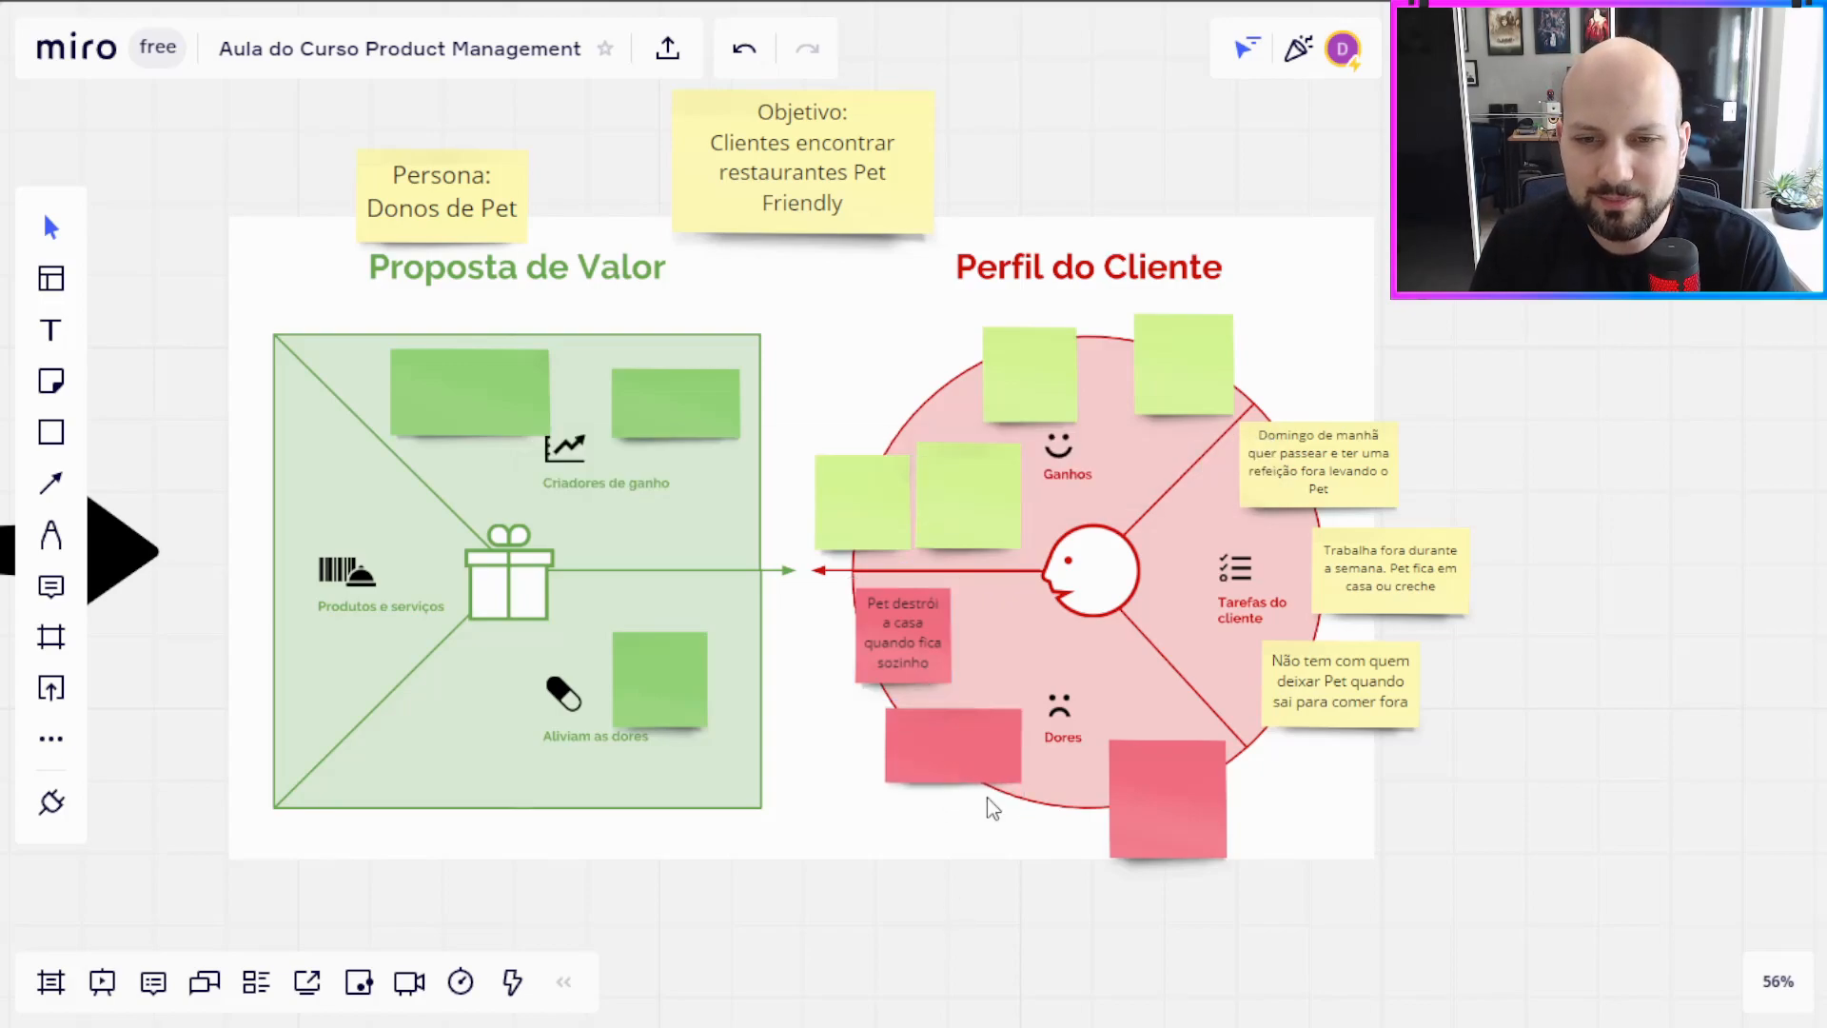
Step: Write "Pet faz muito barulho quando fica sozinho. Vizinhos reclamam" on the wide red note and move the blank square red note slightly up
scroll(959, 704, "up", 3)
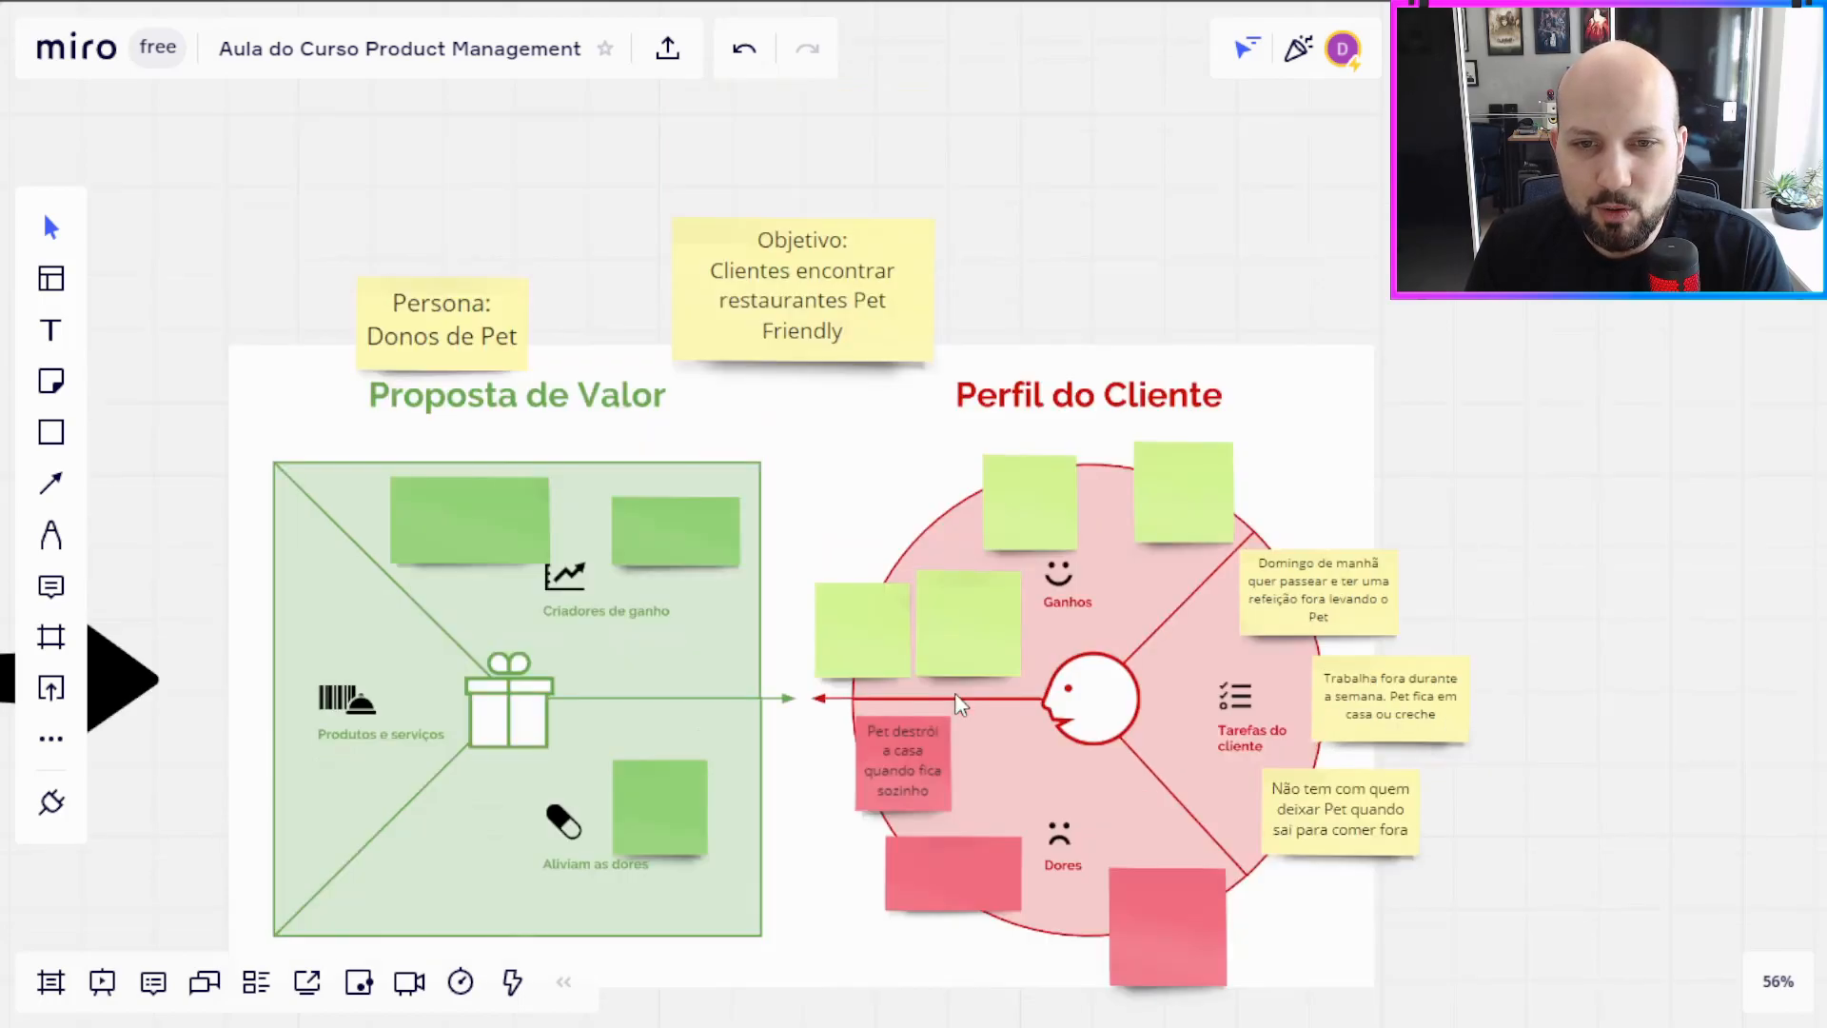
scroll(957, 702, "down", 3)
scroll(957, 703, "up", 1)
double_click(955, 769)
type("Pet faz muito baru")
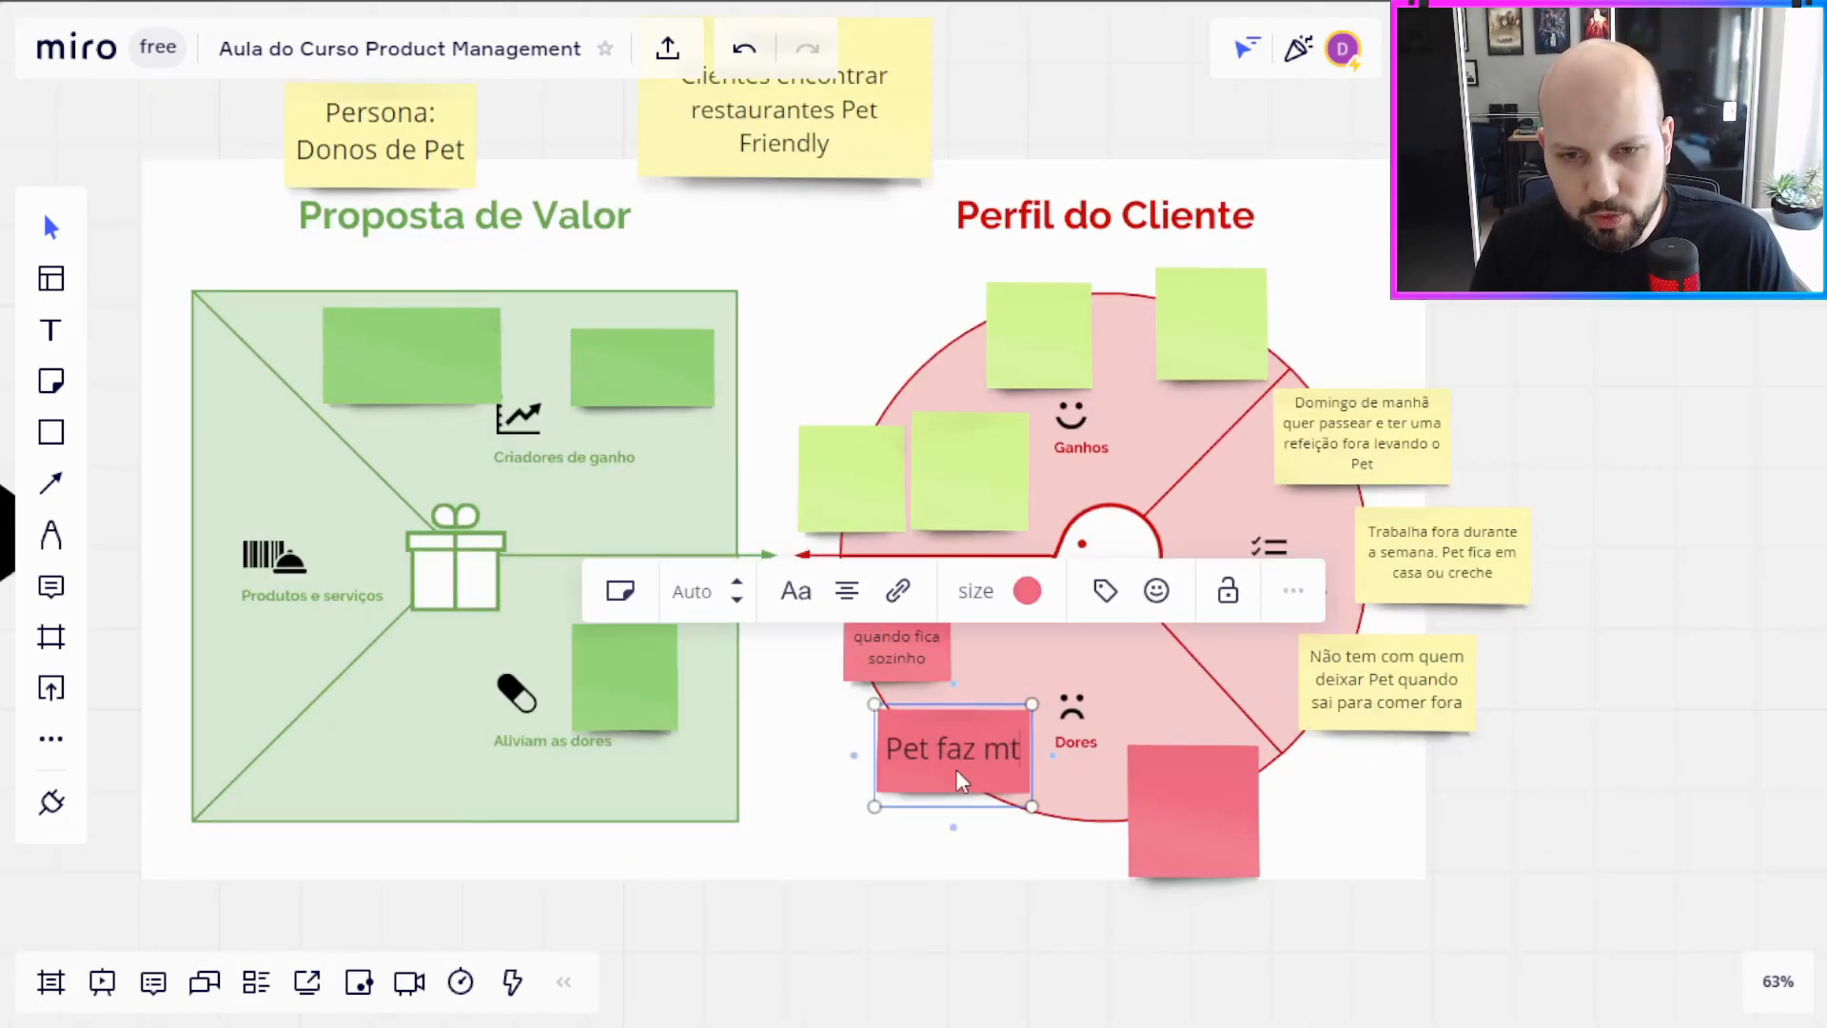
type("lho quand")
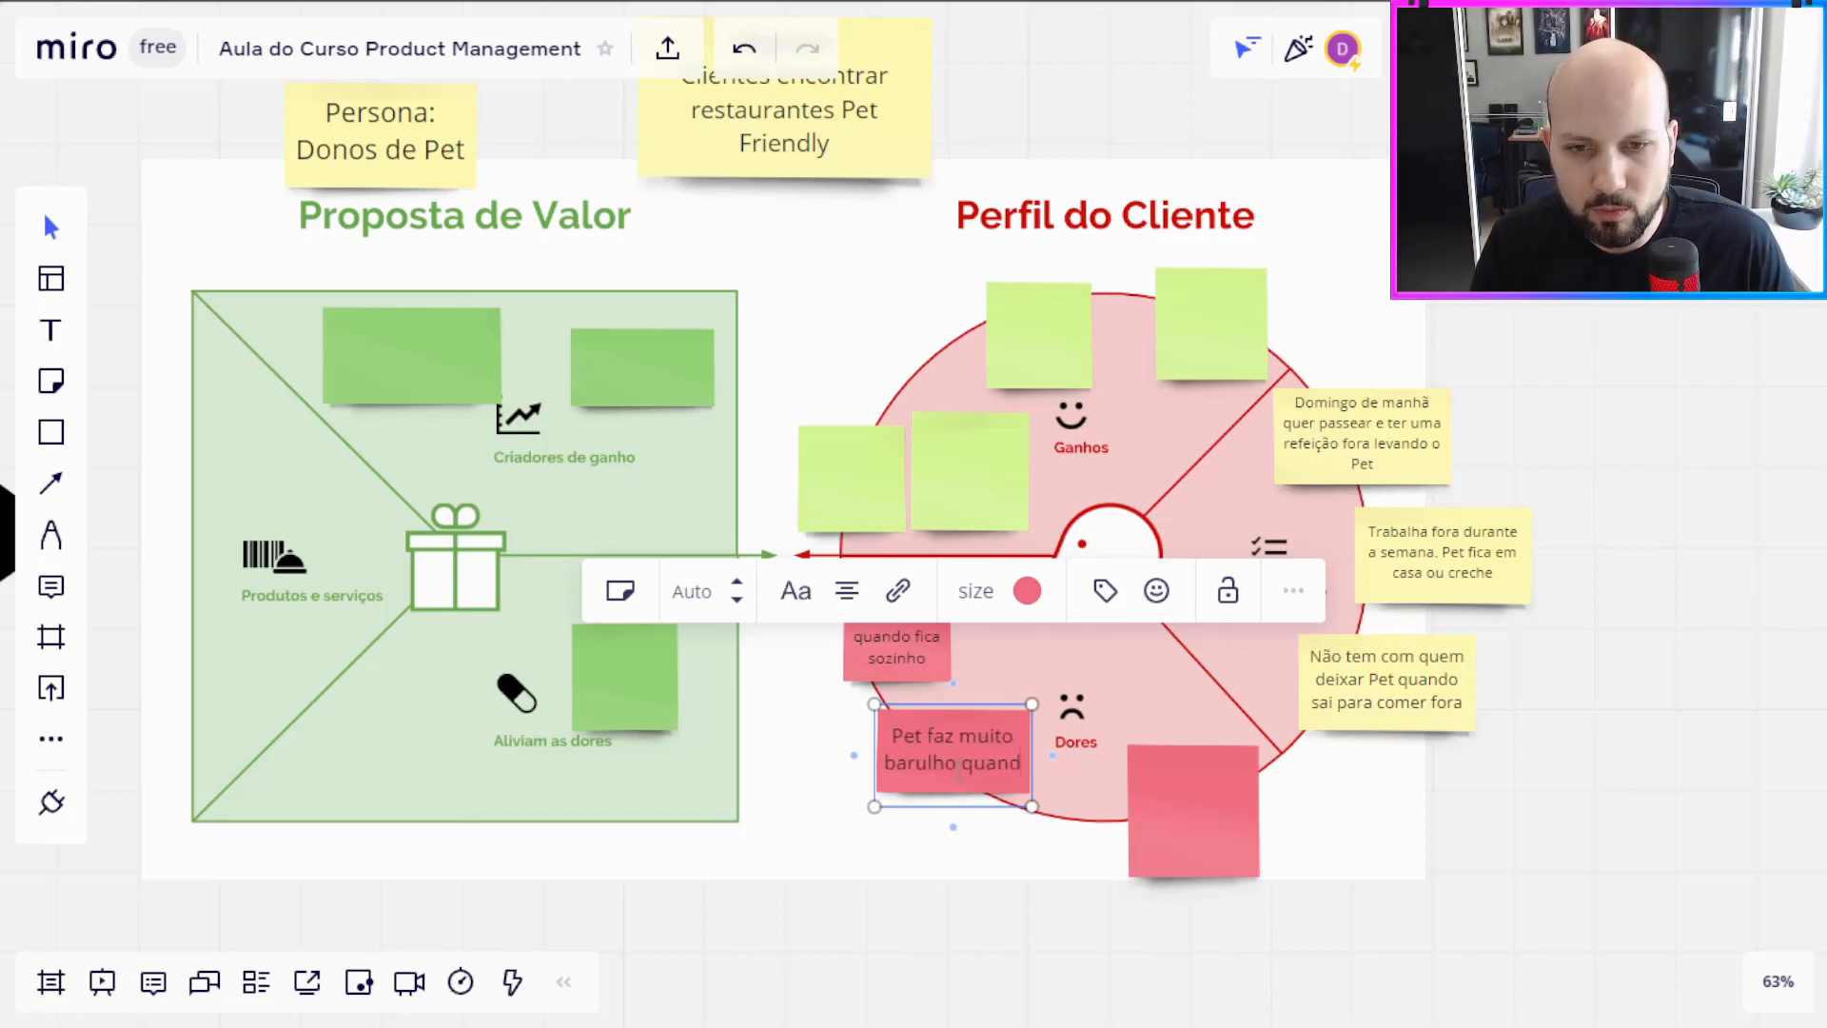
type("o fica sozinho. Vizinhos reclamam")
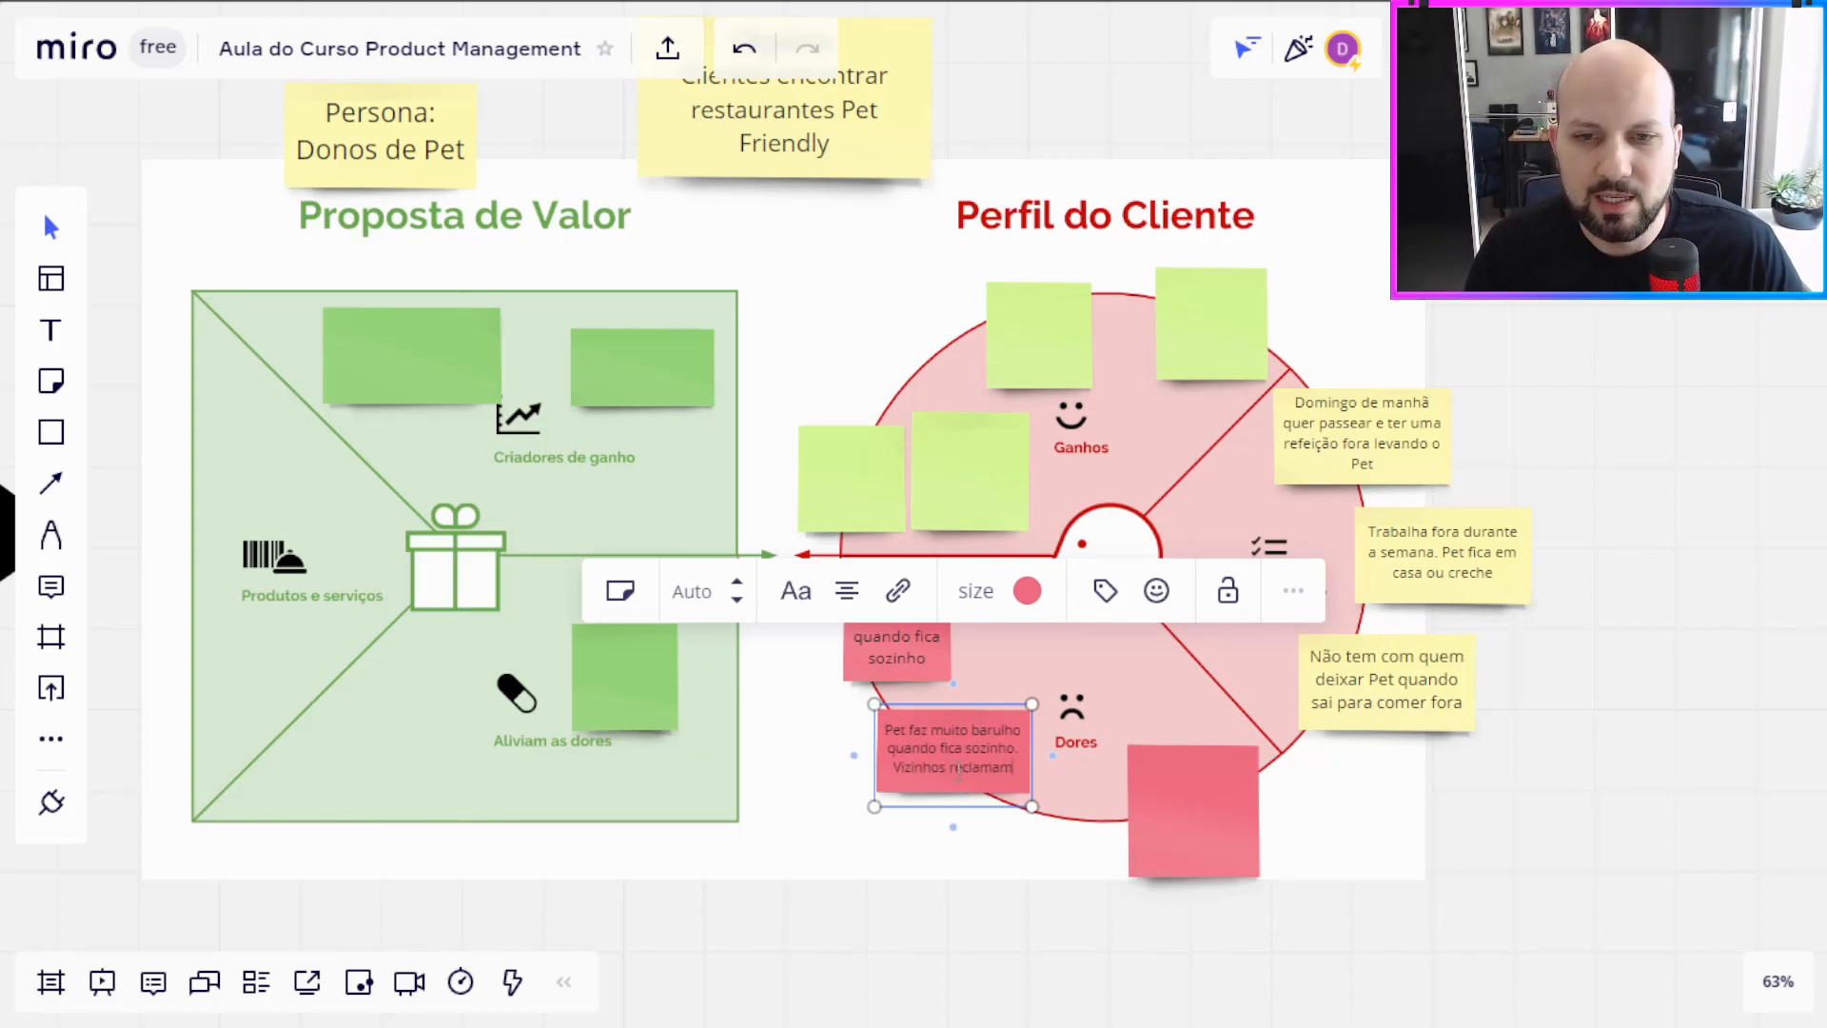
left_click(1005, 883)
left_click_drag(1153, 842, 1149, 807)
left_click_drag(1481, 797, 1546, 853)
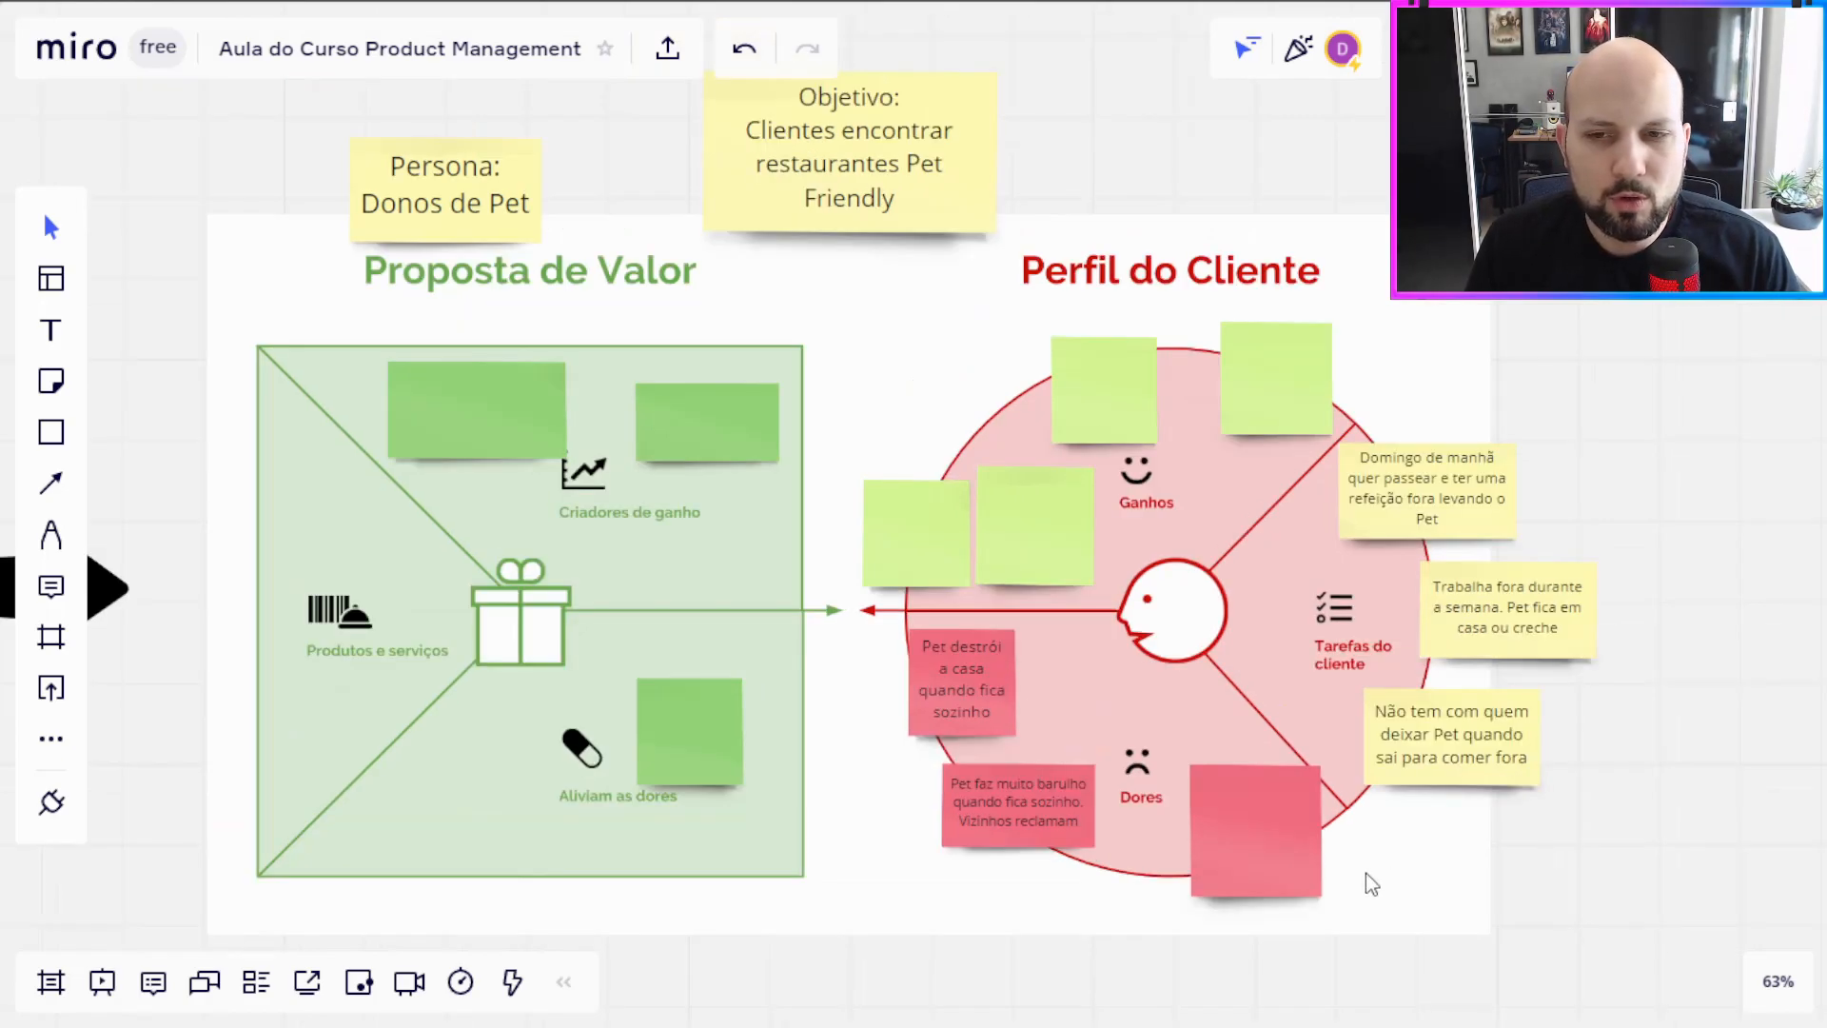
Step: Nudge the blank red Dores note left and write "Quando sai com o pet para comer, descobre quando chega no lugar que não pode." on it
left_click_drag(1286, 850, 1252, 820)
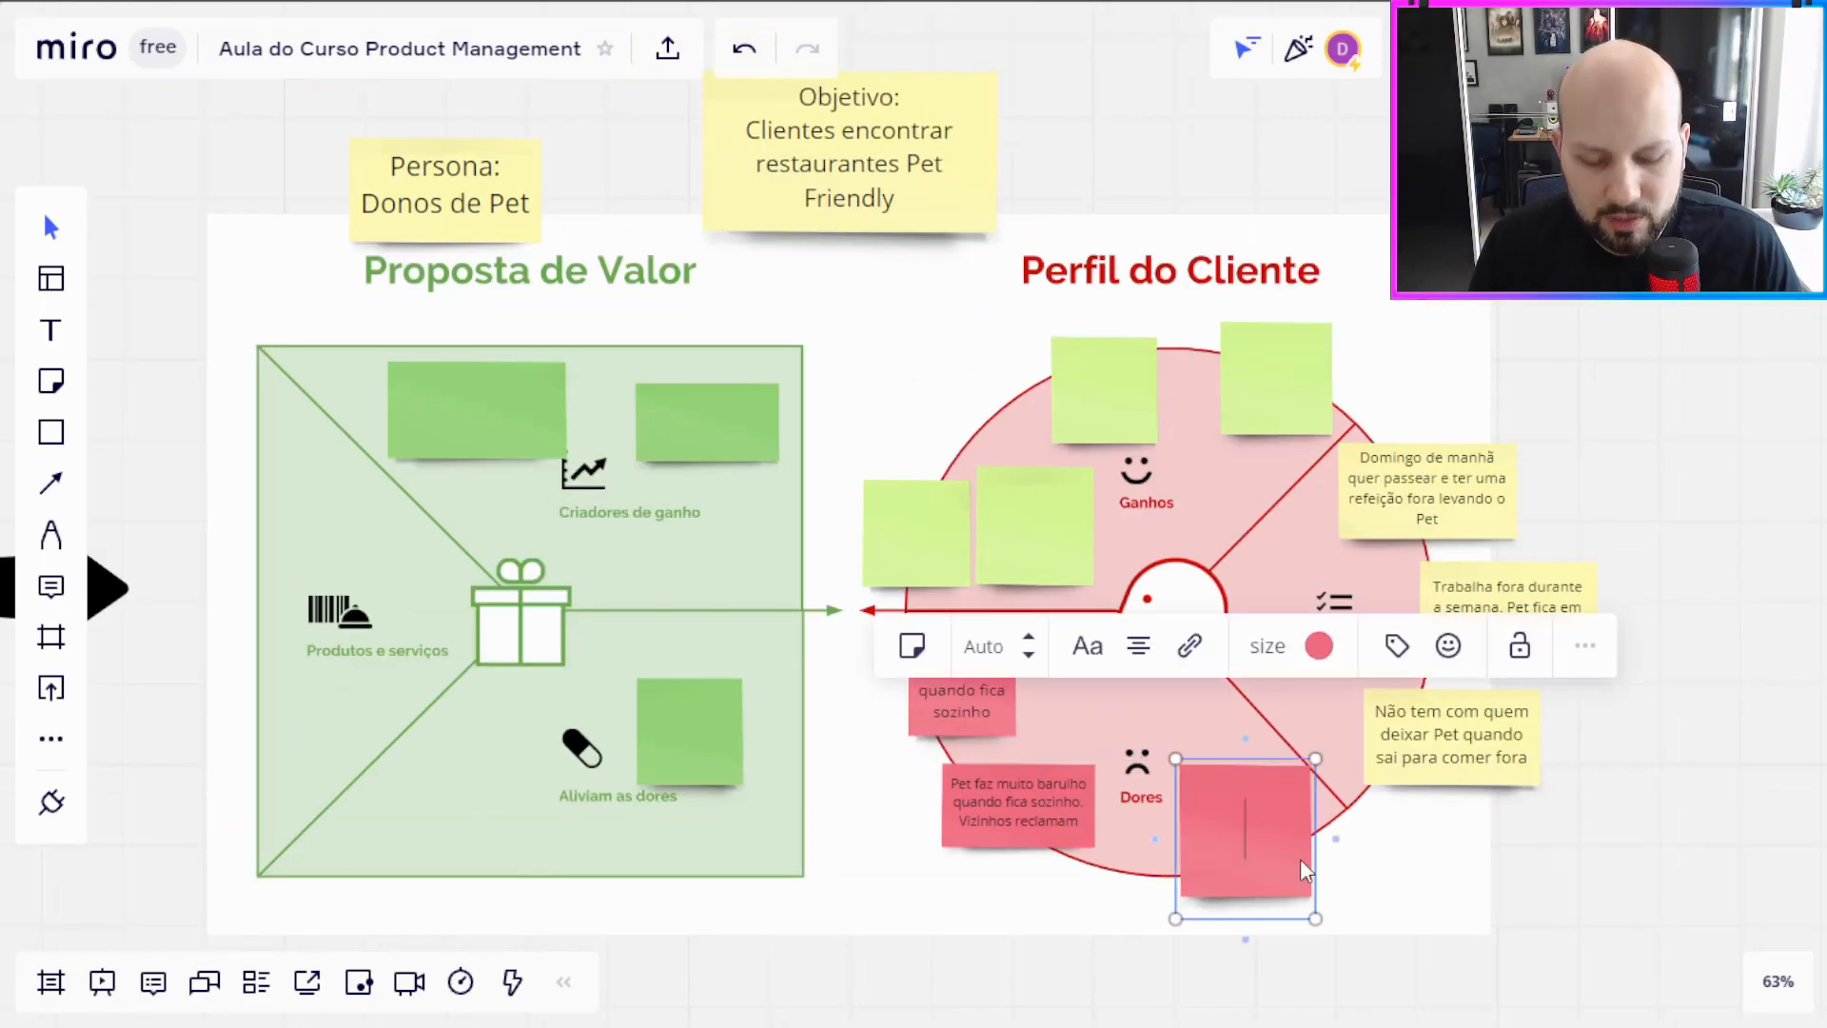
type("Quando")
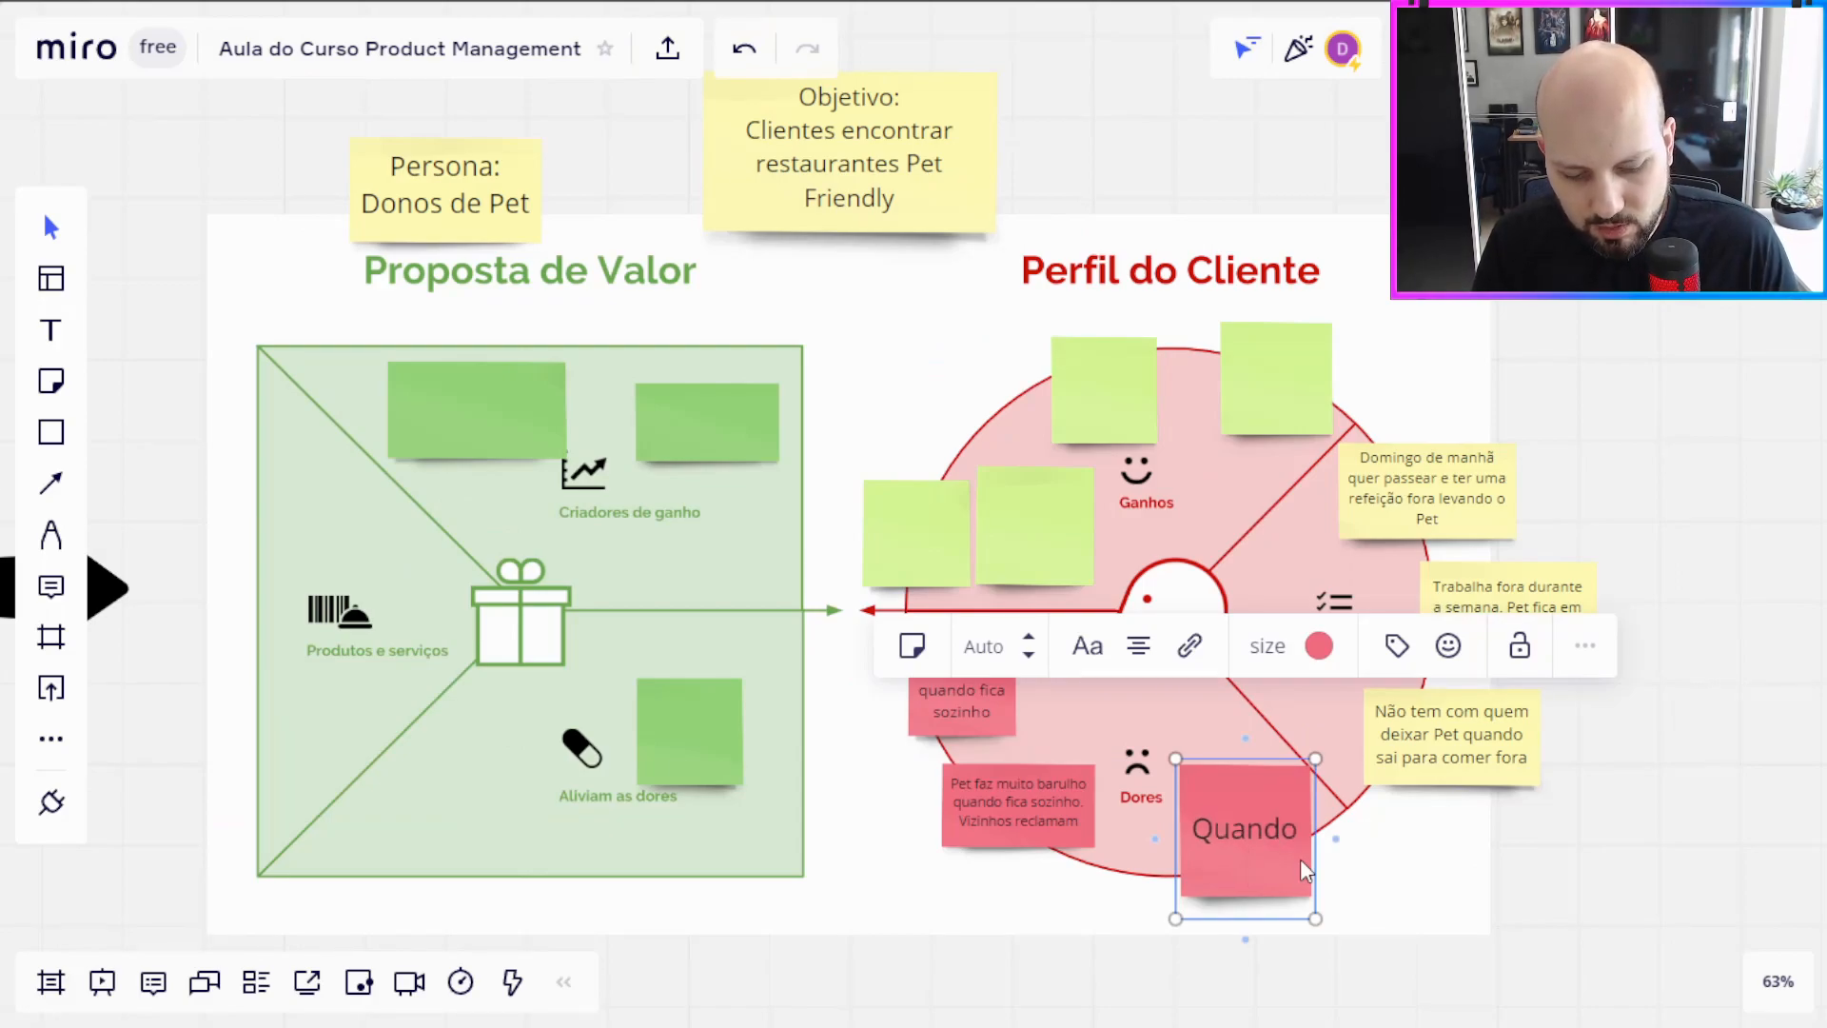
type(" sai com o pet para co")
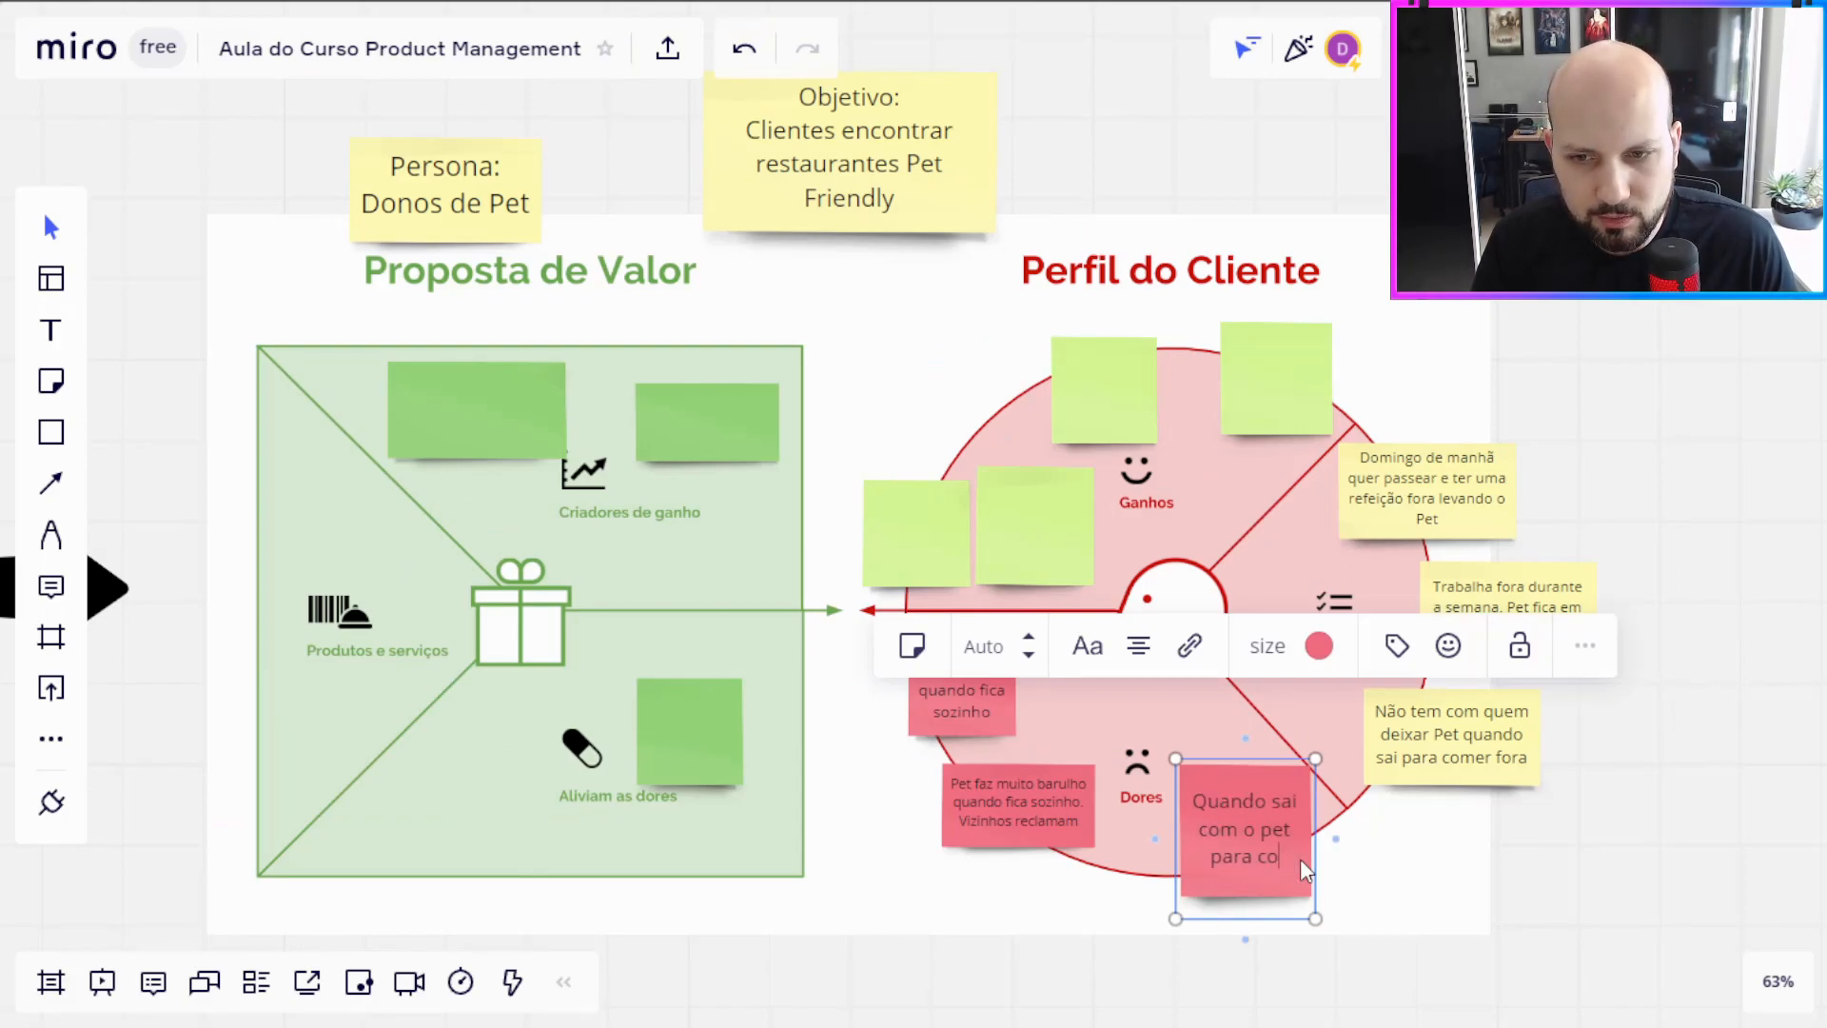
type("mer, descobre quando c")
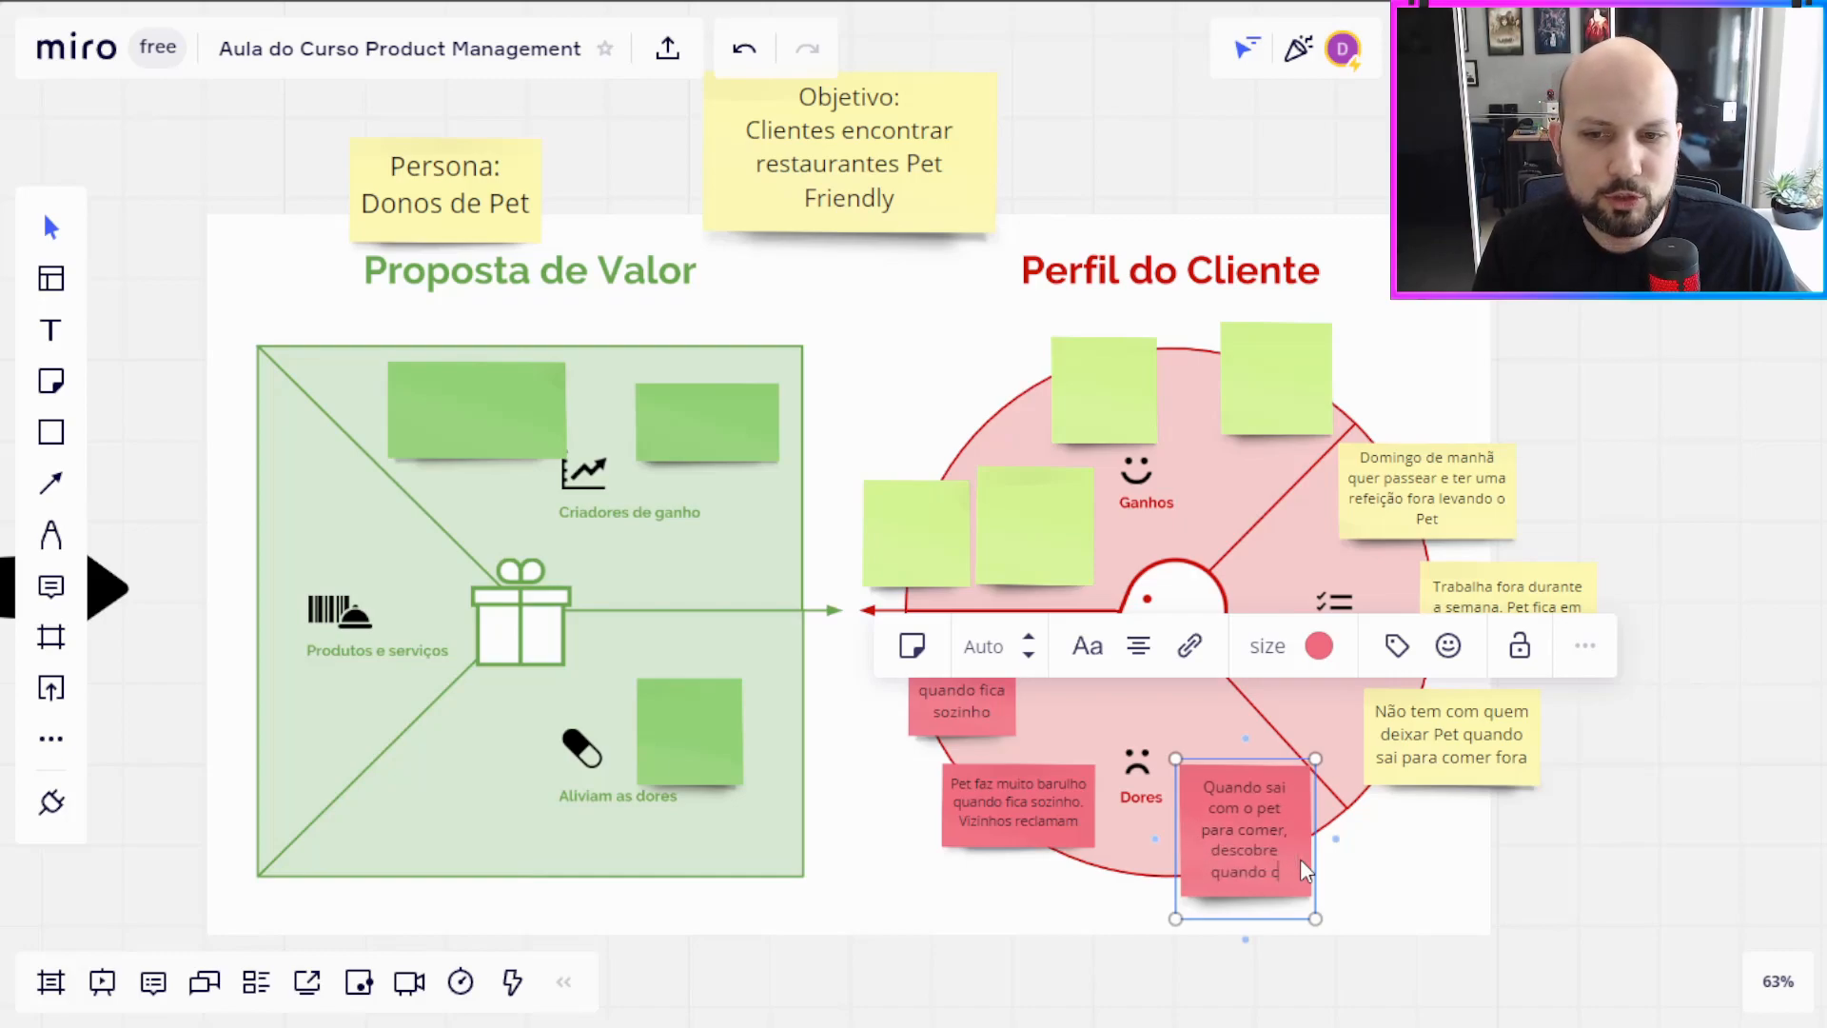
type("hega no lugar qu")
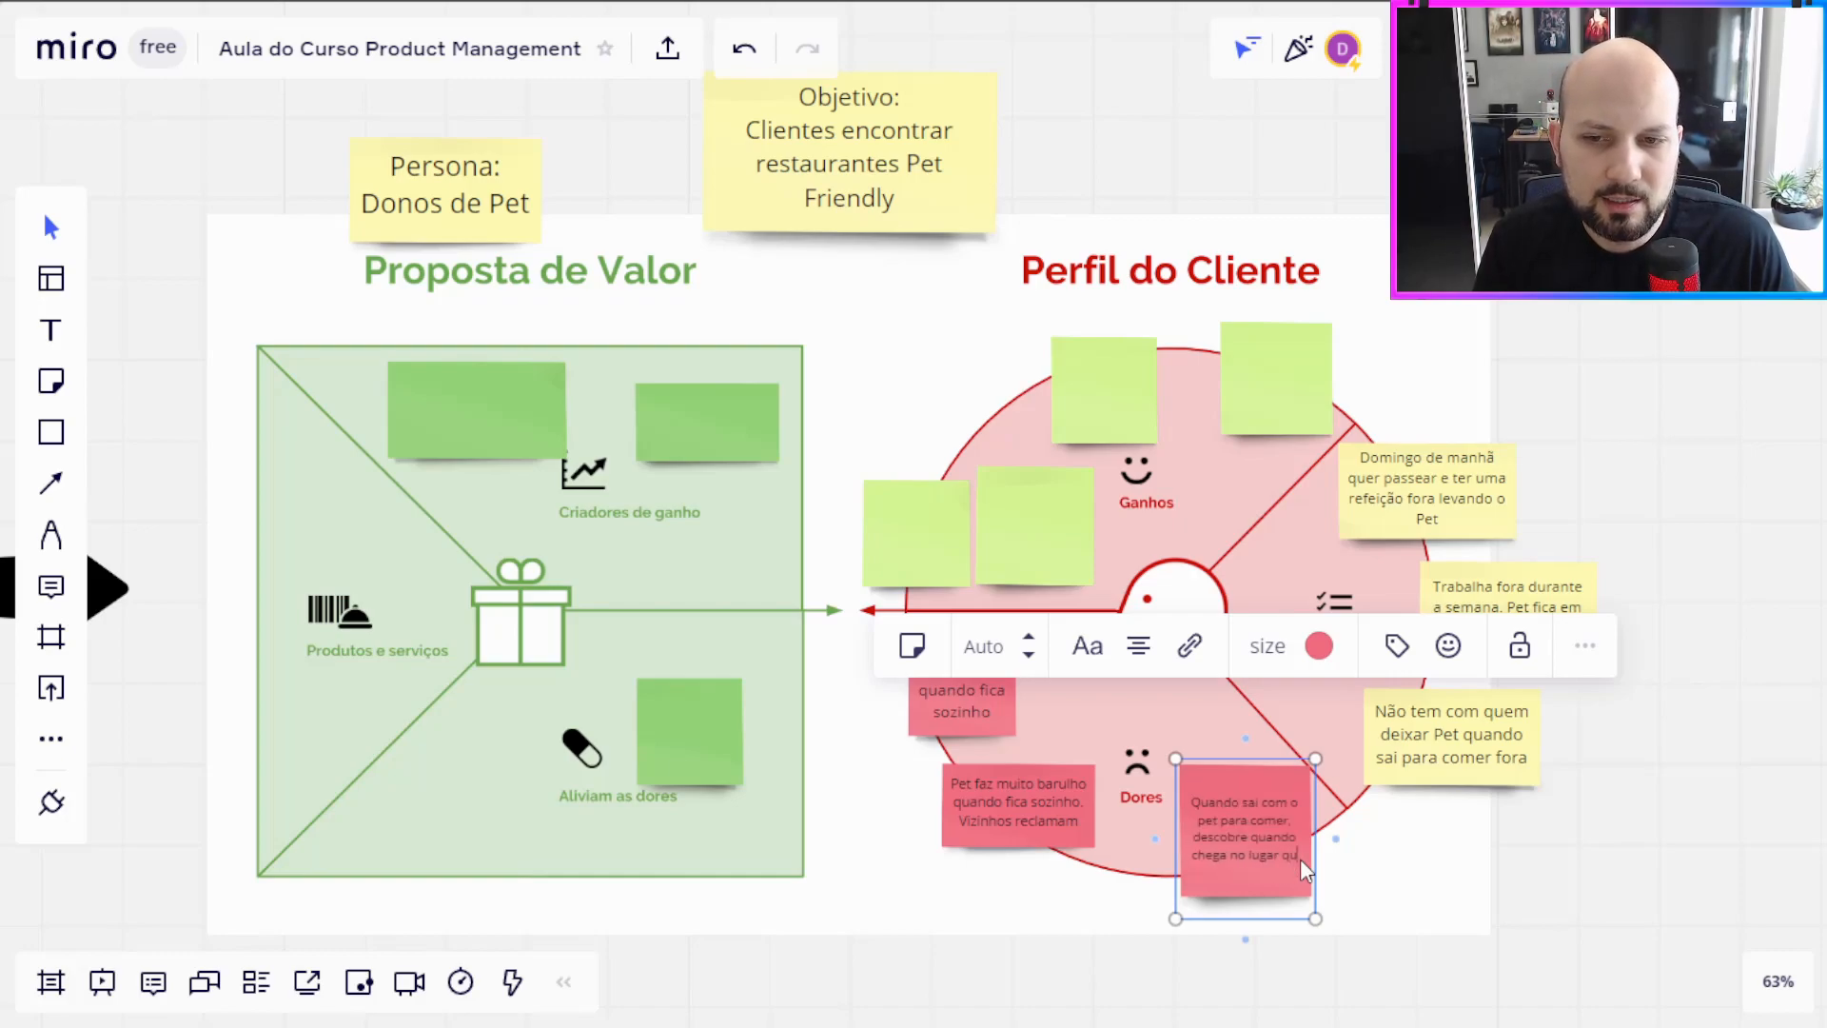
type("e não pode.")
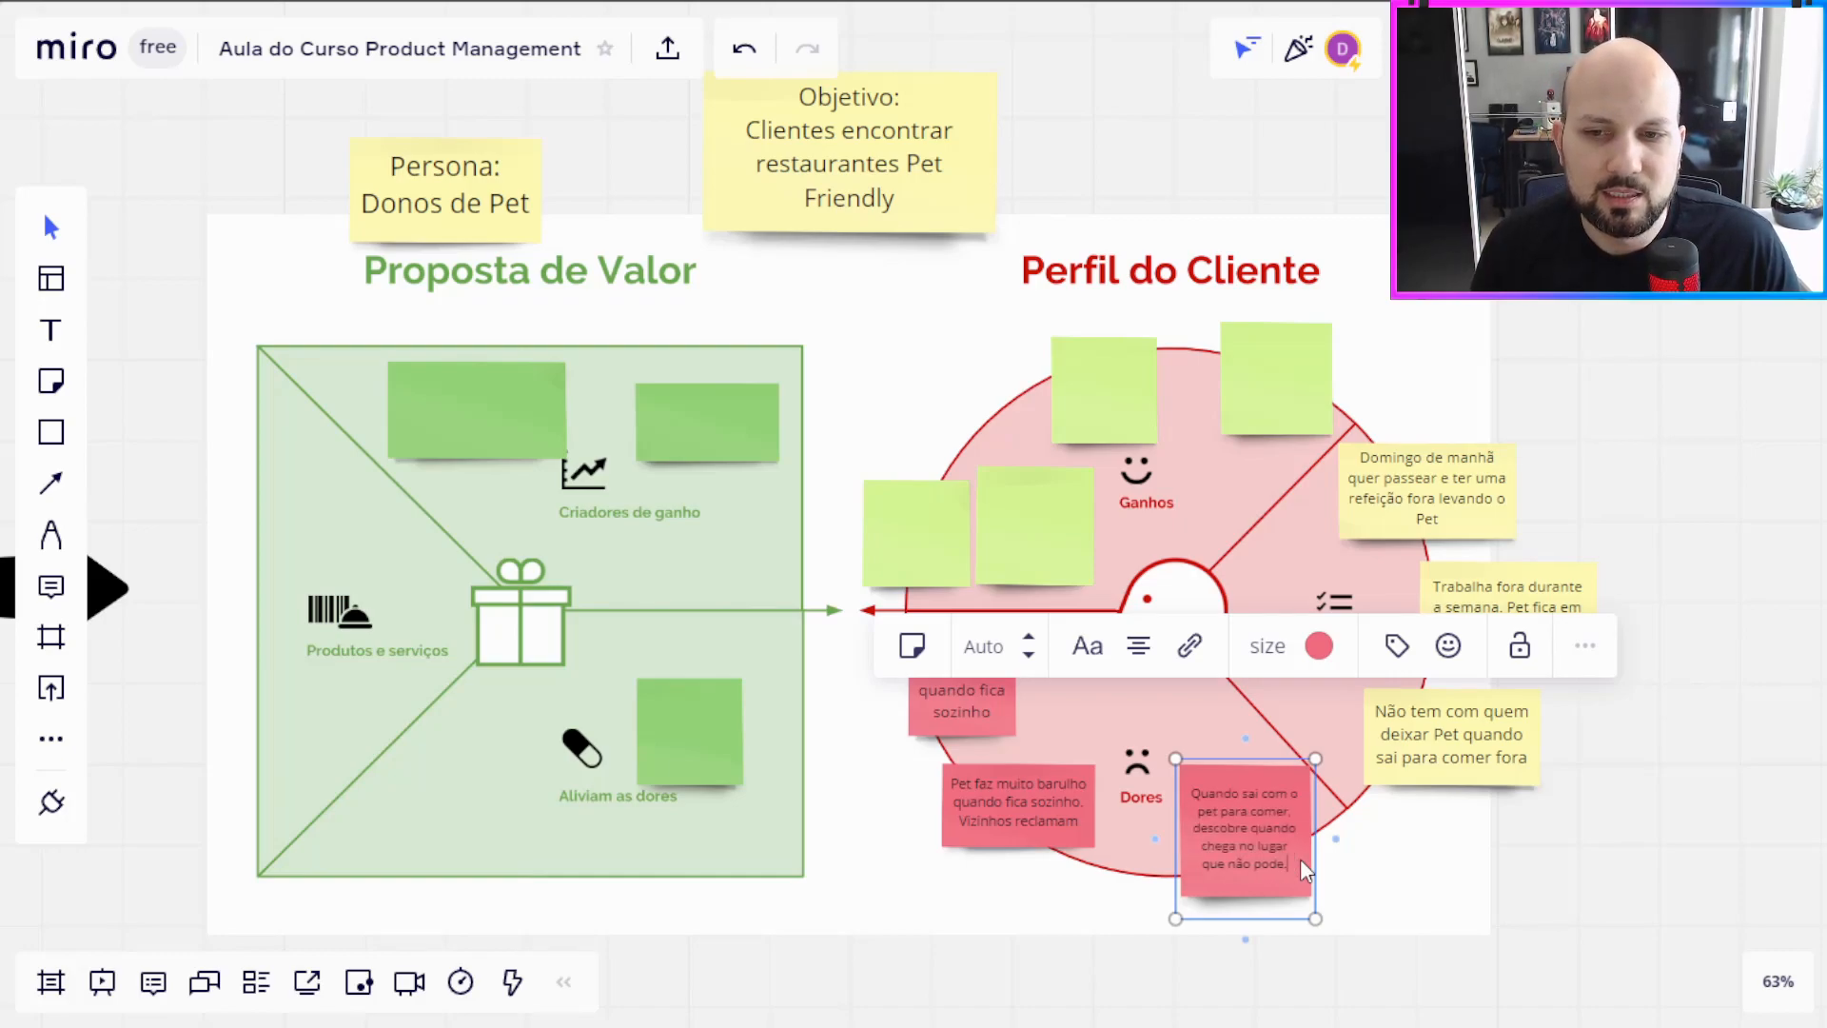
left_click(1601, 863)
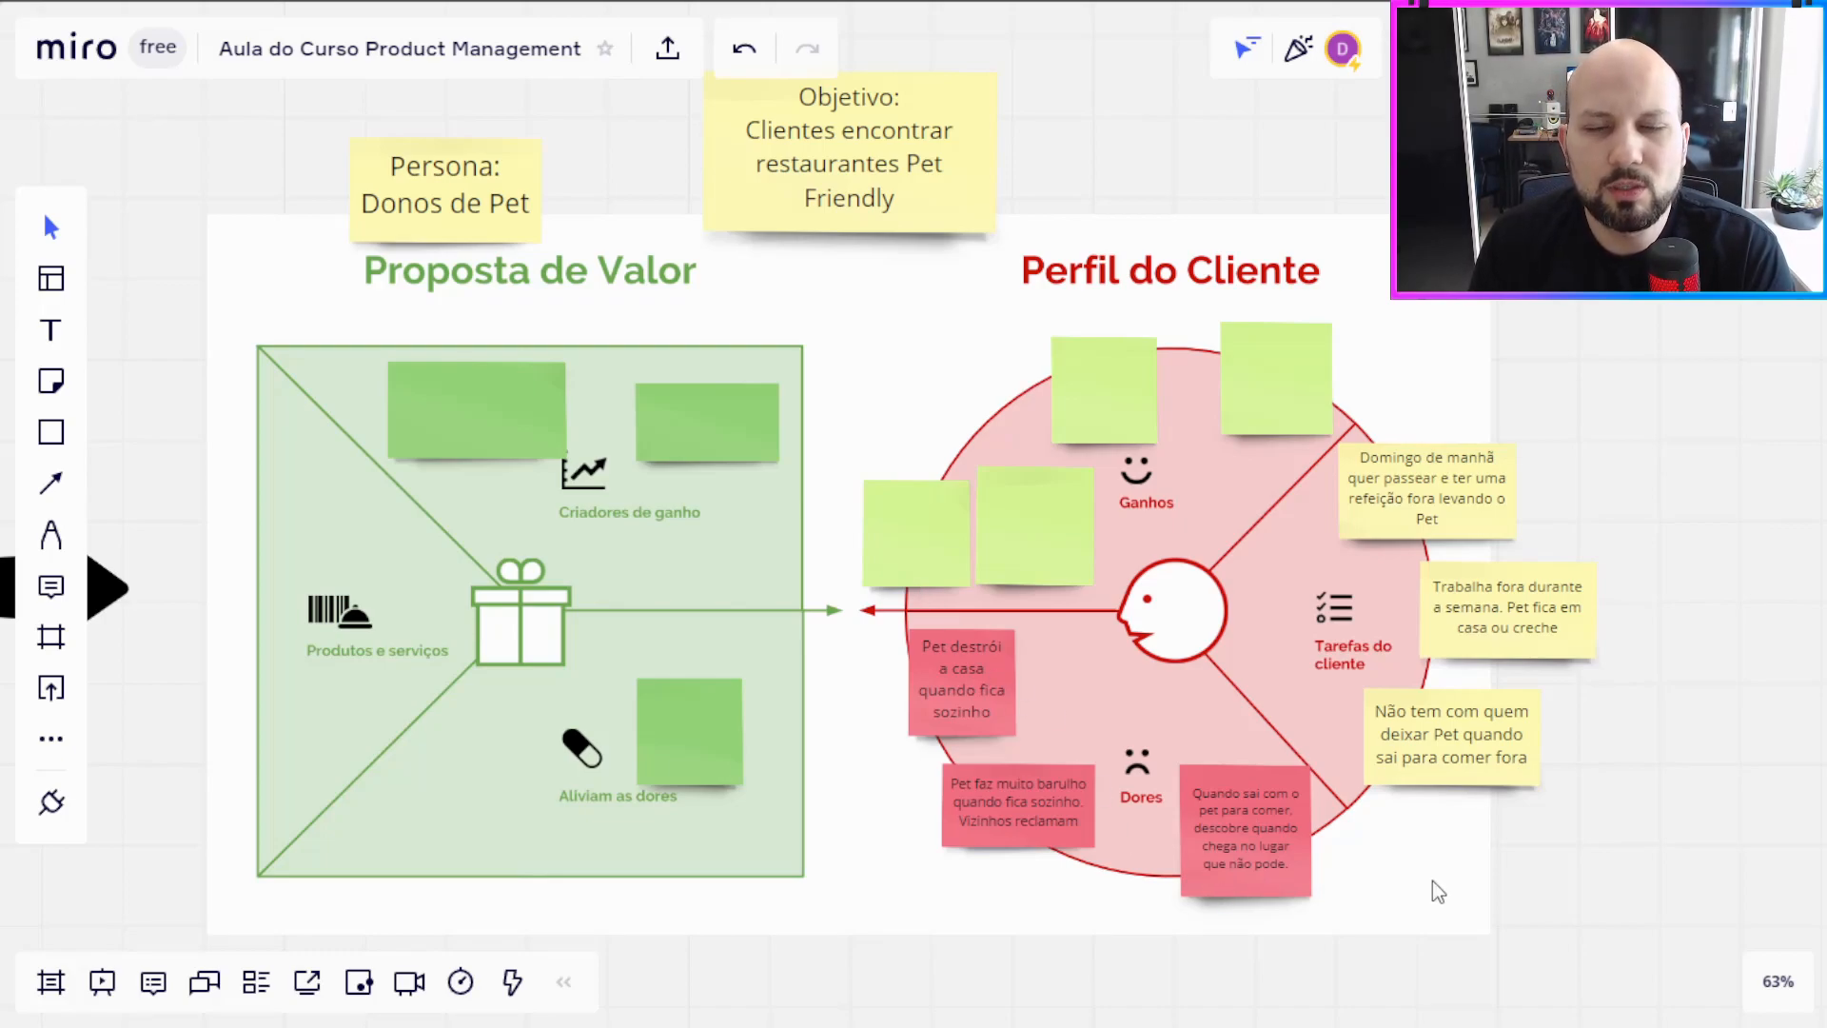
Step: Write "Ter um tempo gostoso com o Pet" on the upper-right blank light green note of the Ganhos sector
double_click(1246, 403)
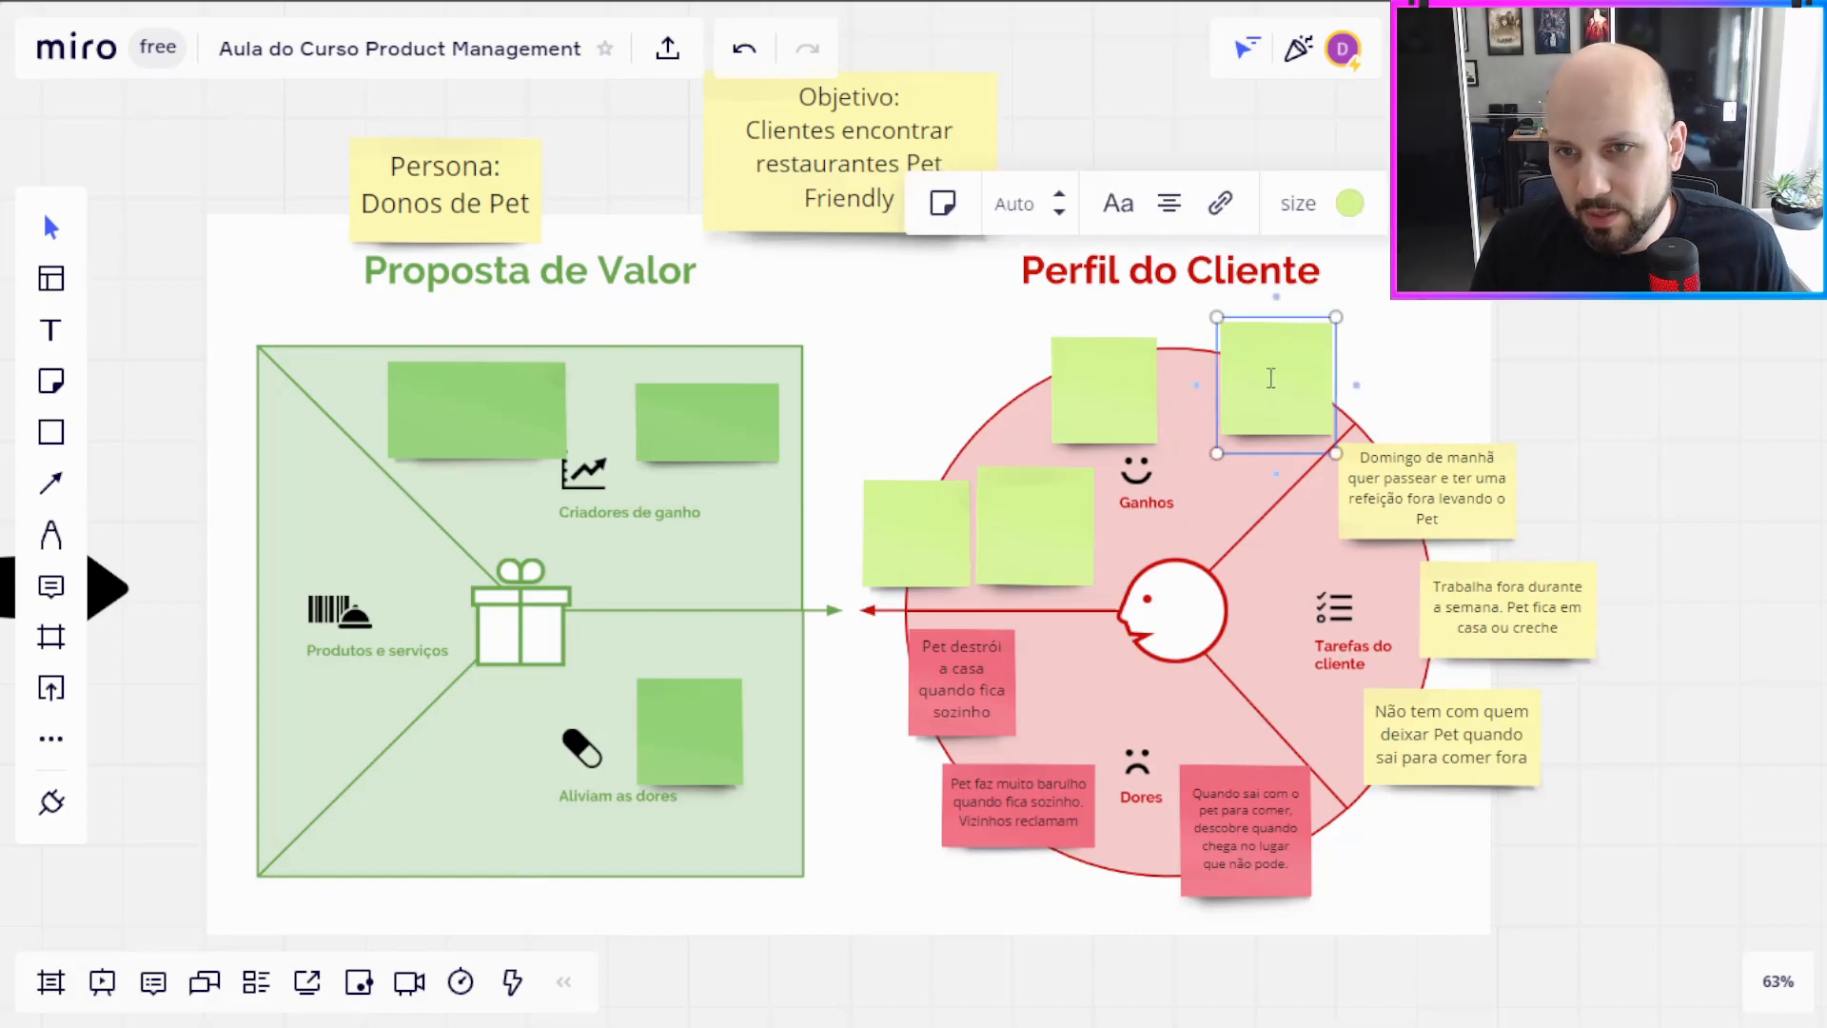
type("Te")
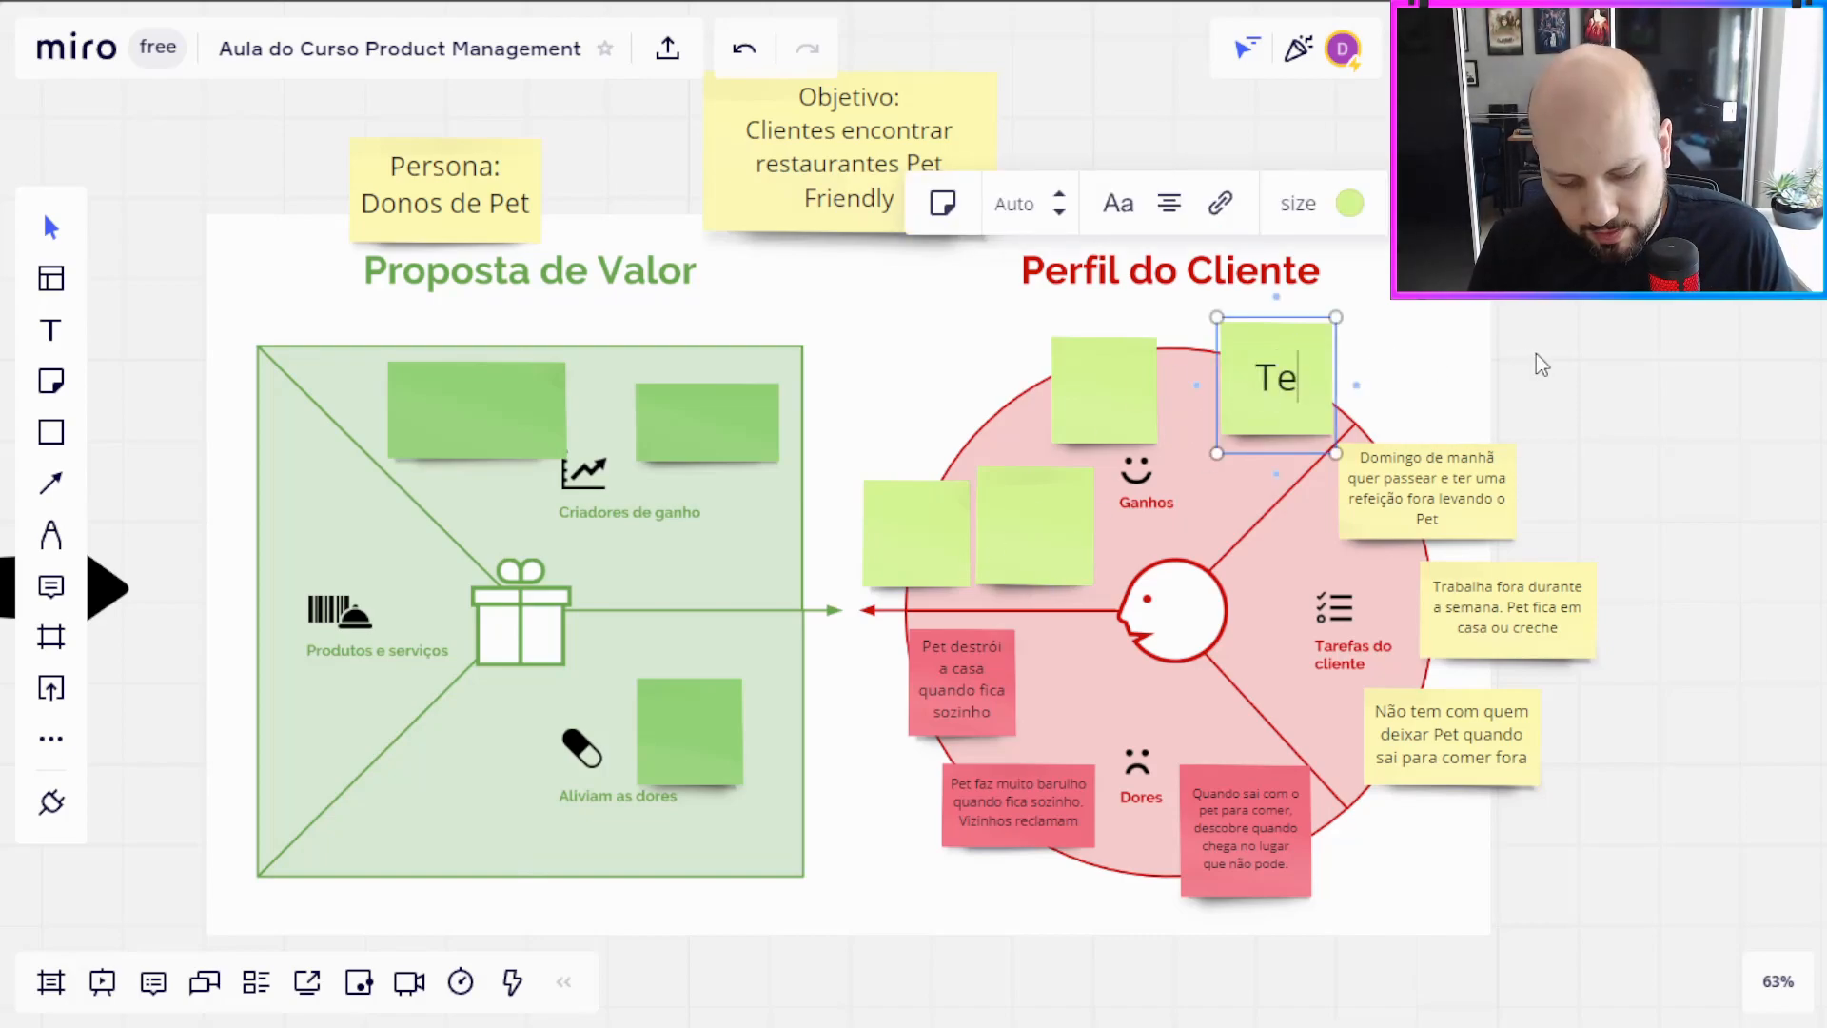
type("r um tempo gost")
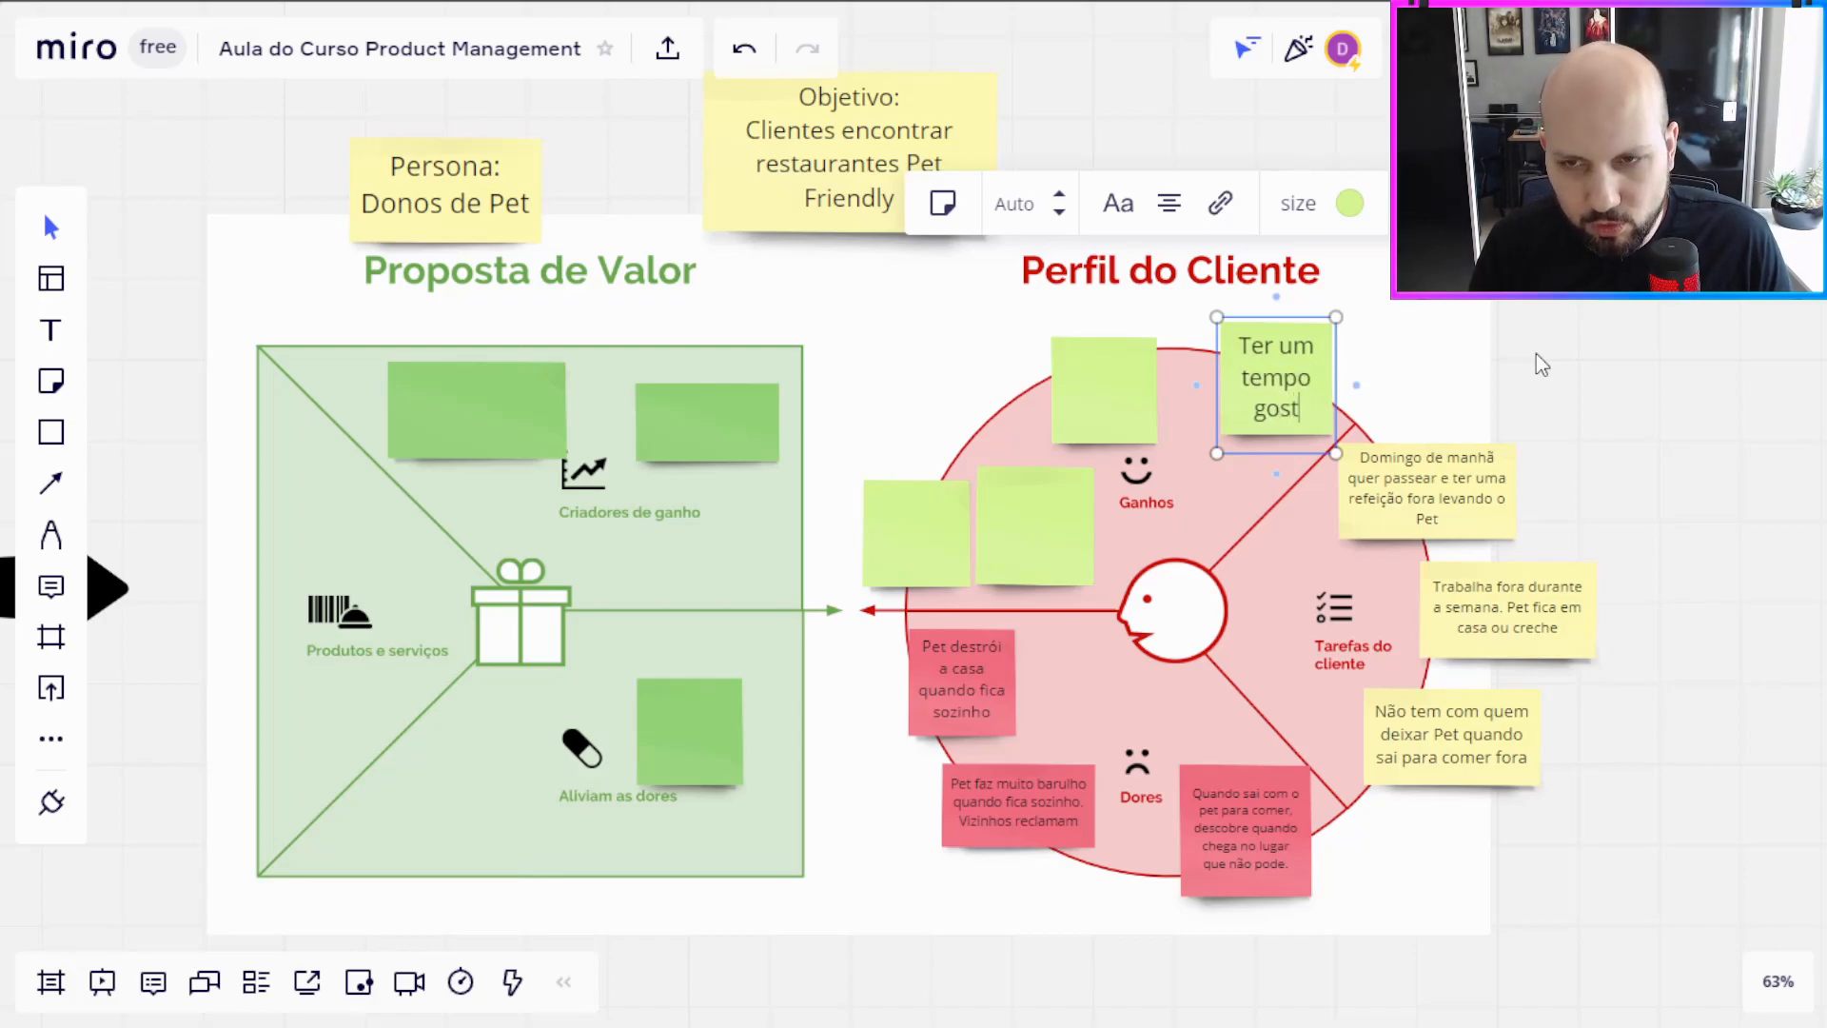
type("oso com o Pet")
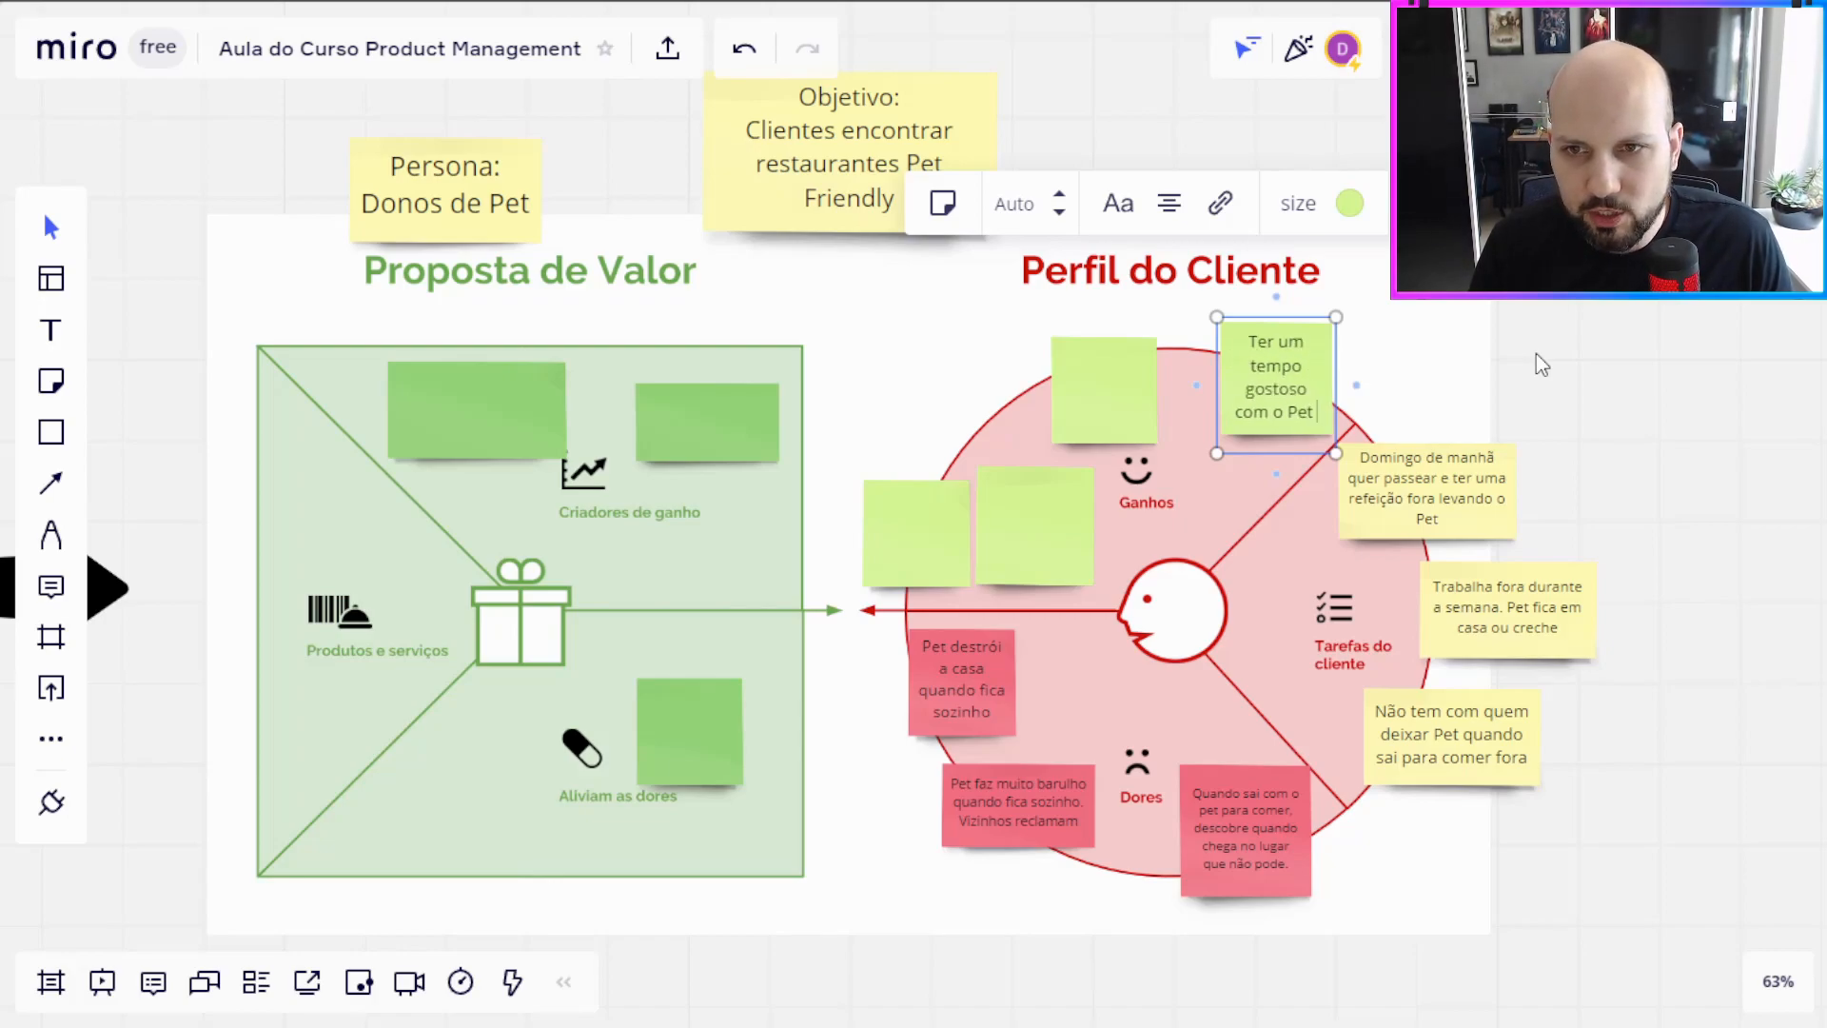
left_click(1535, 352)
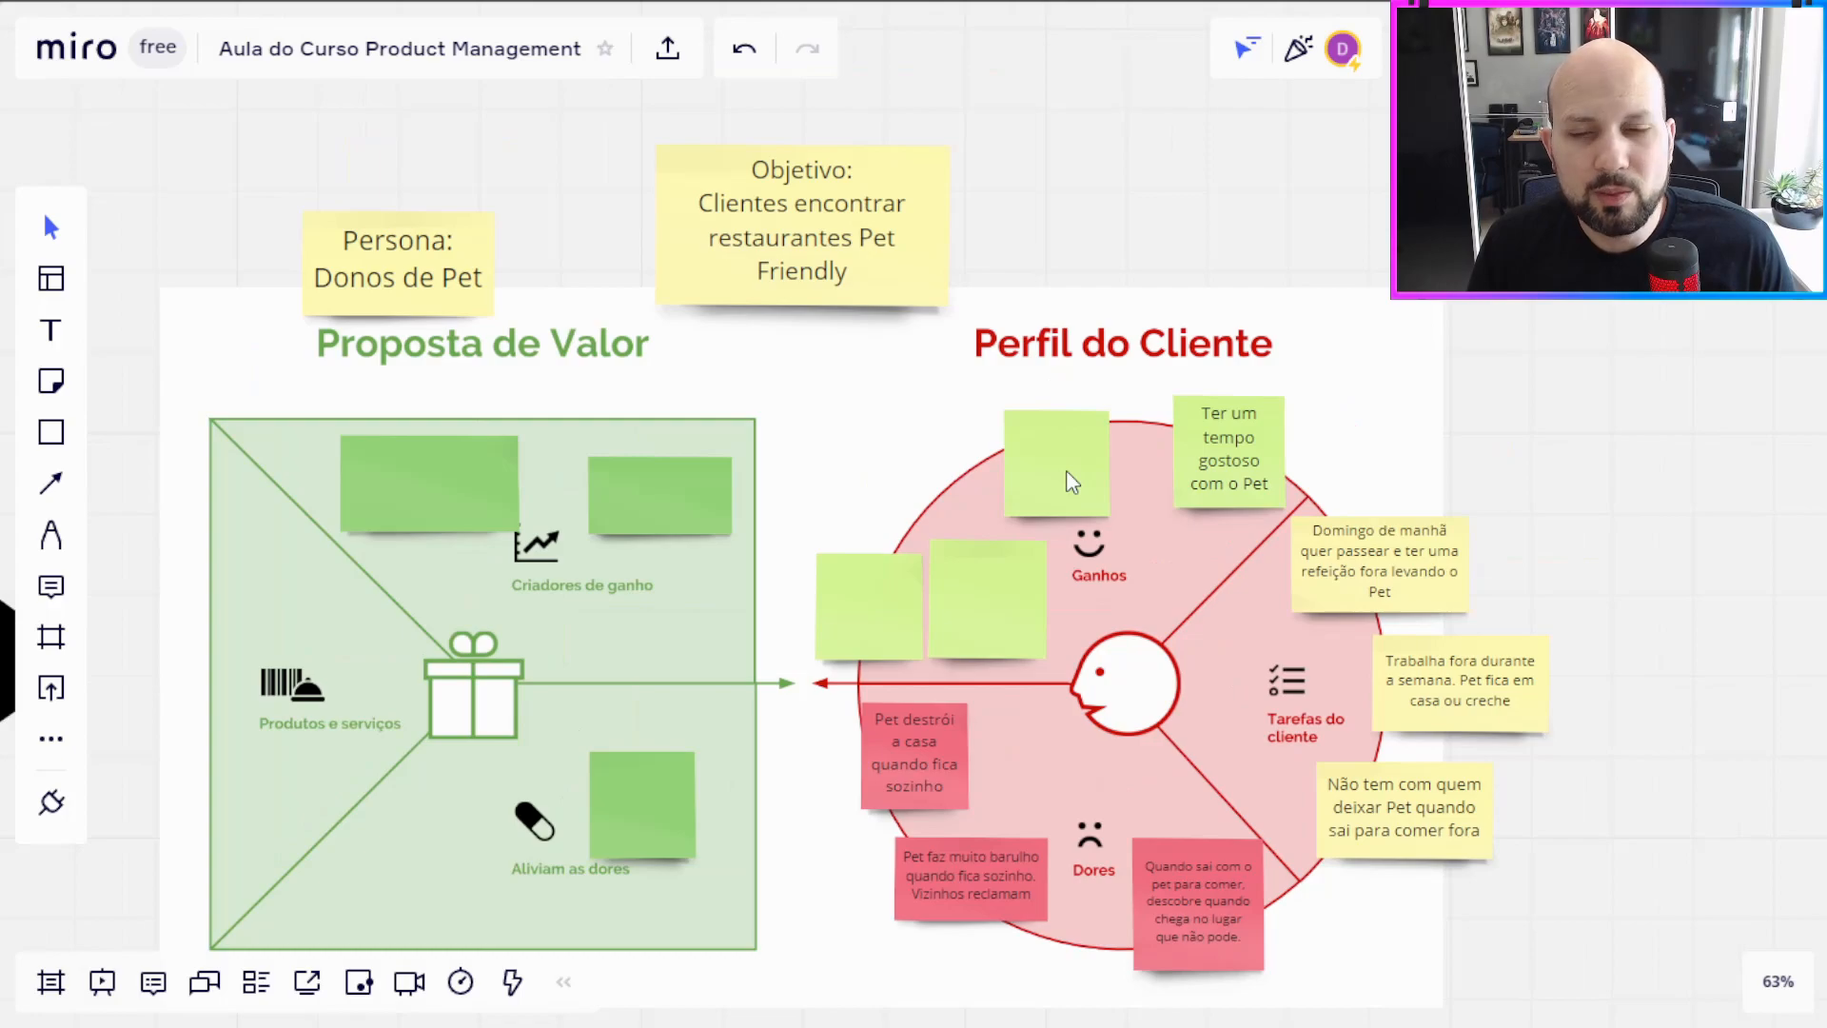
Step: Write "Sensação de que o Pet não está estressado" on the blank note at the top of Ganhos and nudge it slightly right
double_click(1069, 472)
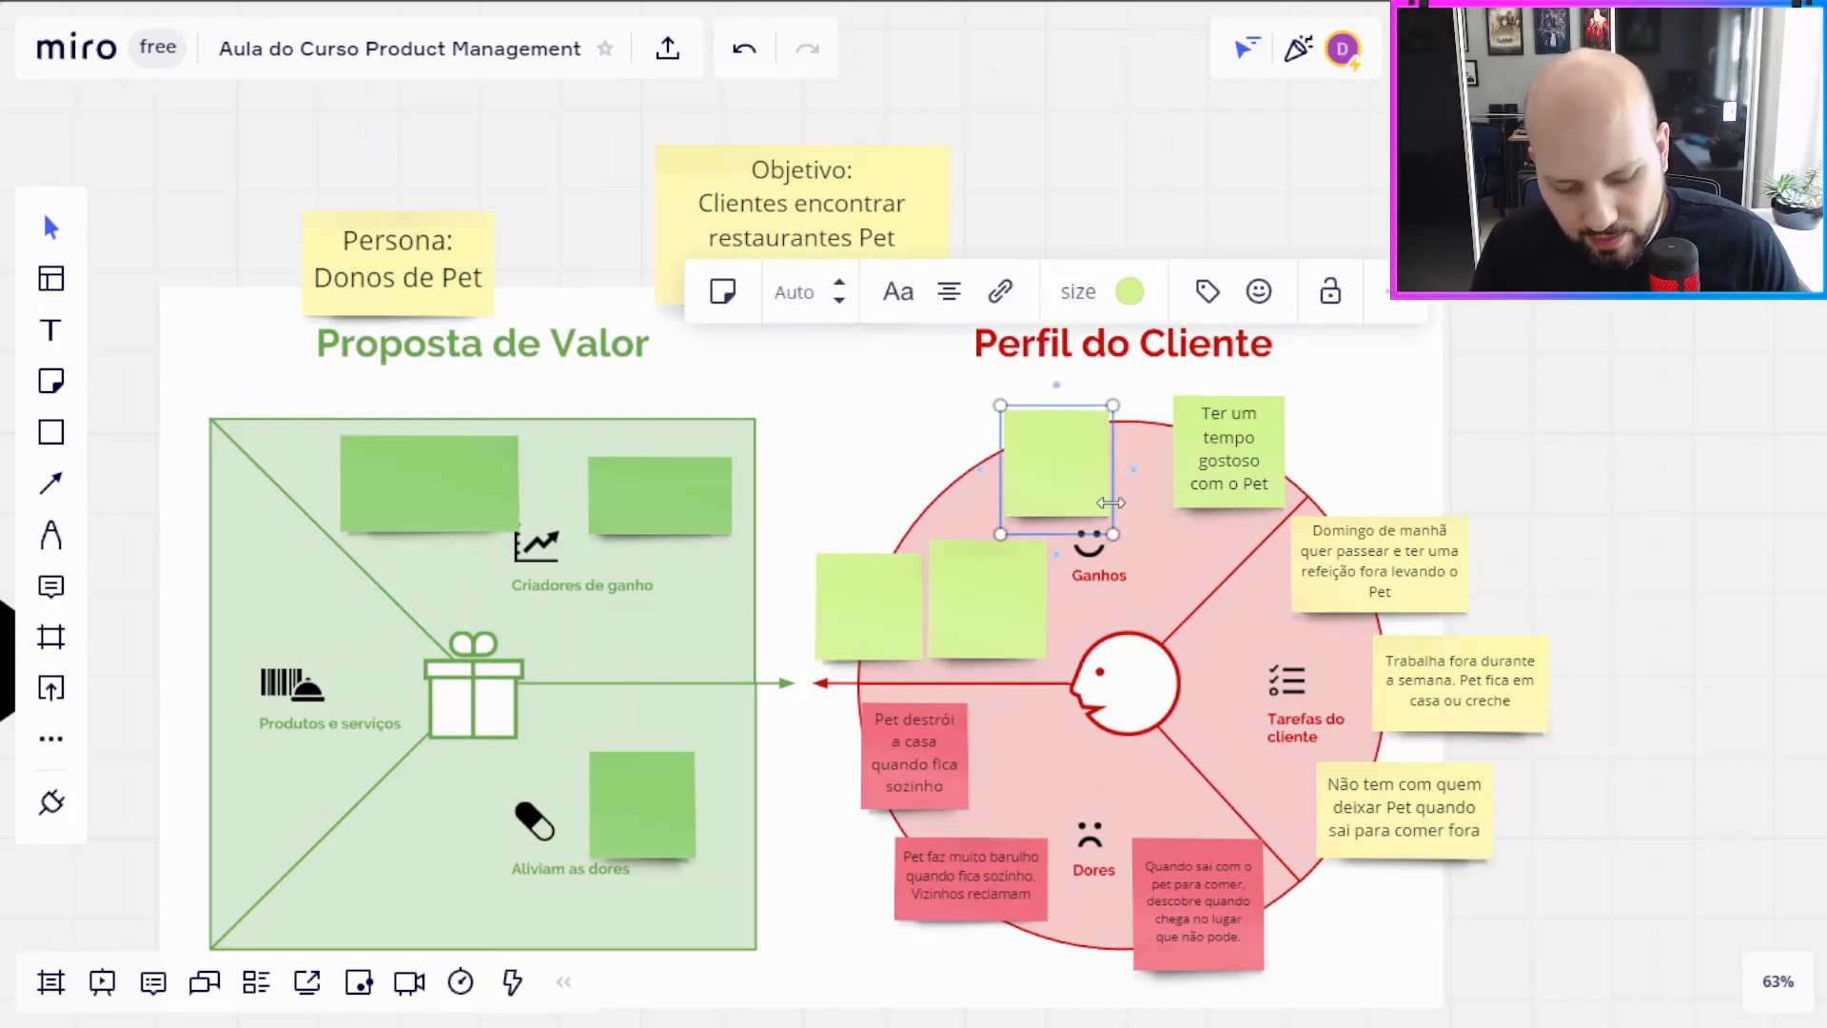
type("Sensação")
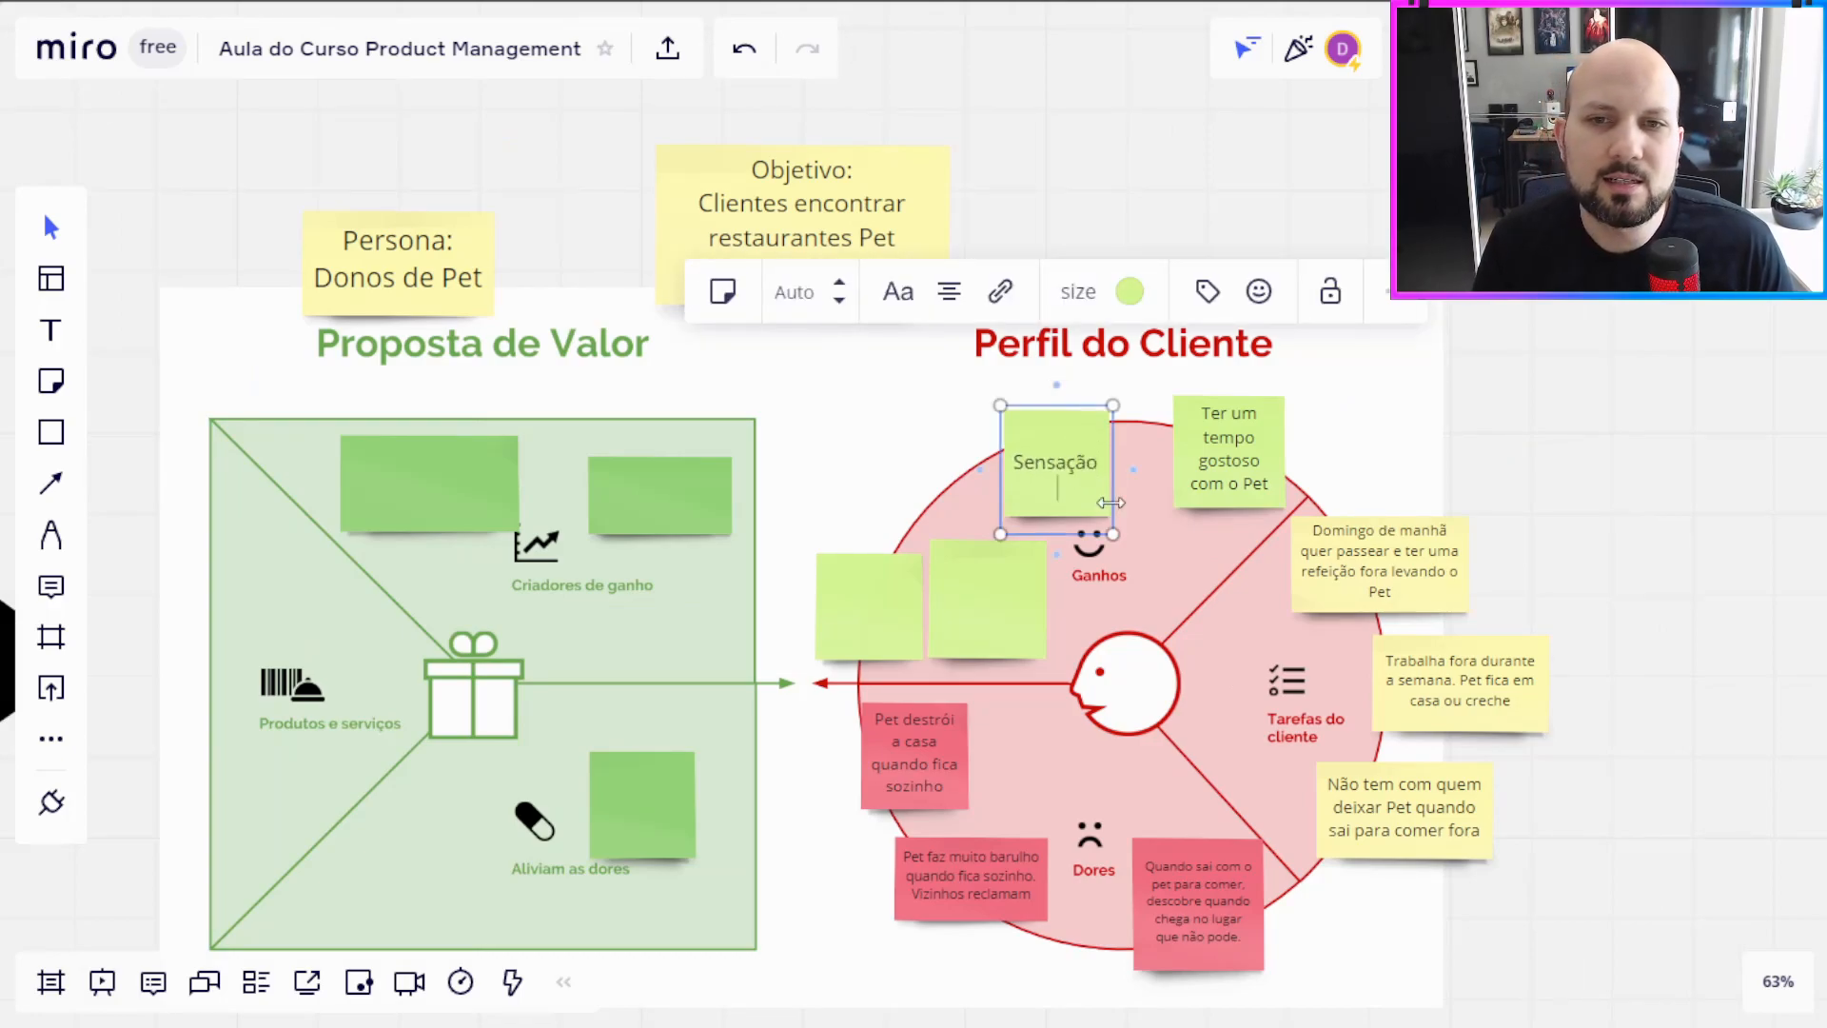
type(" de que o Pe")
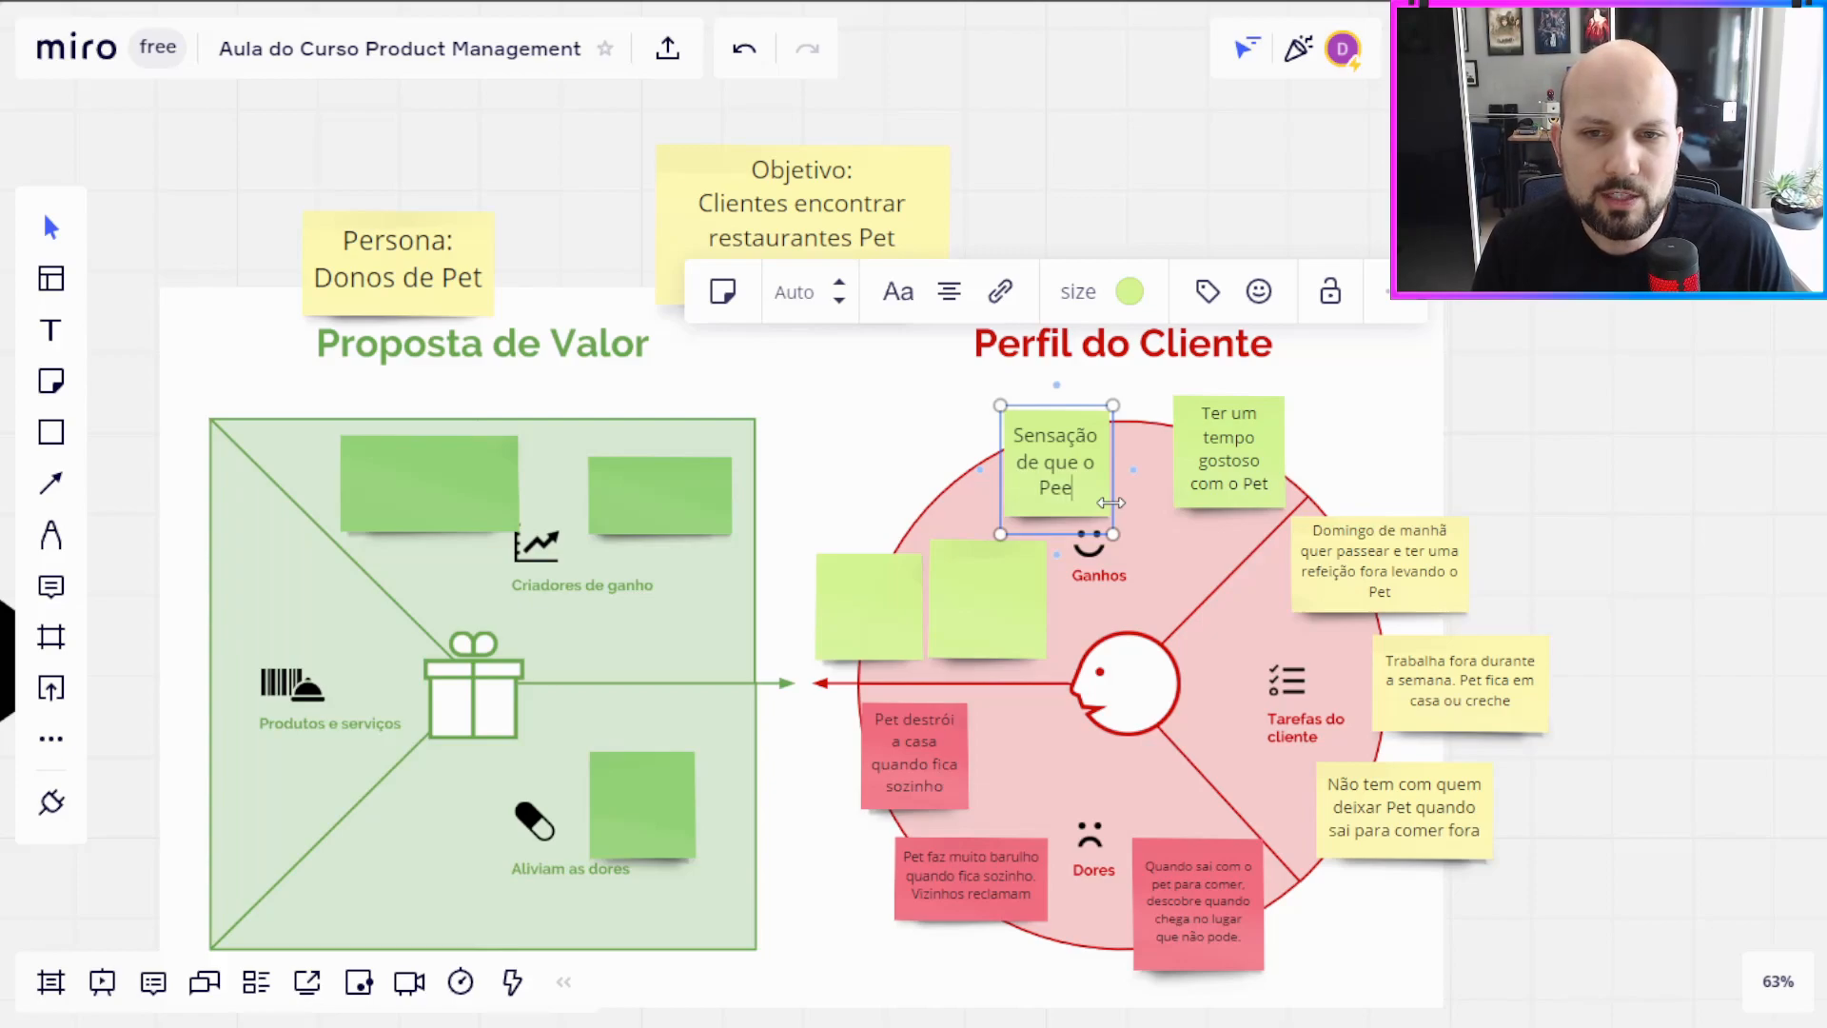
type("t não está estressado")
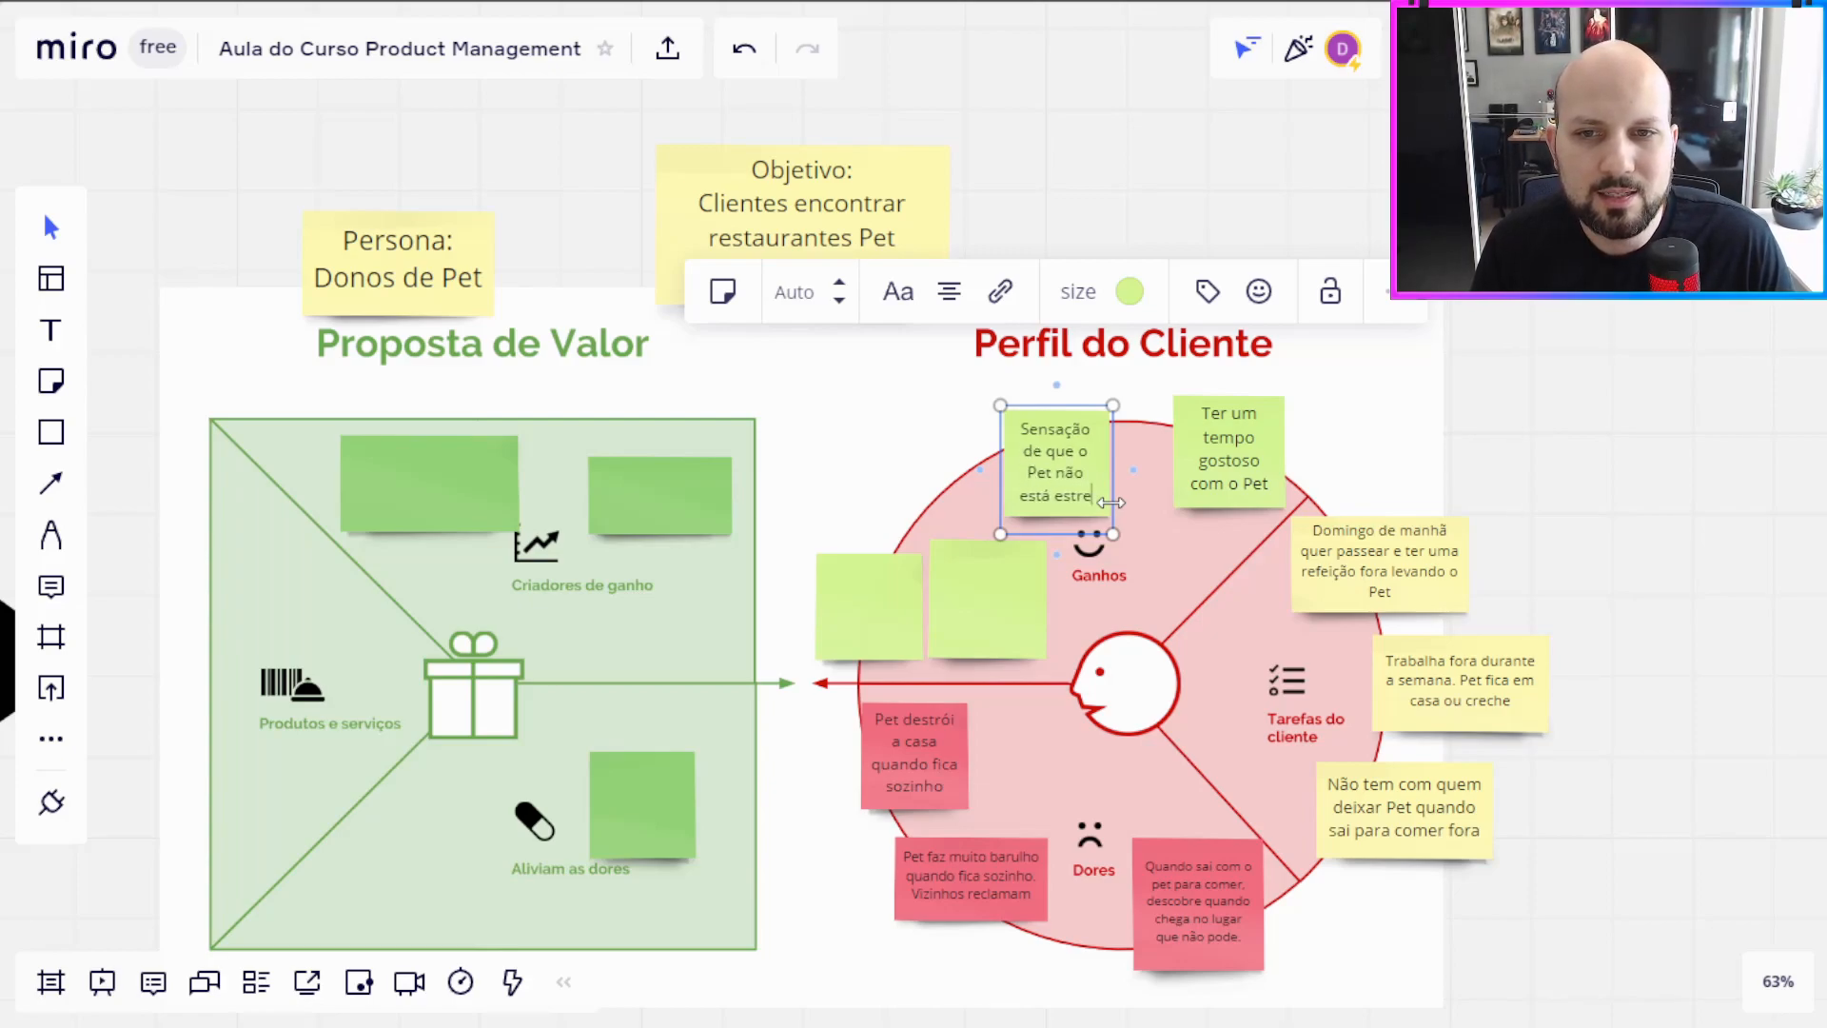
left_click(1500, 482)
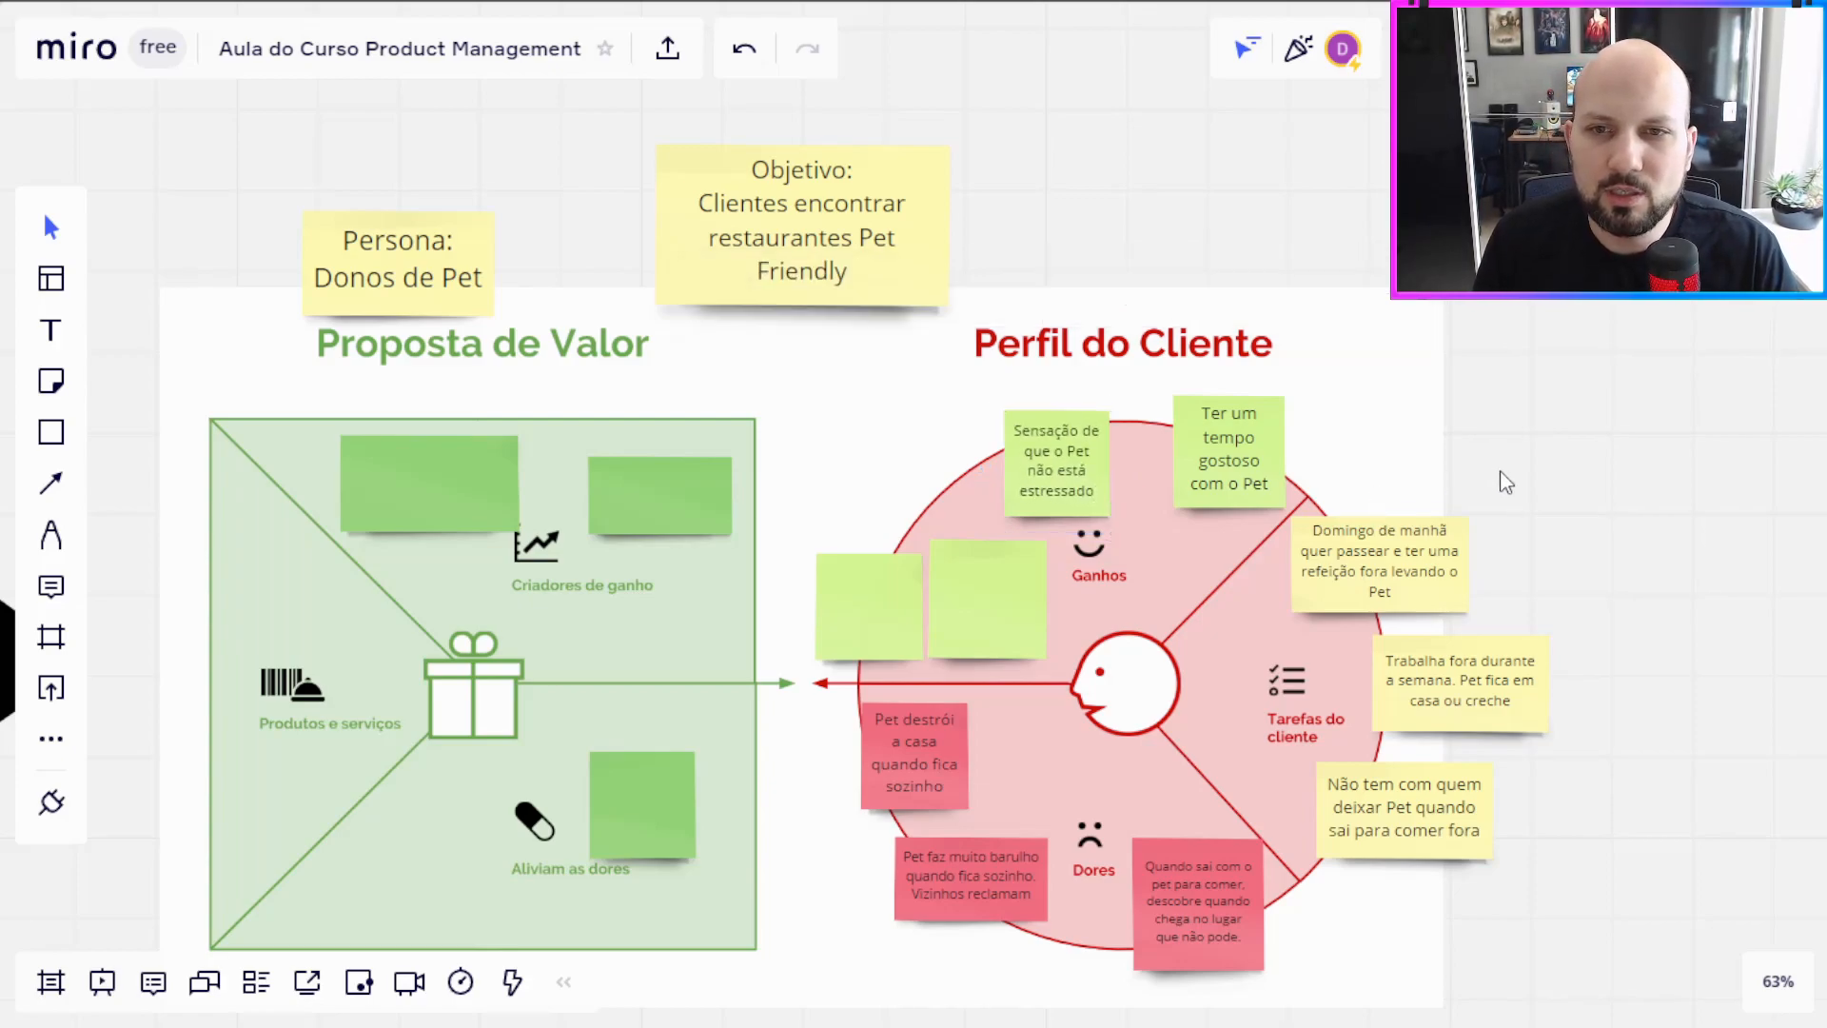
left_click_drag(1070, 512, 1076, 513)
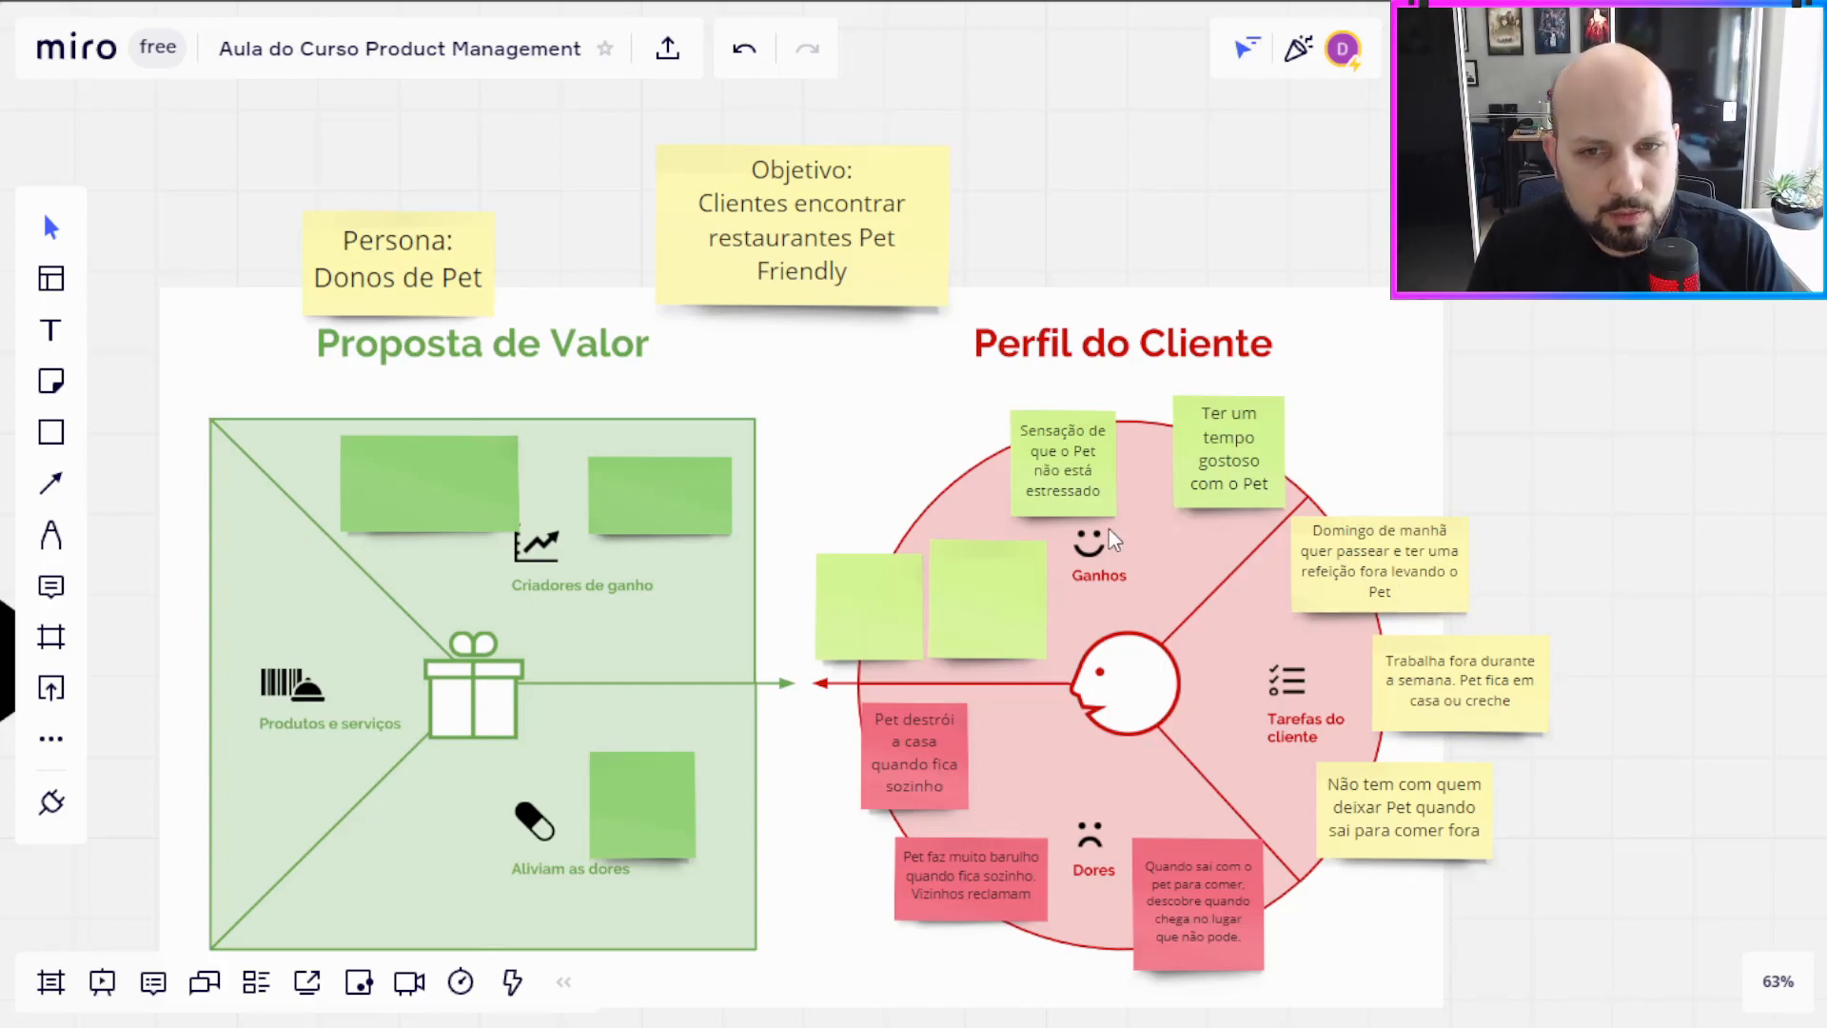
Step: Write "Evitar problemas com vizinhos" on the blank note left of the Ganhos smiley and move it up to the circle's upper-left edge
double_click(1013, 605)
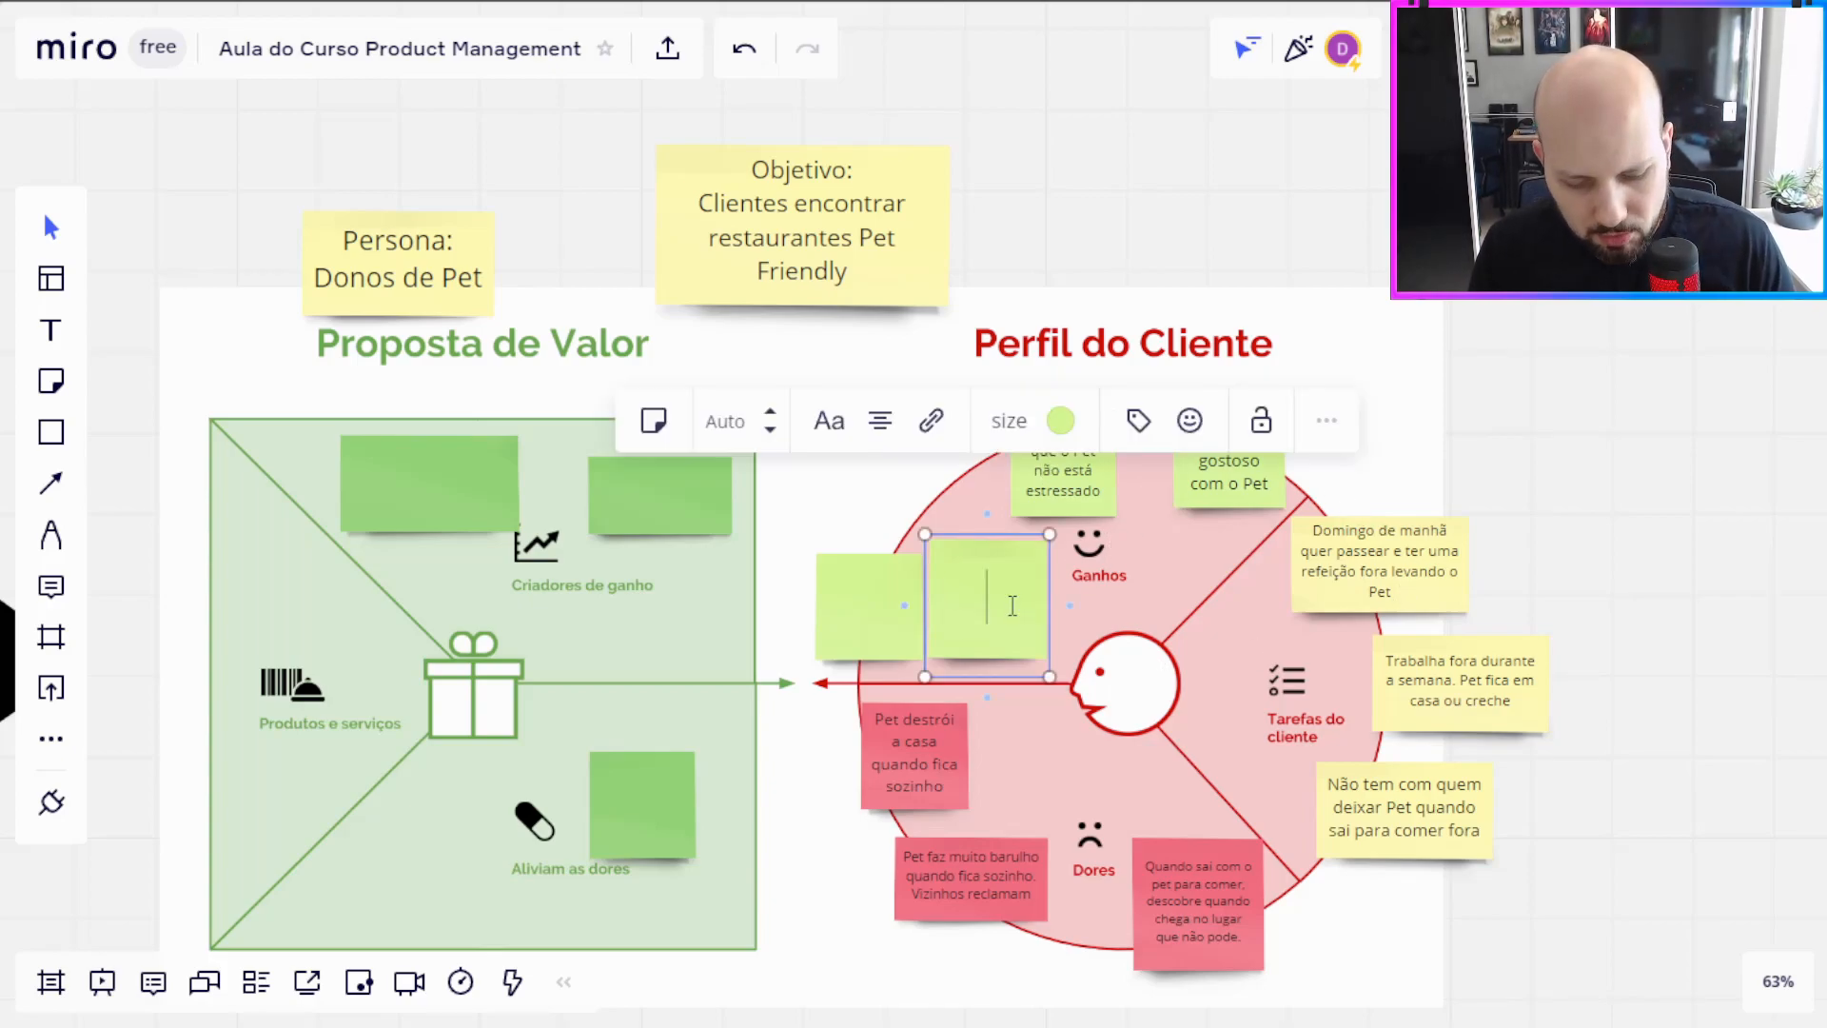
type("Evitar")
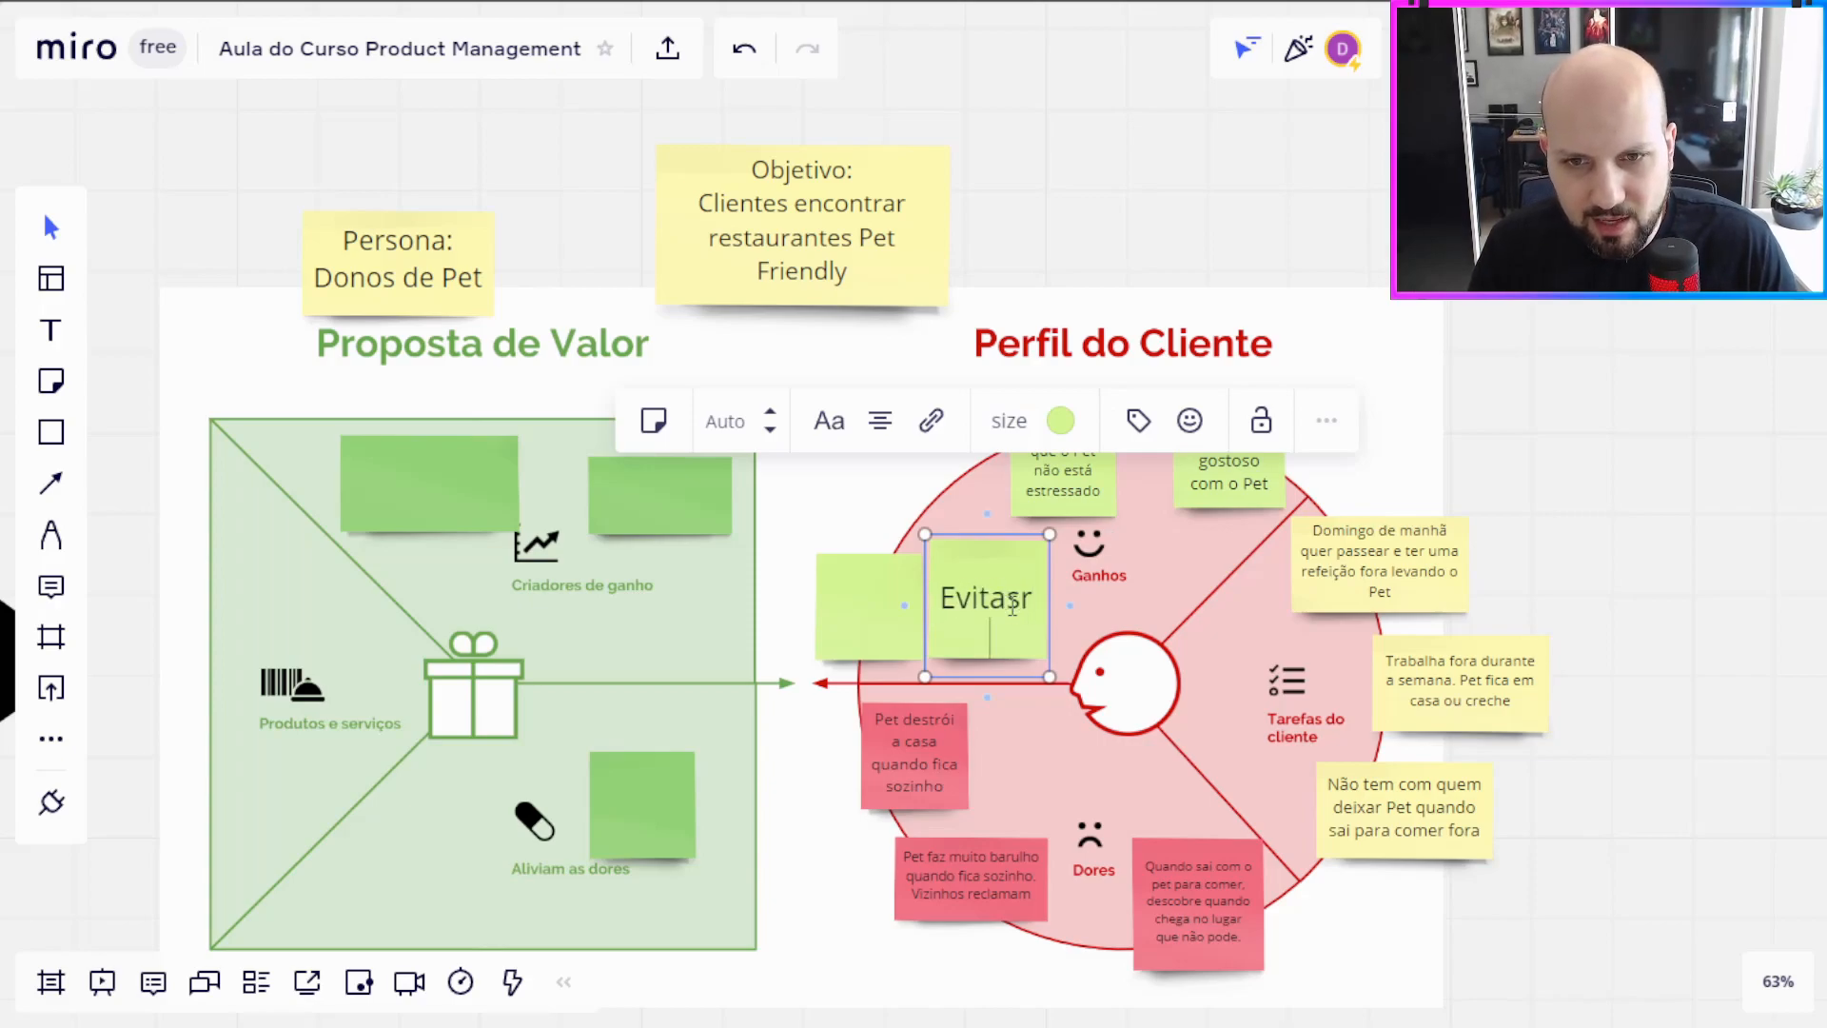
type(" problemas com vizinhos")
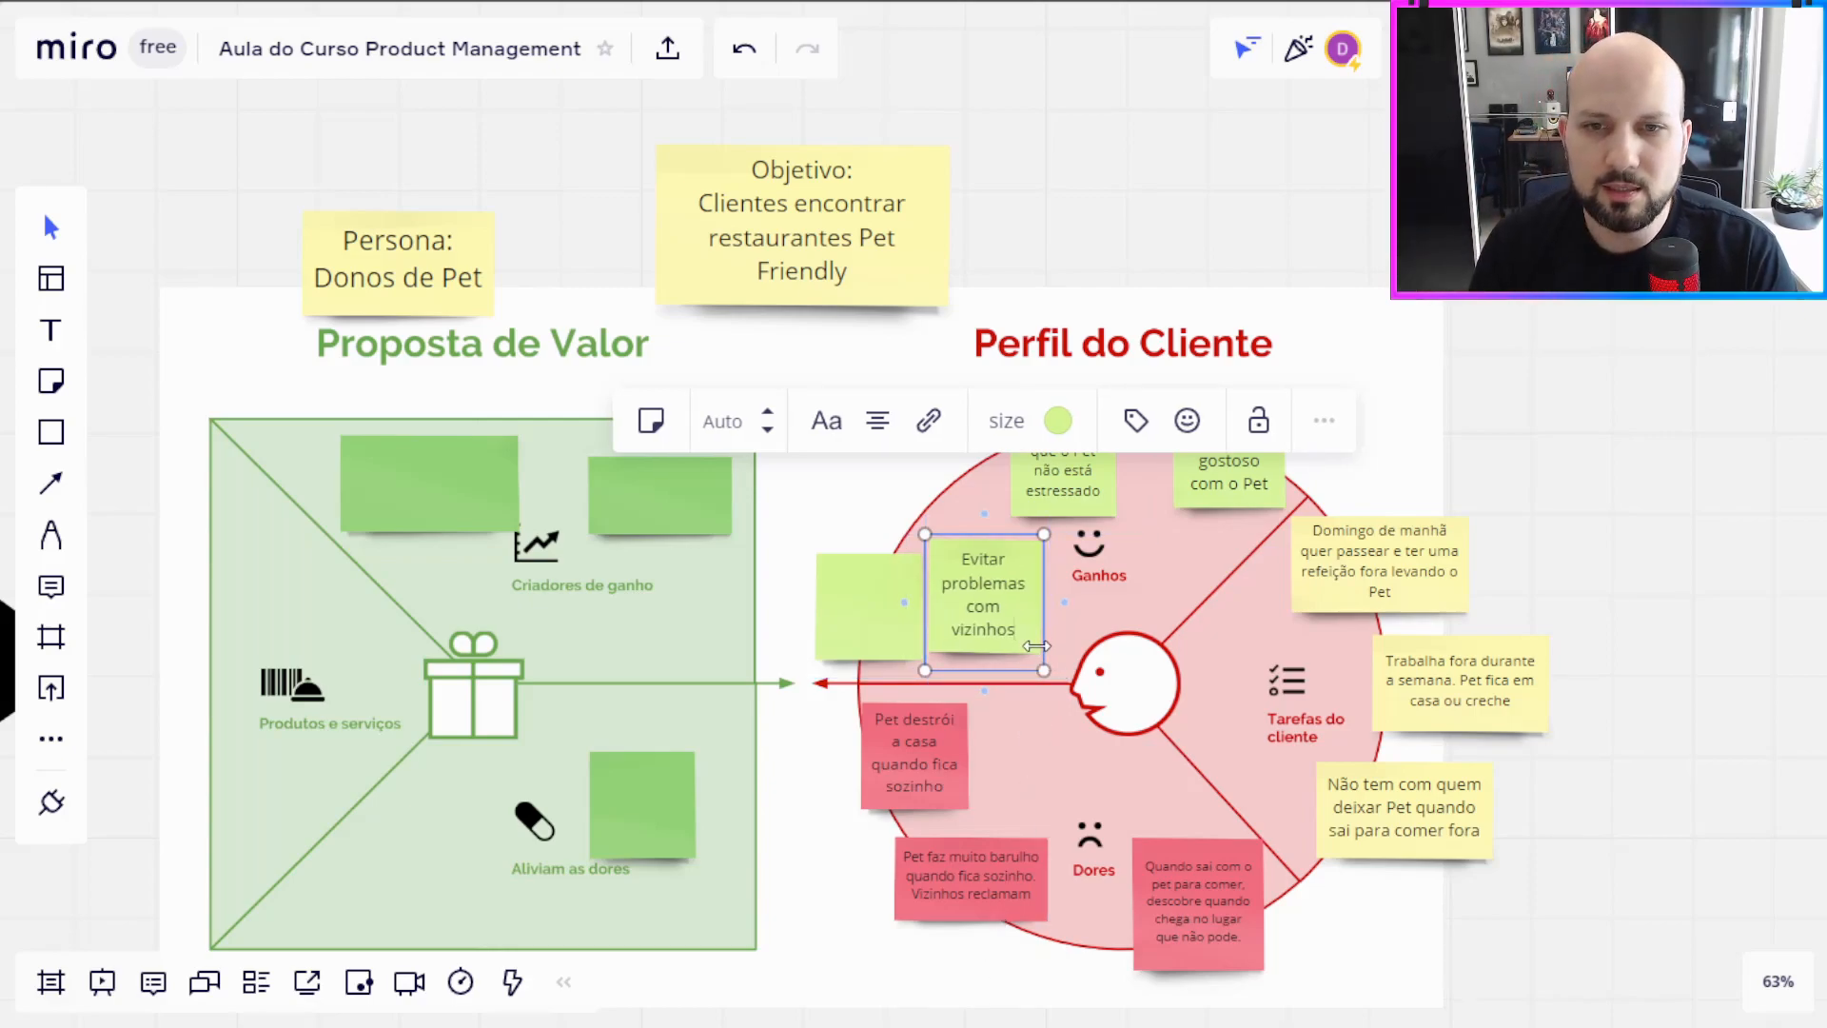
left_click_drag(989, 609, 933, 511)
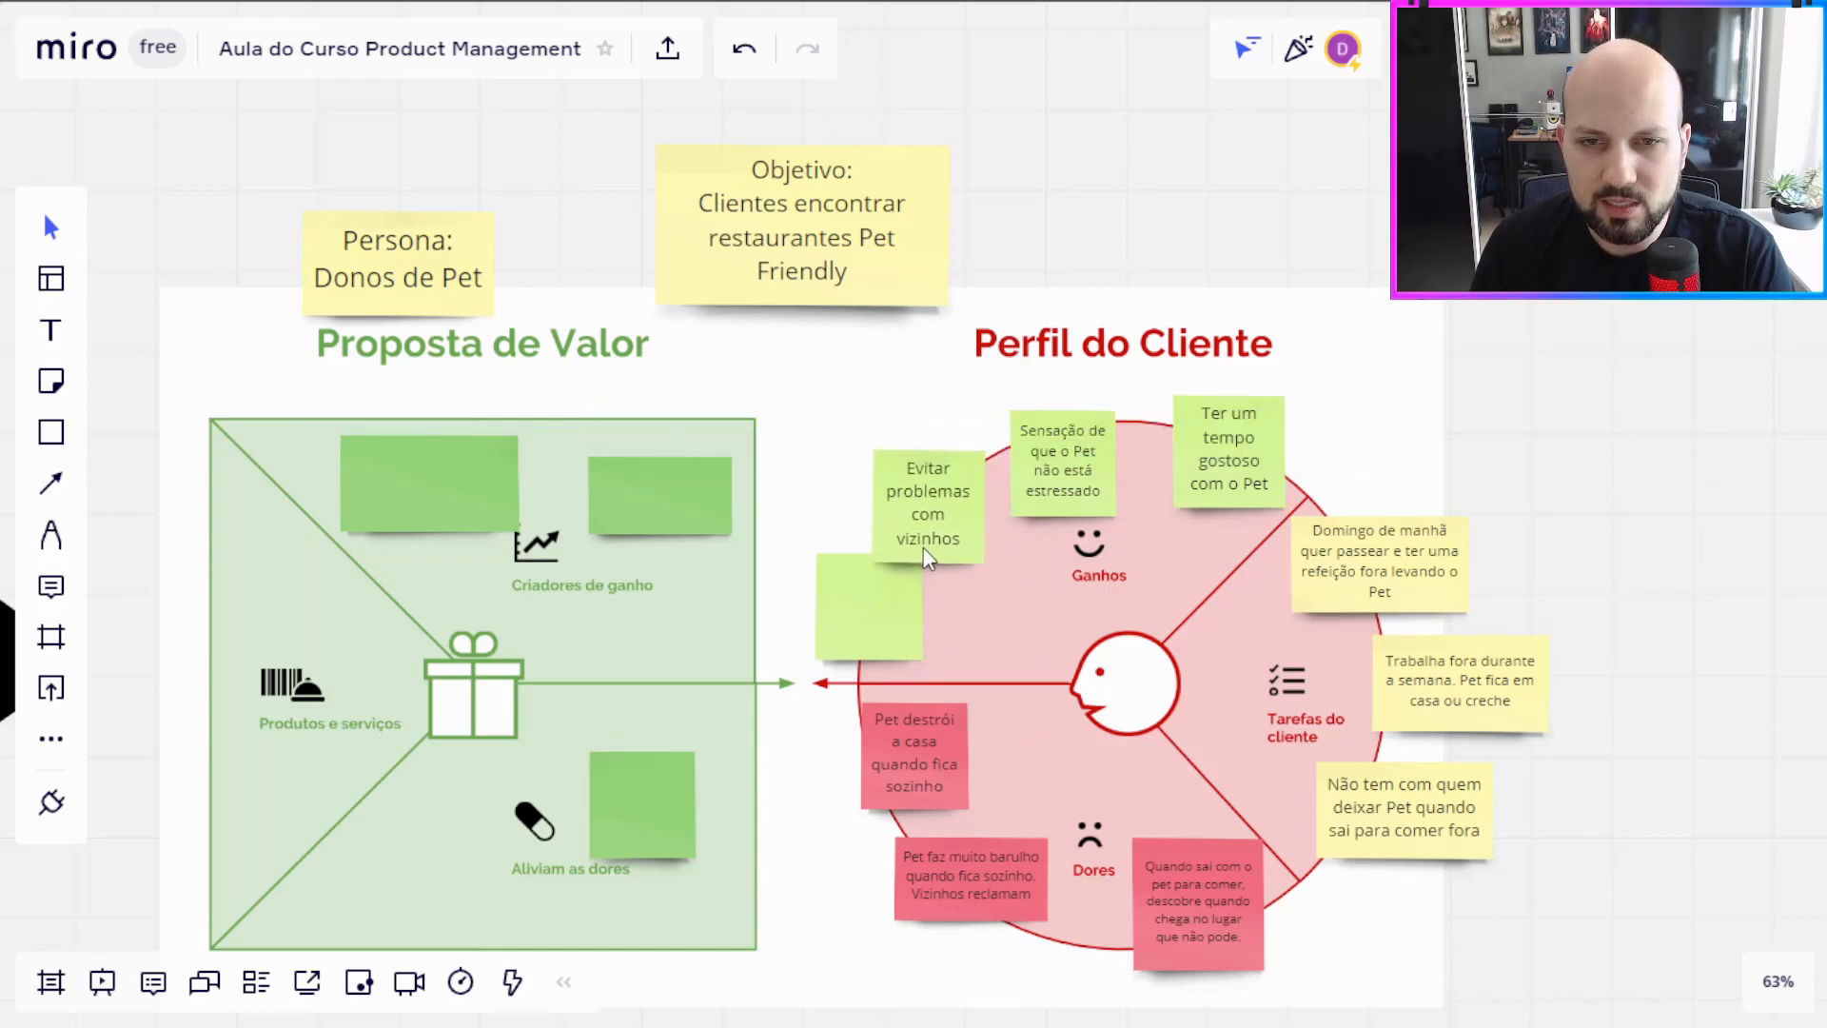
Step: Move the last blank Ganhos note beside the customer's face and write "Saber um lugar que tem espaço específico para o Pet ficar" on it
left_click_drag(837, 618, 986, 648)
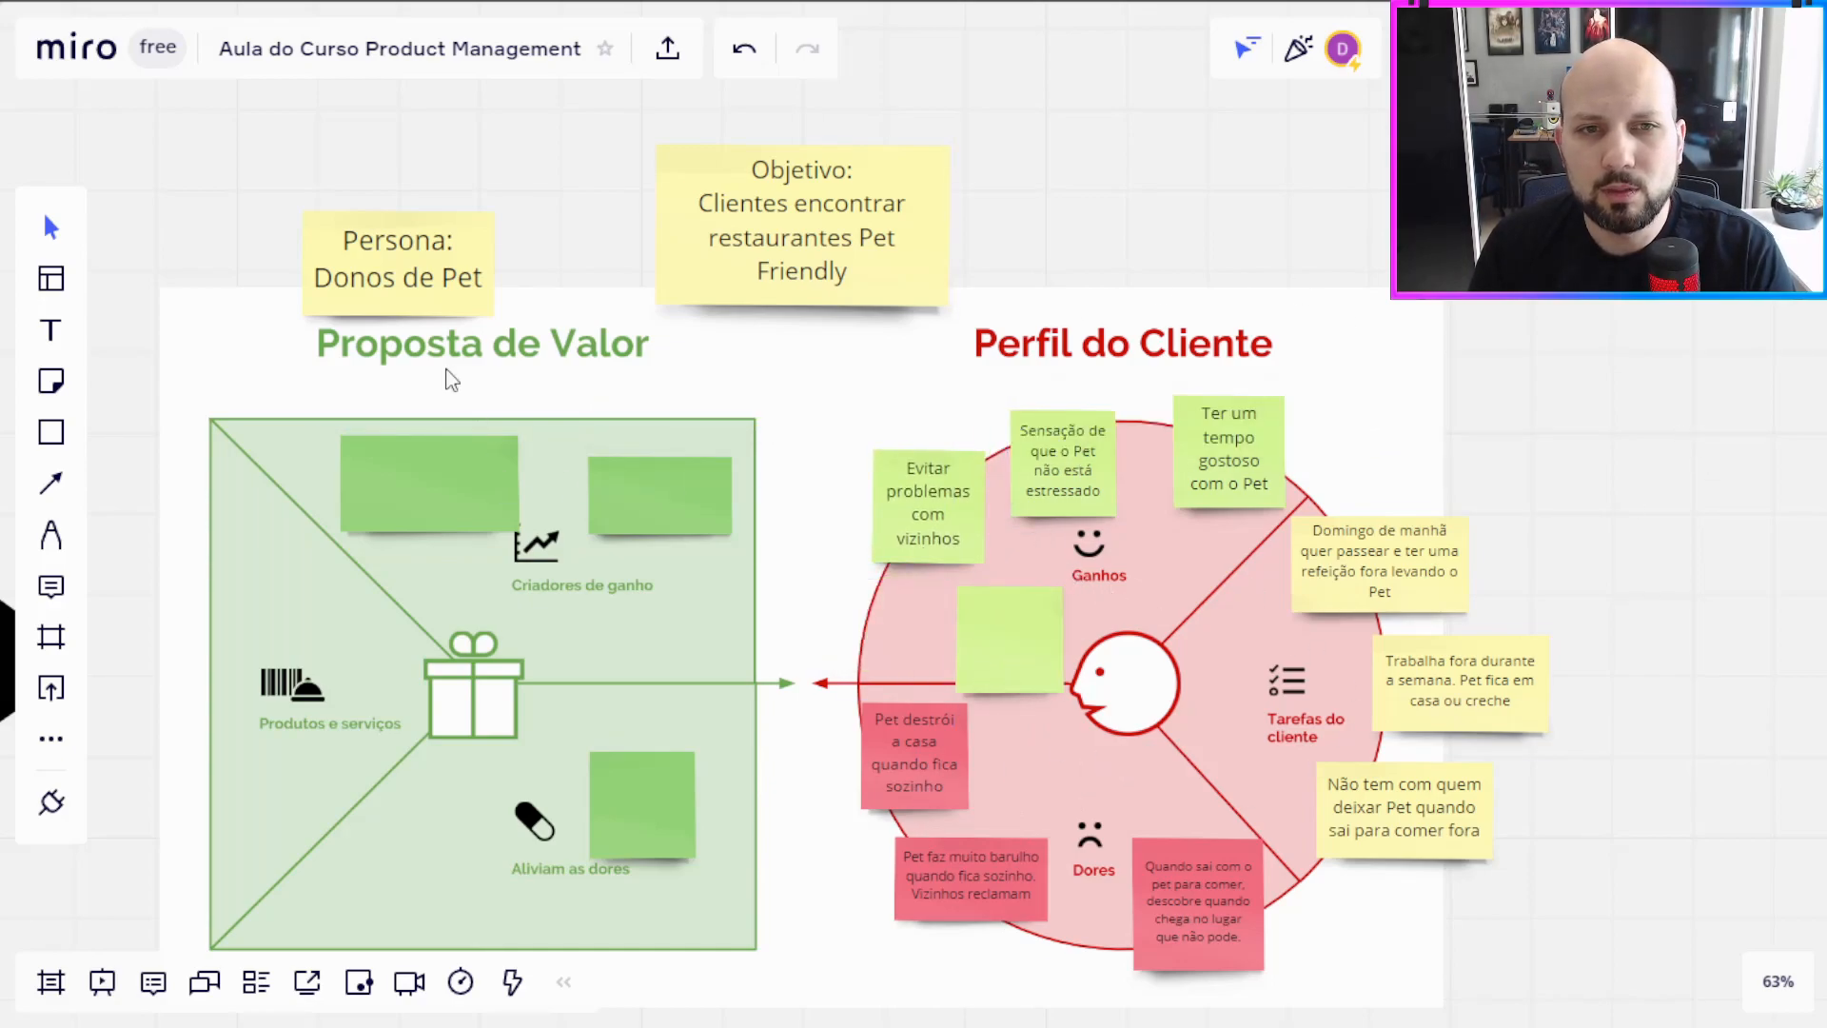
left_click_drag(1461, 436, 1521, 370)
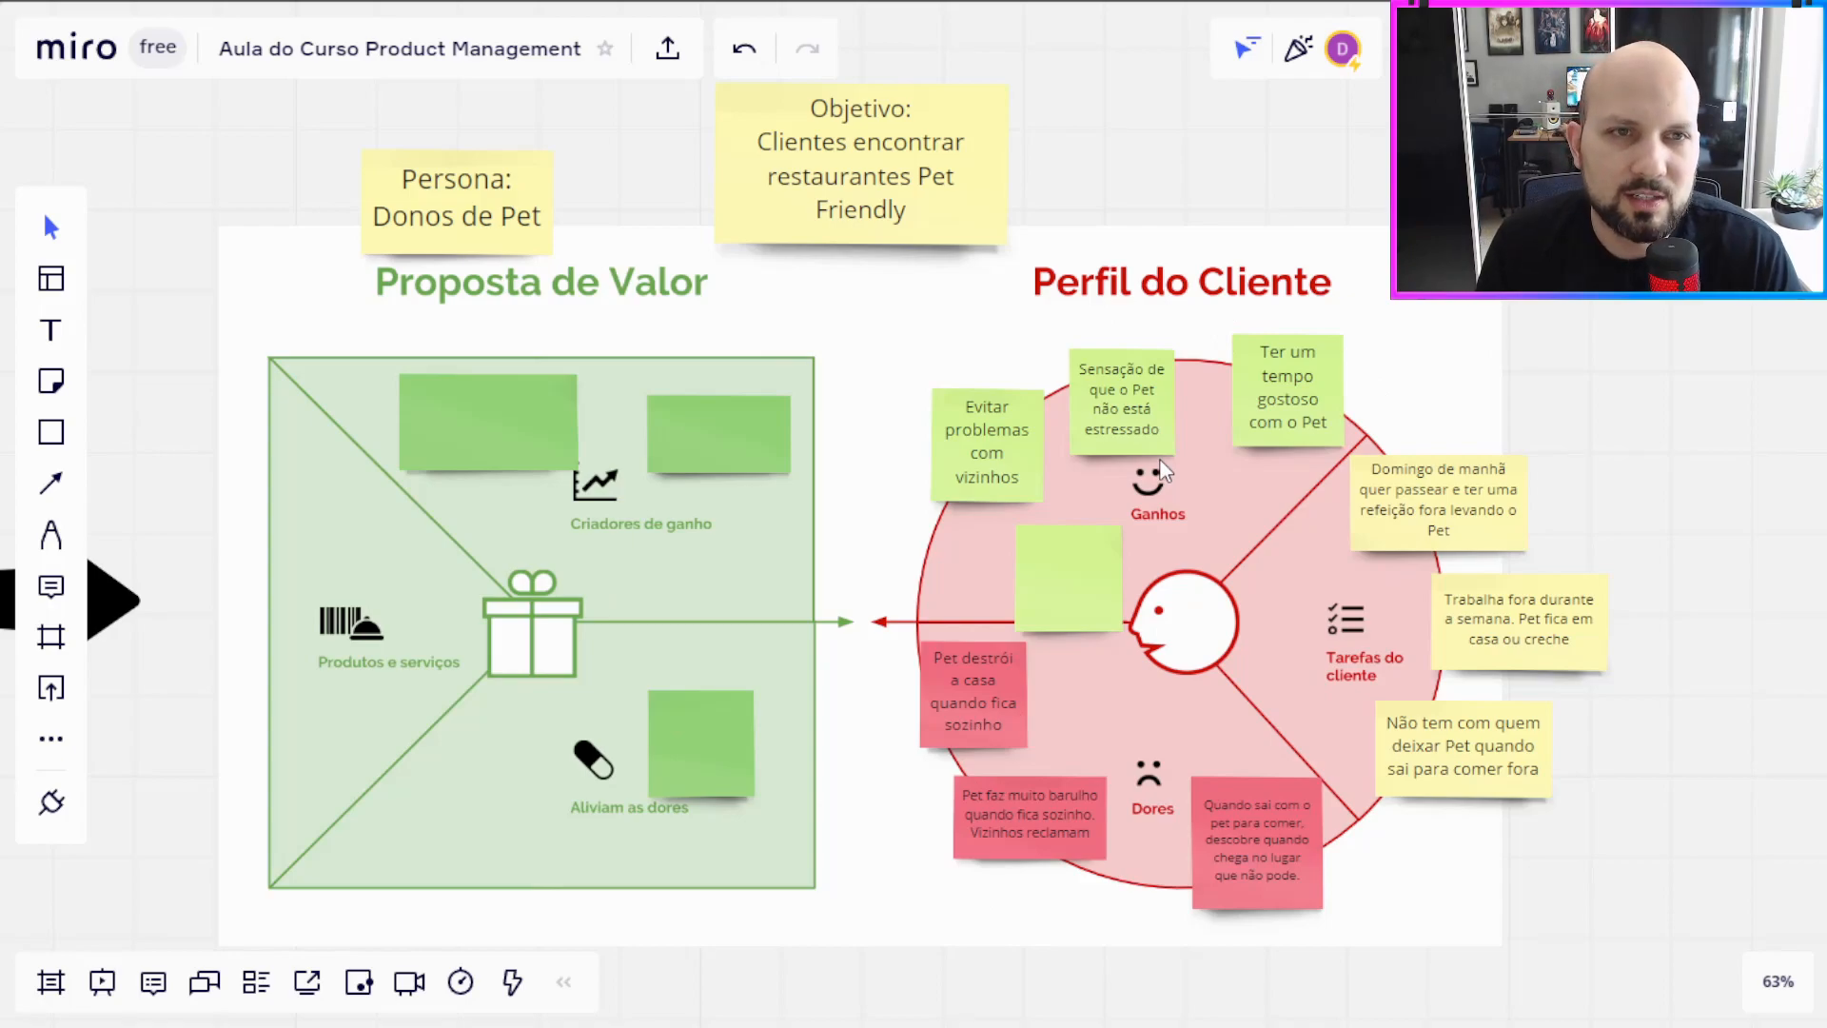
left_click_drag(1076, 586, 1073, 572)
double_click(1079, 575)
type("Saber um lugar que tem espaço específico para o Pet ficar")
key("Escape")
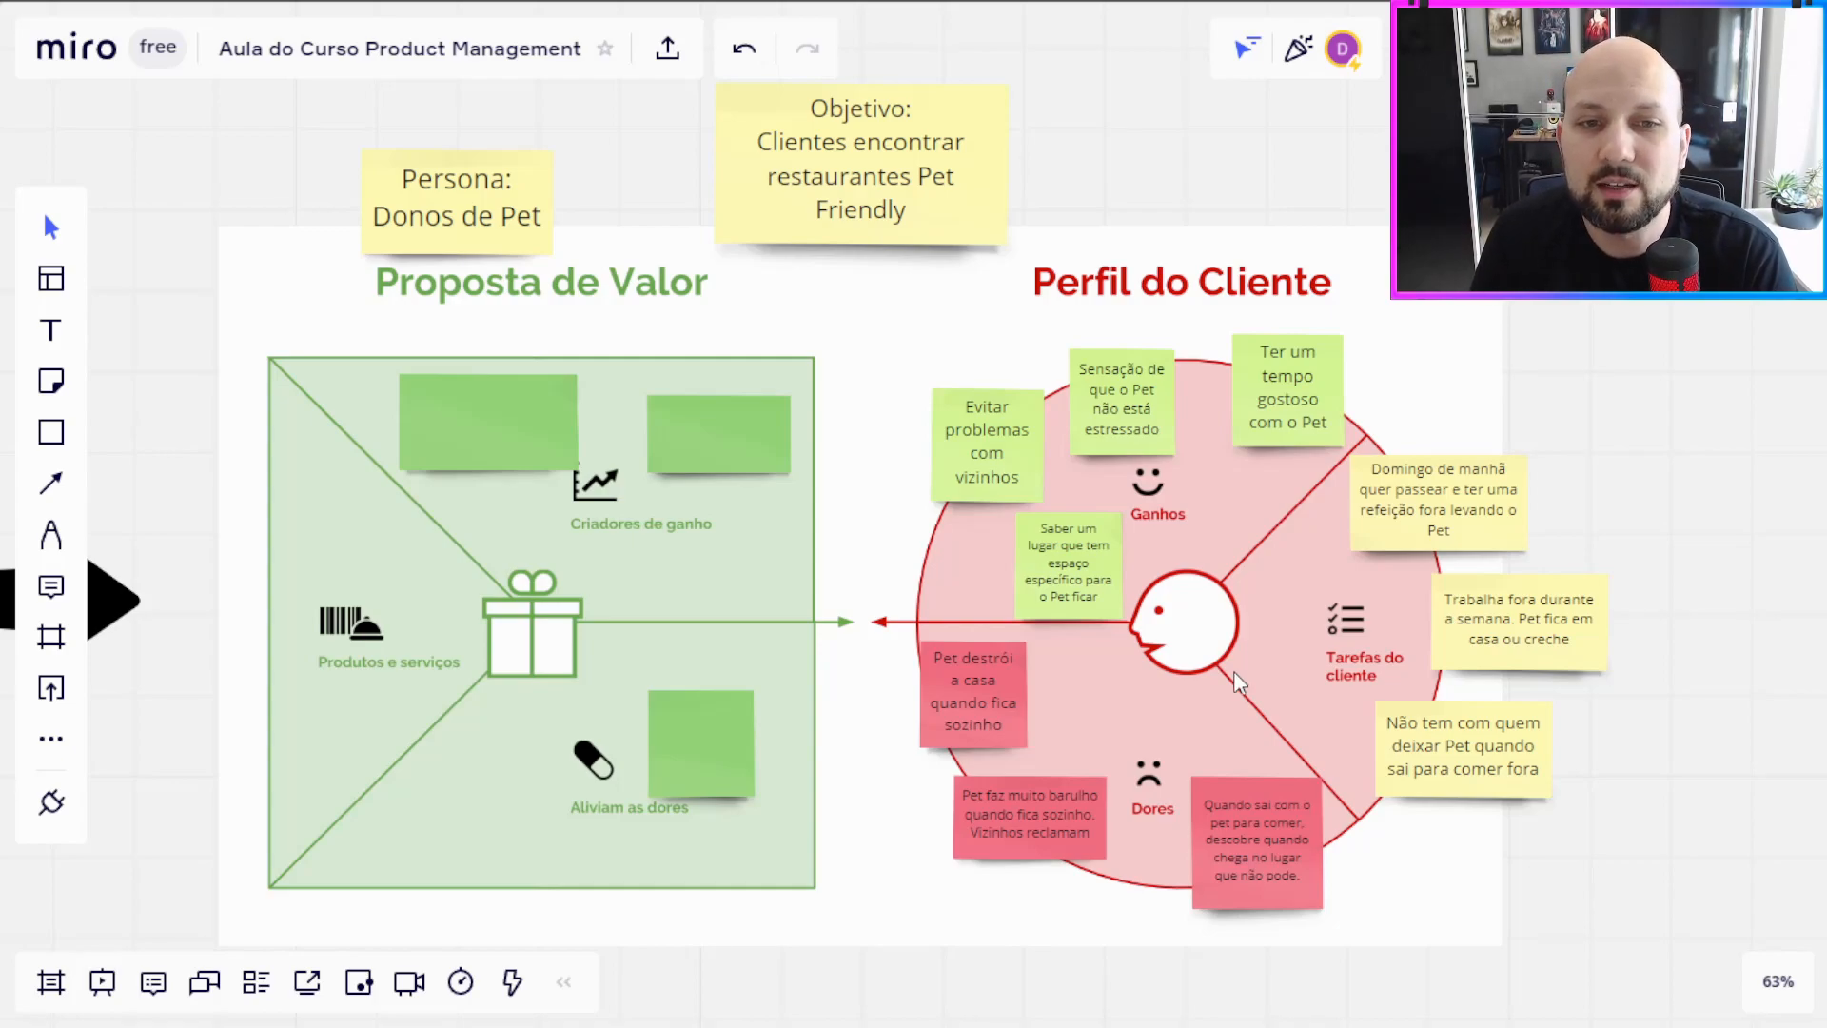
left_click(1066, 585)
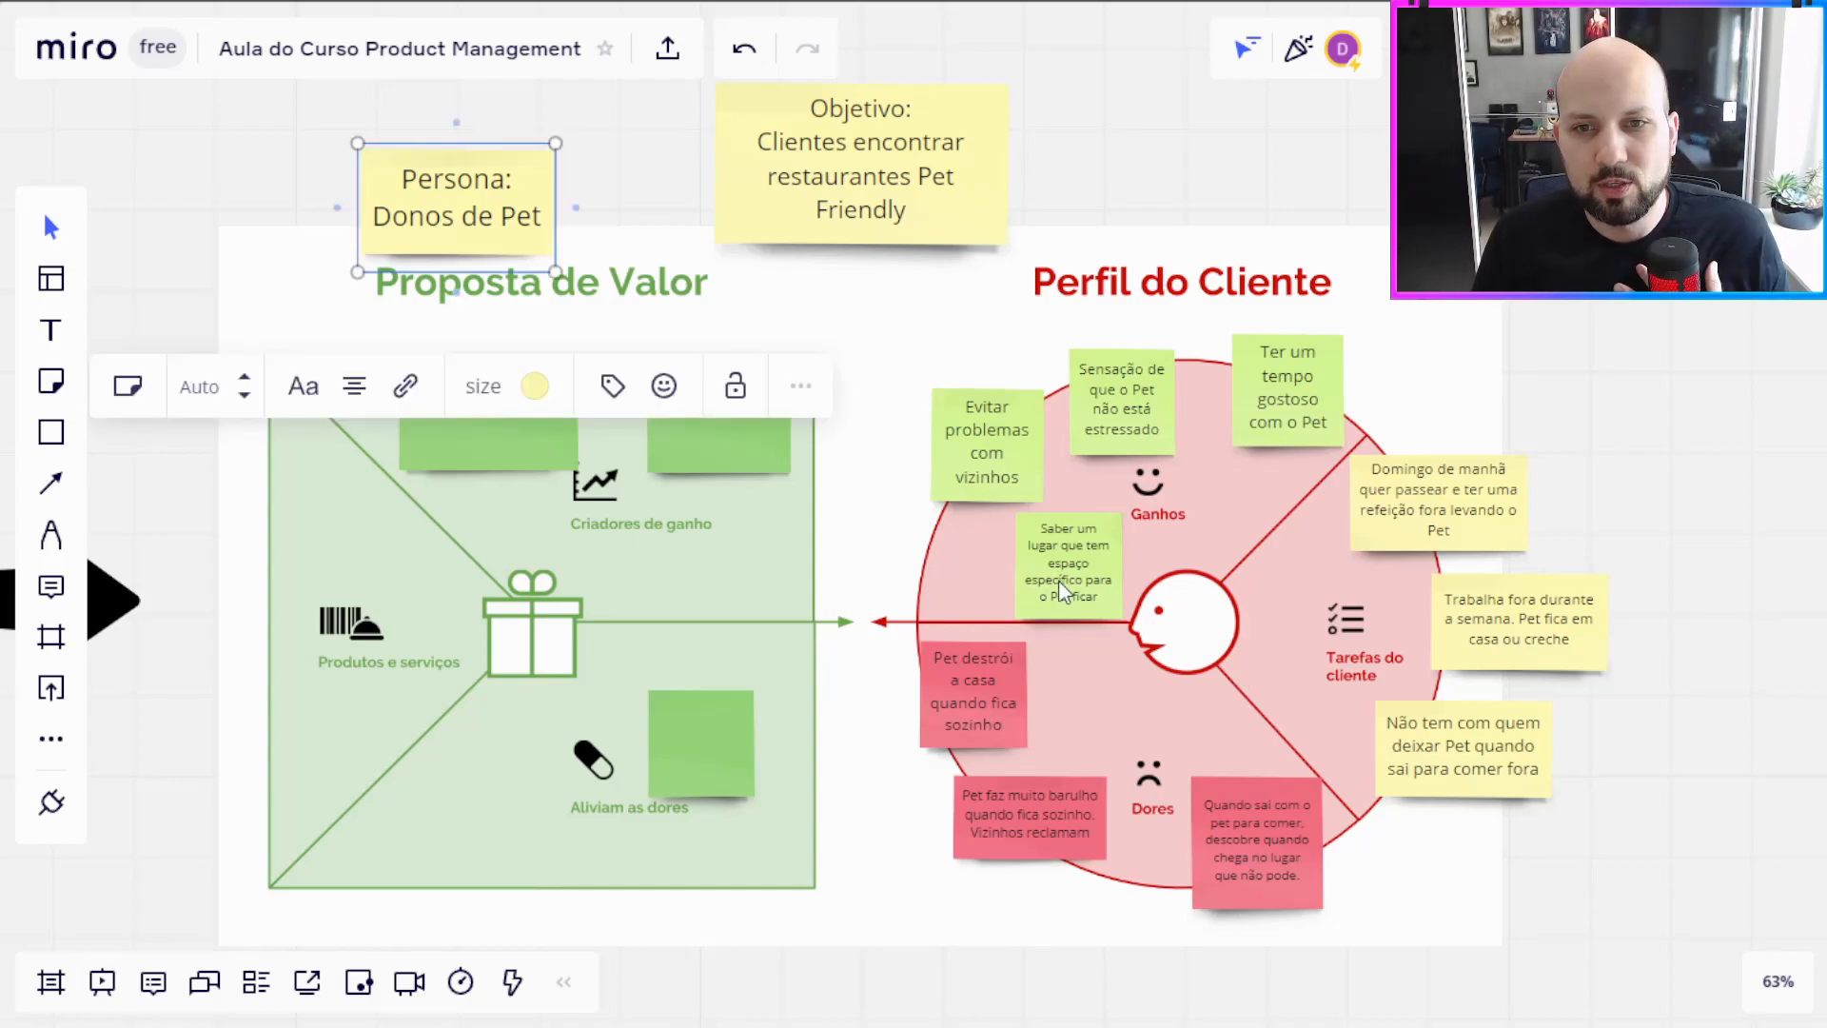
left_click(1684, 390)
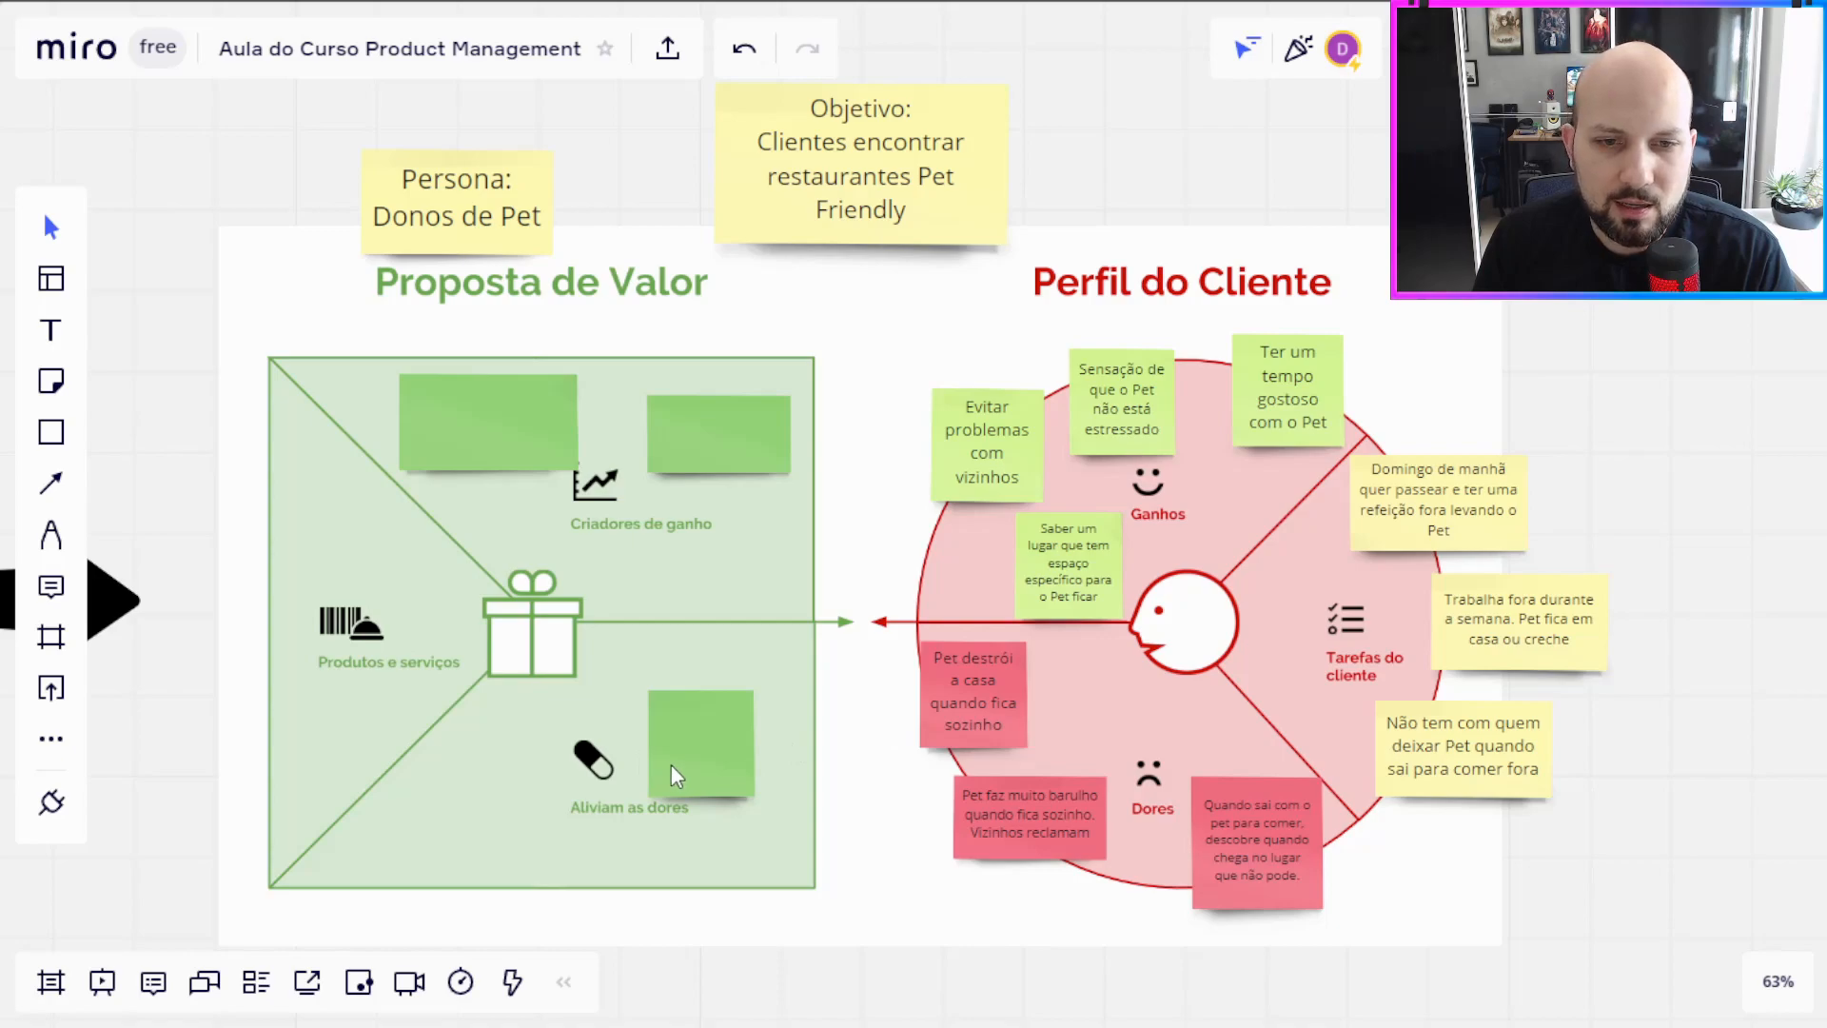
Step: Write "Lista de locais que aceitam" on the green note in Aliviam as dores and move it up beside the gift box
left_click_drag(671, 763, 658, 726)
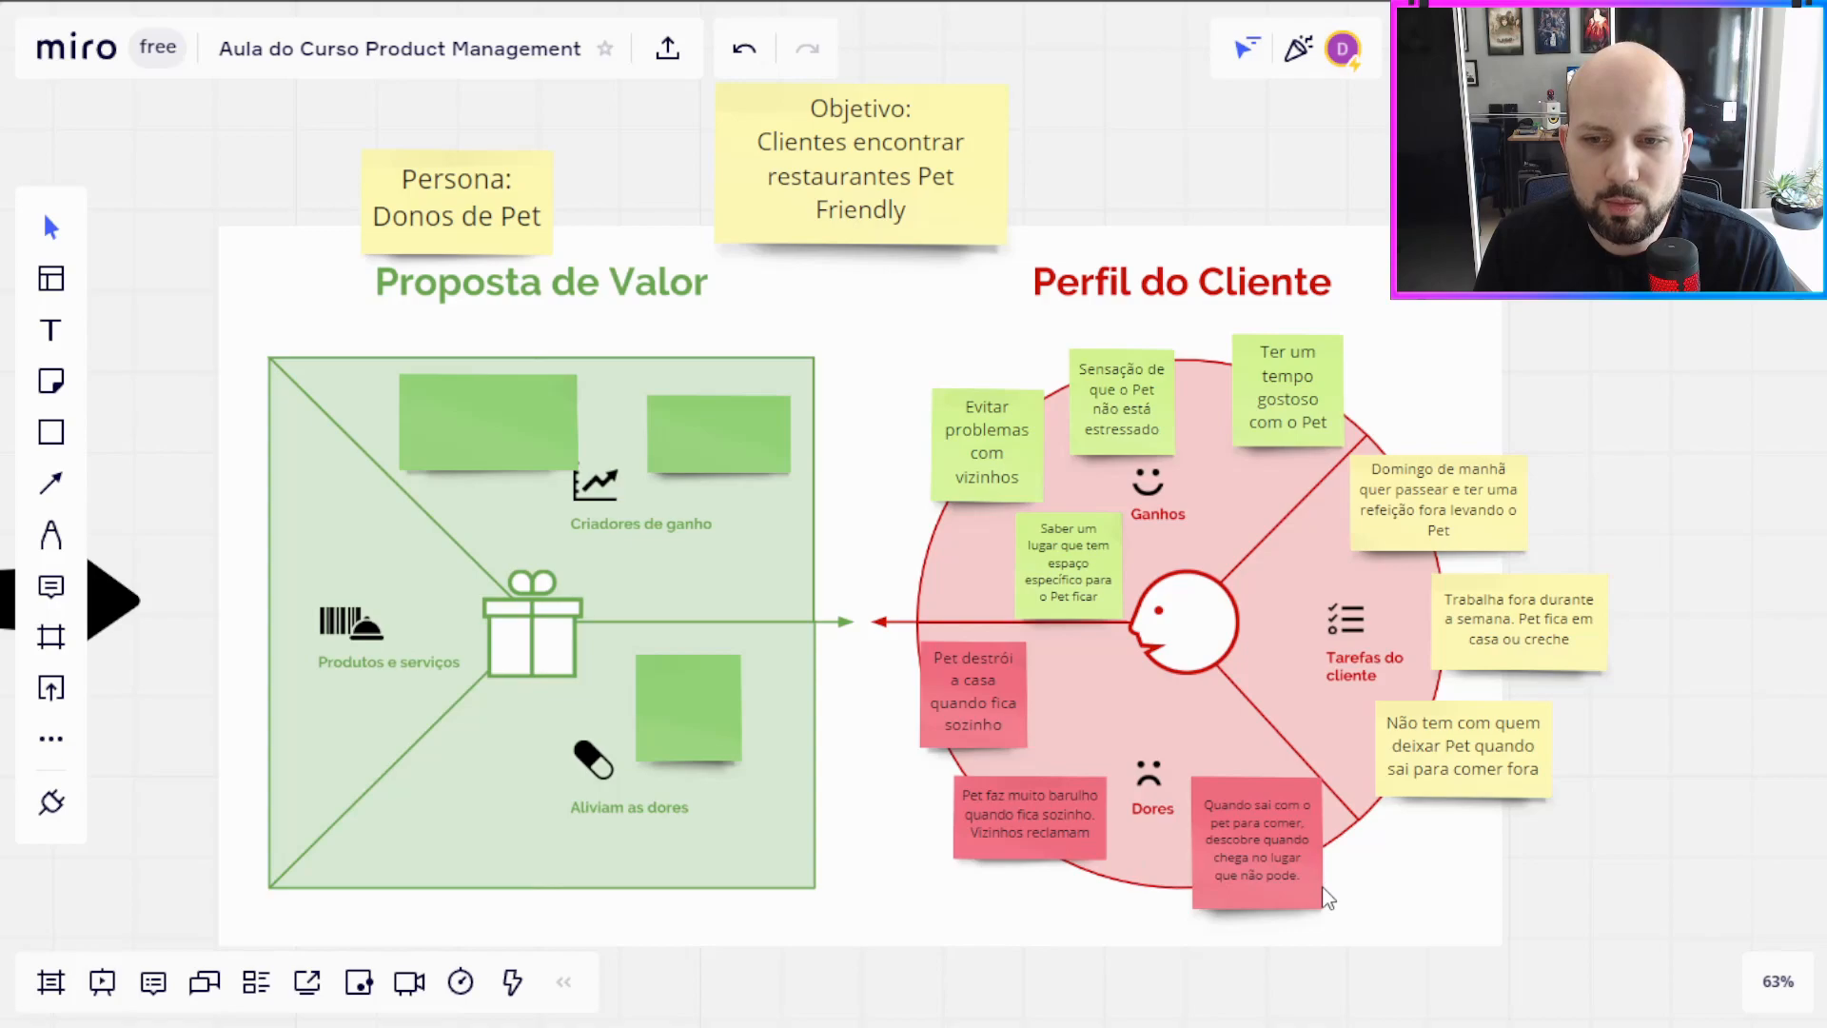
scroll(950, 746, "left", 3)
left_click(950, 746)
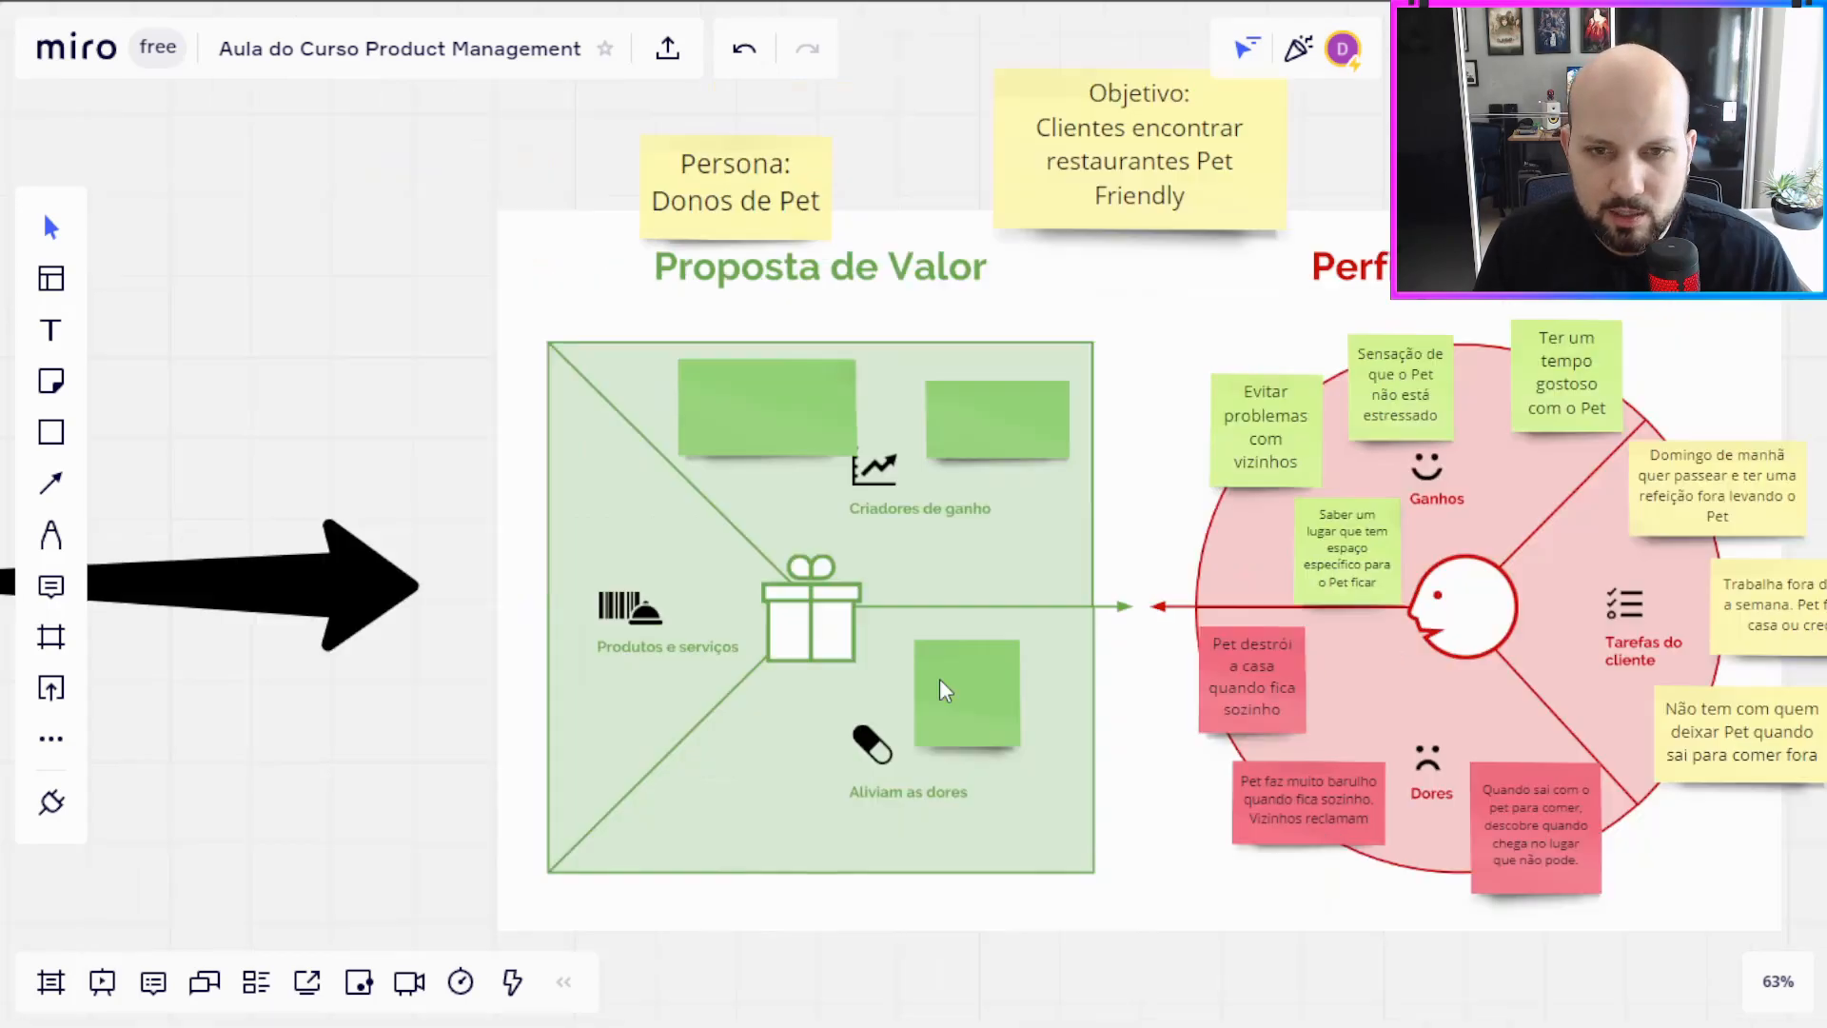
type("List")
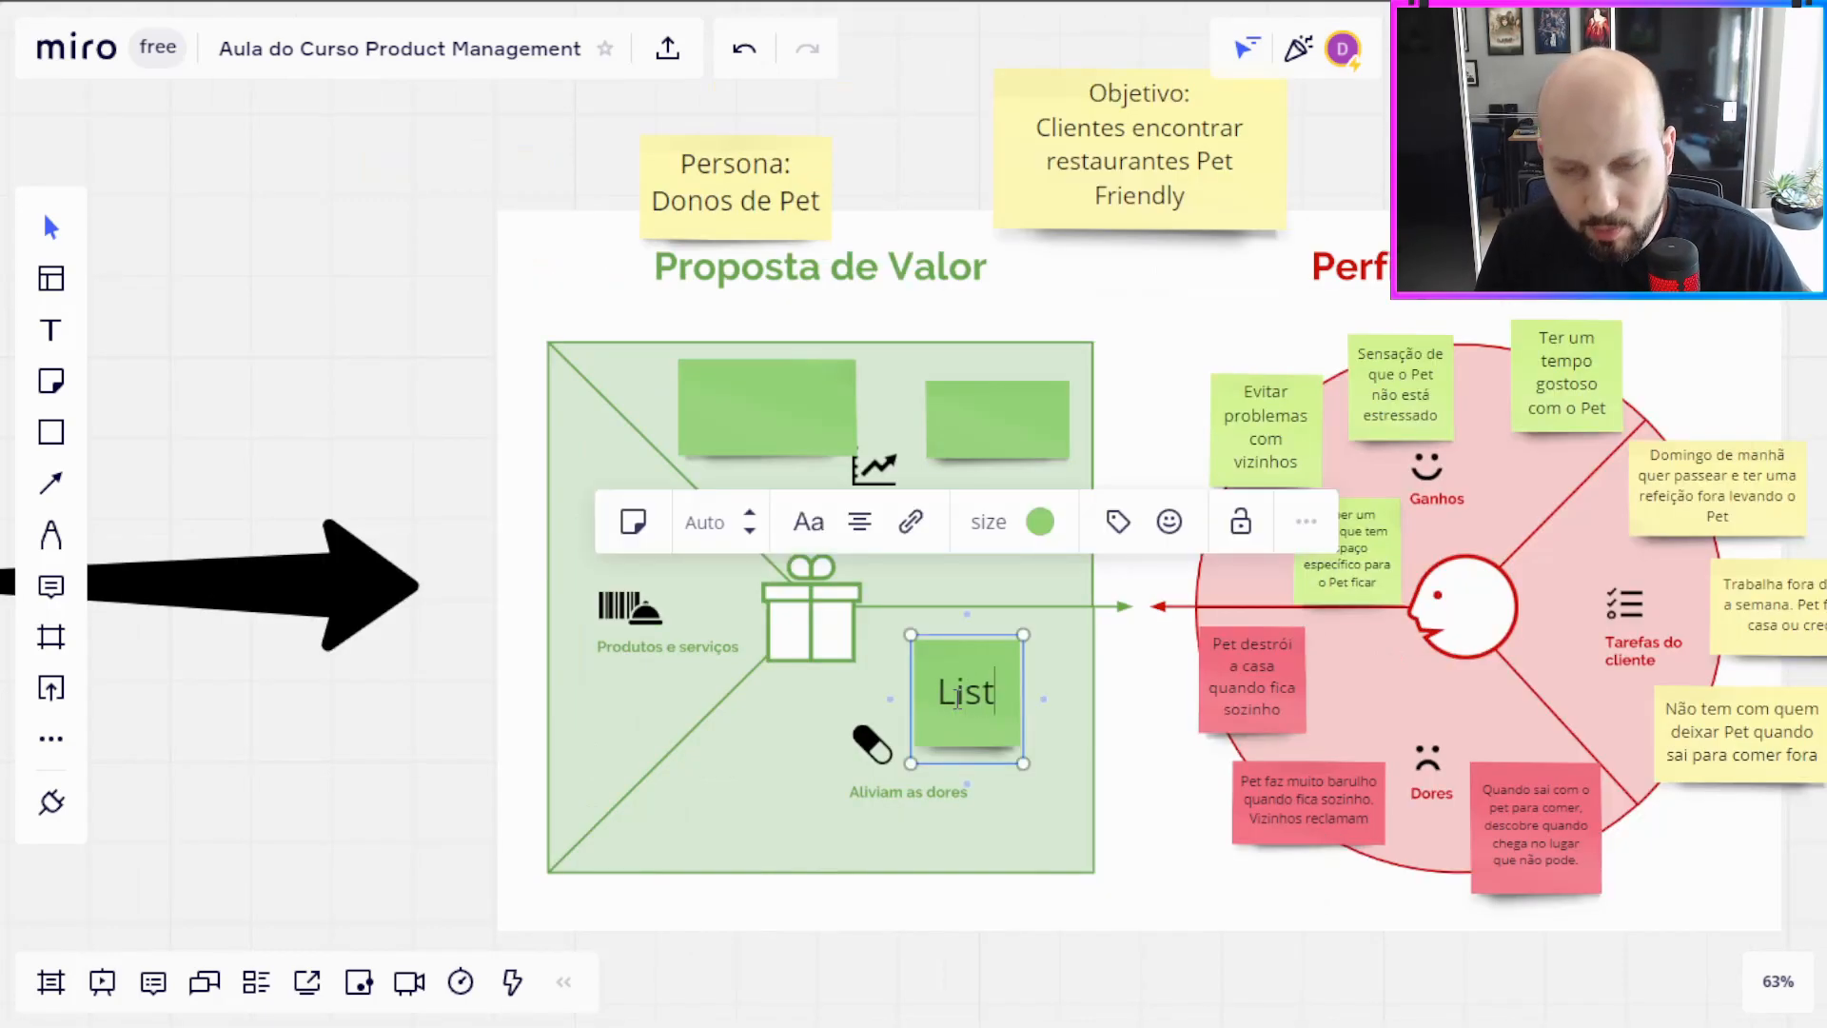
type("a de locais que aci")
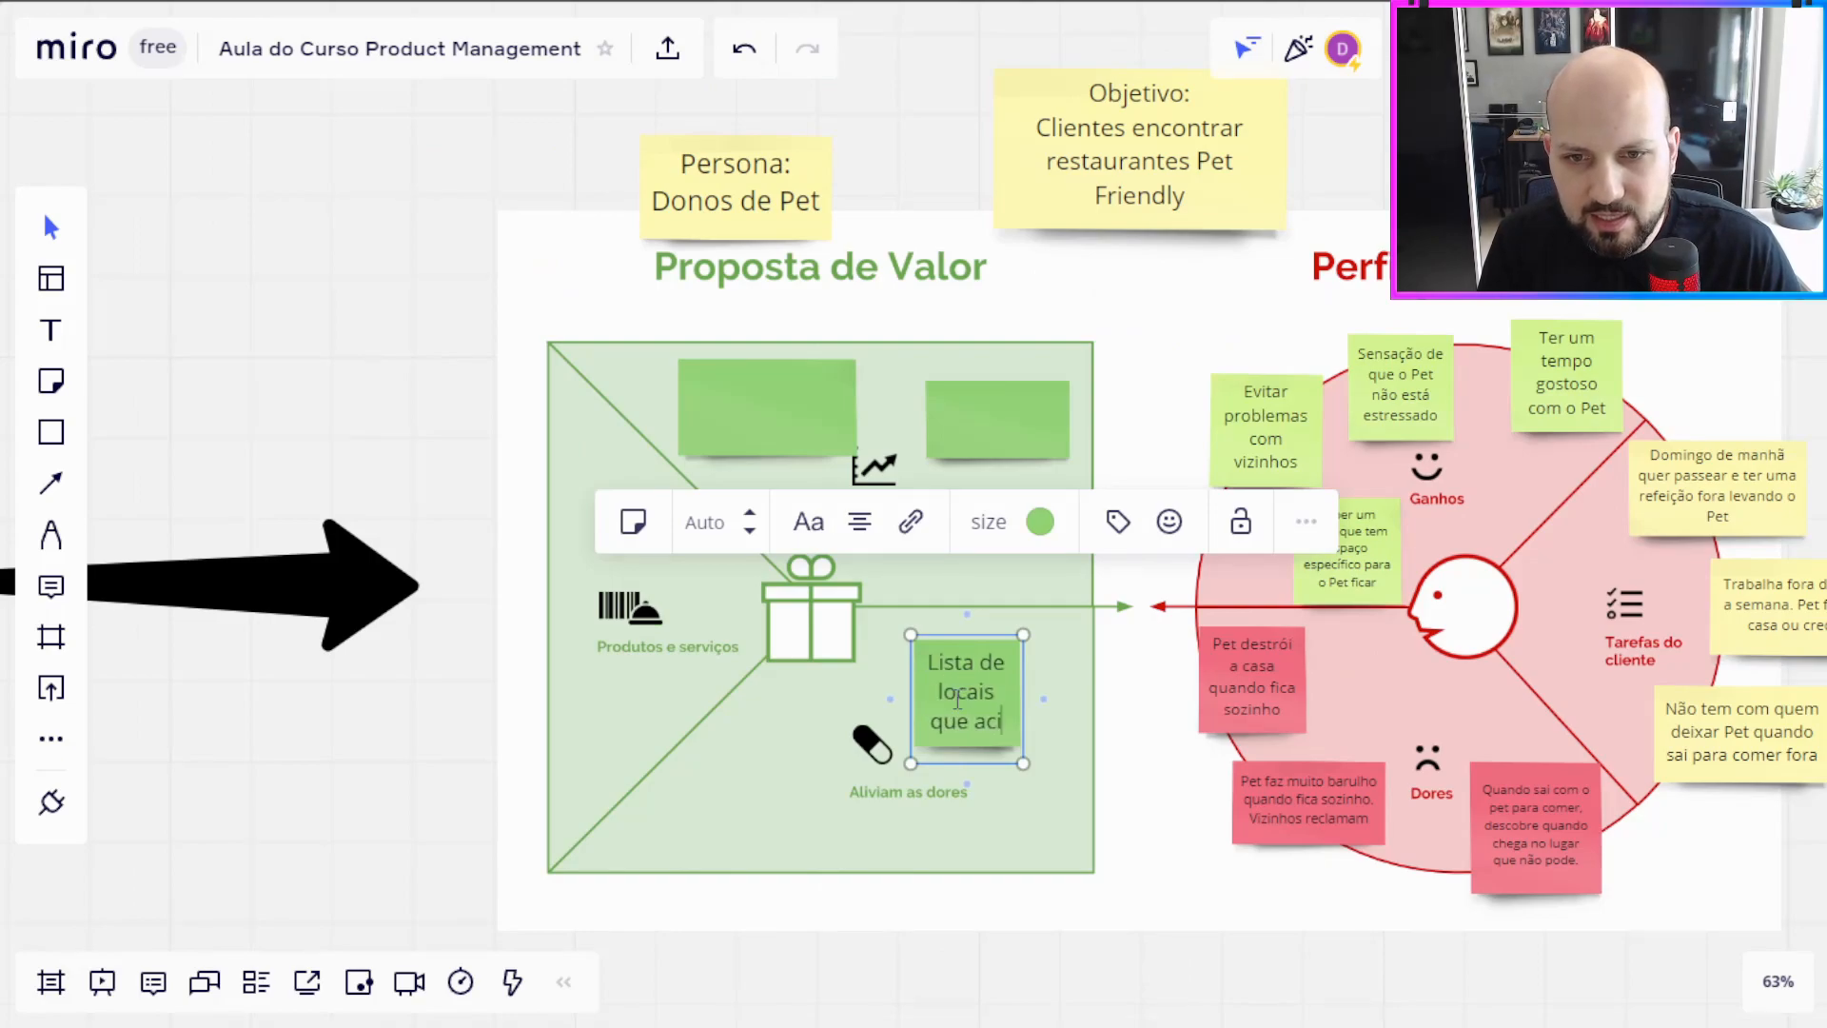
key("BackSpace")
type("eitam")
left_click(1026, 763)
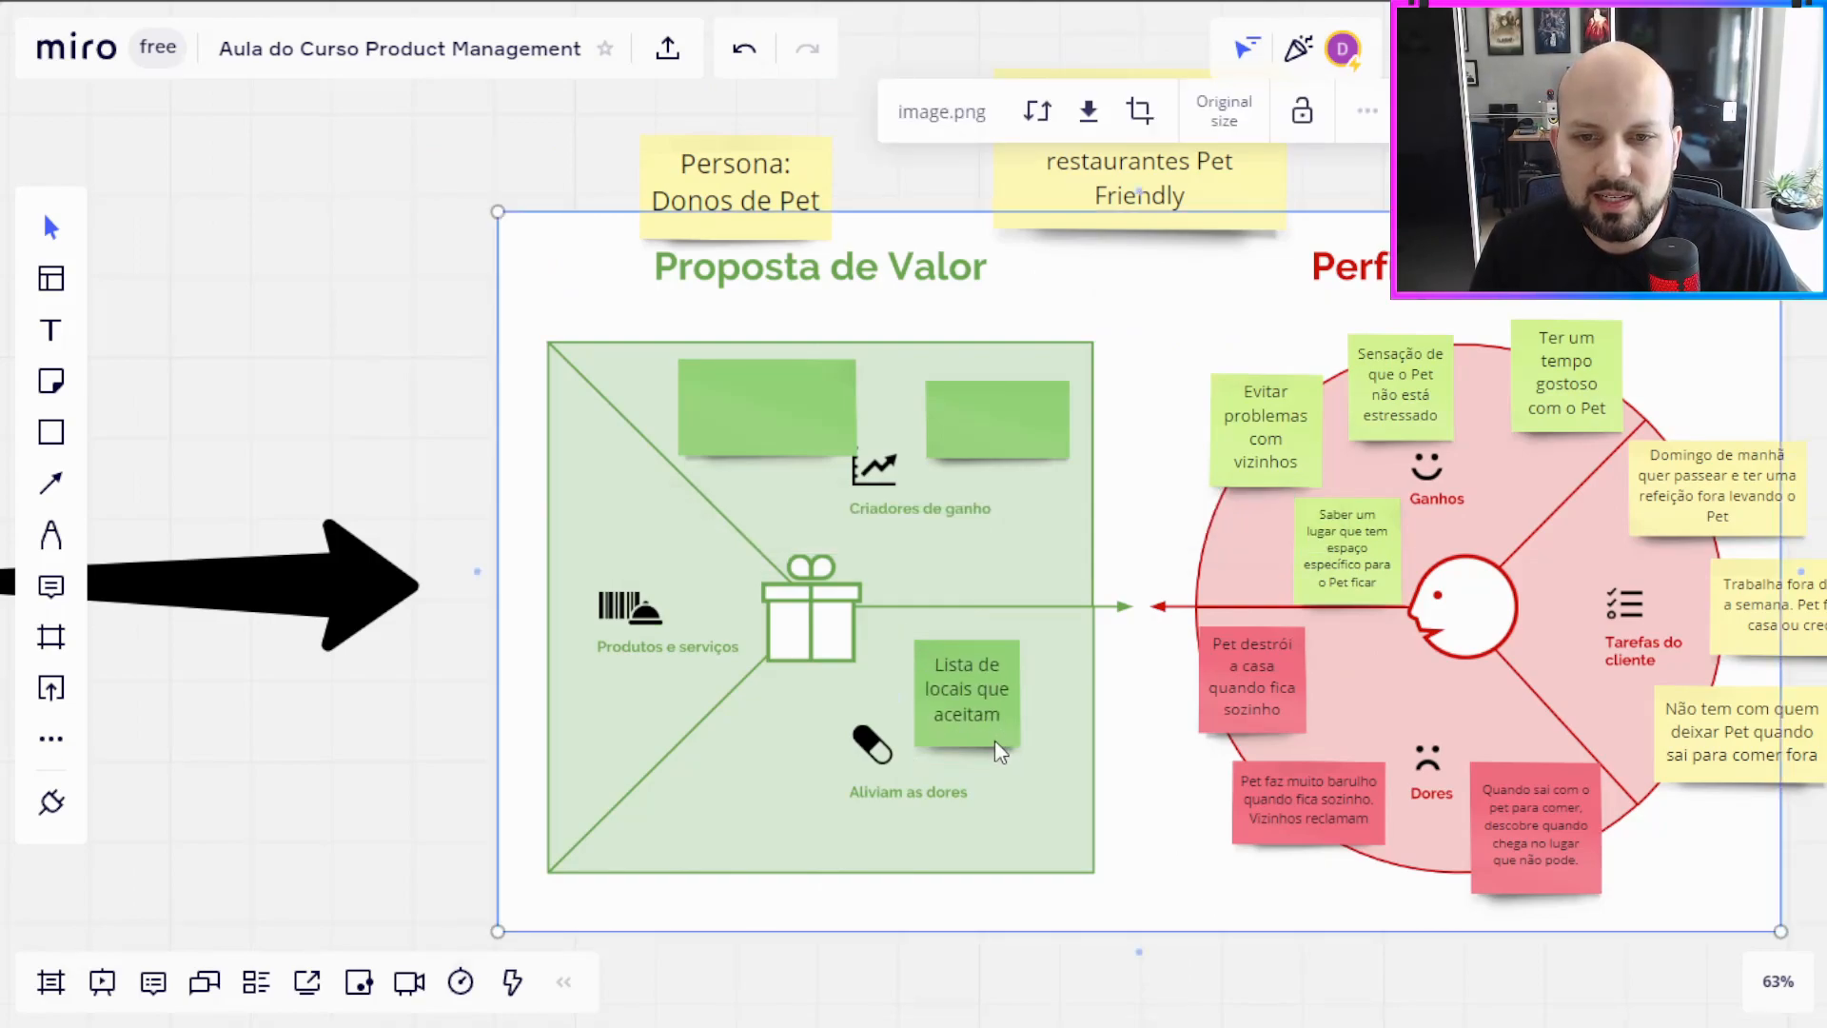
left_click_drag(991, 737, 944, 708)
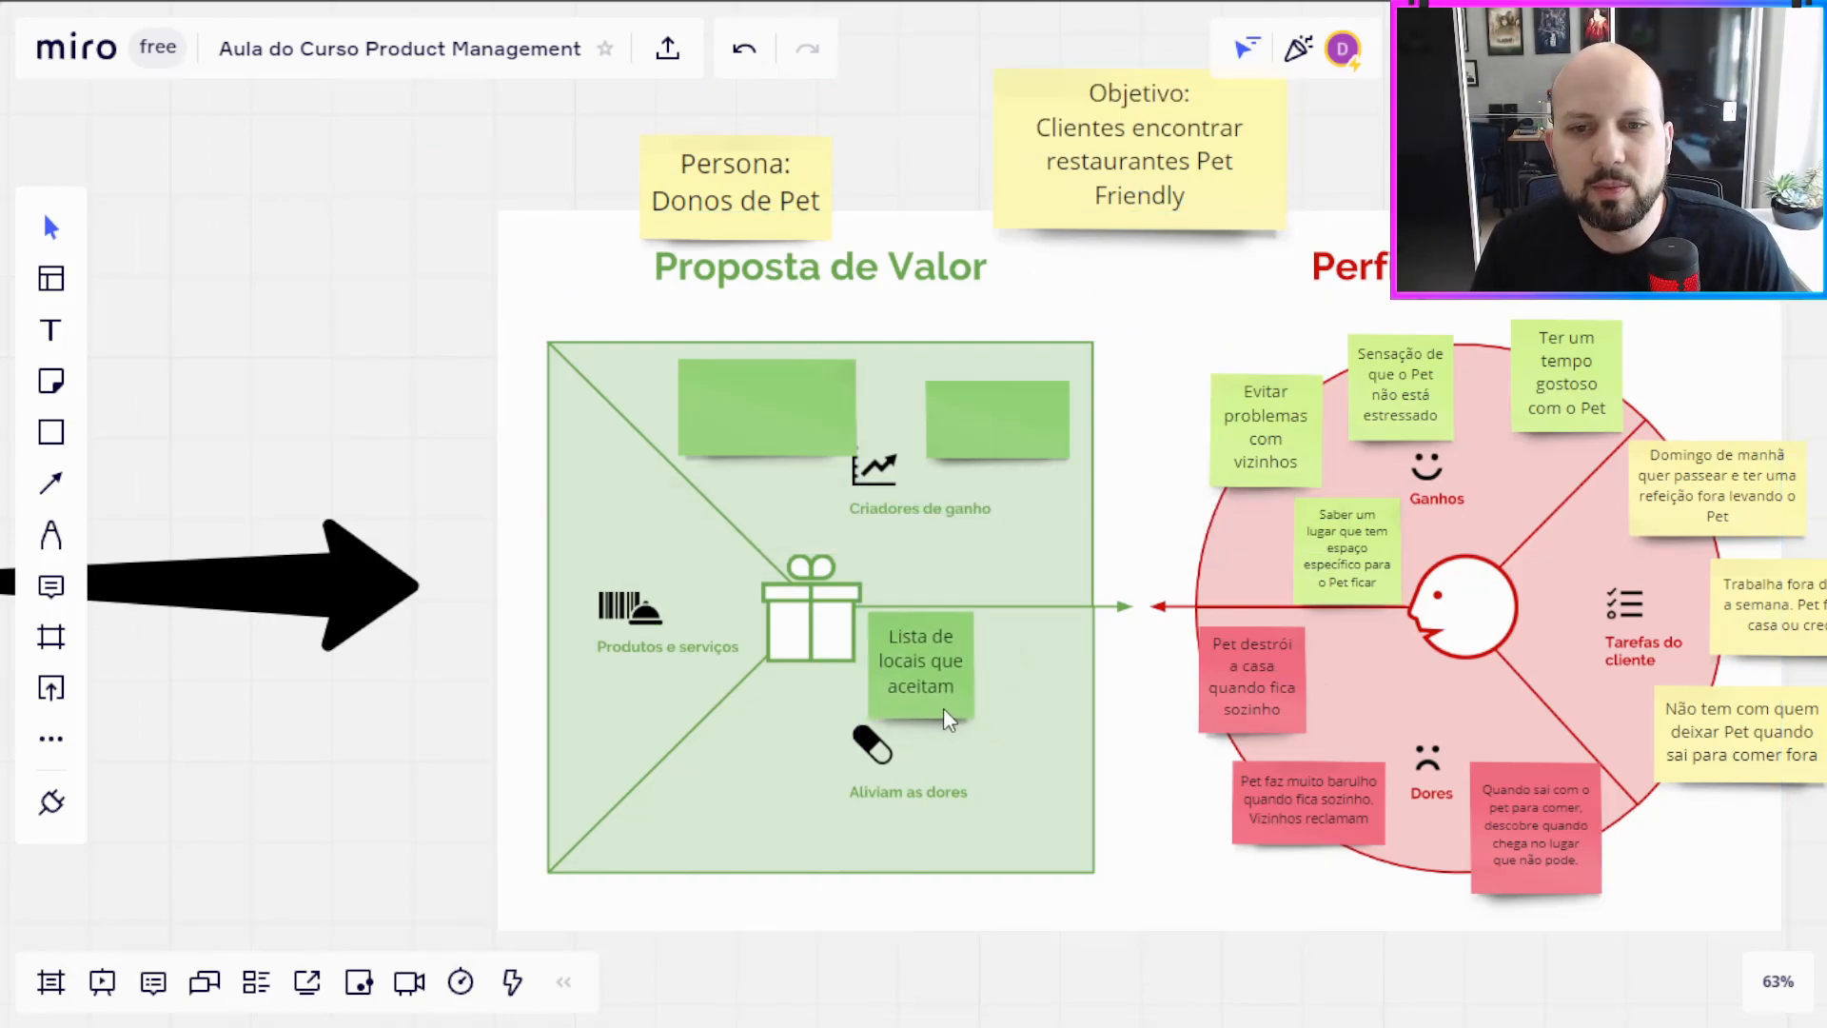
Step: Duplicate the "Lista de locais que aceitam" note left of the pill icon and rewrite the copy as "Avaliação do lugar me ajuda a ir num lugar bom"
left_click(943, 706)
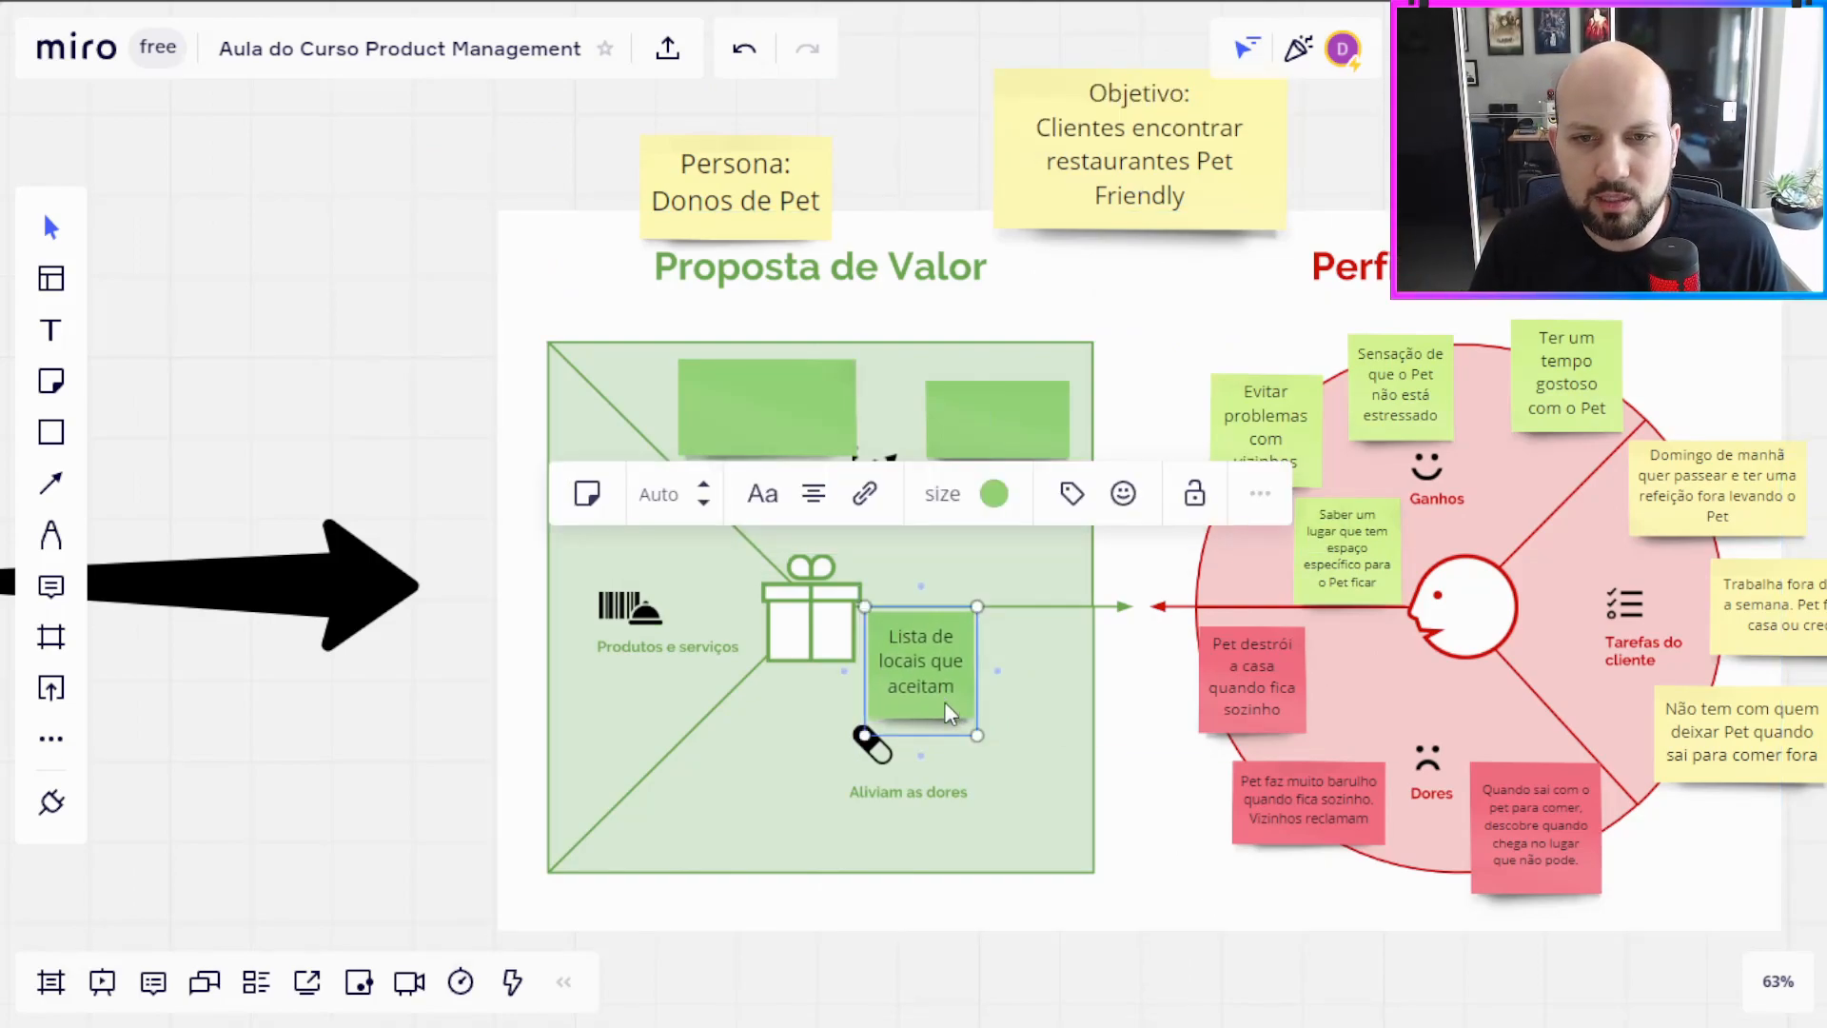
left_click(942, 705)
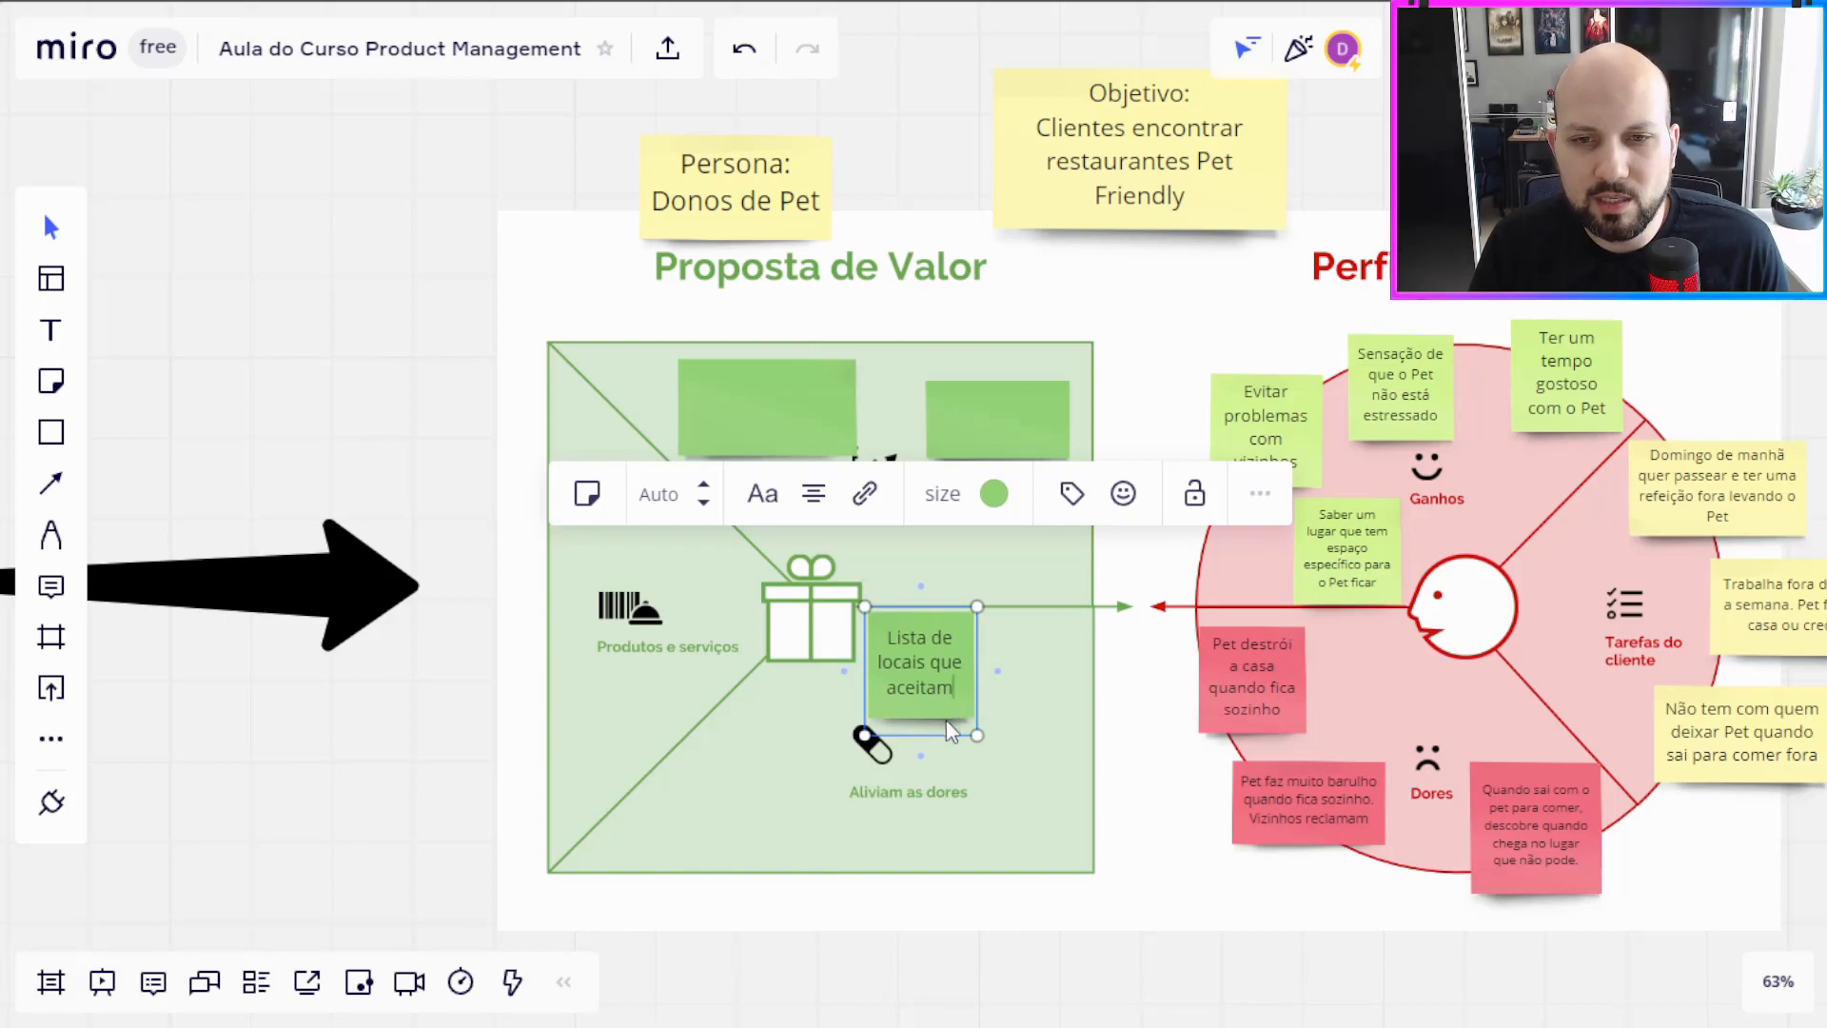
left_click_drag(946, 709, 746, 726)
double_click(800, 783)
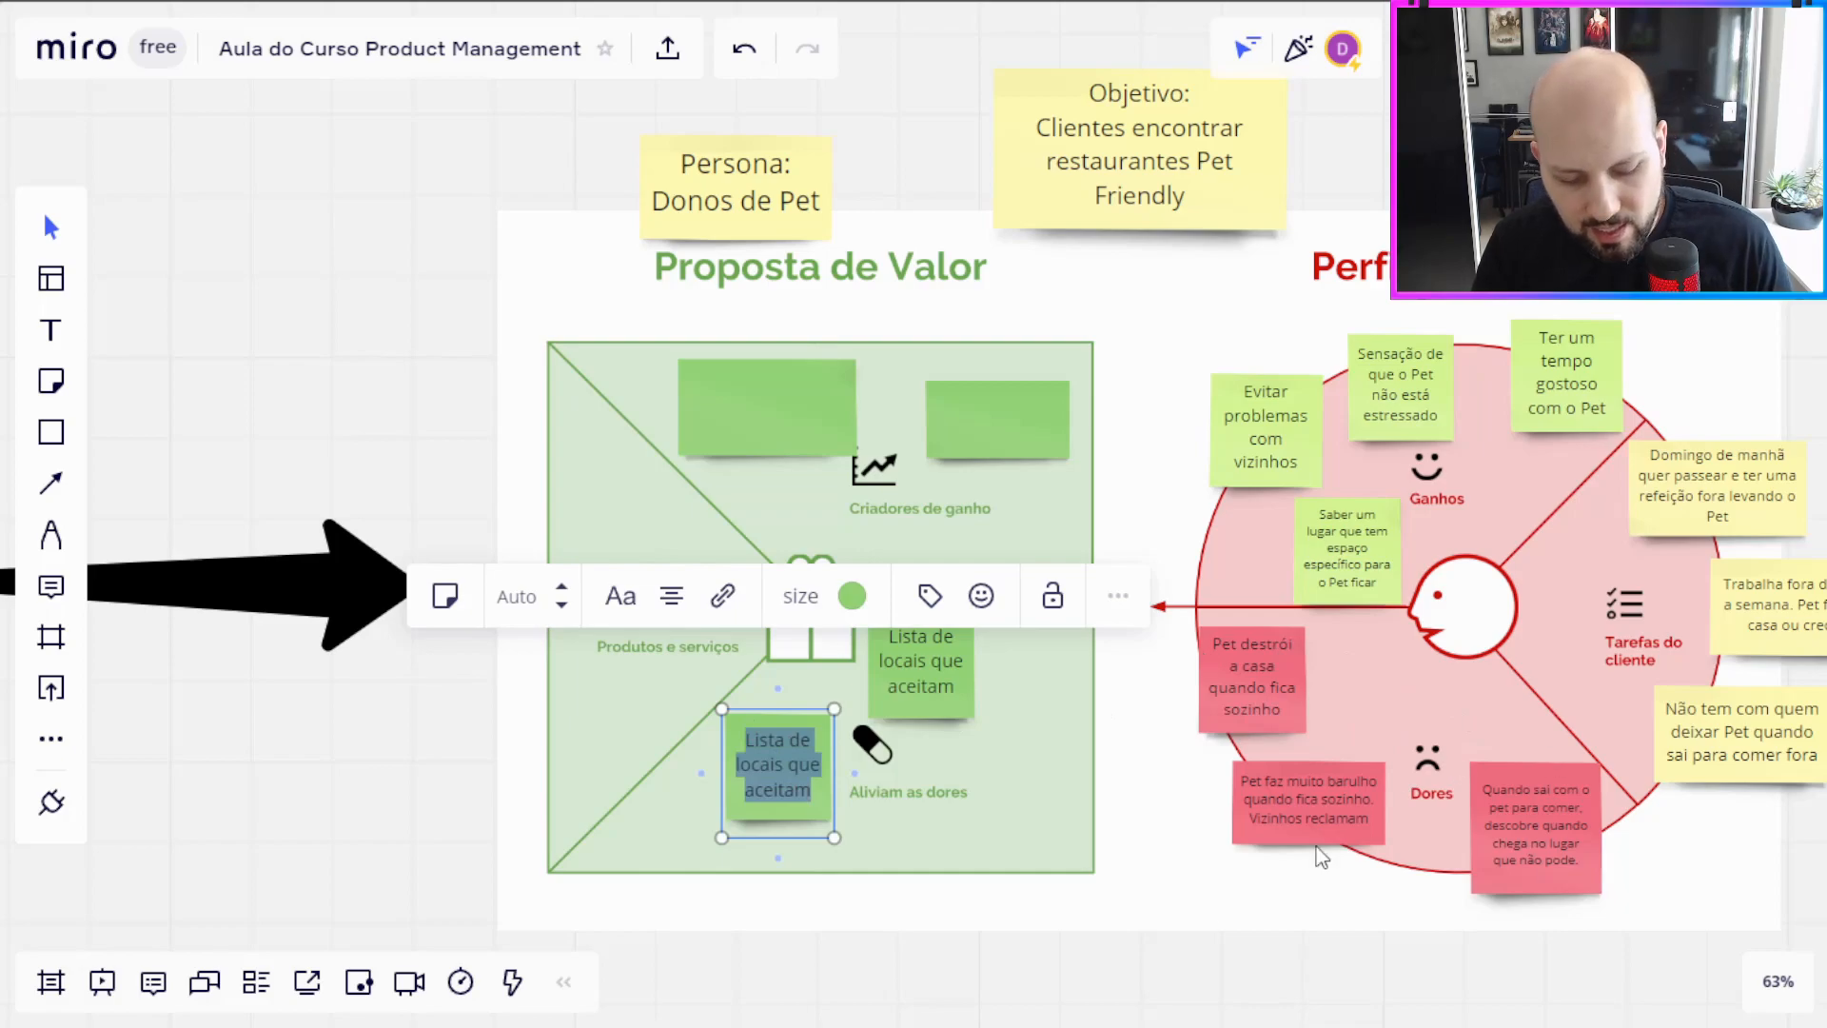
type("Avaliação do luvar")
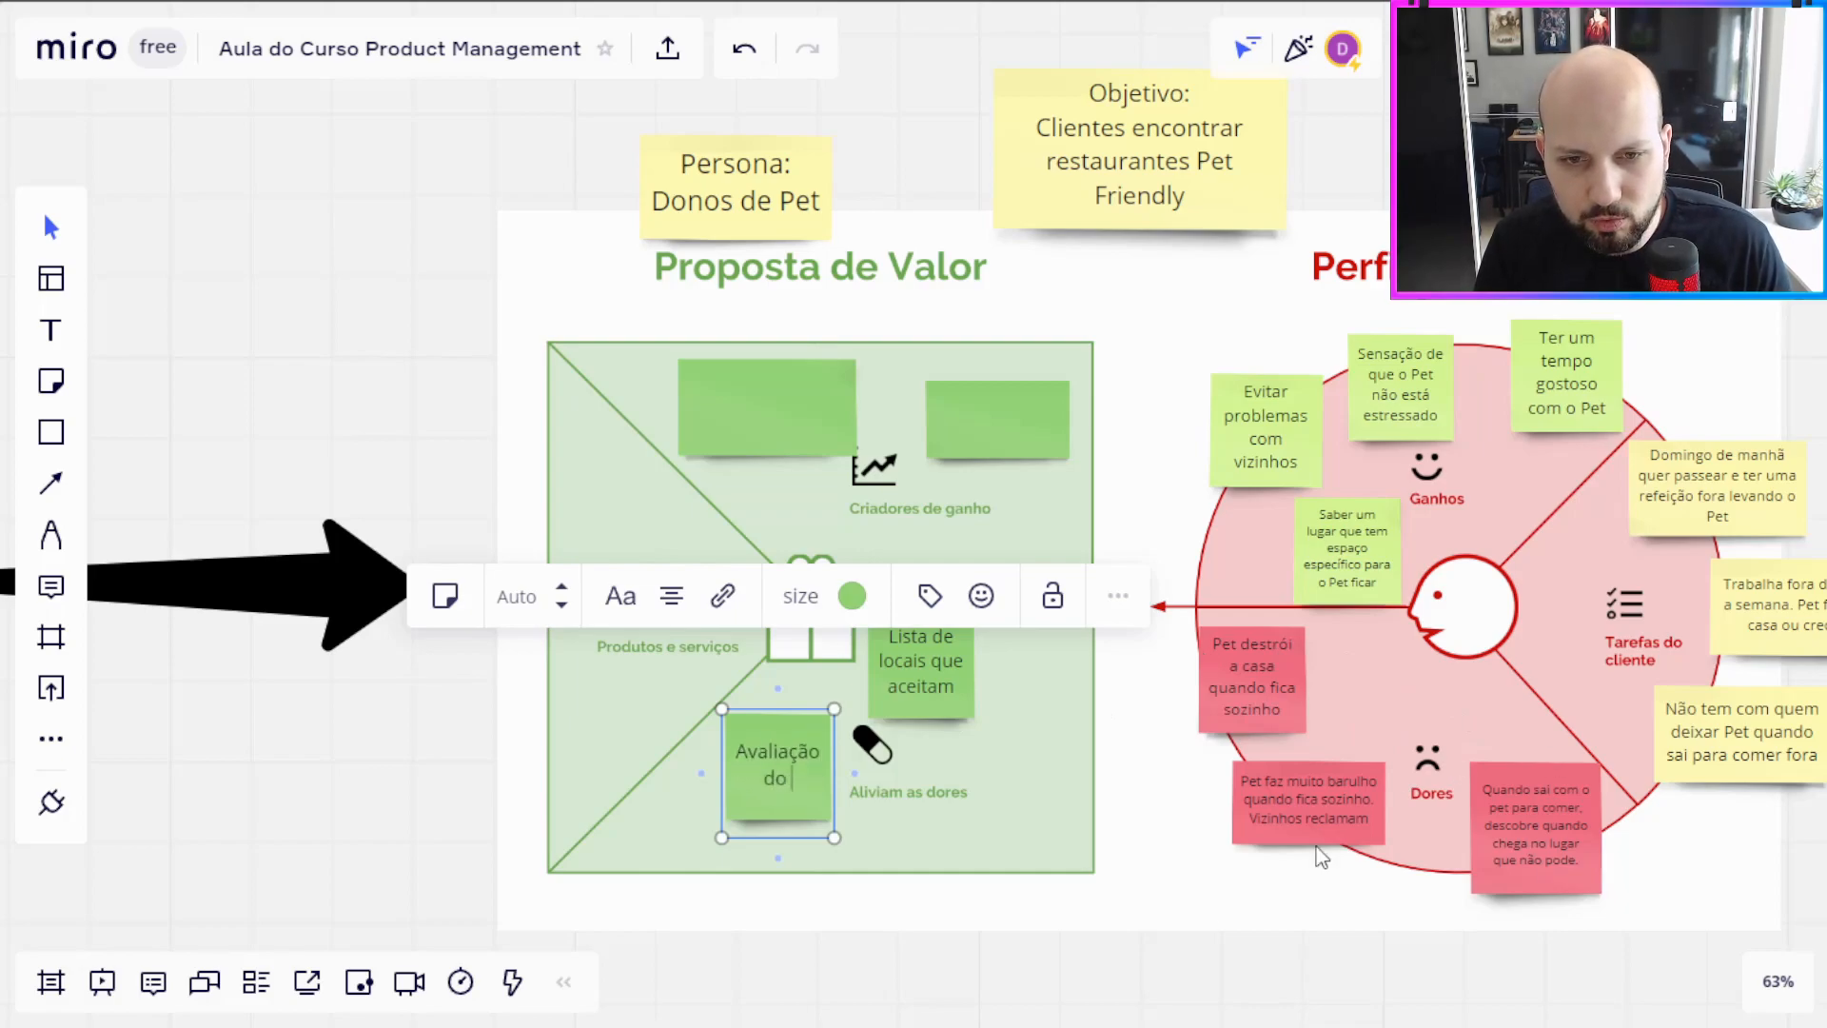
key("BackSpace")
key("BackSpace")
key("BackSpace")
type("gar me ajuda a ir ")
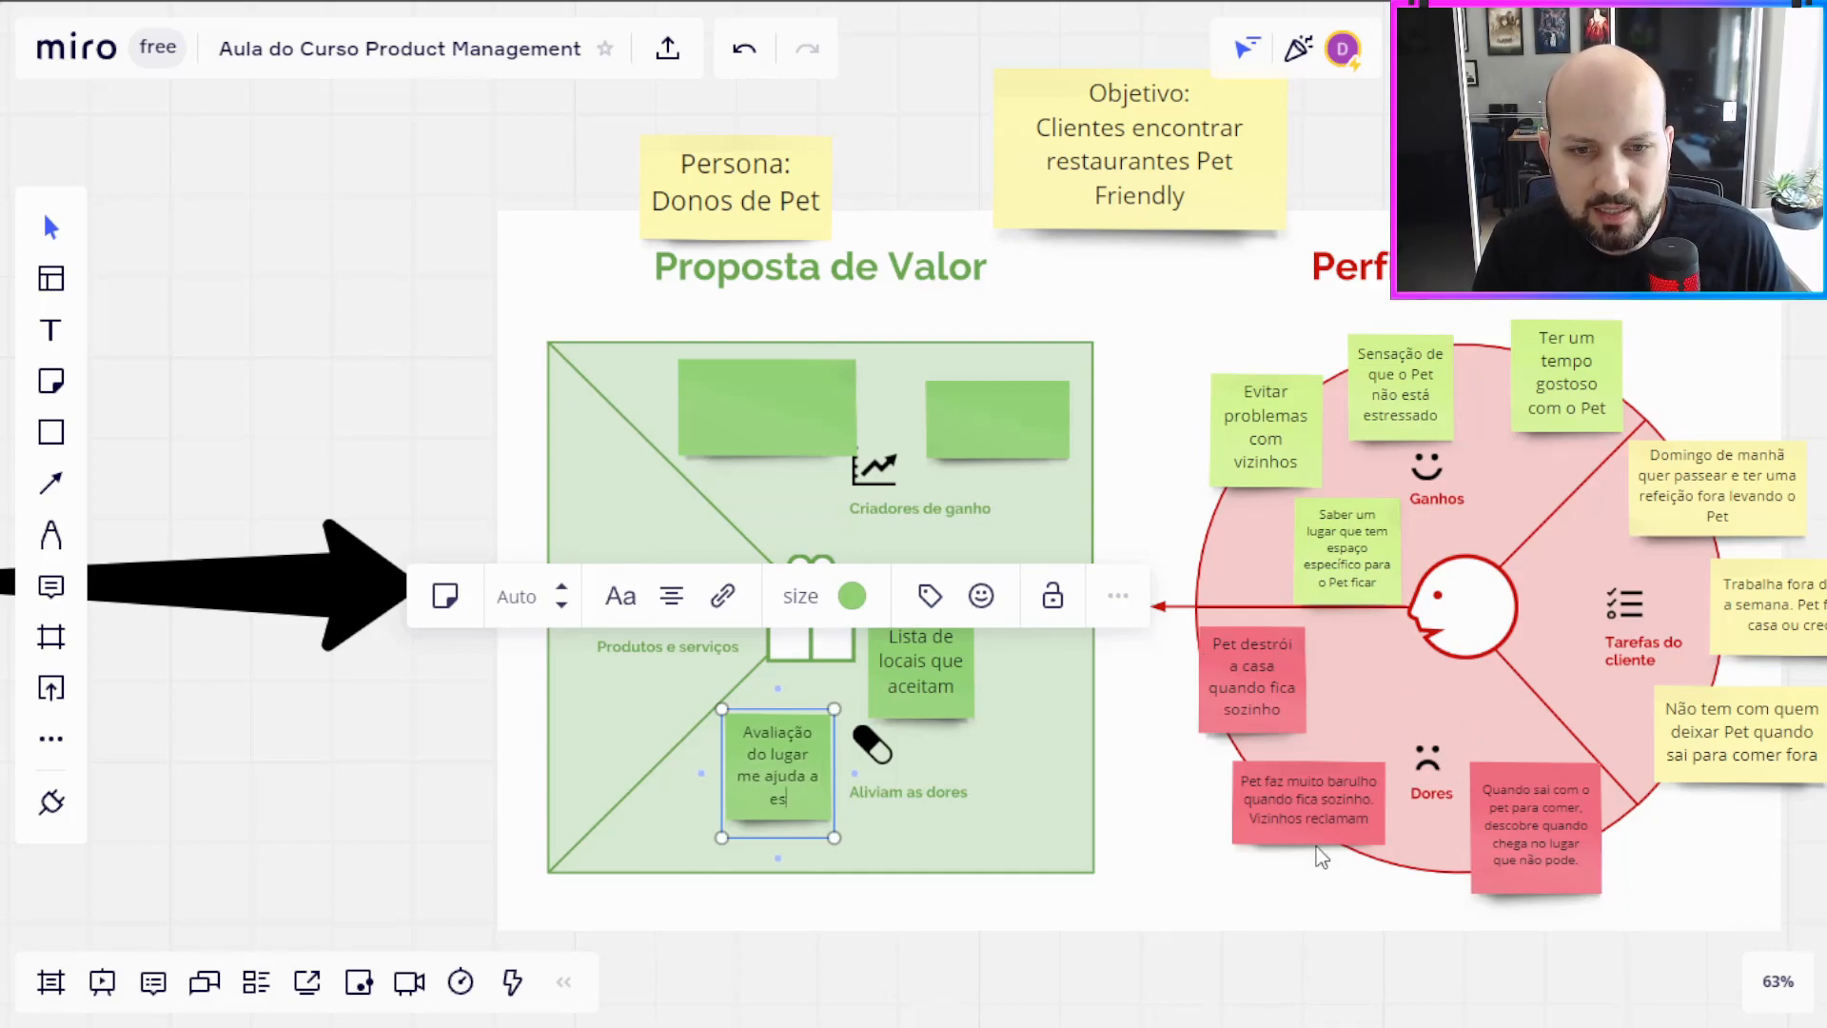
type("num lugar bom")
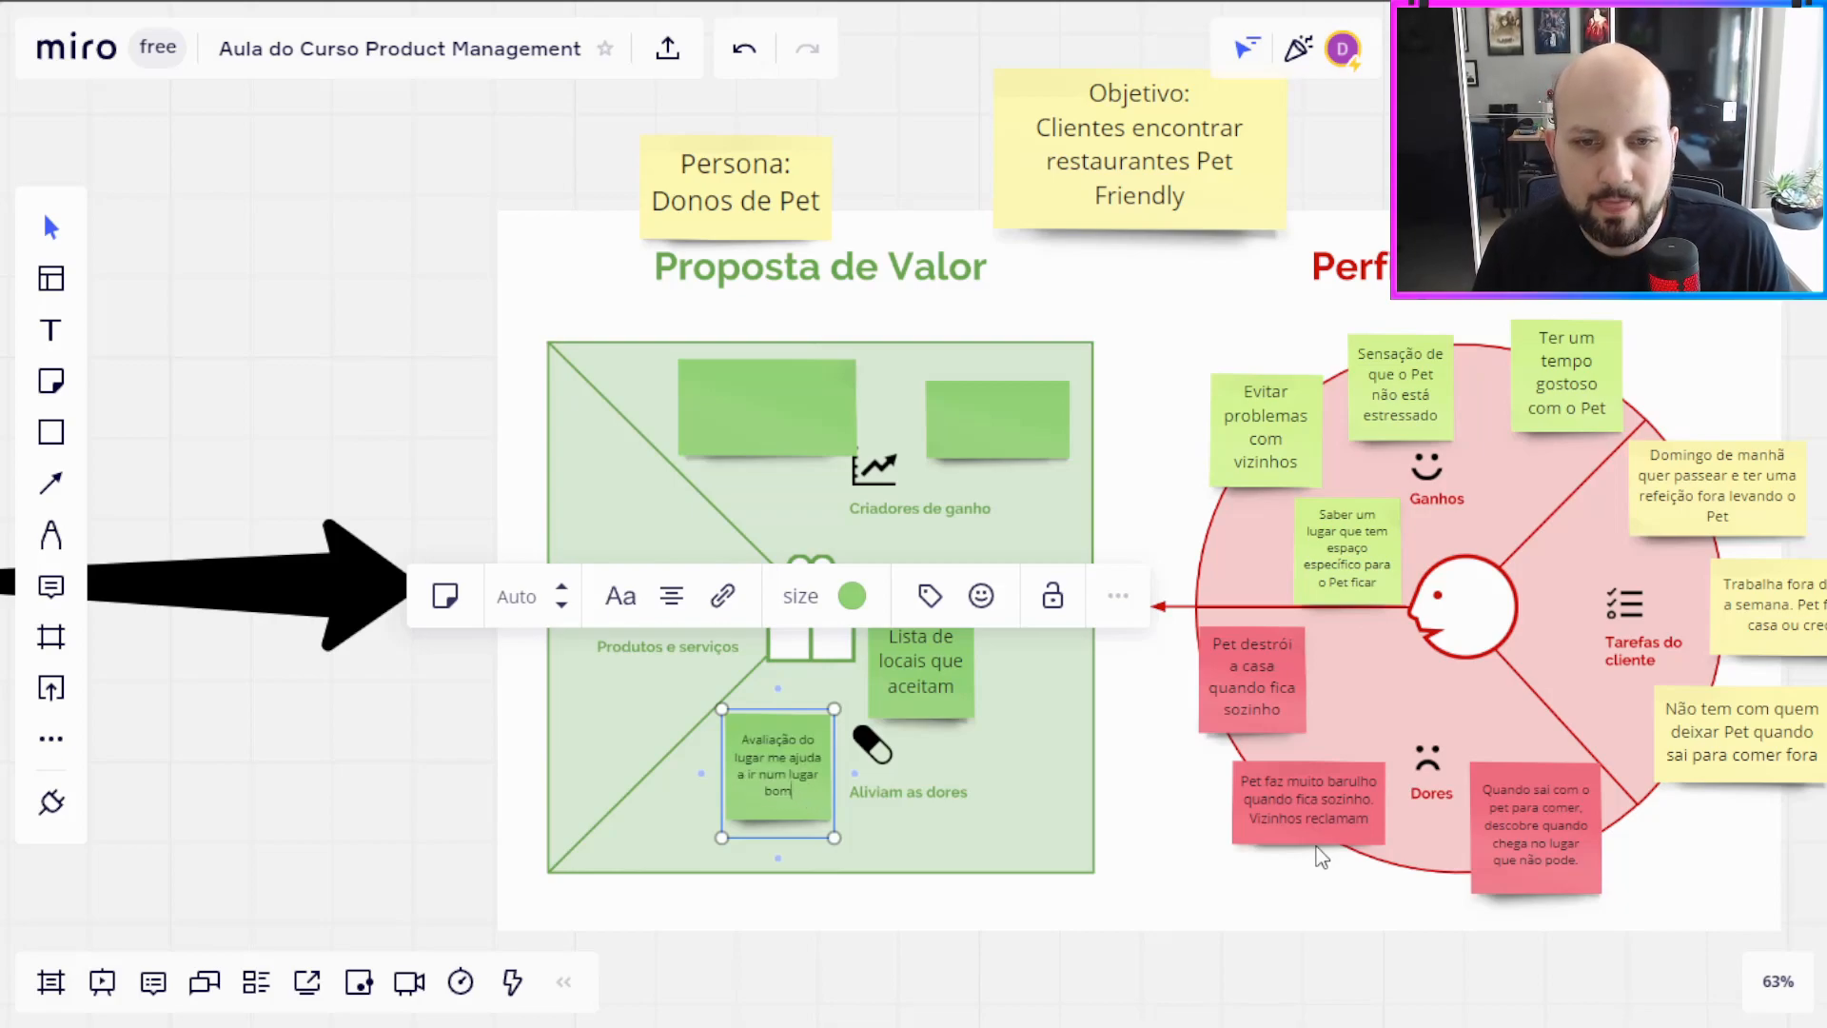
left_click(1207, 912)
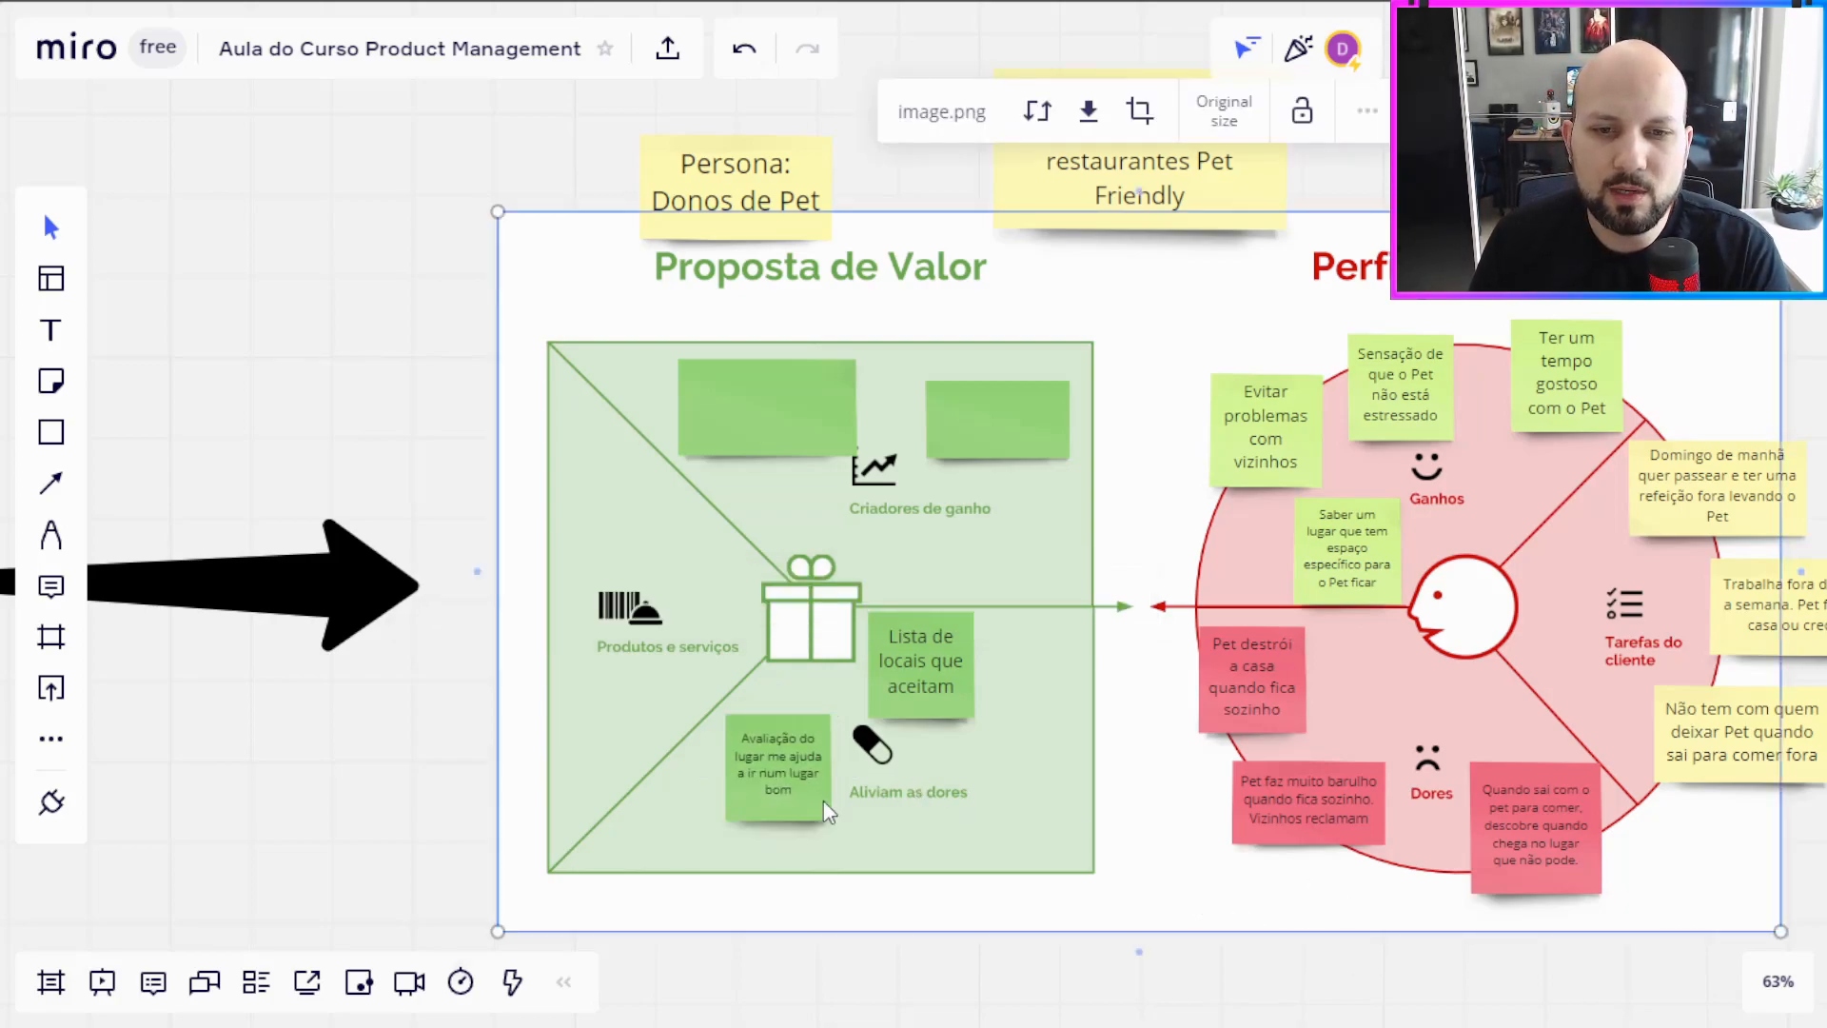
left_click_drag(817, 804, 817, 814)
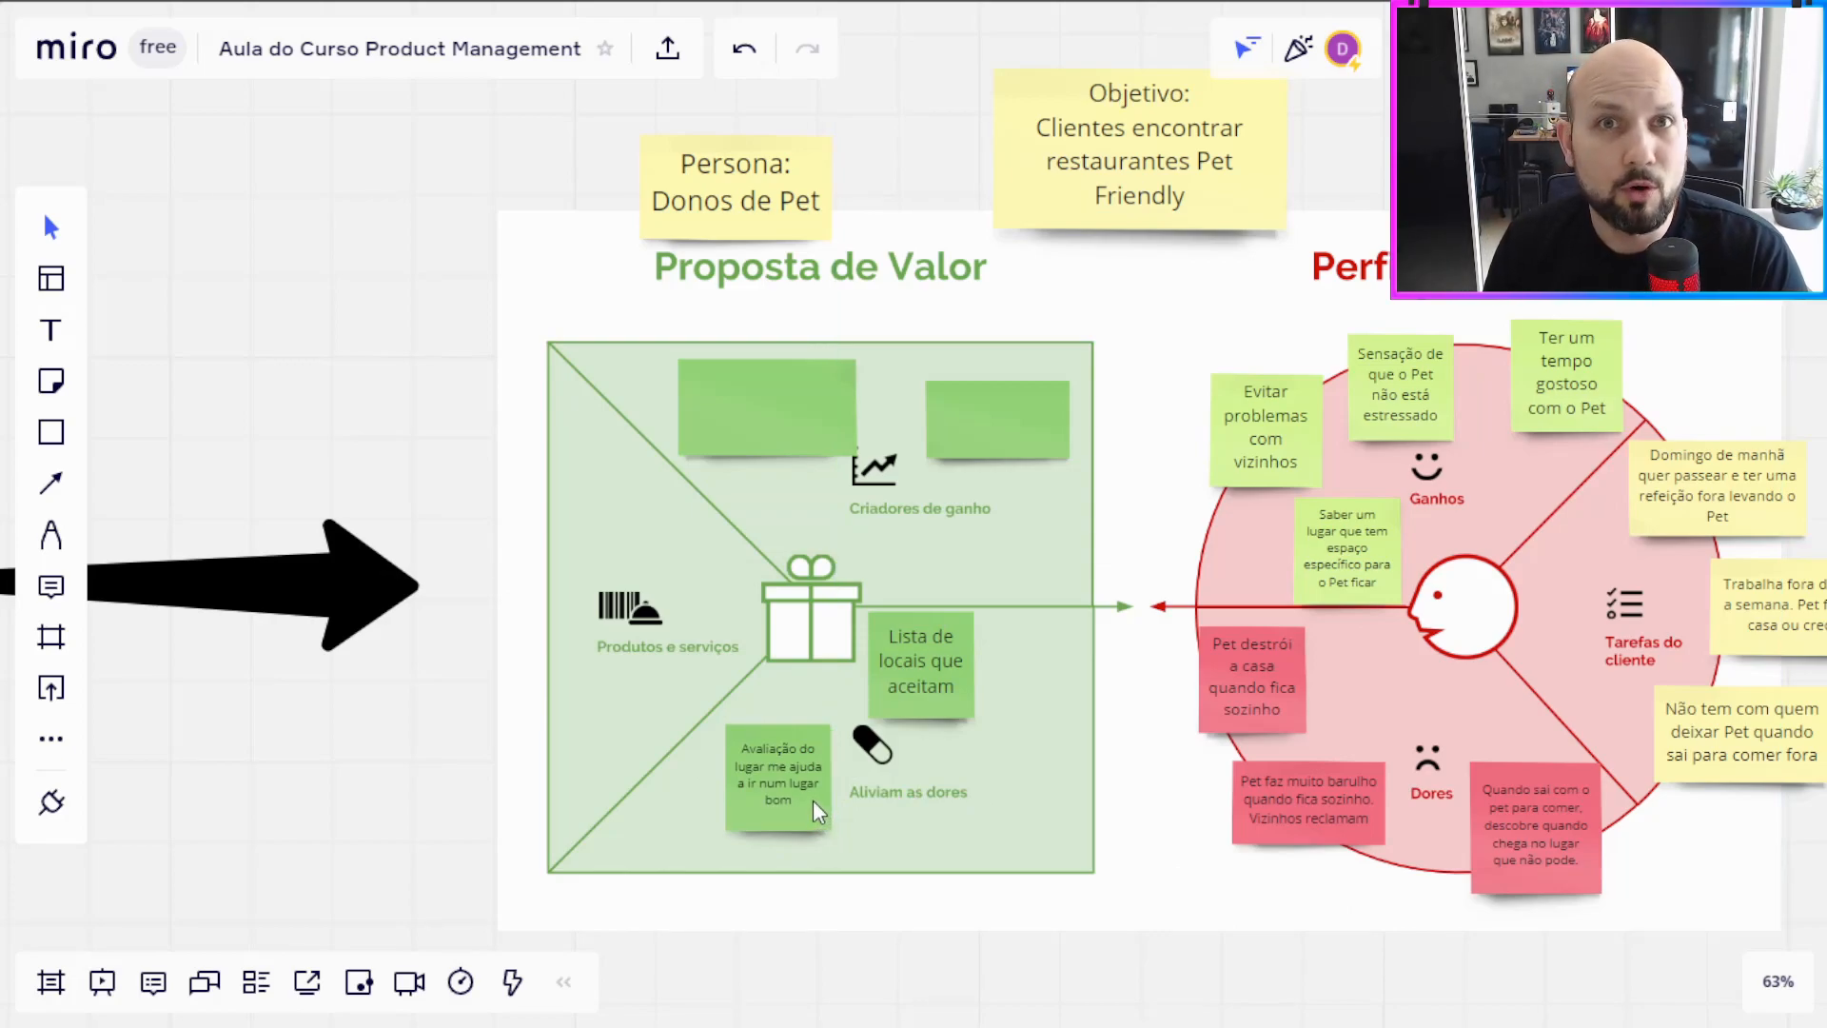
Step: Duplicate the "Avaliação do lugar" note to the right of the pill icon and rewrite the copy as "Fotos do lugar"
type("Fotos do luaAvaliação do lugar me ajuda a ir num lugar bom")
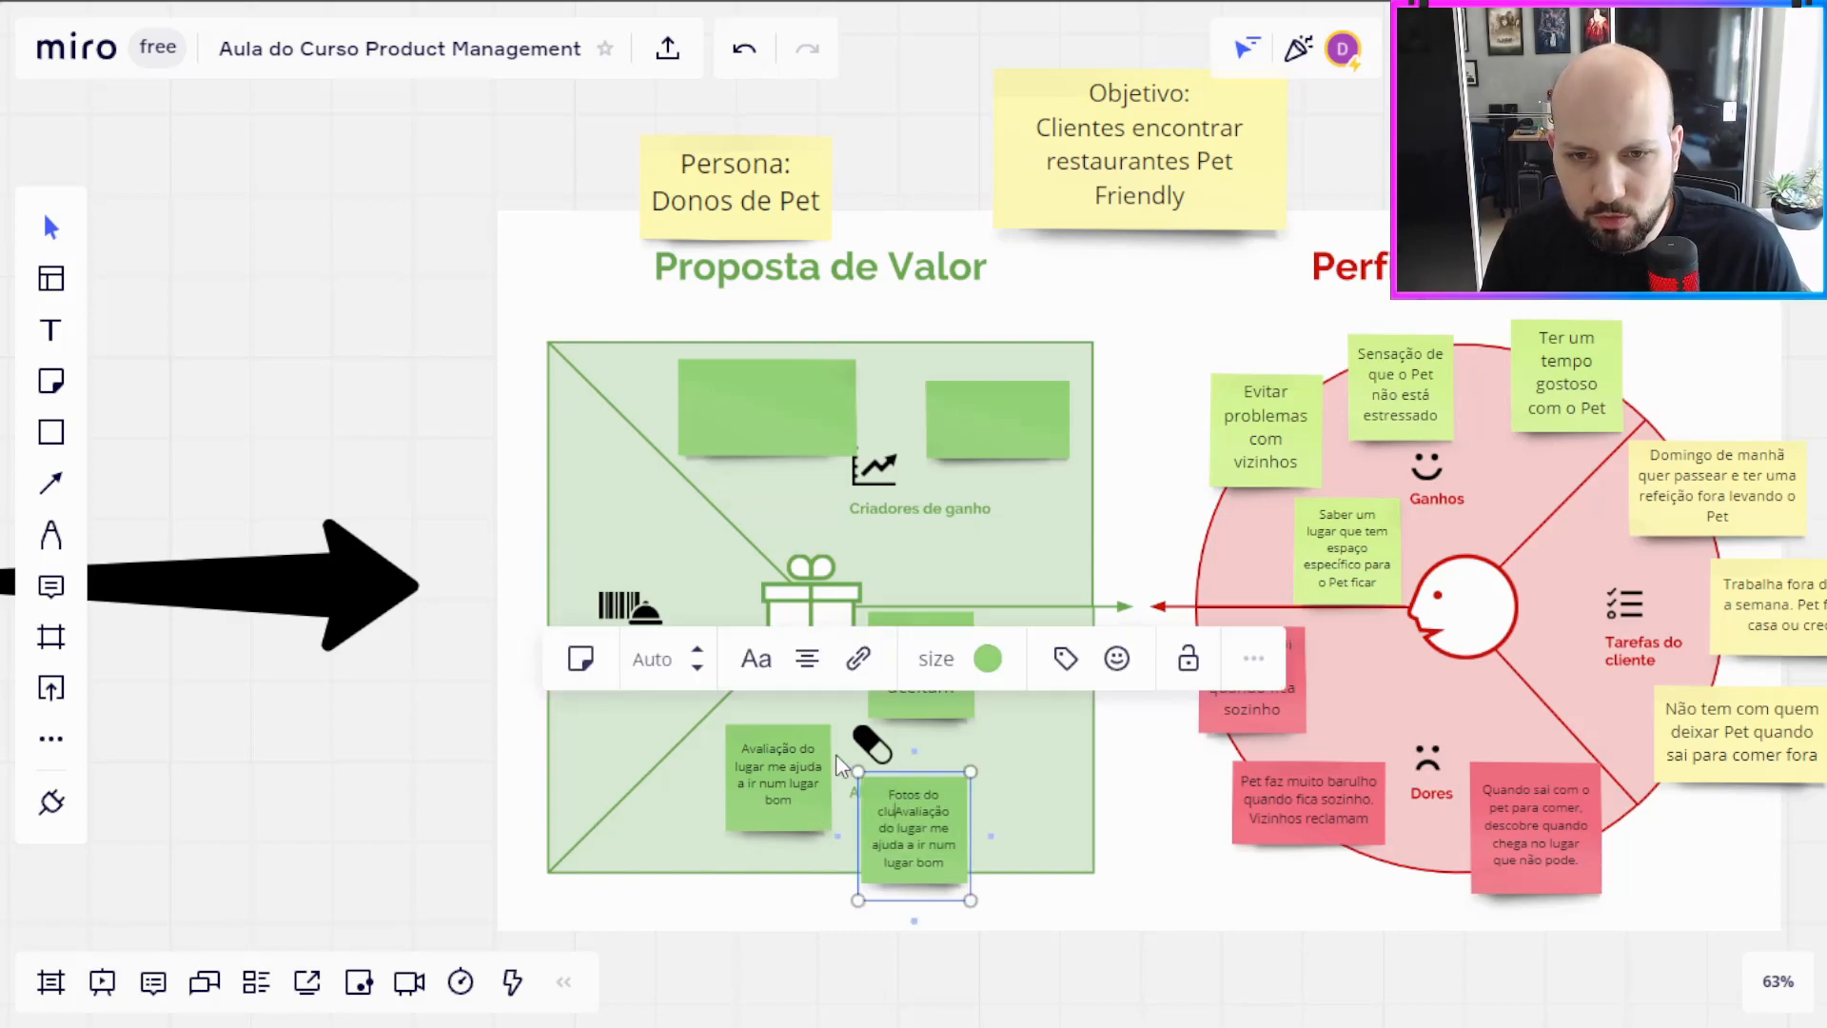
key("BackSpace")
type("gar")
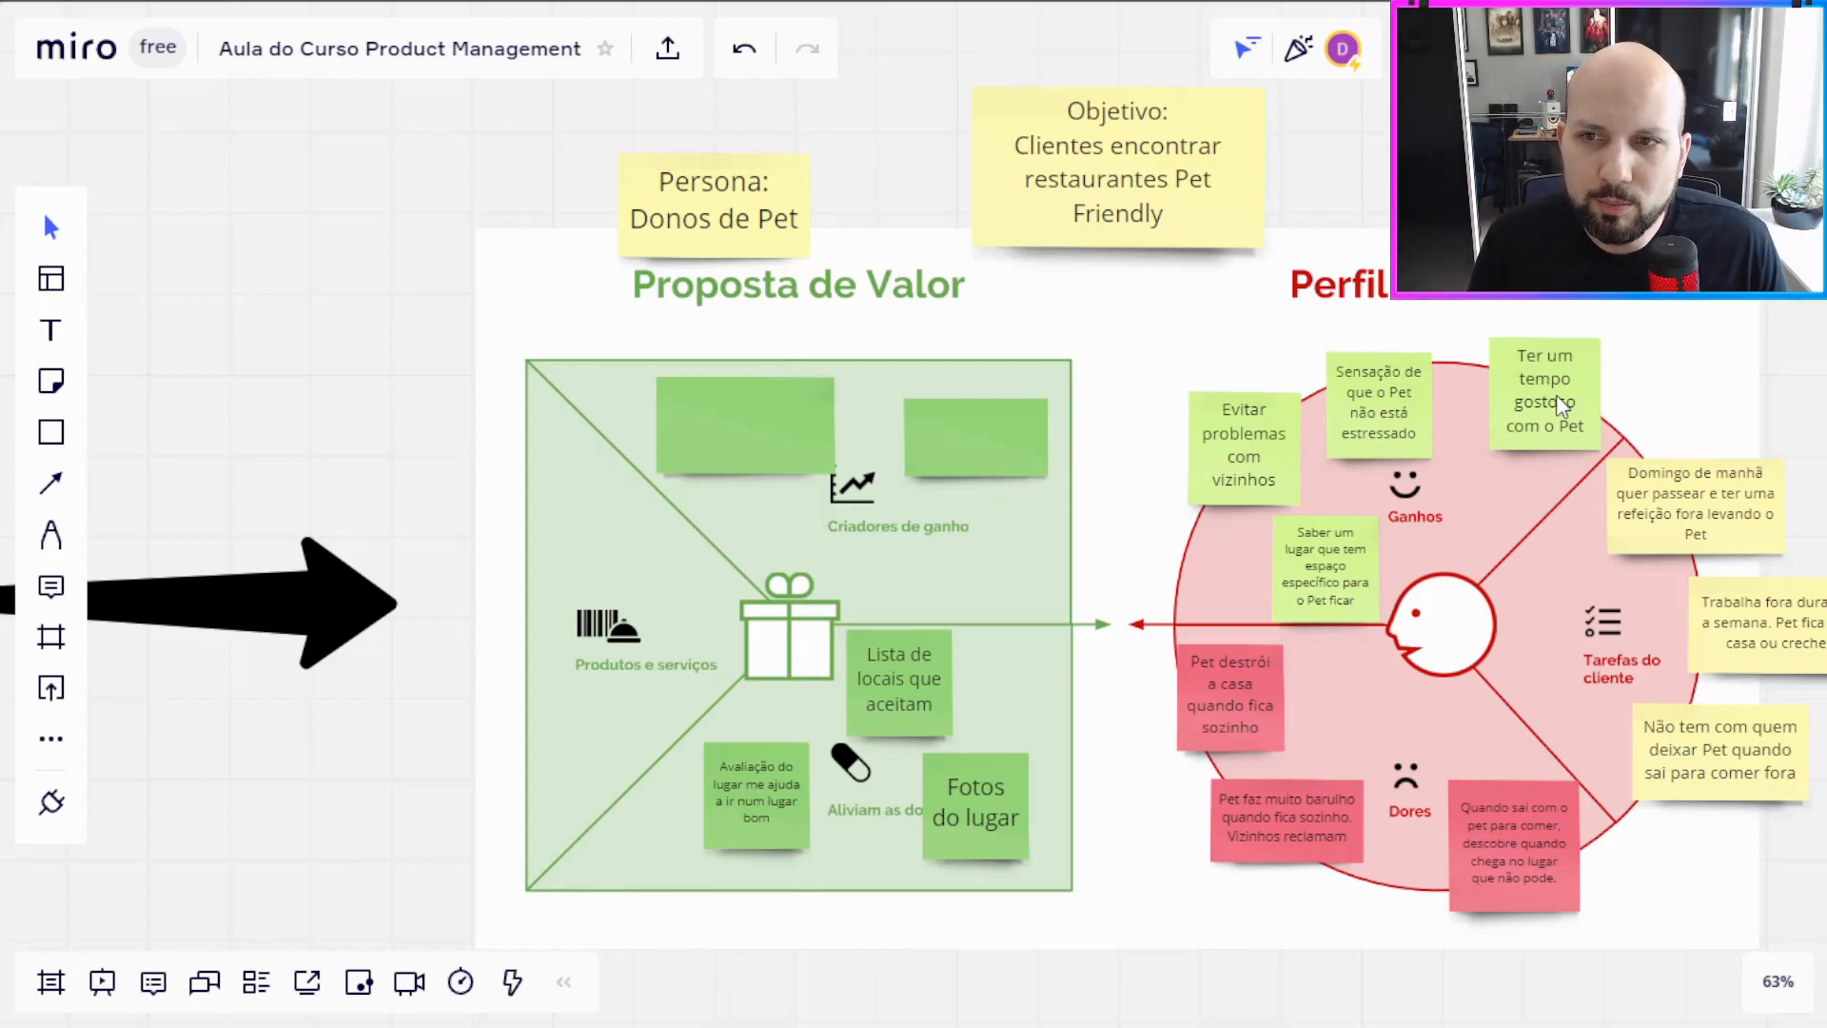
Step: Write "Ter espaço creche para o Pet no lugar" on the right blank green note in Criadores de ganho
left_click(980, 460)
left_click(470, 360)
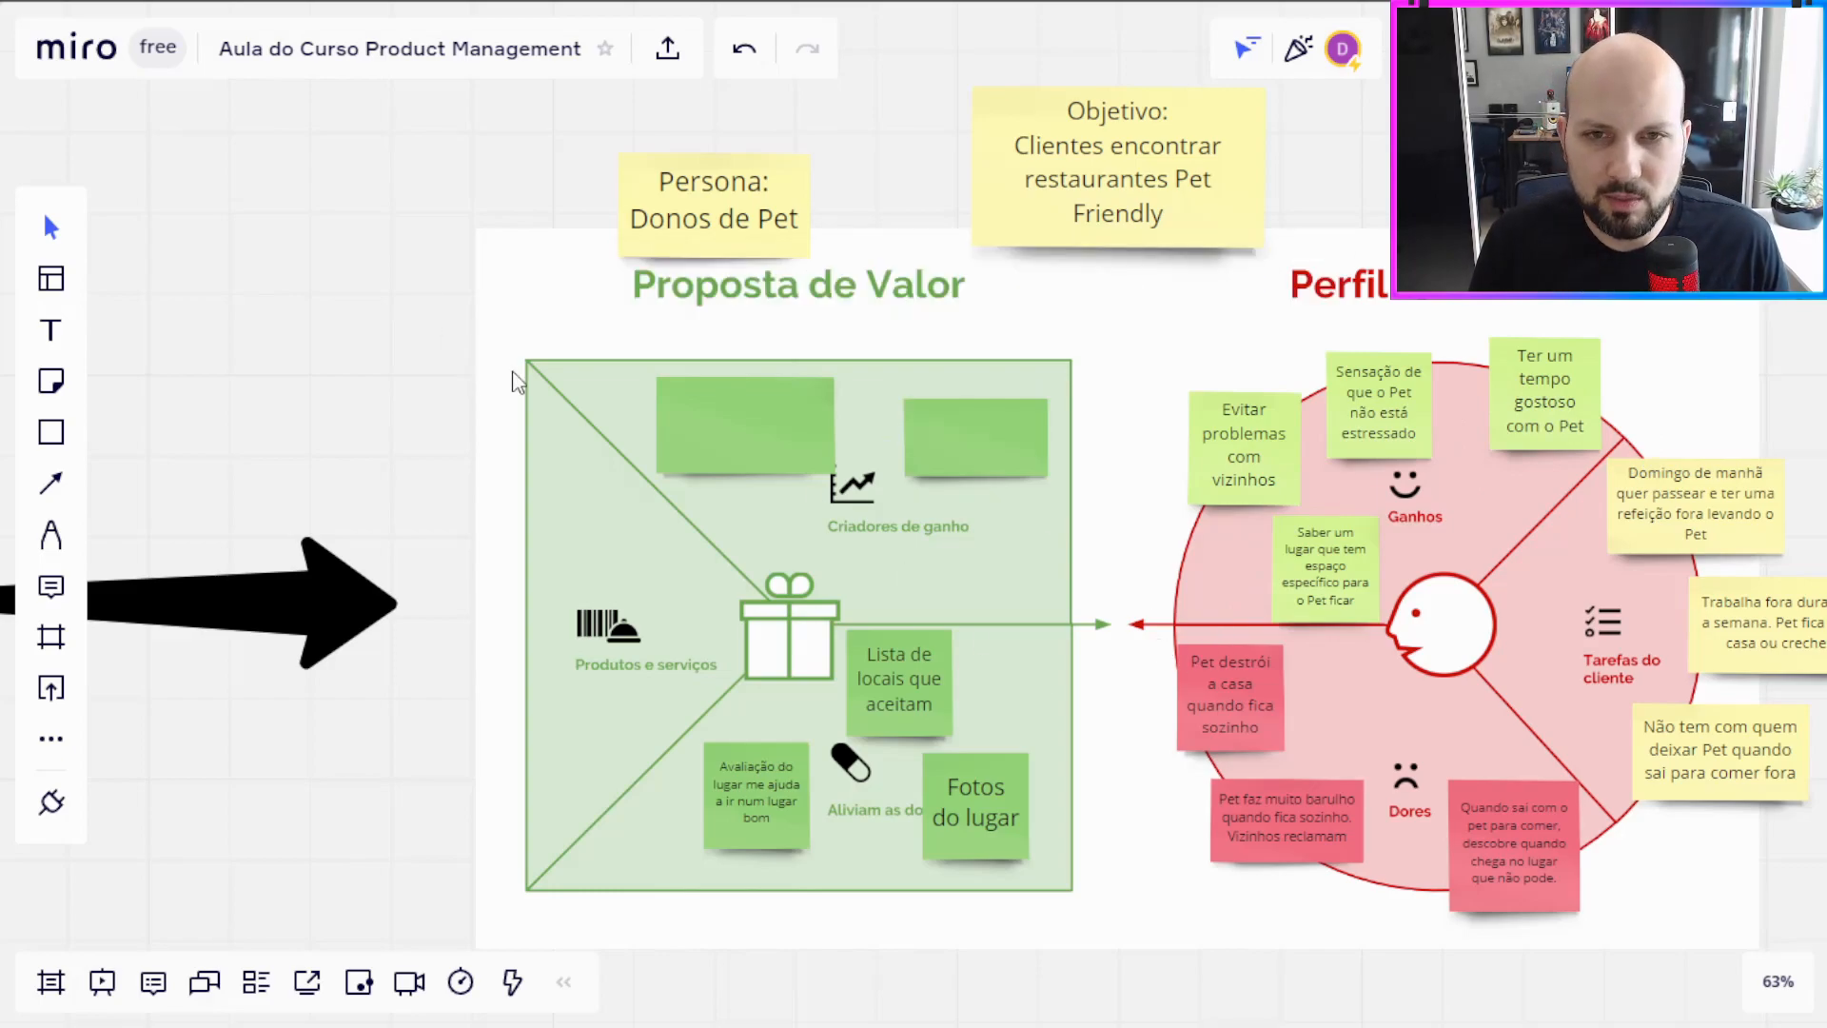
left_click(955, 466)
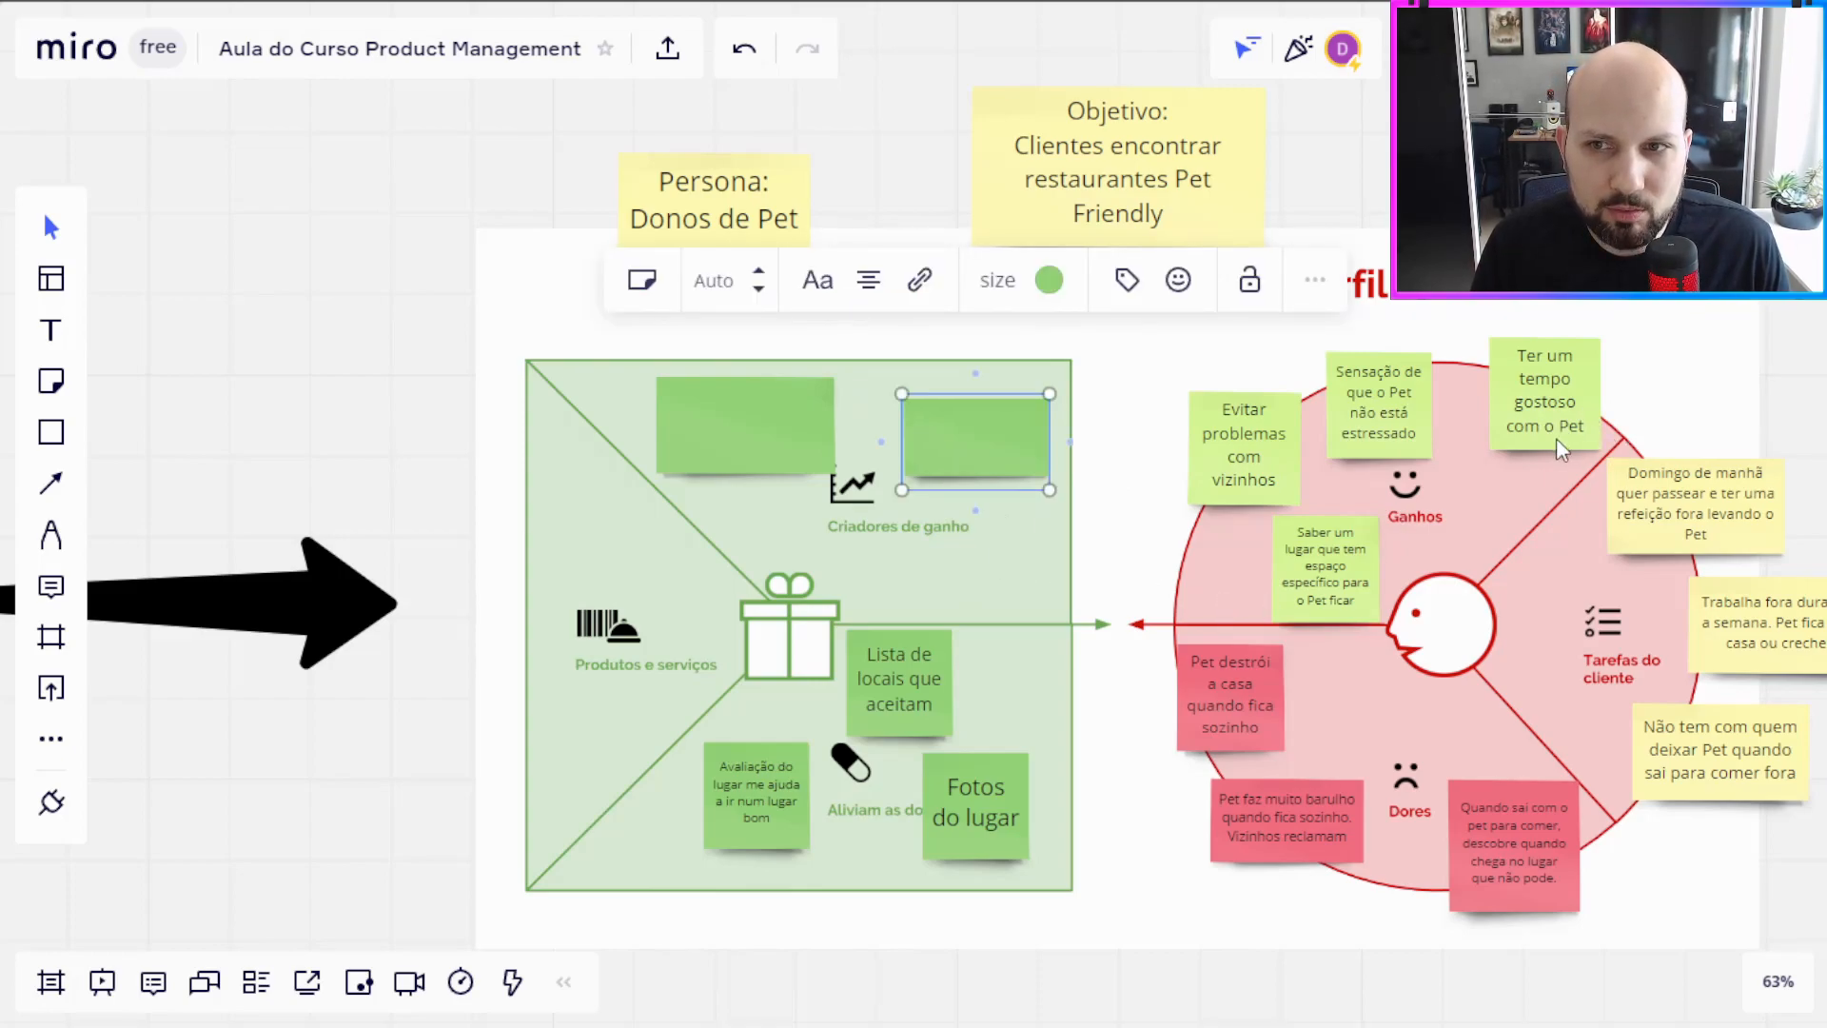
left_click(1322, 604)
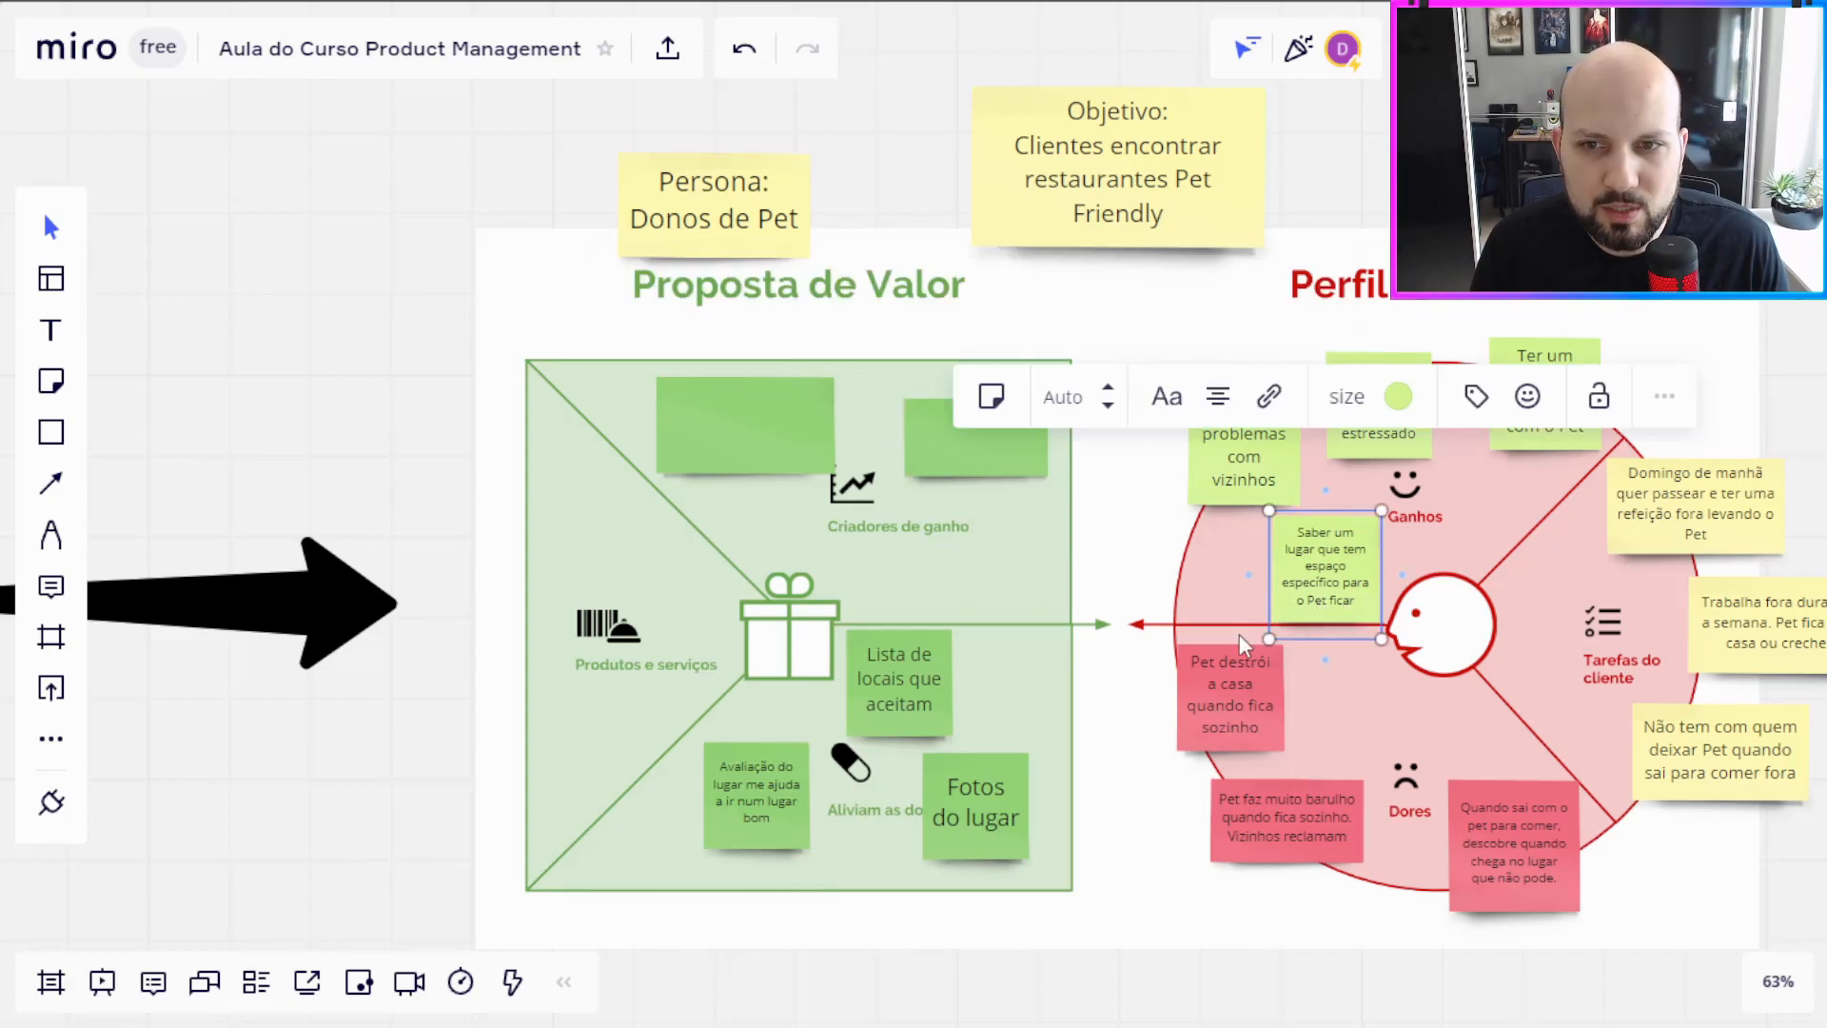
left_click(991, 453)
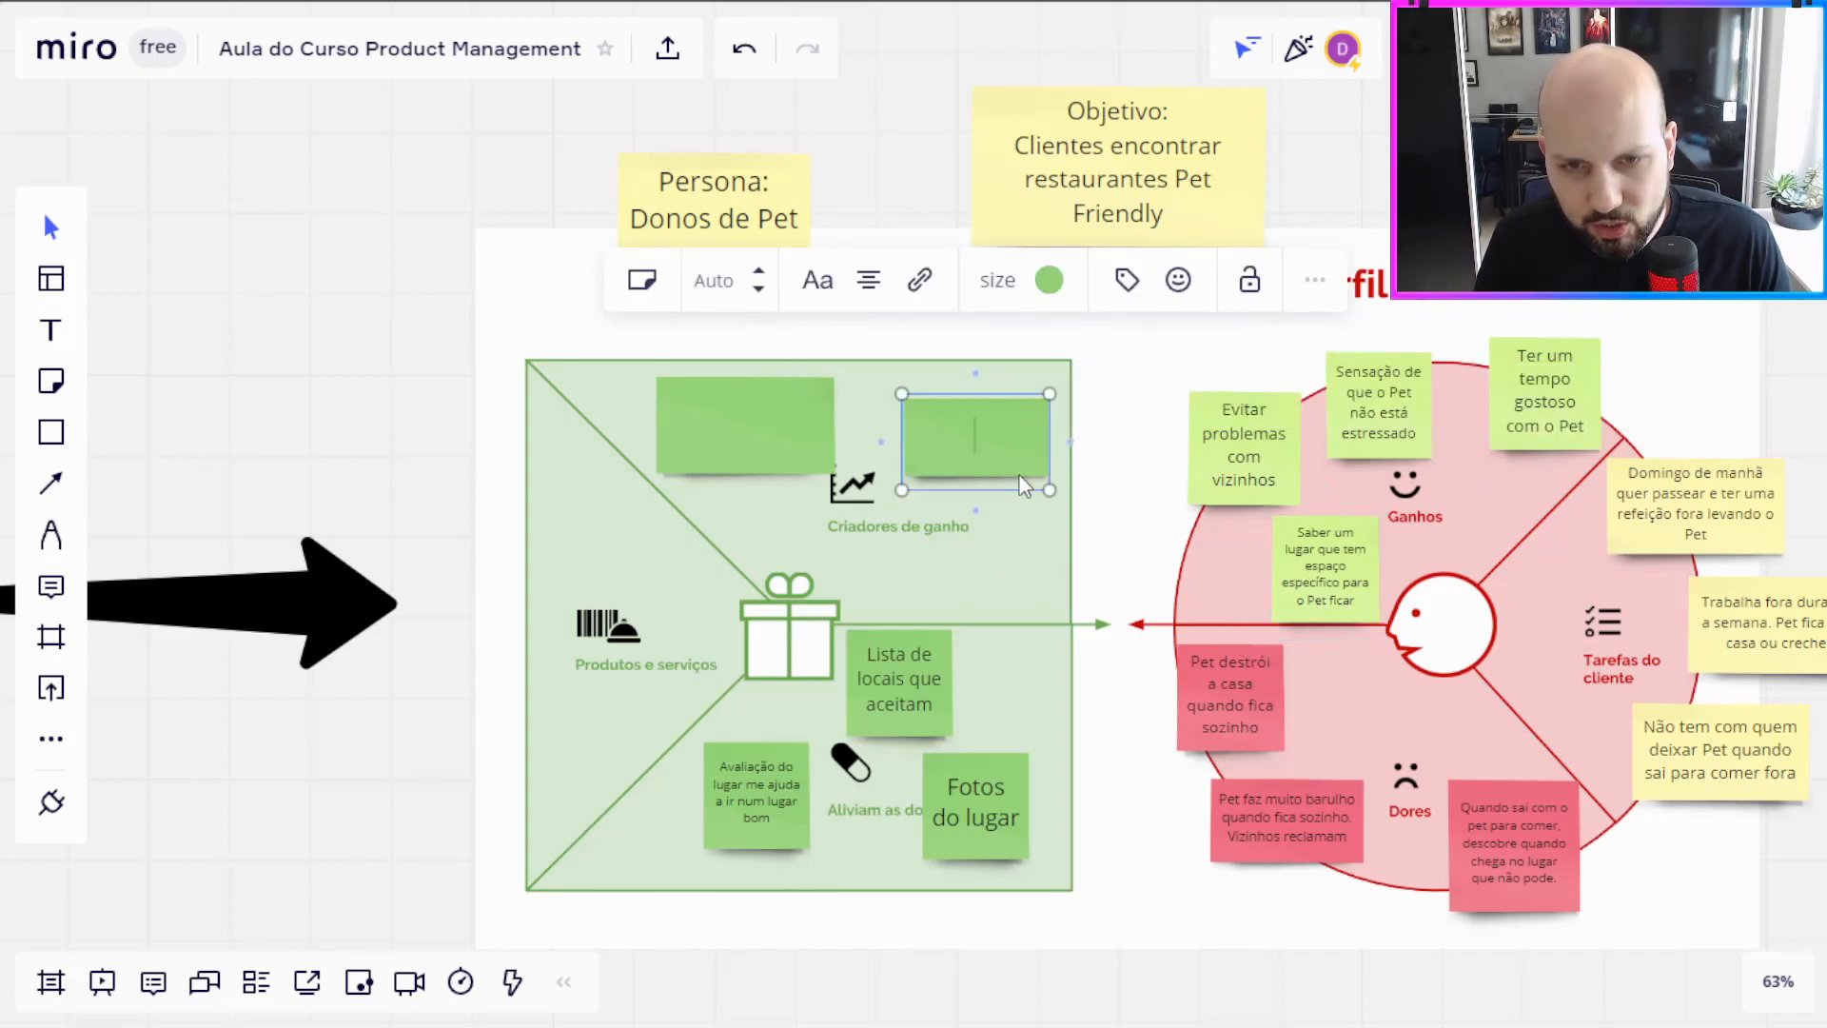
type("Ter espaço crece")
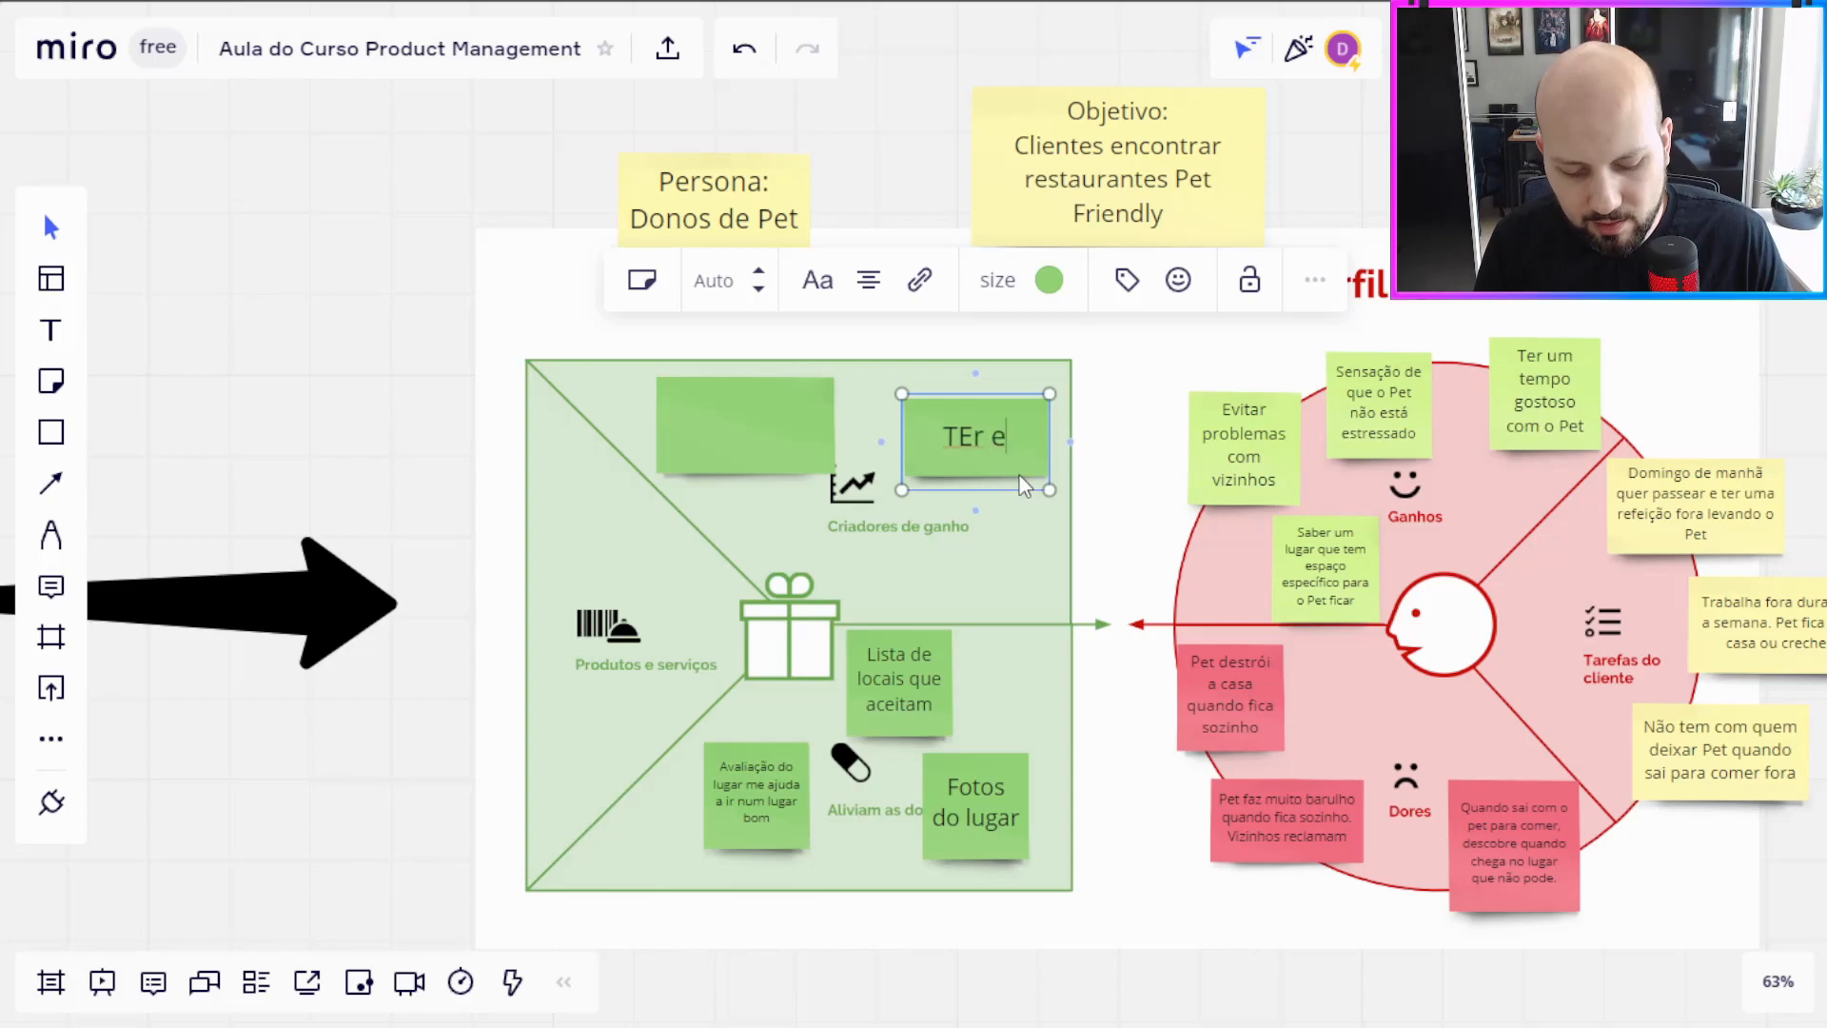
key("BackSpace")
type("he para")
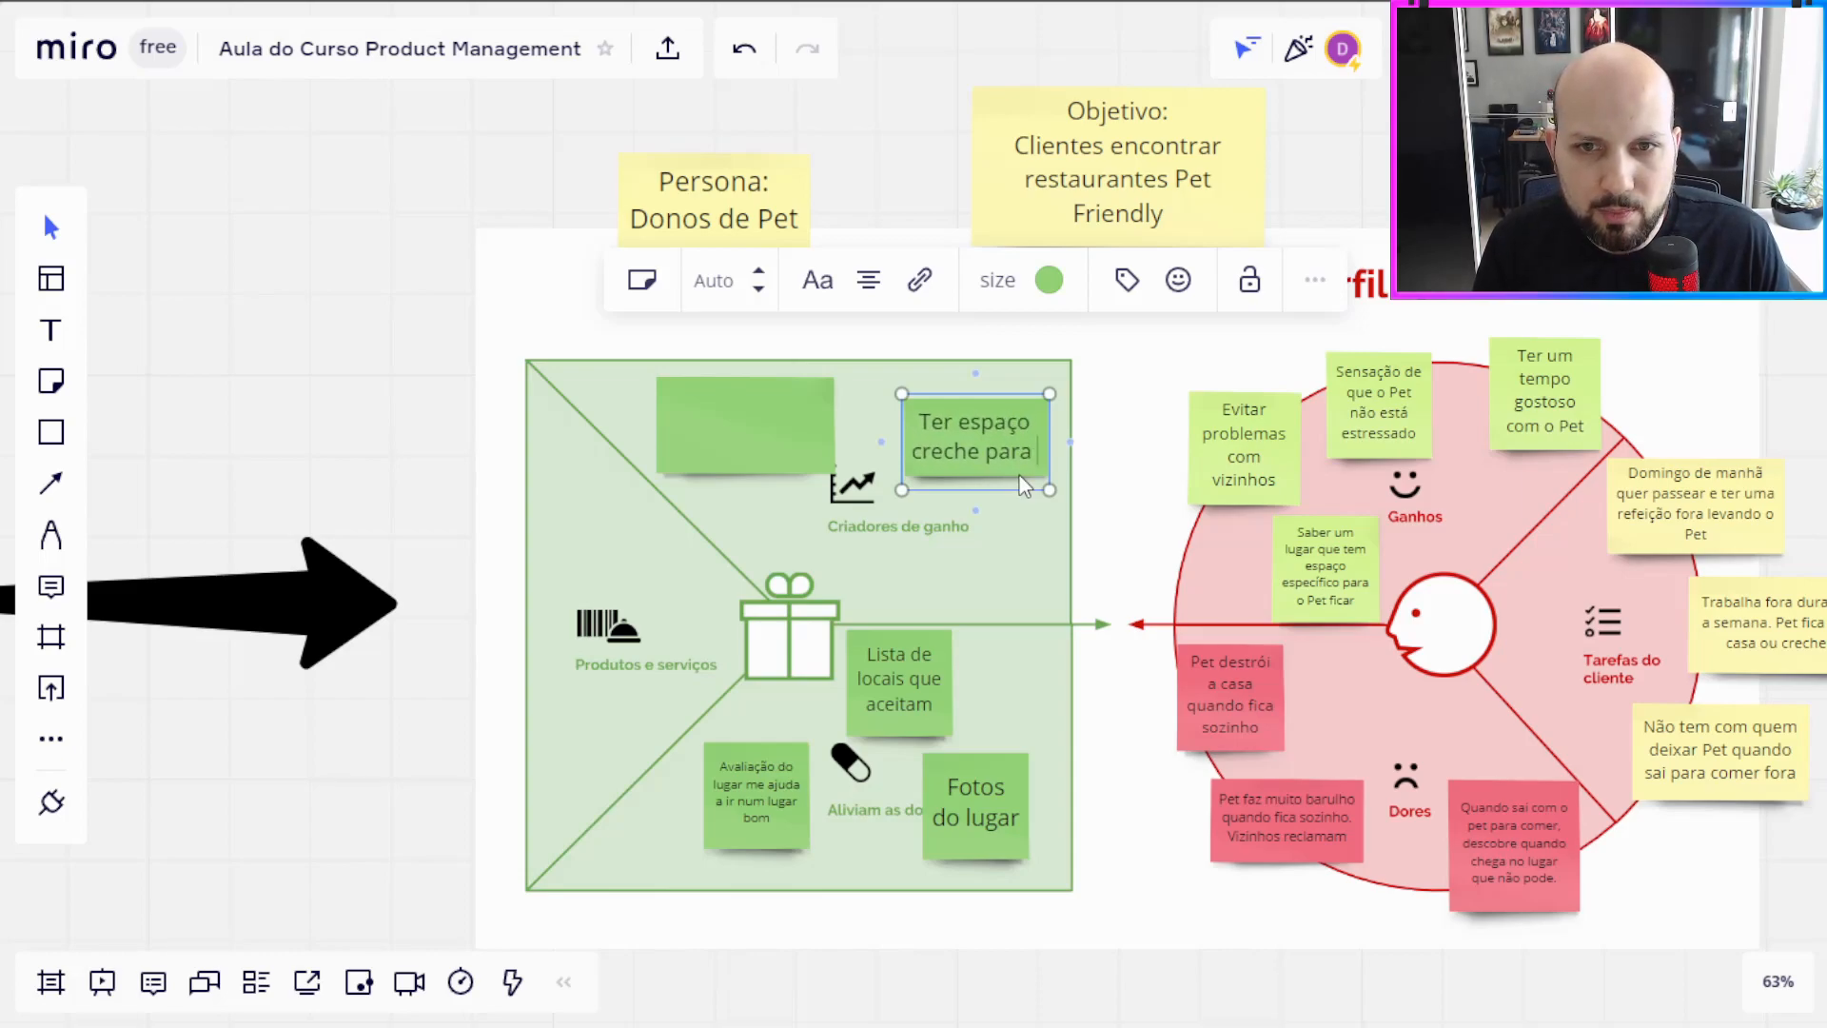
type(" o Pet no lugar")
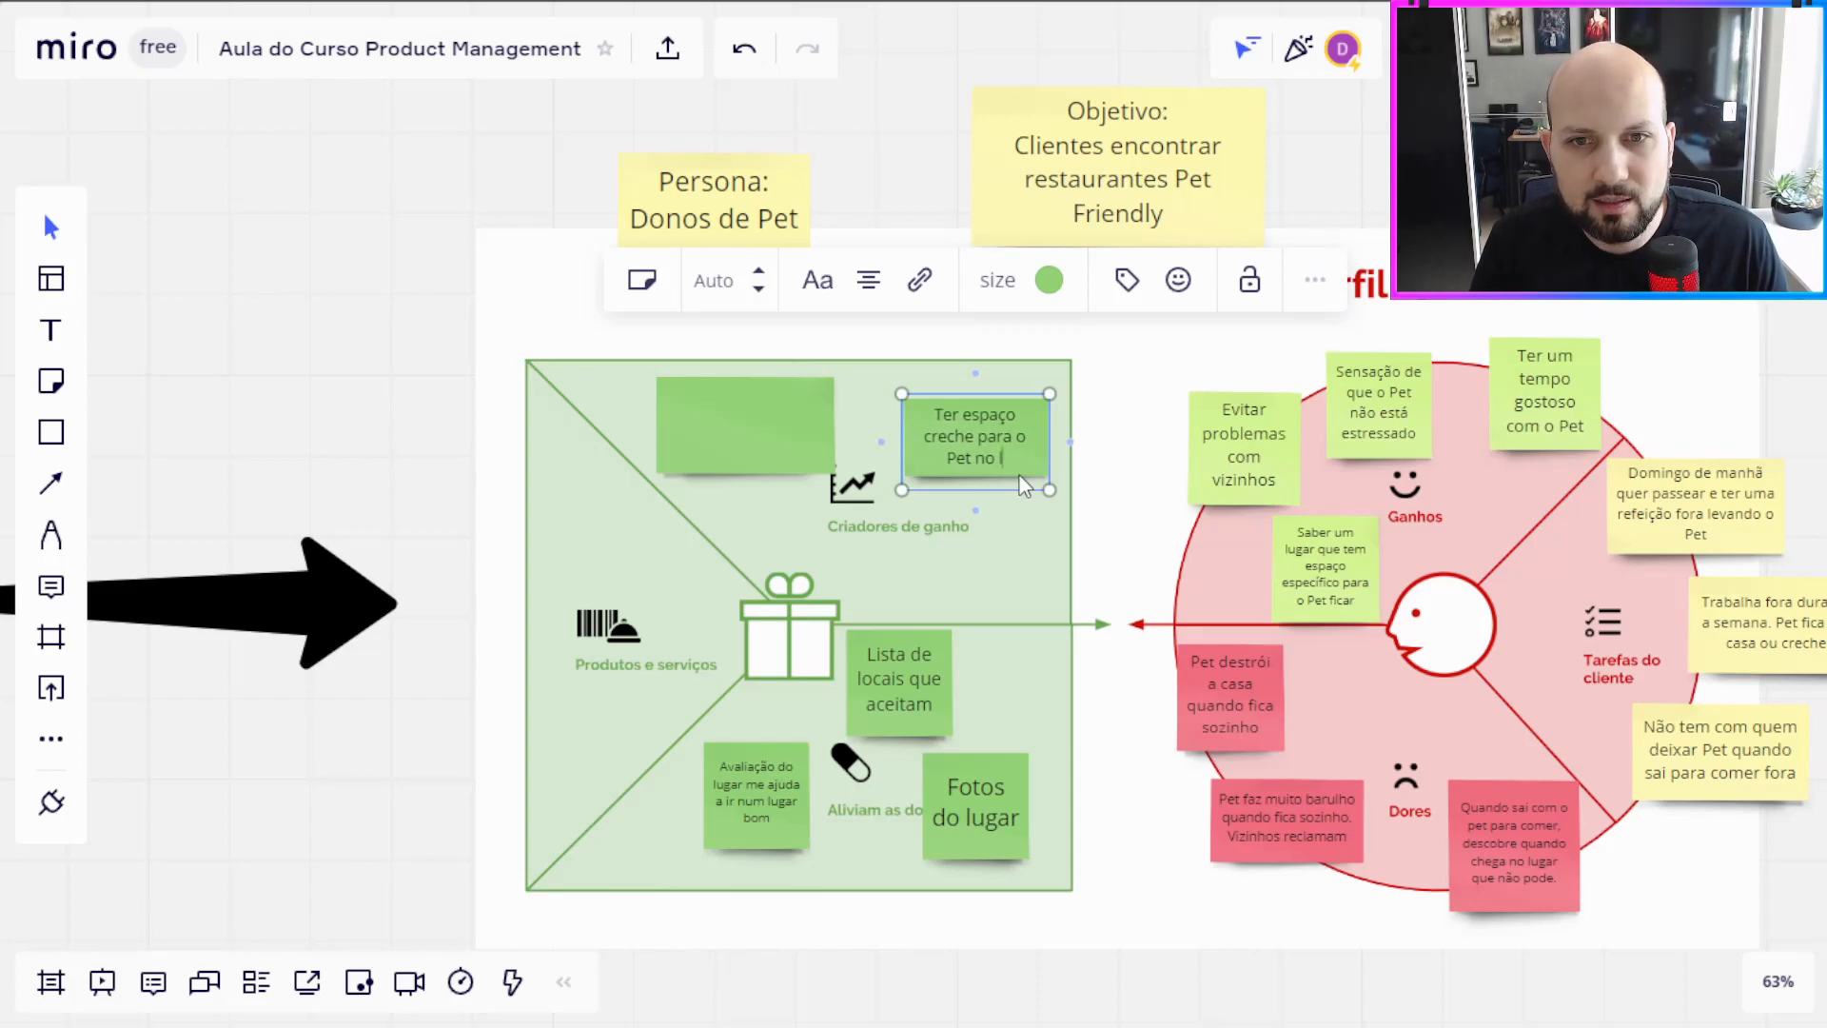
left_click(293, 416)
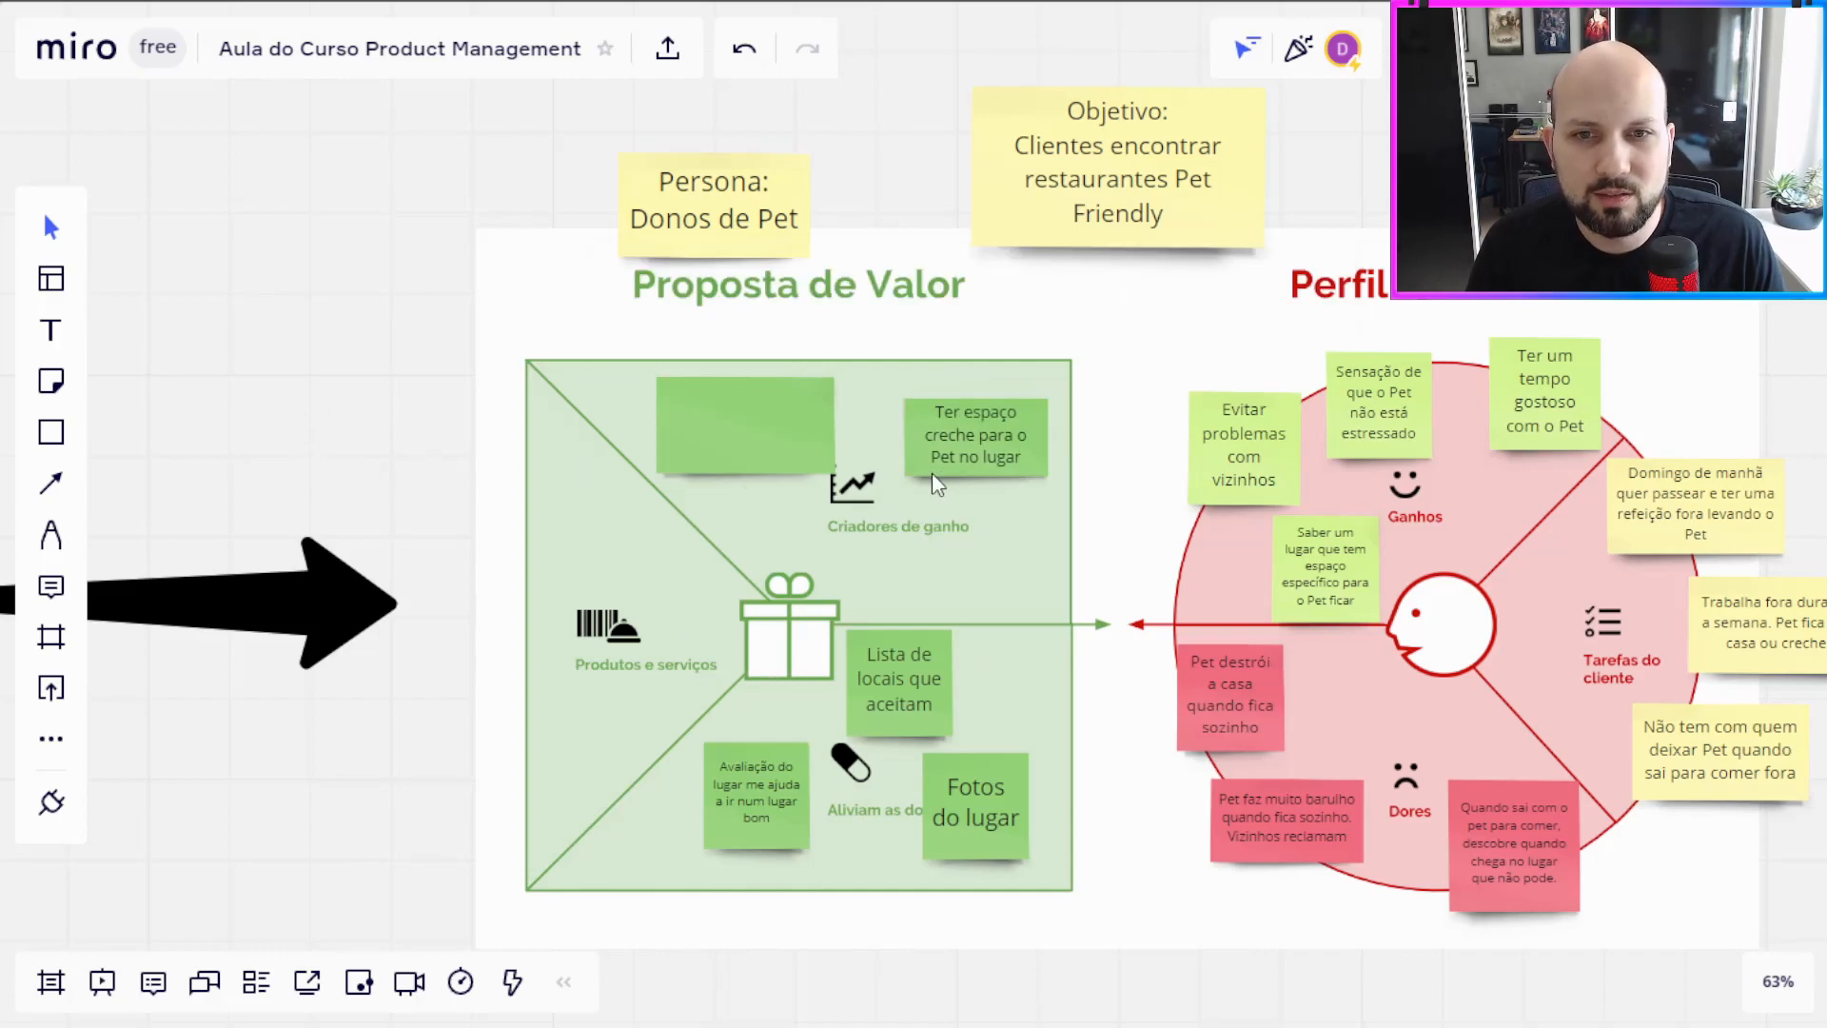
Step: Write "Criar um Cupom de desconto para conhecer o restaurante" on the remaining blank note in Criadores de ganho, keeping it clear of the chart icon
left_click_drag(318, 261, 234, 351)
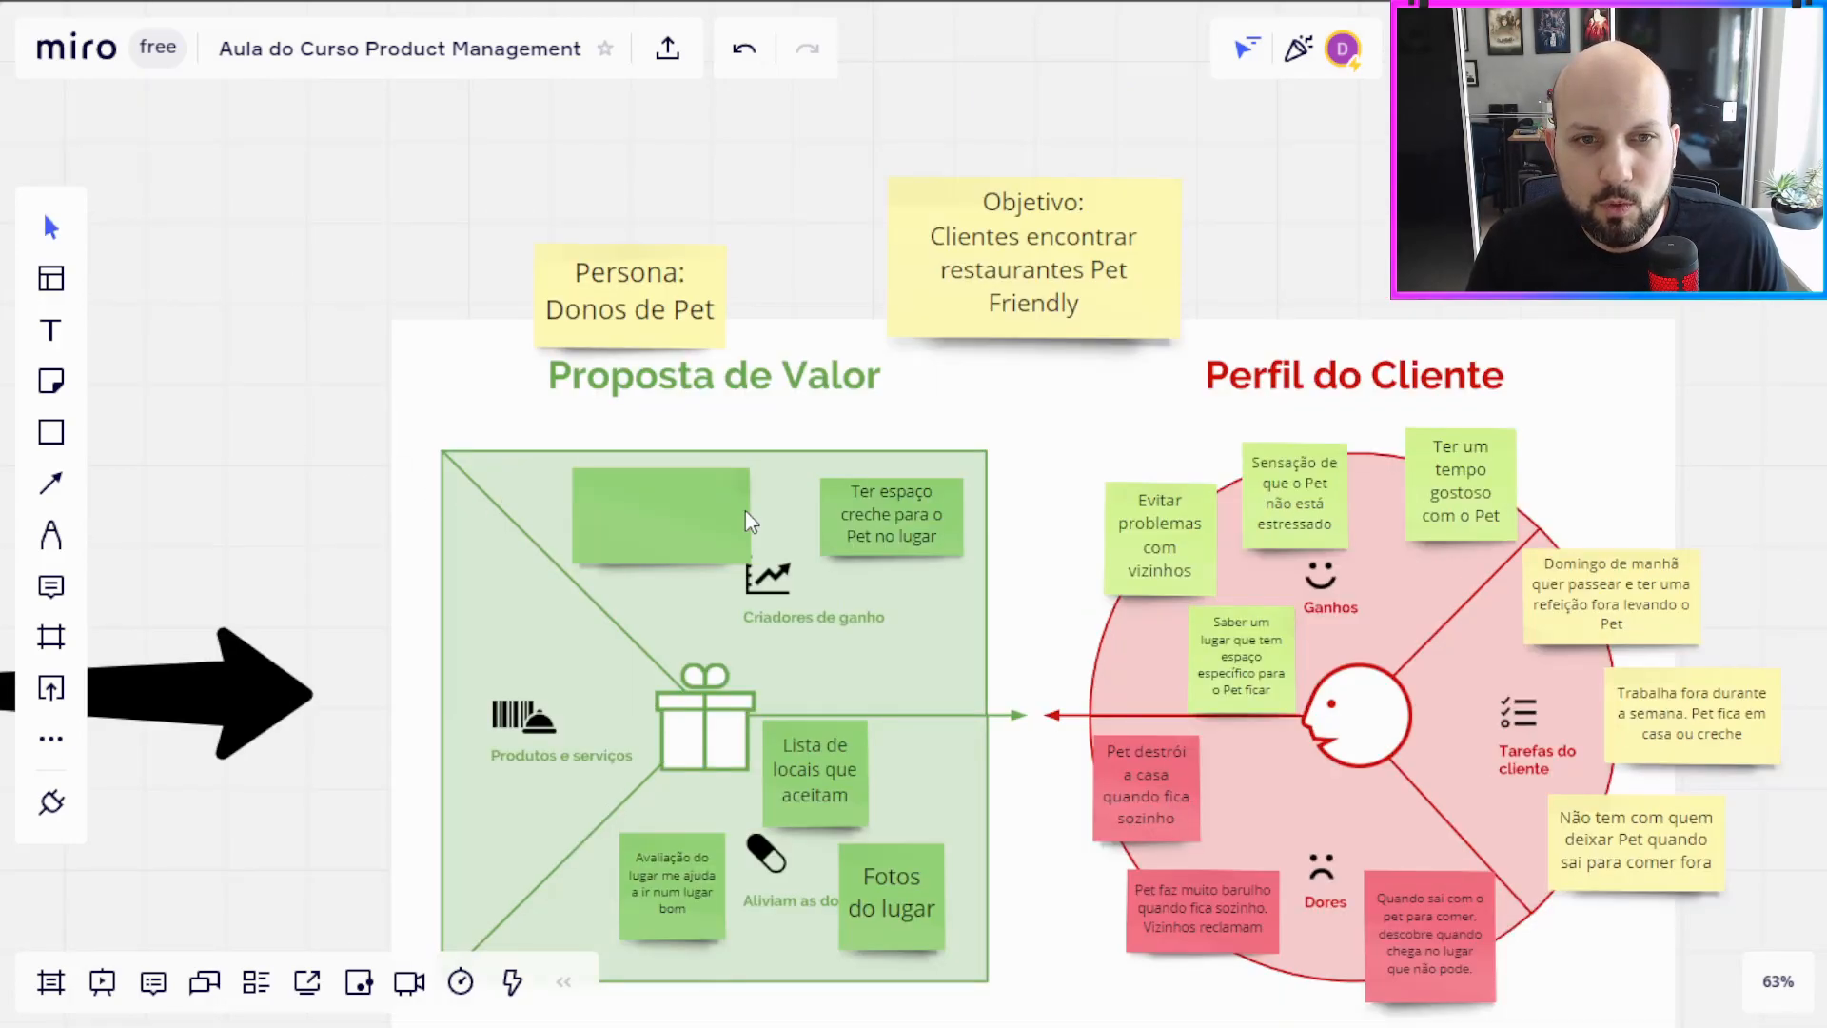
left_click(740, 533)
left_click_drag(751, 580, 717, 557)
left_click(691, 540)
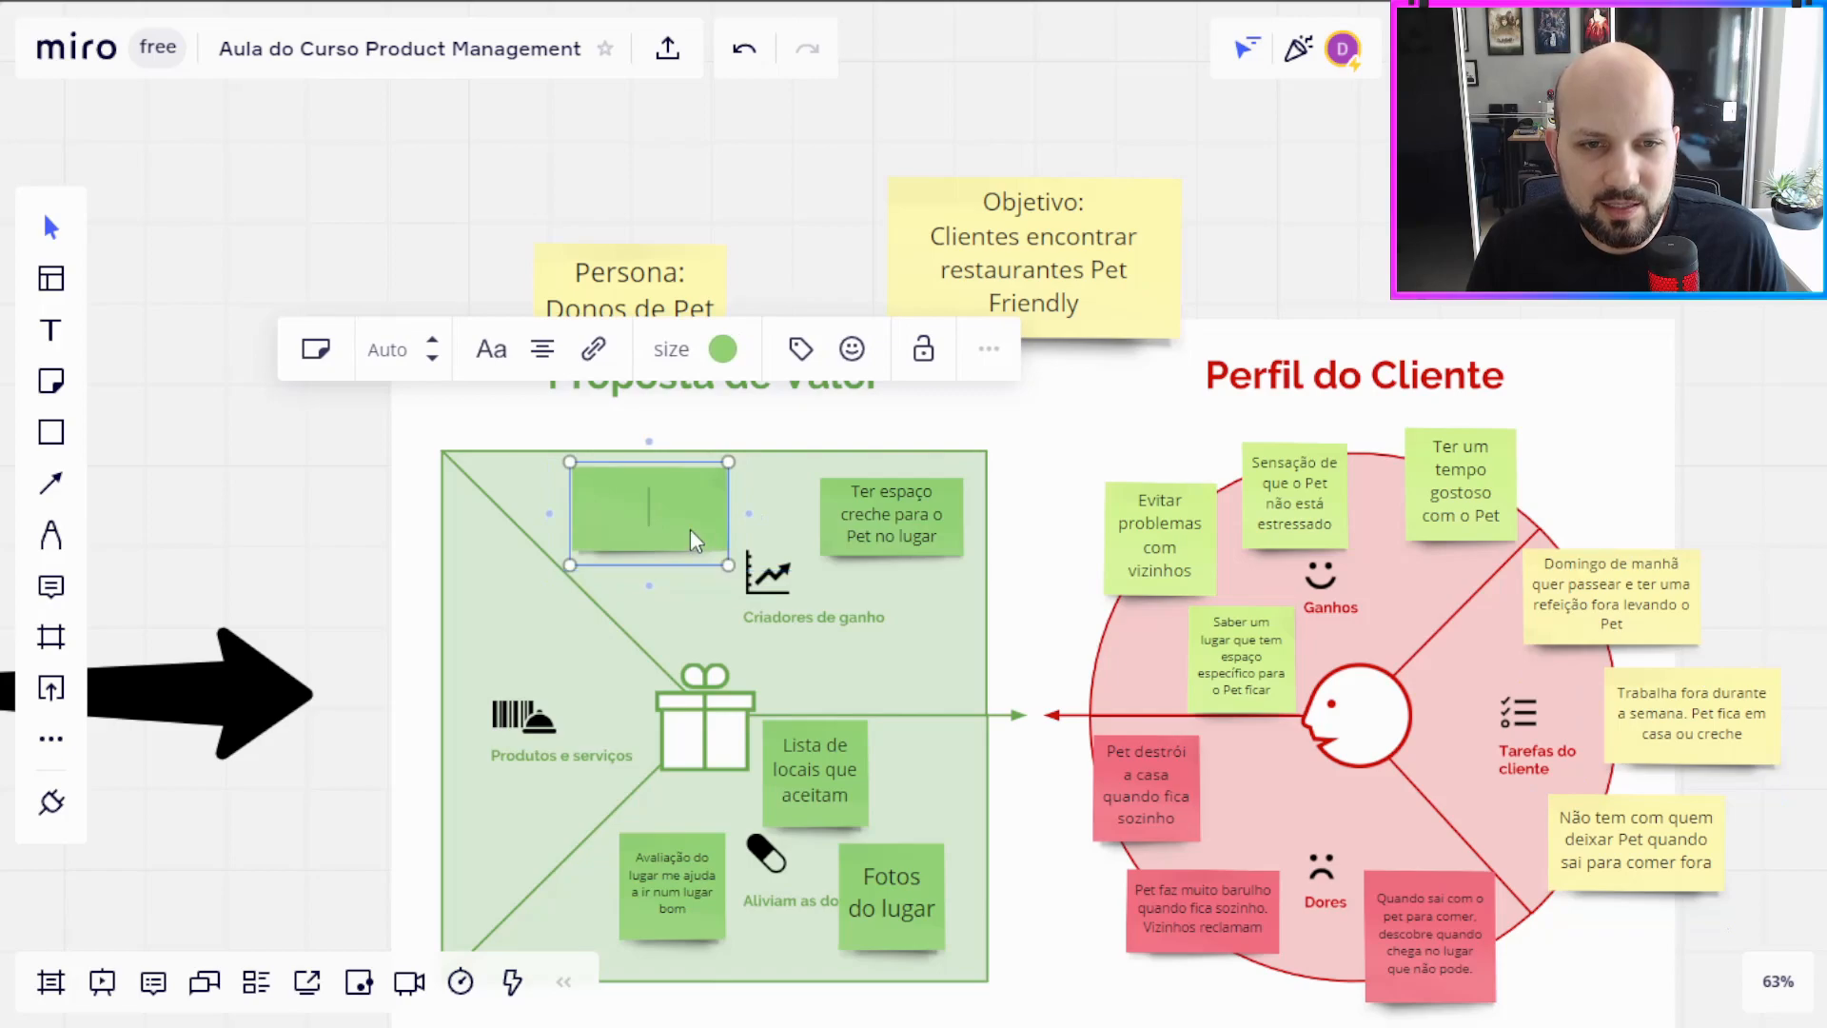
type("Criar um")
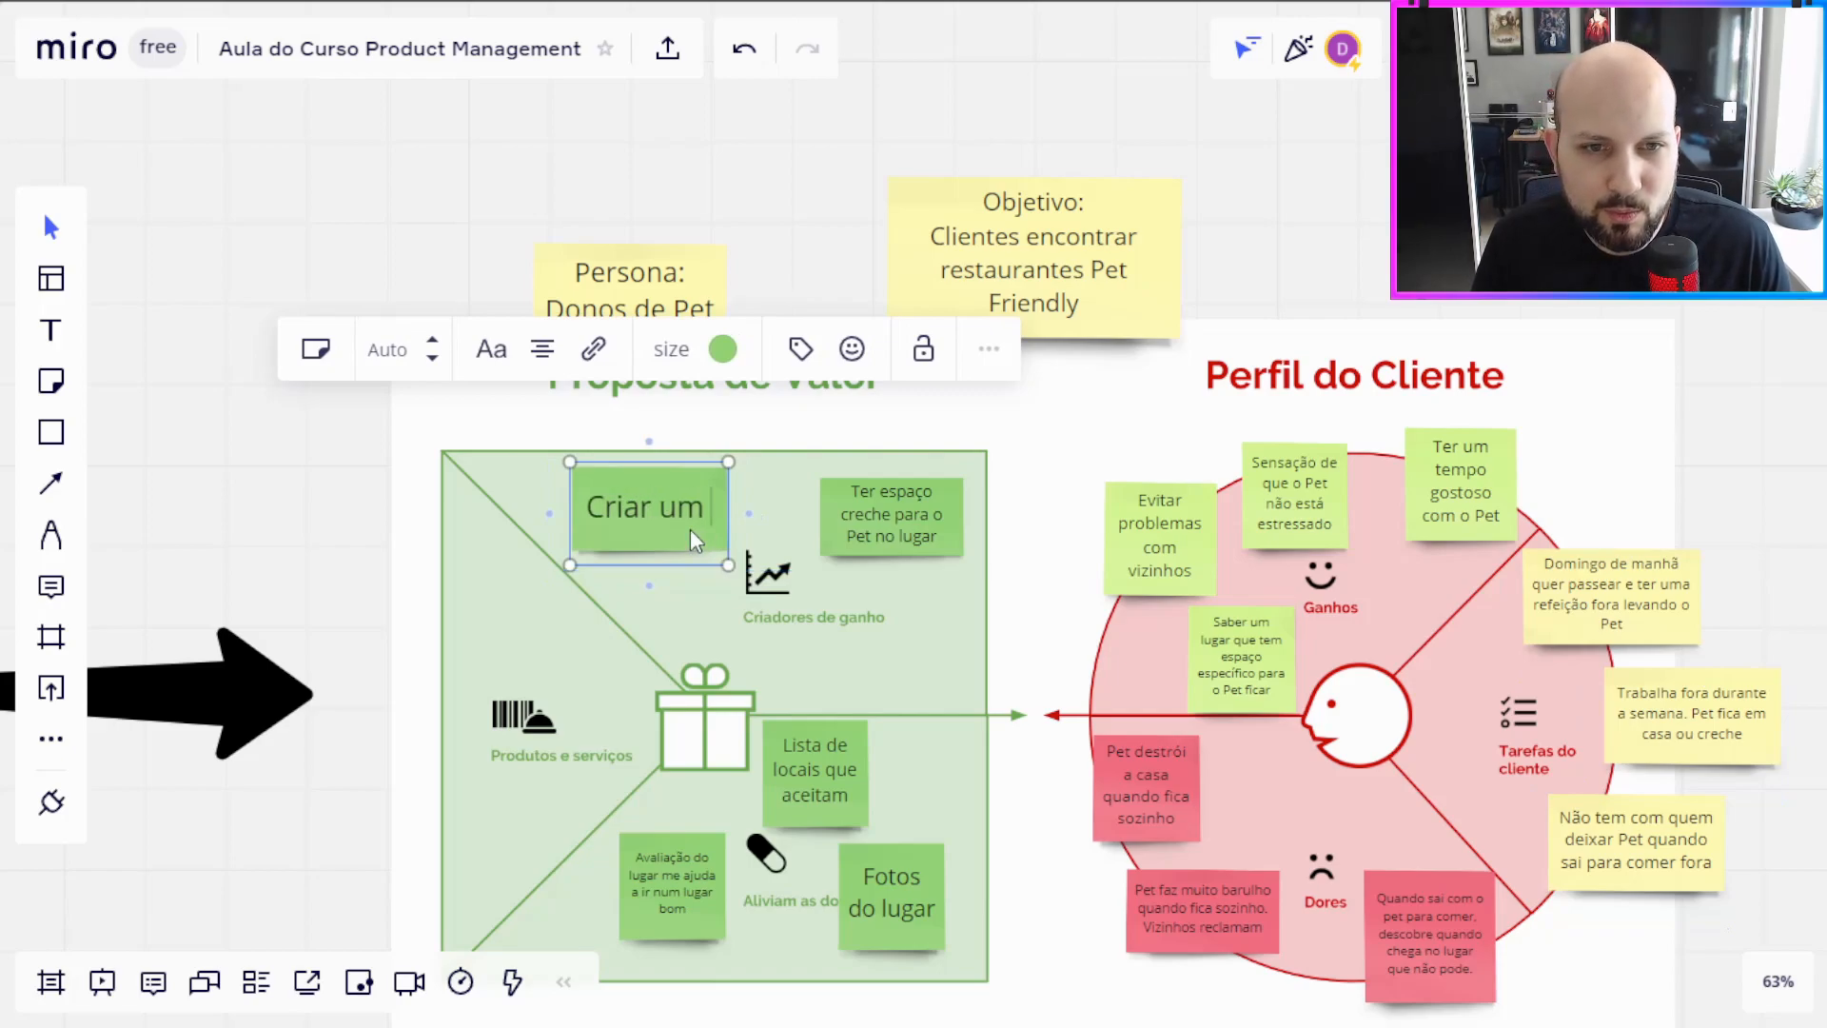
type(" Cupom de desconto p")
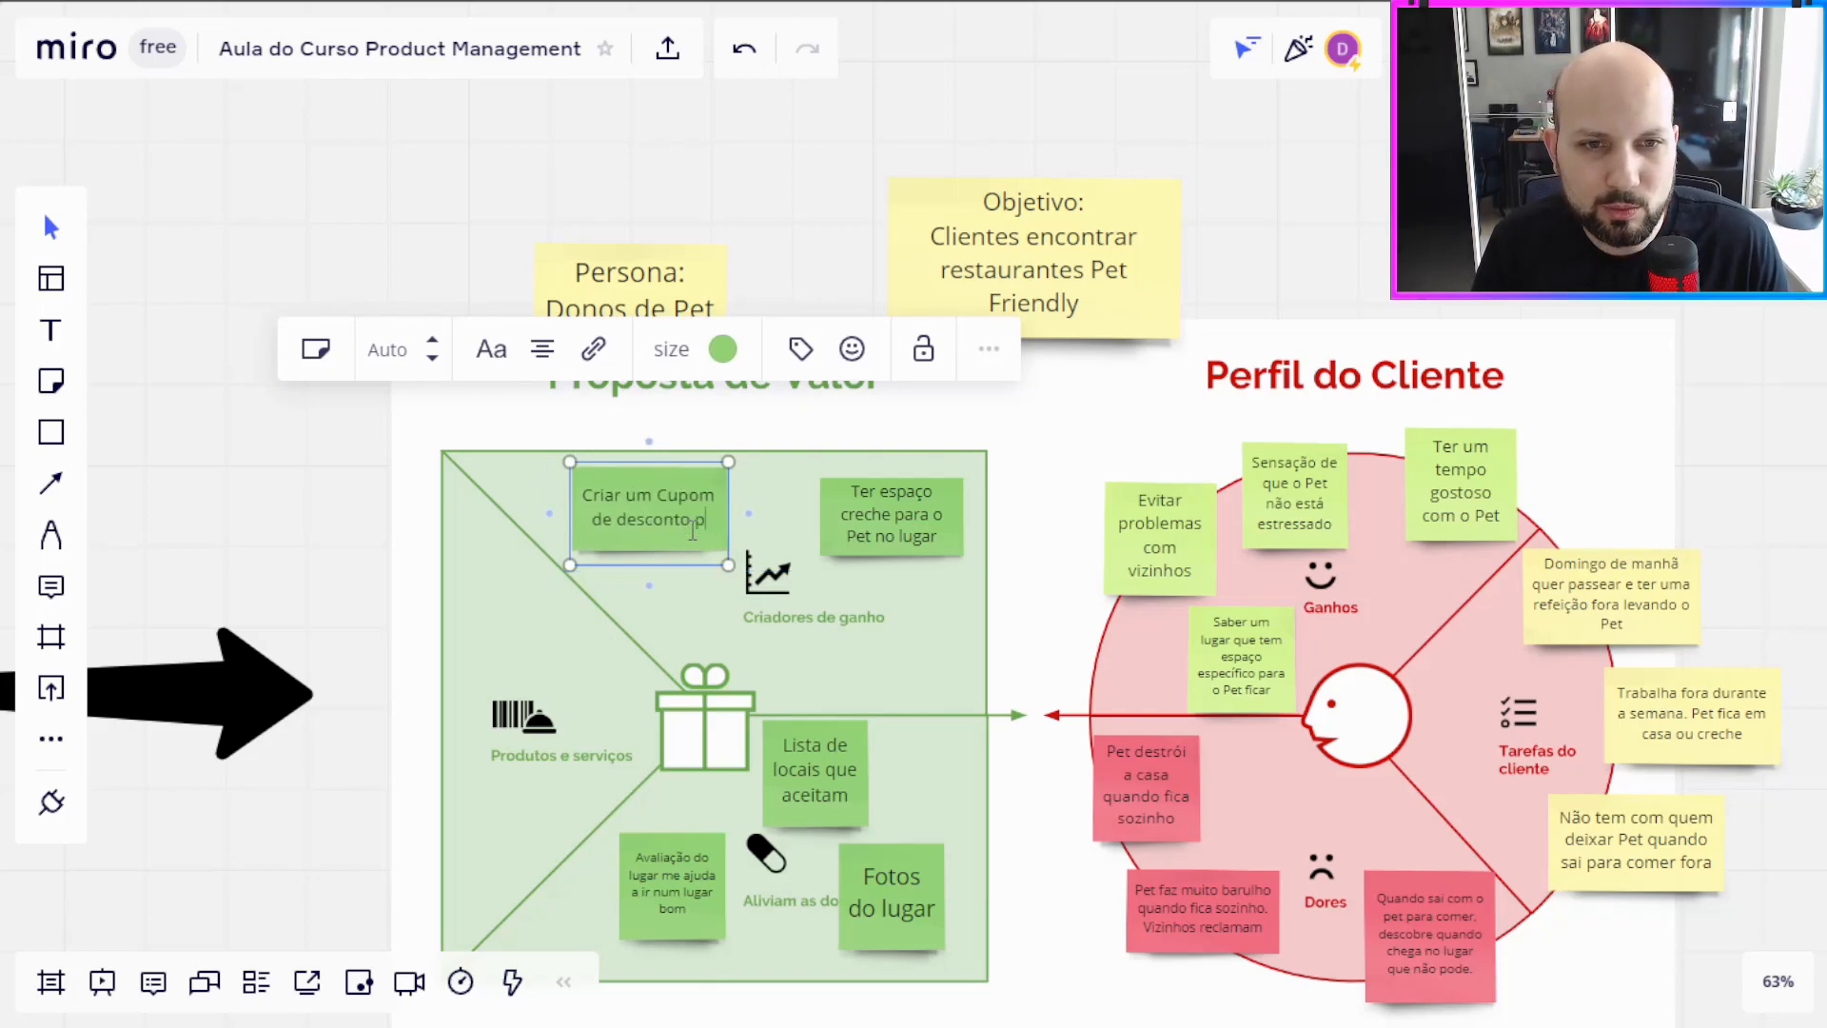
type("ara conhecer o restaurante")
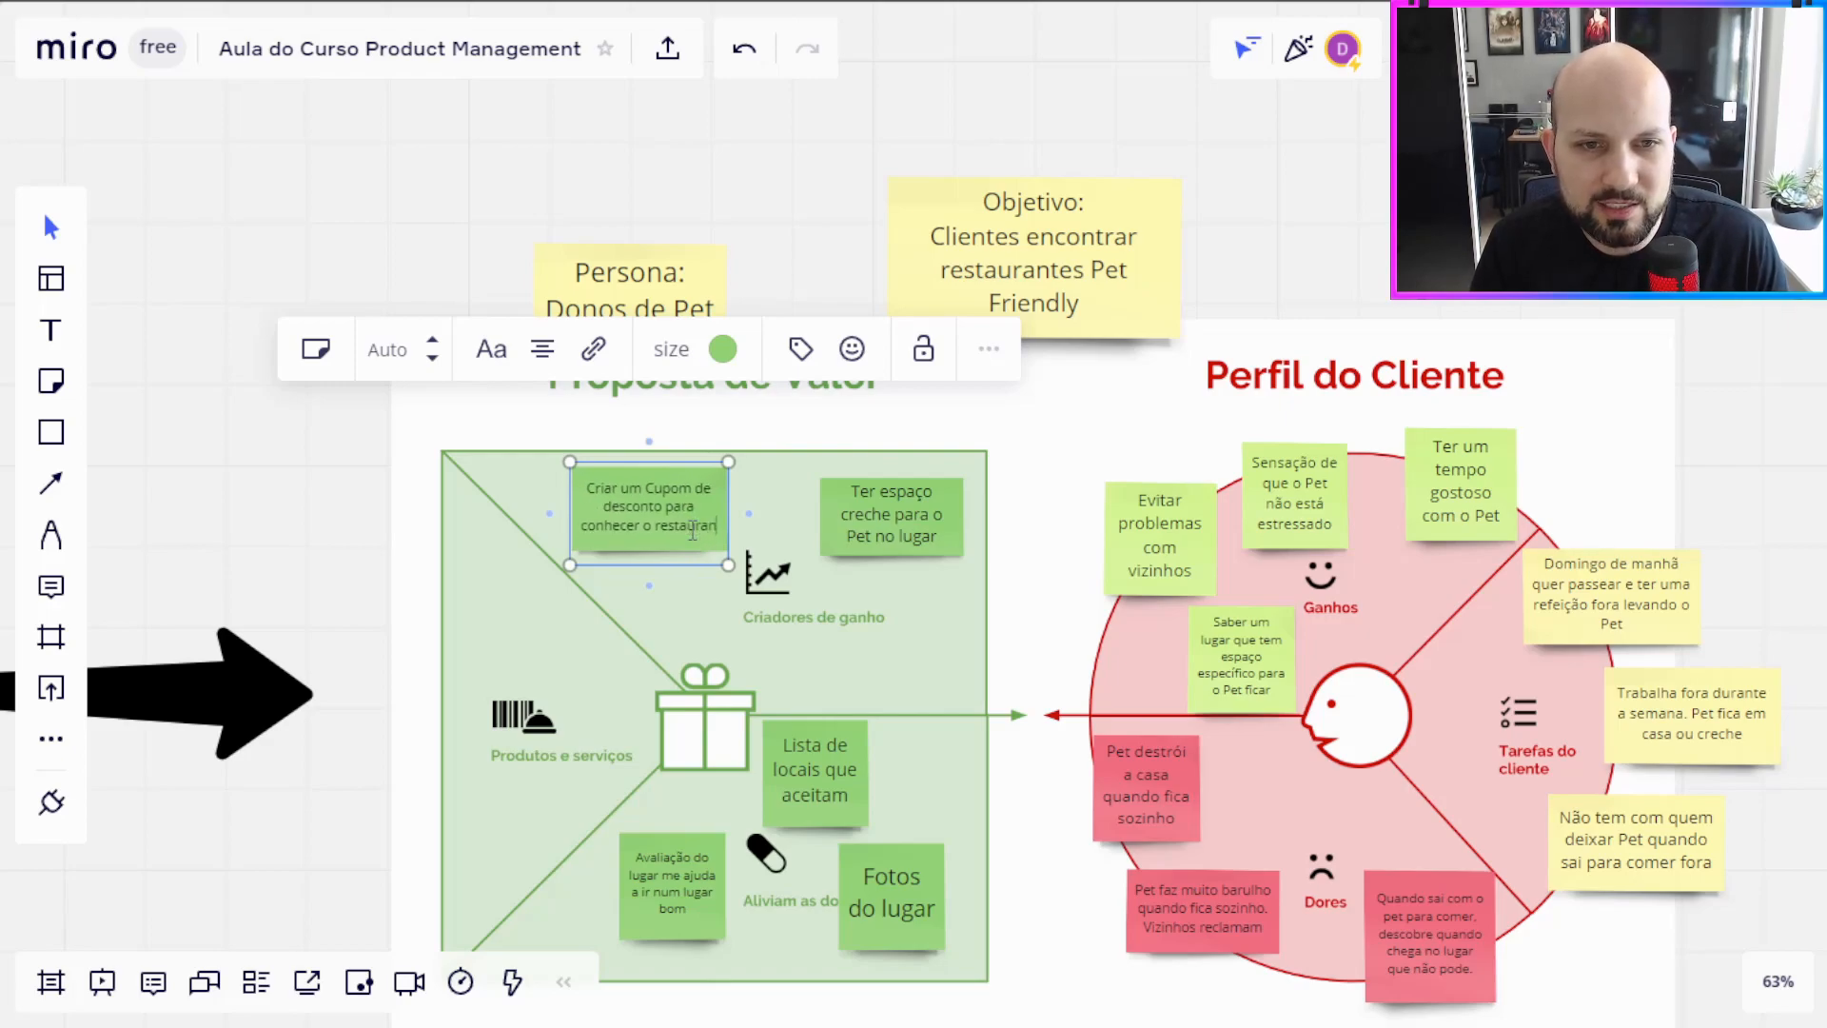
left_click_drag(728, 566, 749, 580)
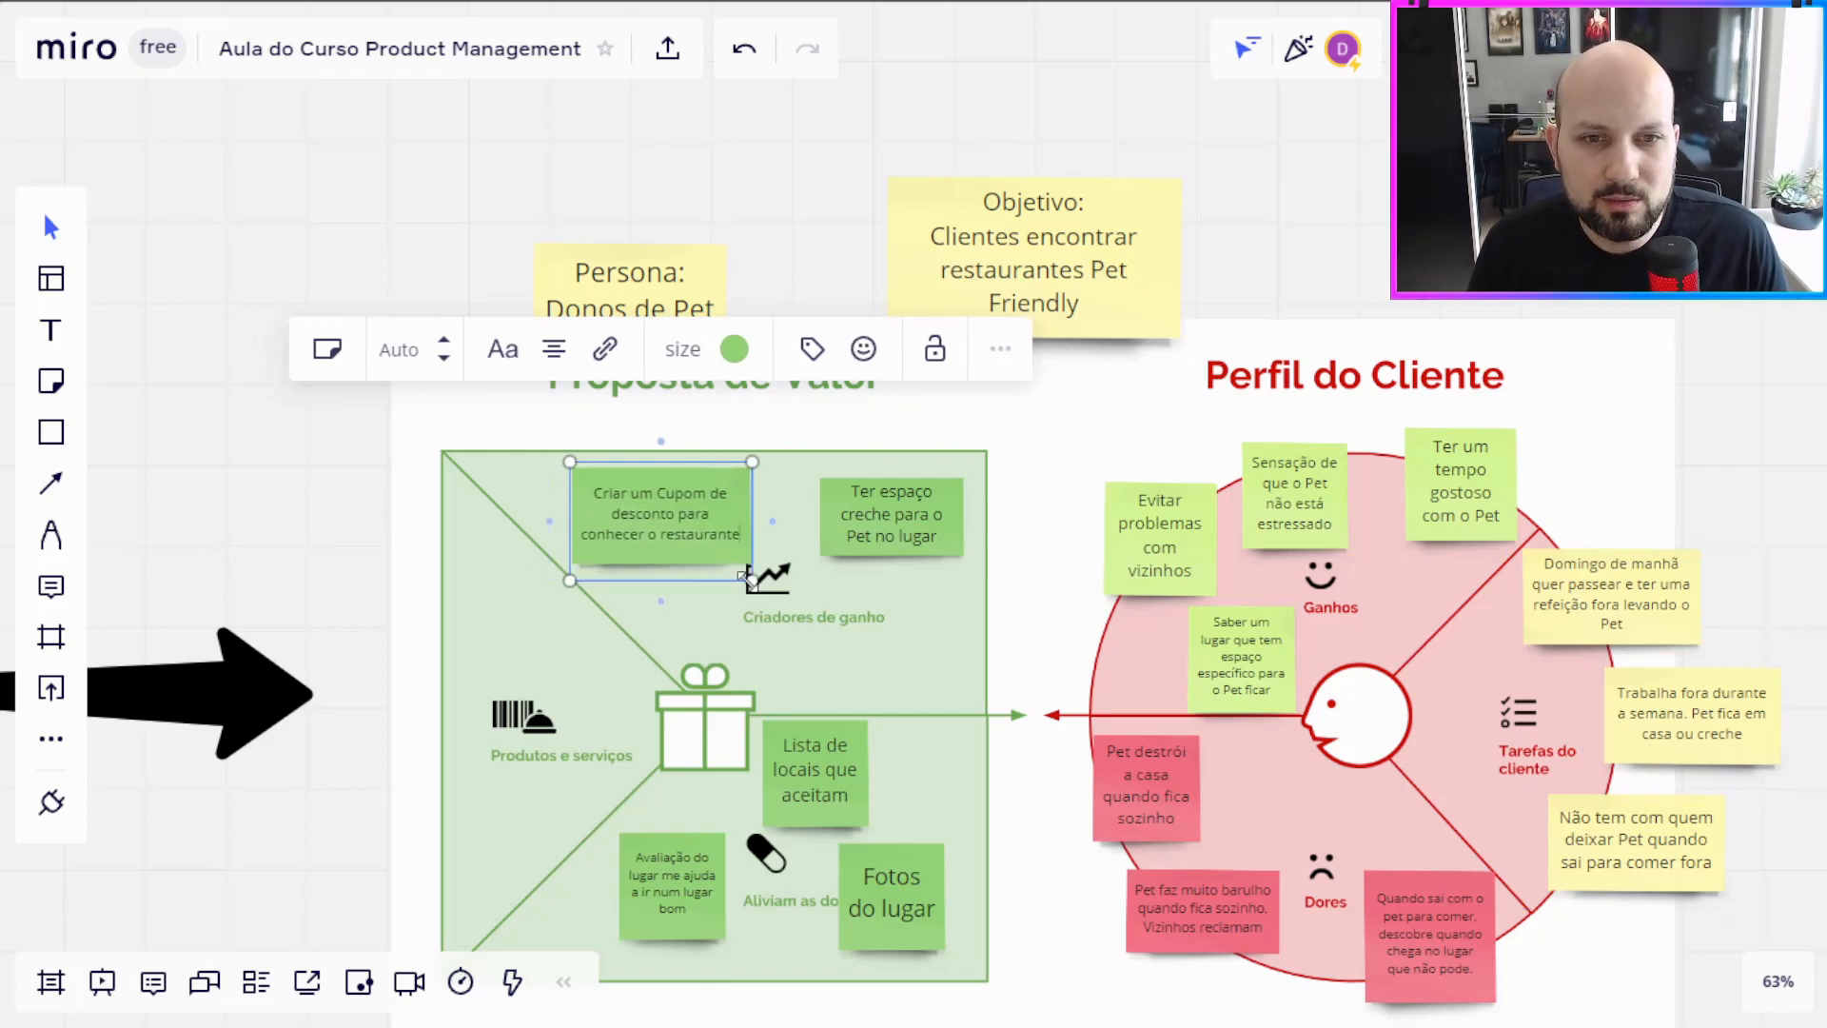
left_click(1414, 614)
key("Escape")
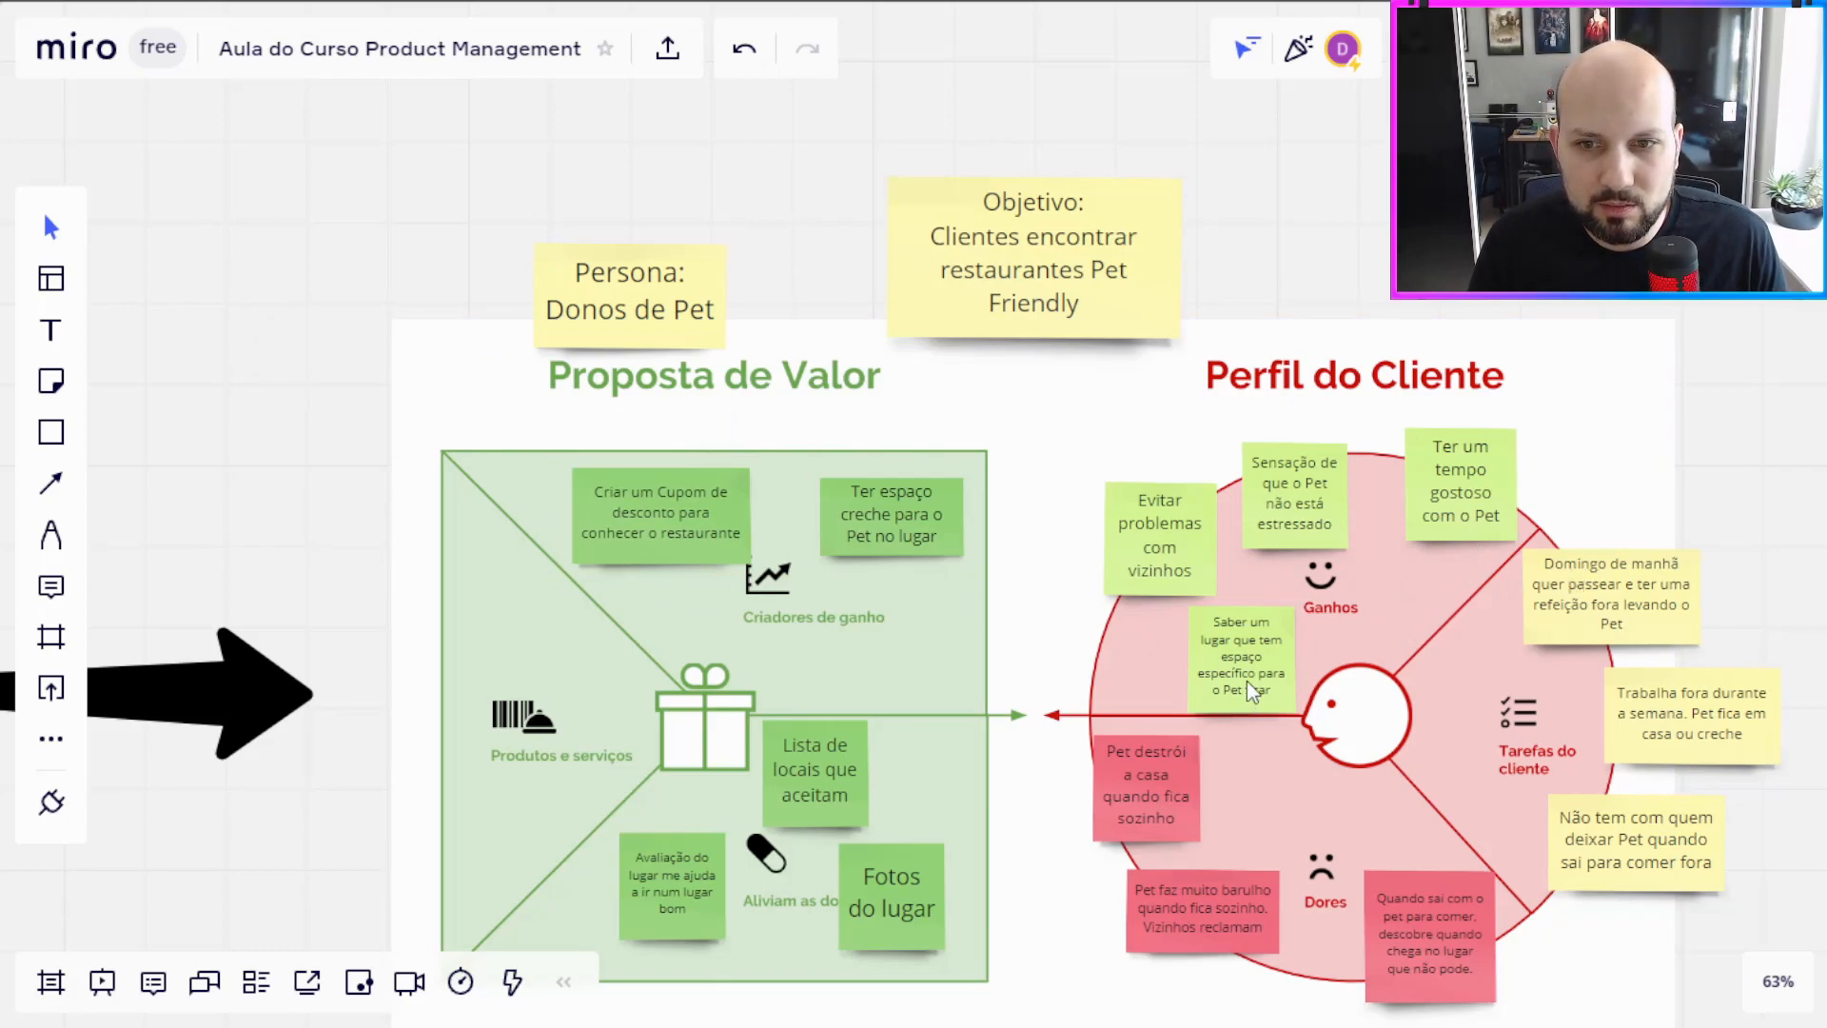
Step: Duplicate the discount coupon note, rewrite the copy as "Combo com Petshops", and place it smaller beside the Criadores de ganho label
left_click(649, 561)
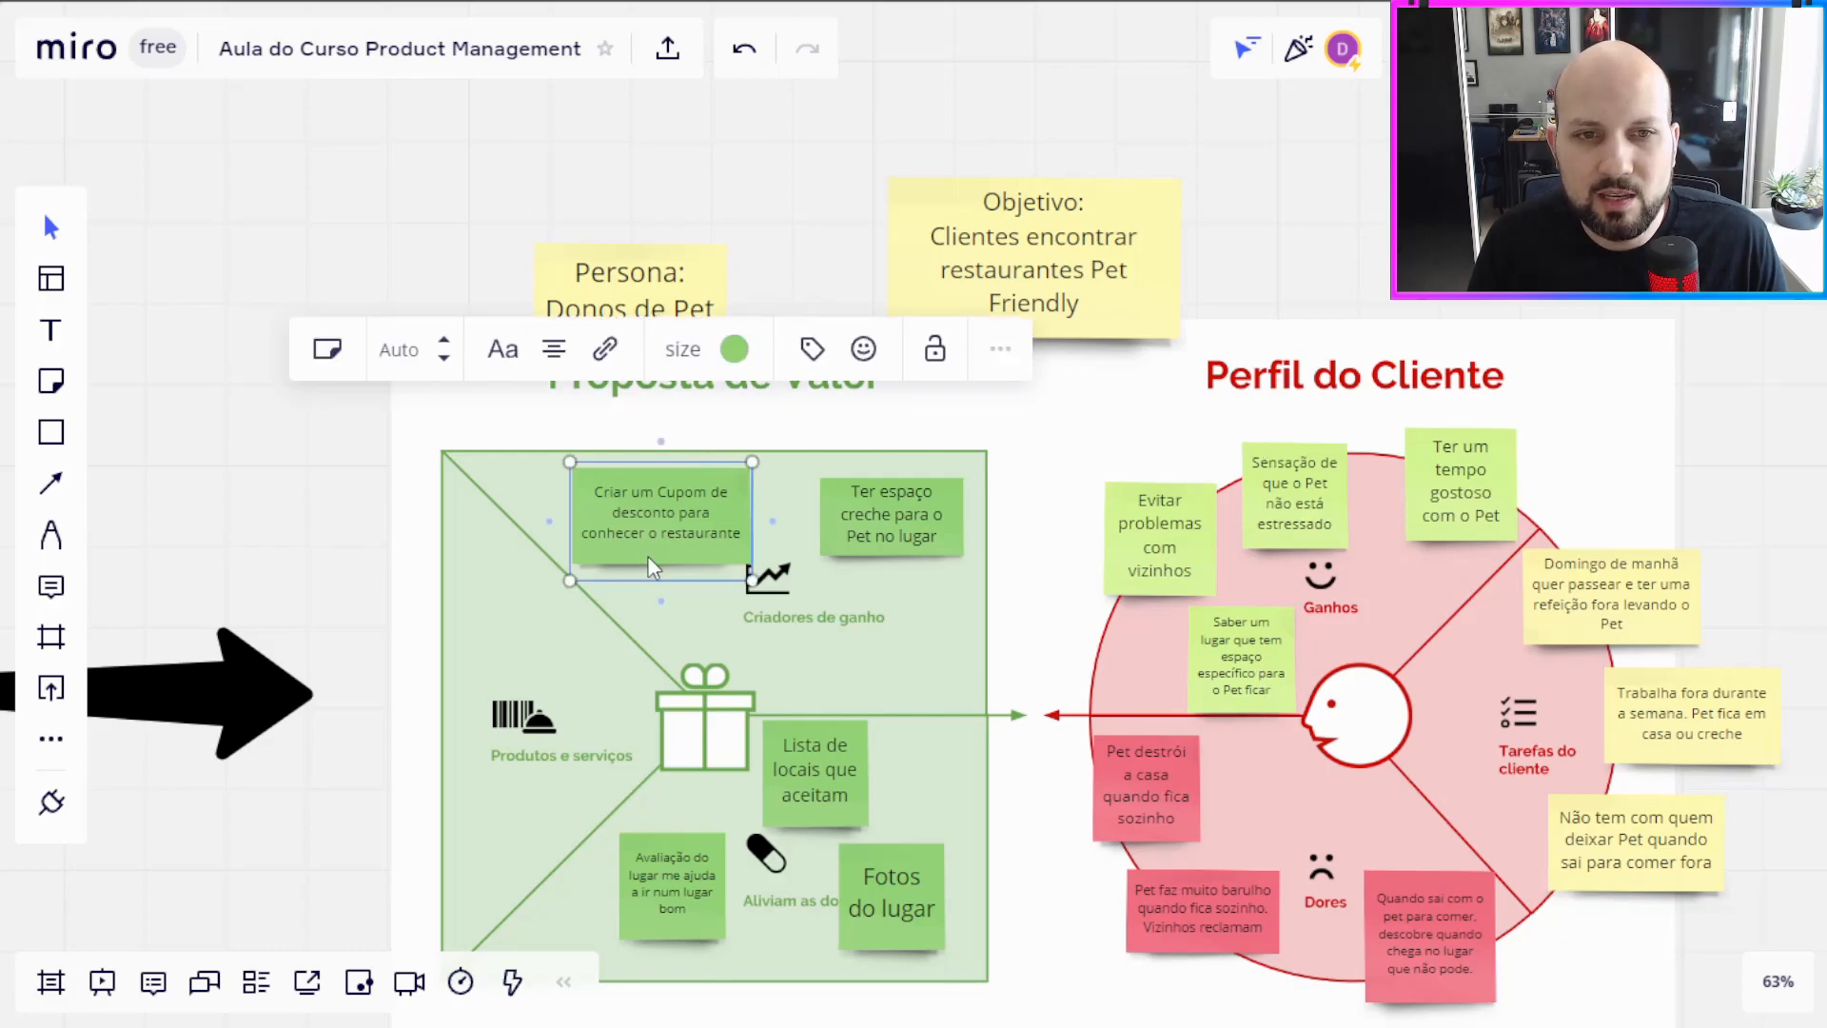
left_click(293, 498)
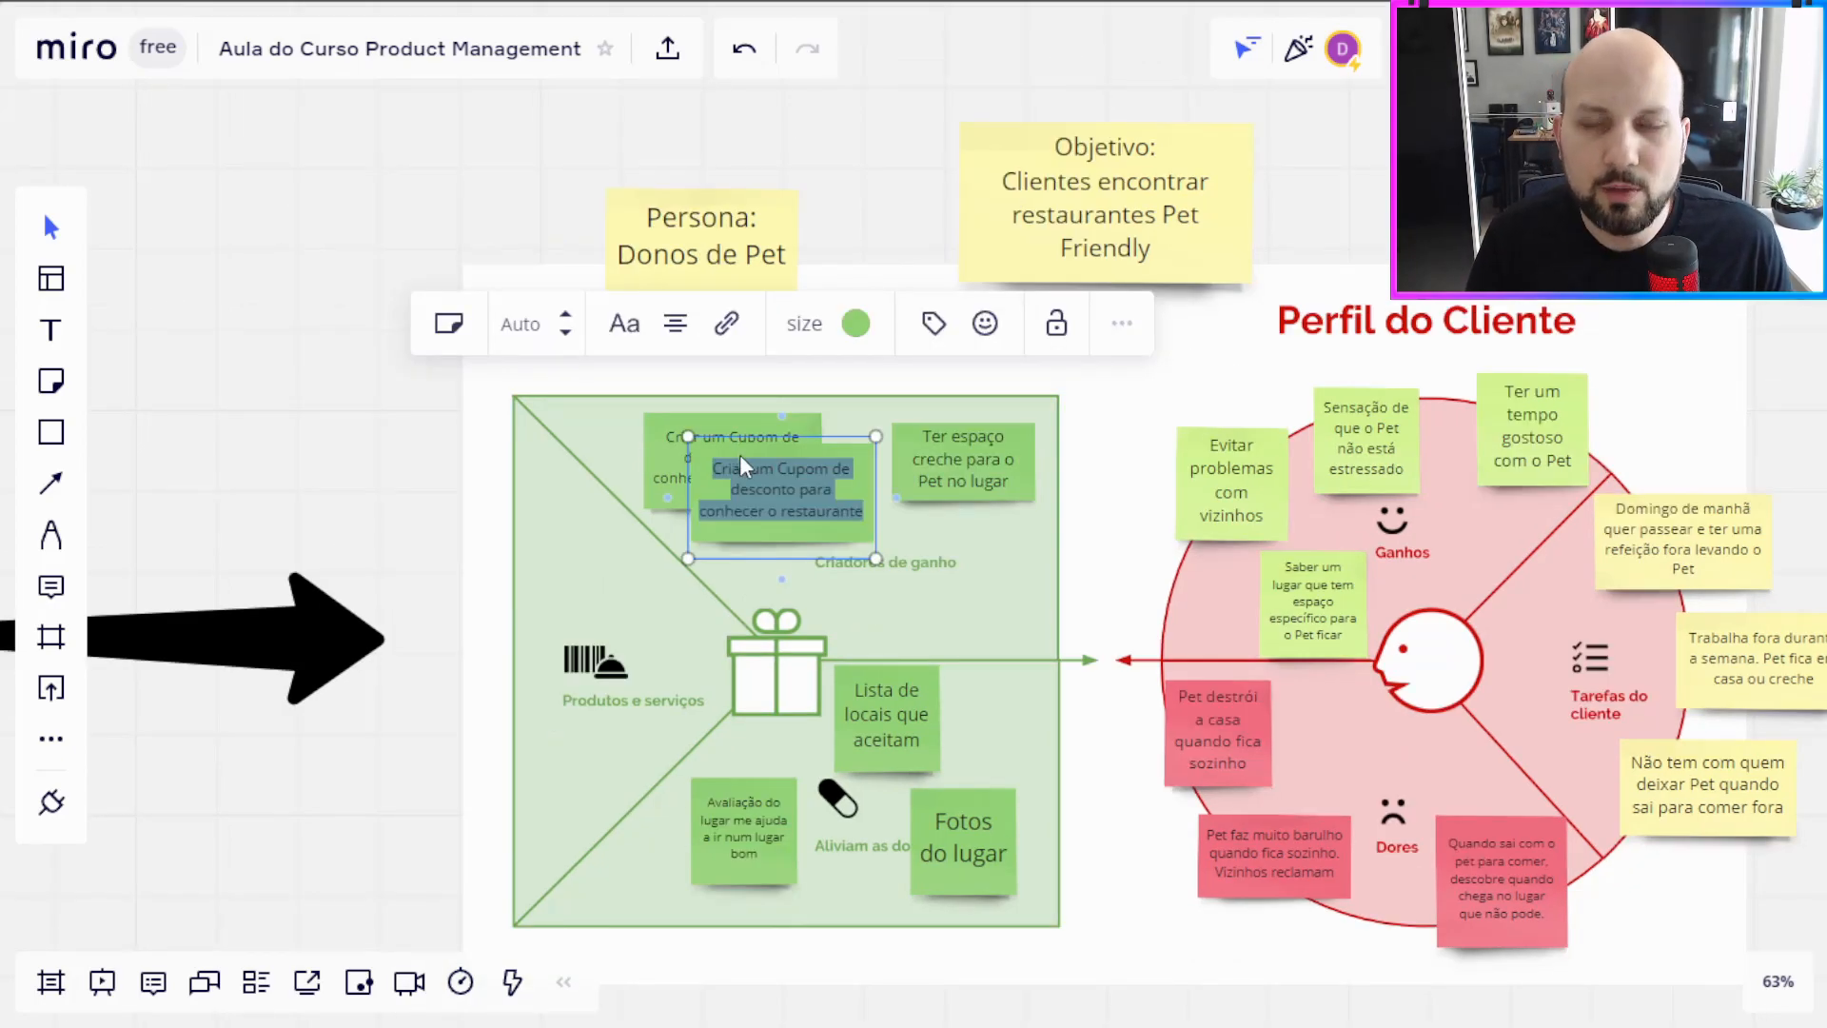
type("Co")
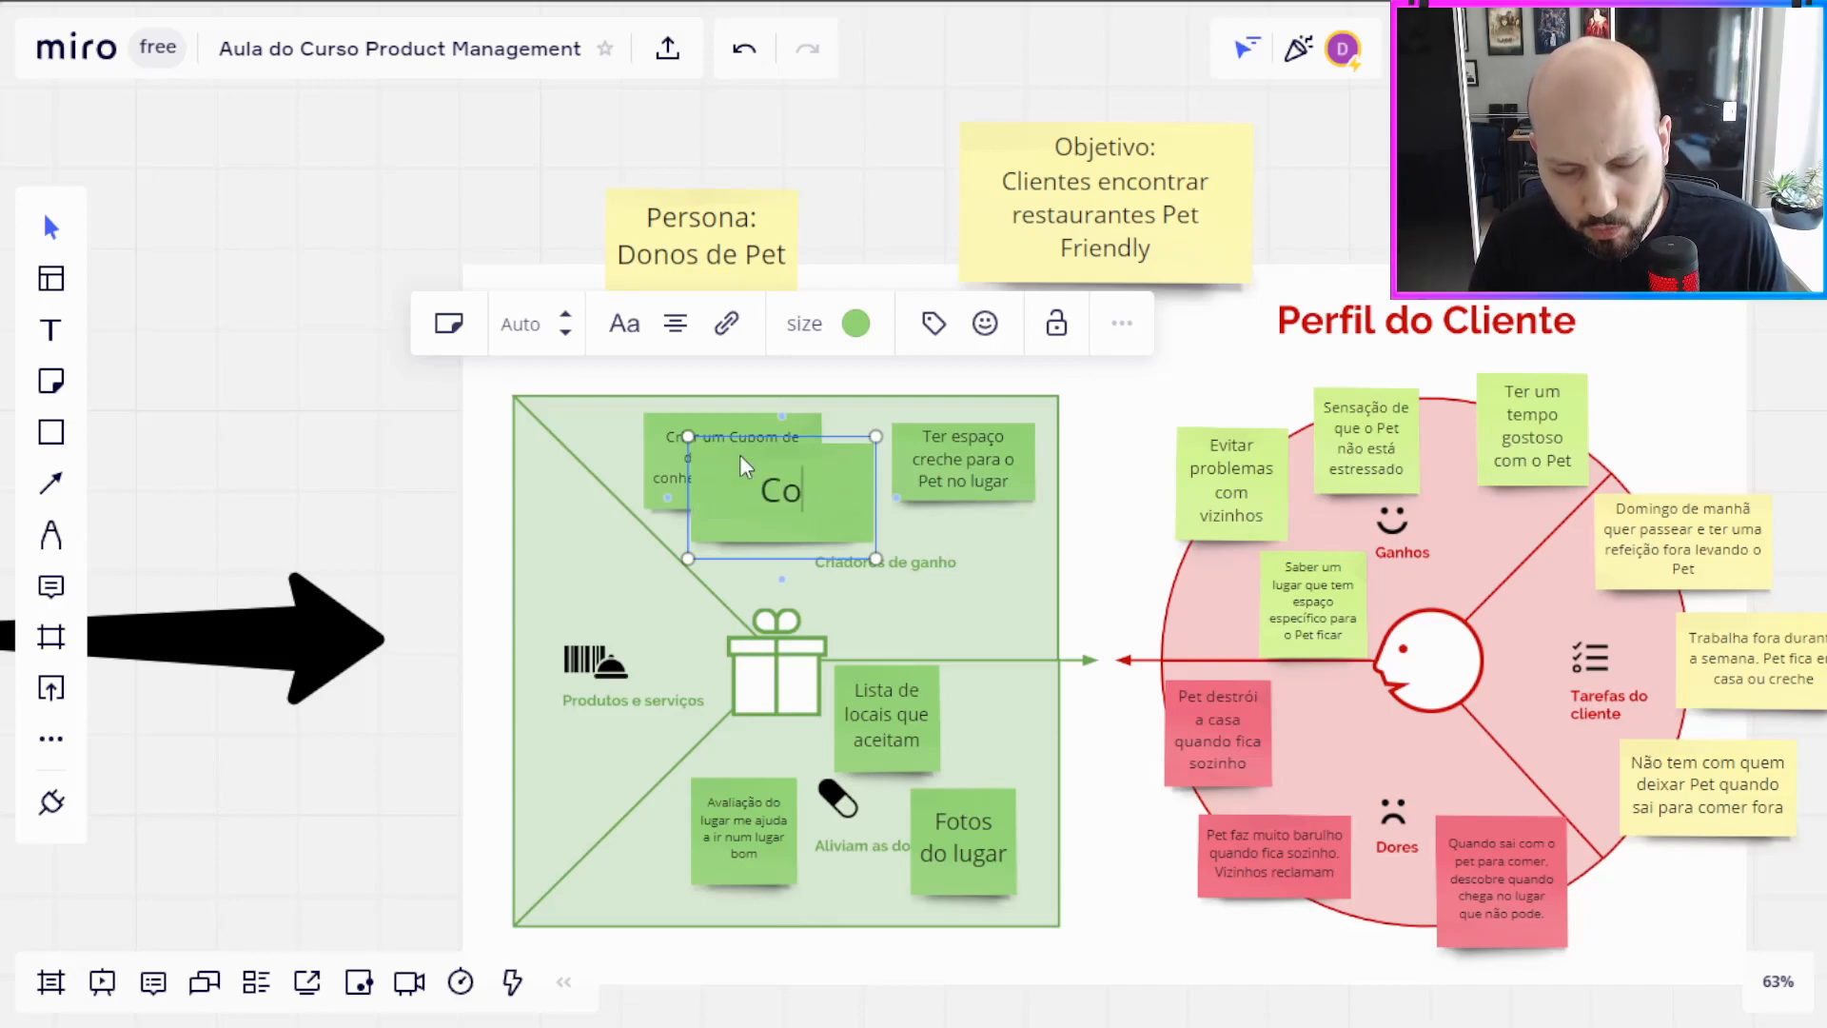
type("mbo com Petshops")
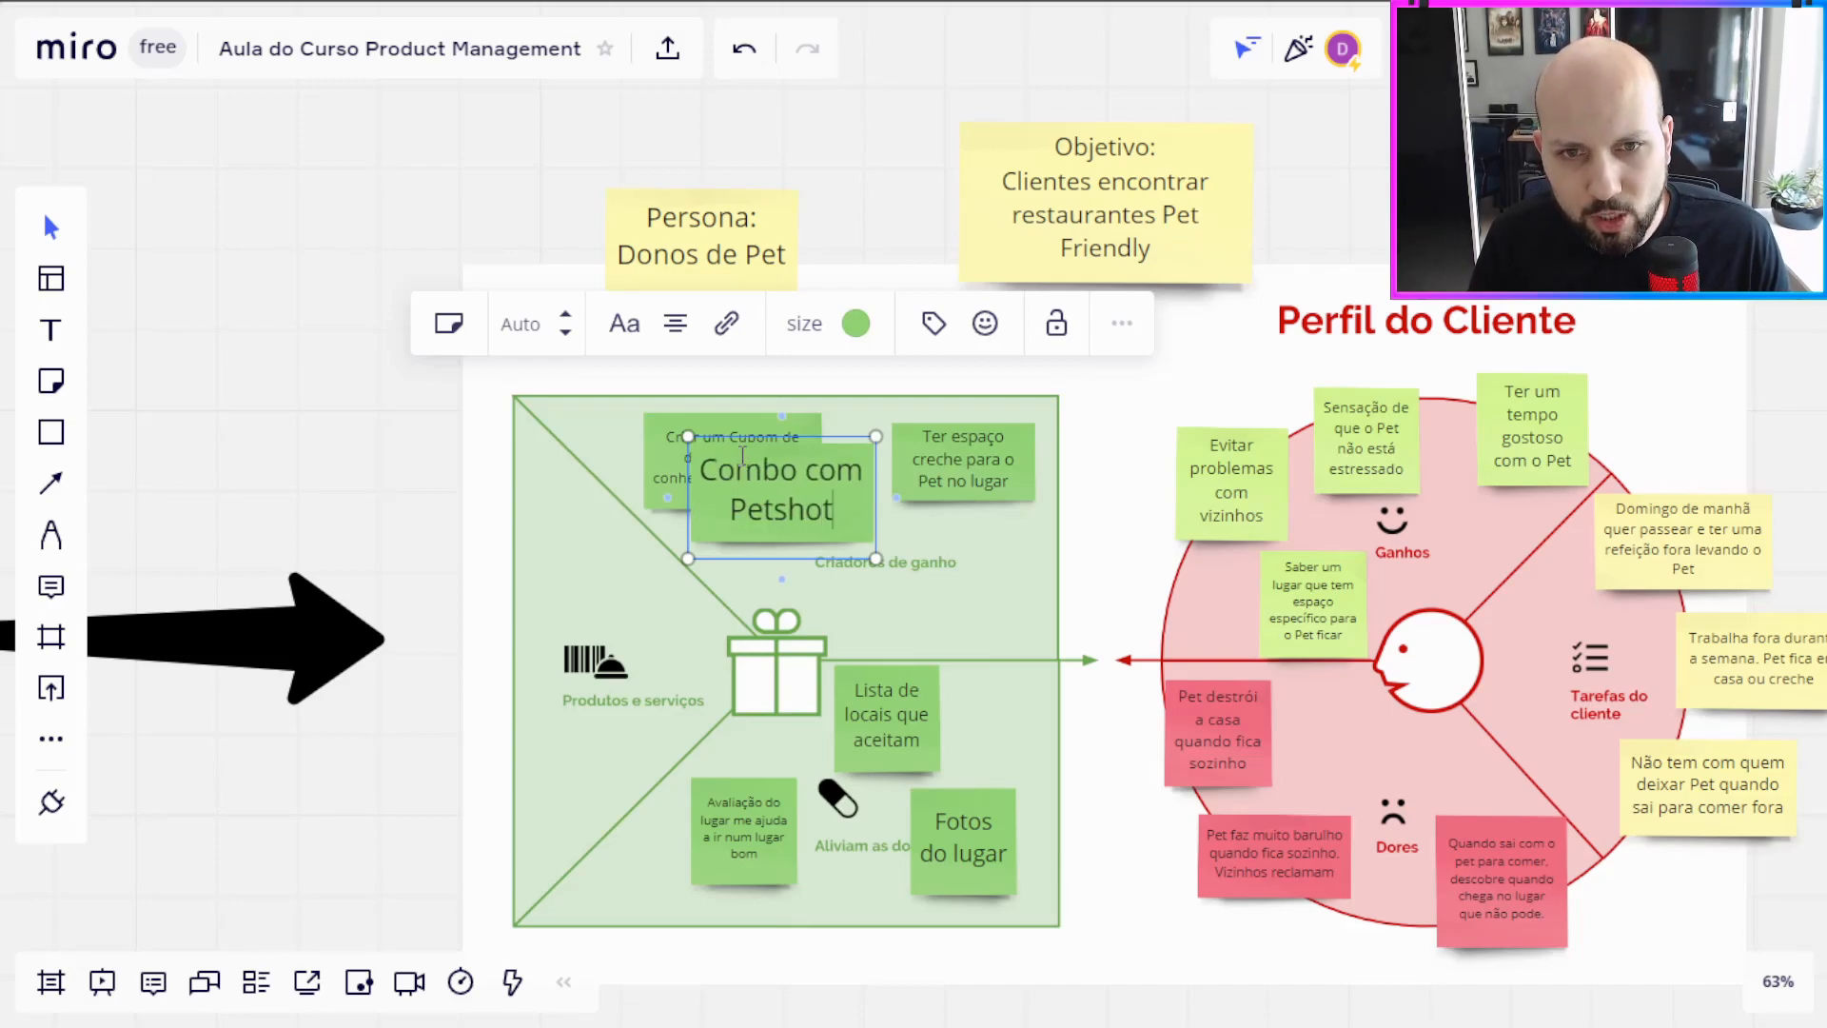
left_click(574, 476)
left_click(859, 535)
left_click_drag(859, 535, 1082, 620)
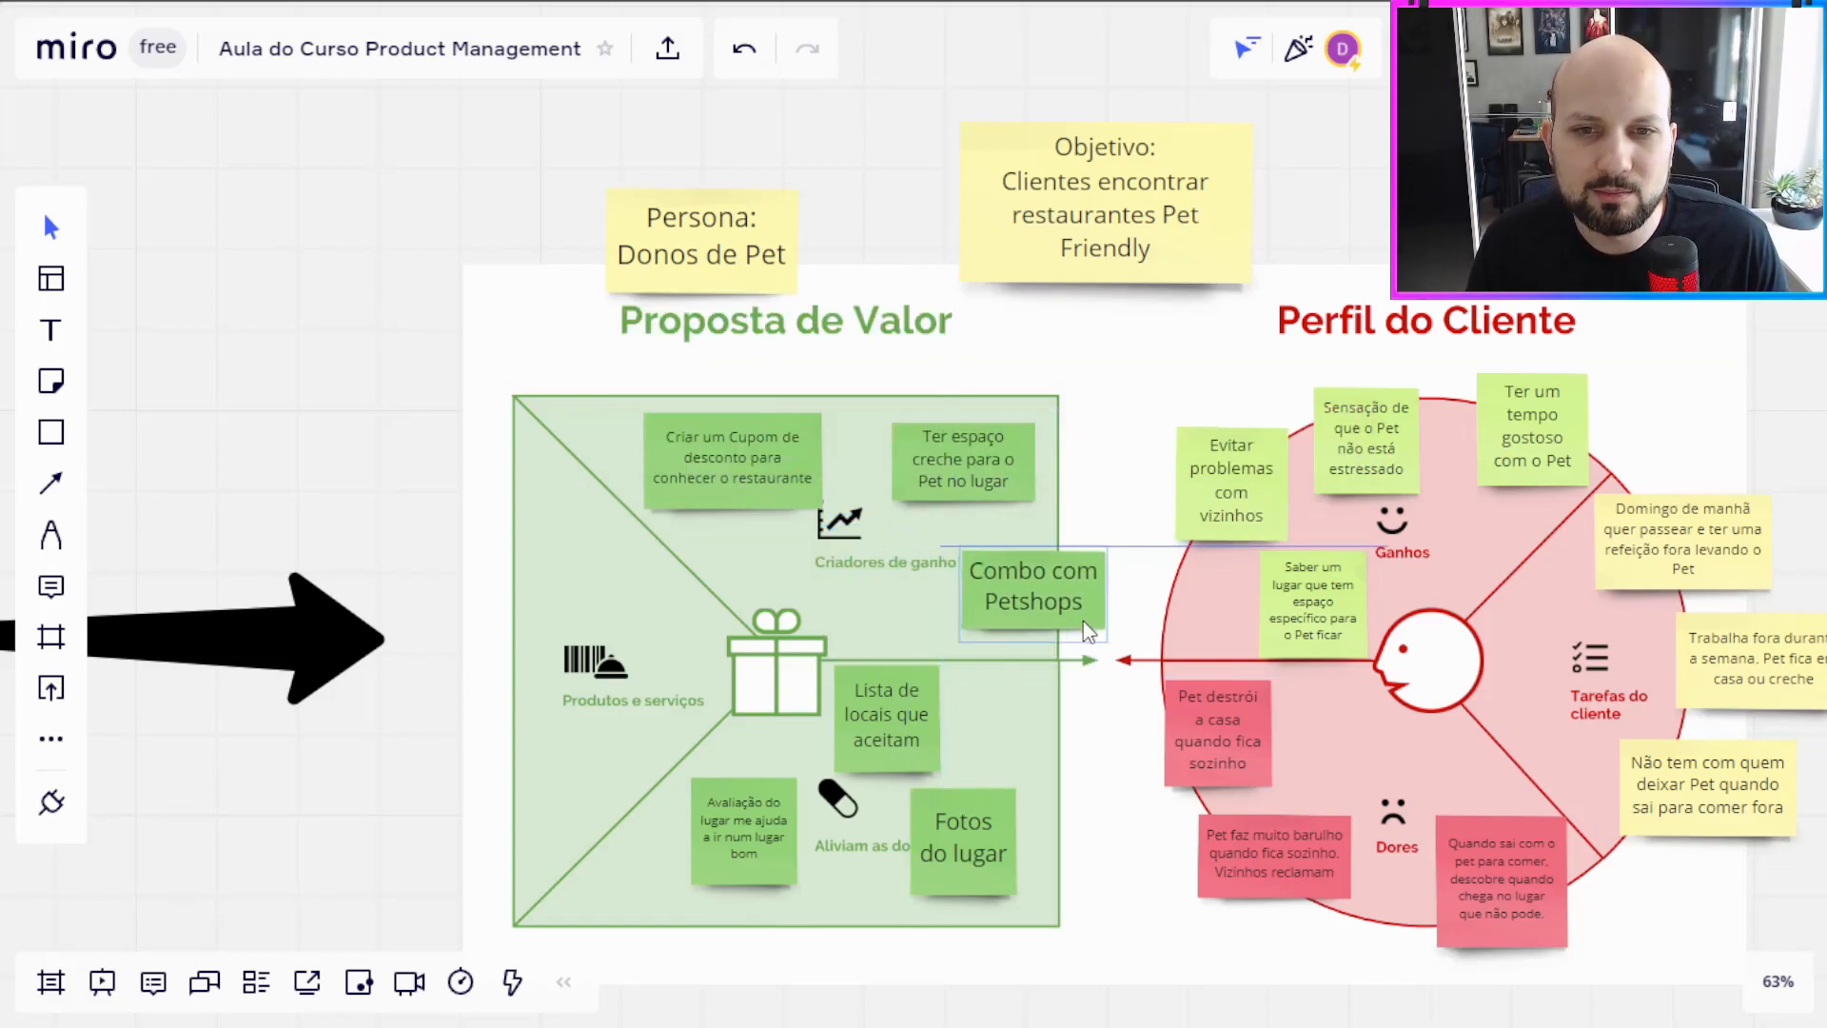
left_click(615, 613)
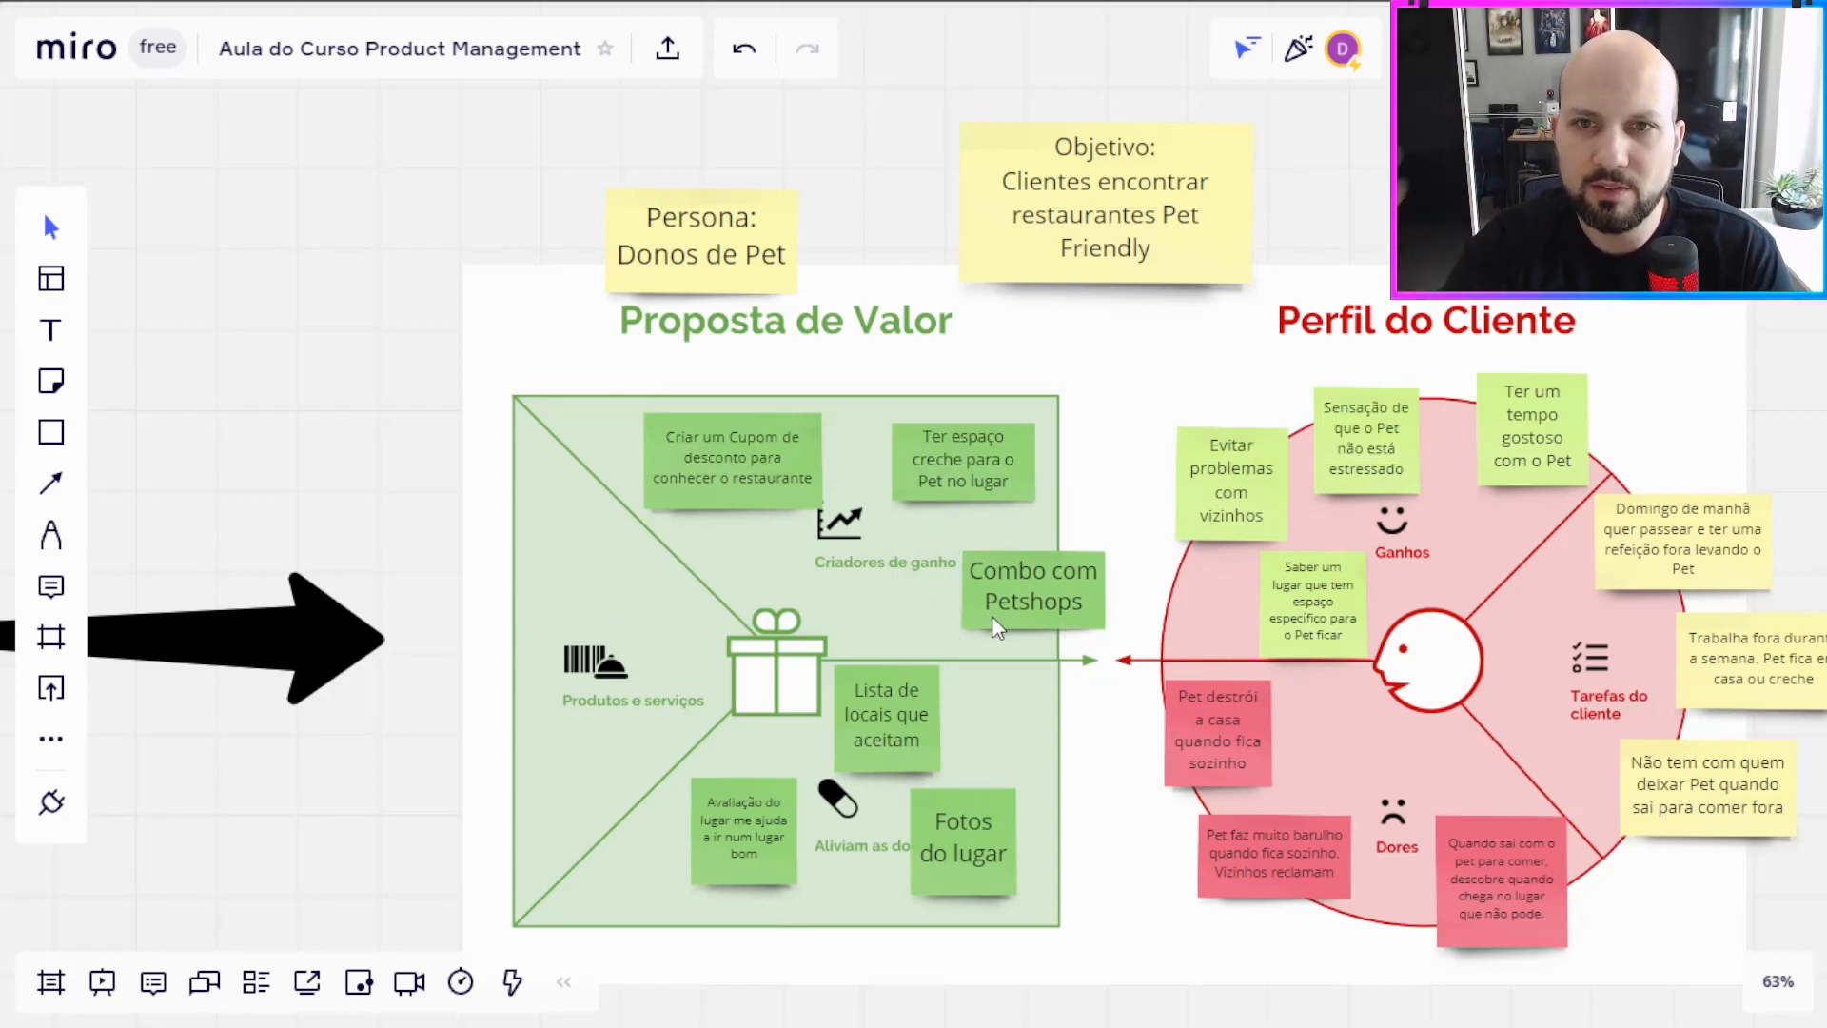
left_click_drag(1396, 202, 1316, 141)
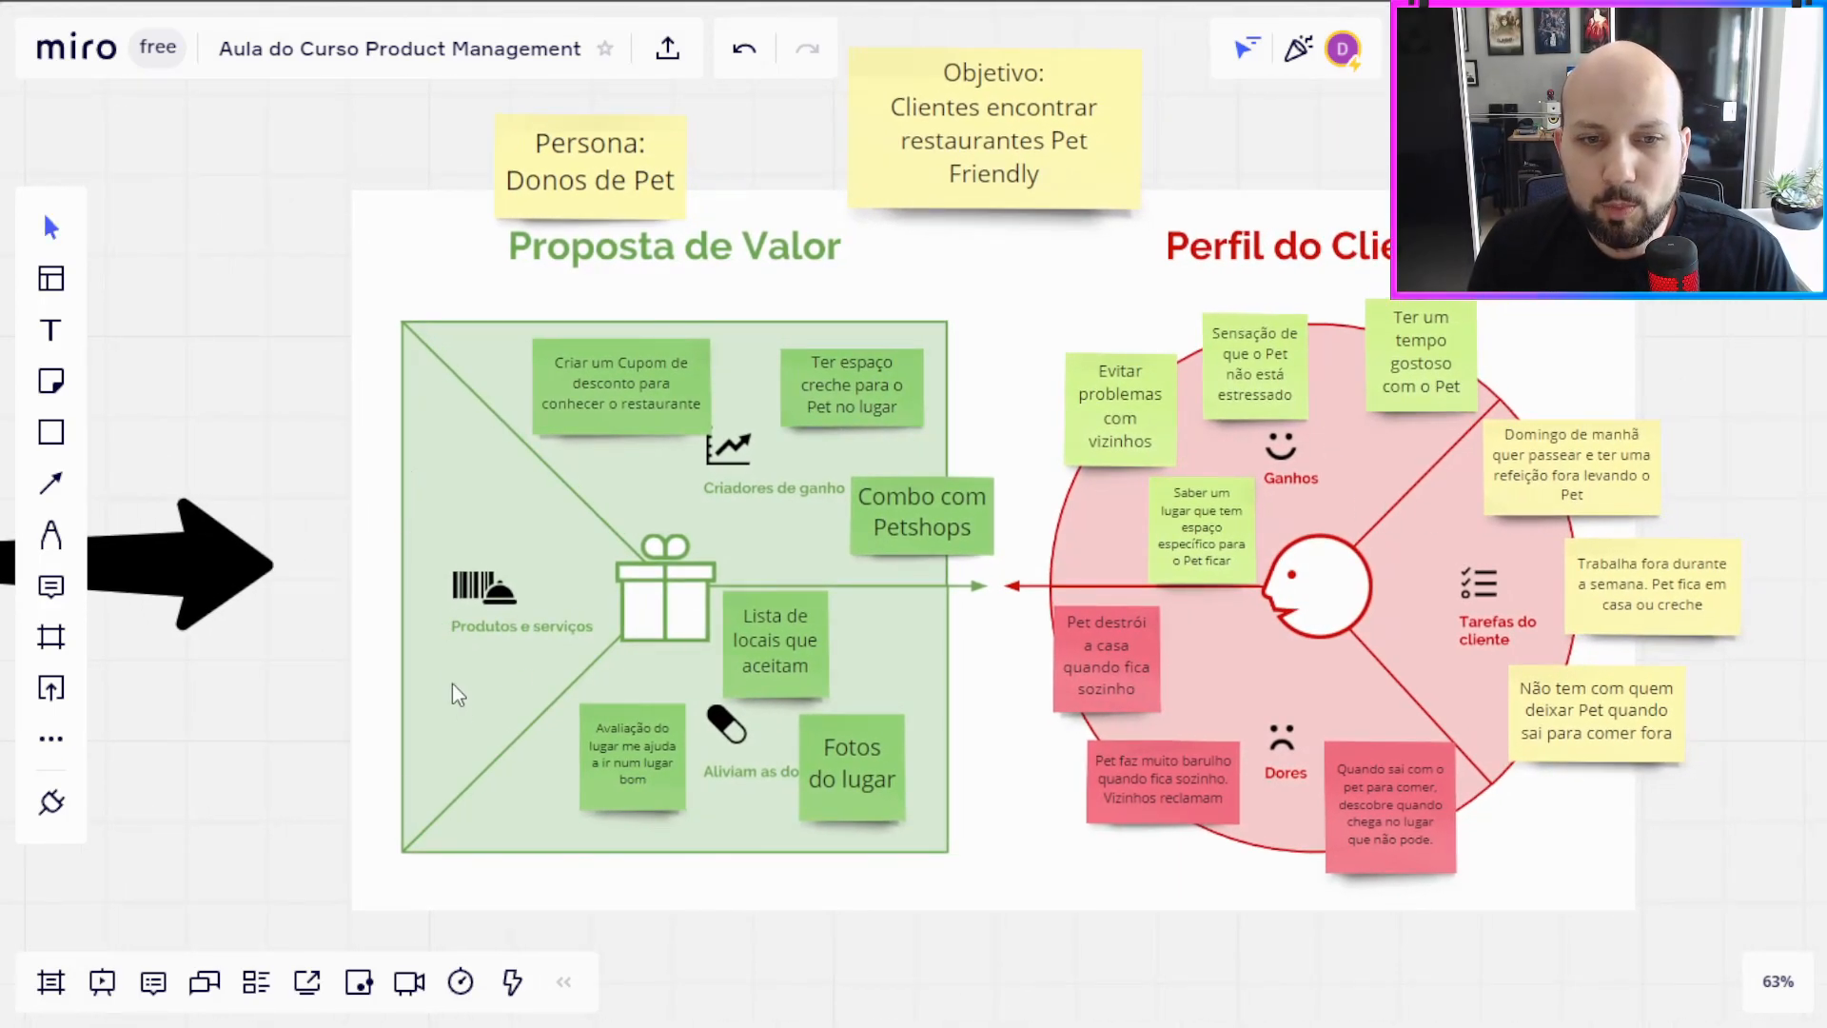
left_click(651, 806)
left_click_drag(649, 805, 658, 821)
key("Delete")
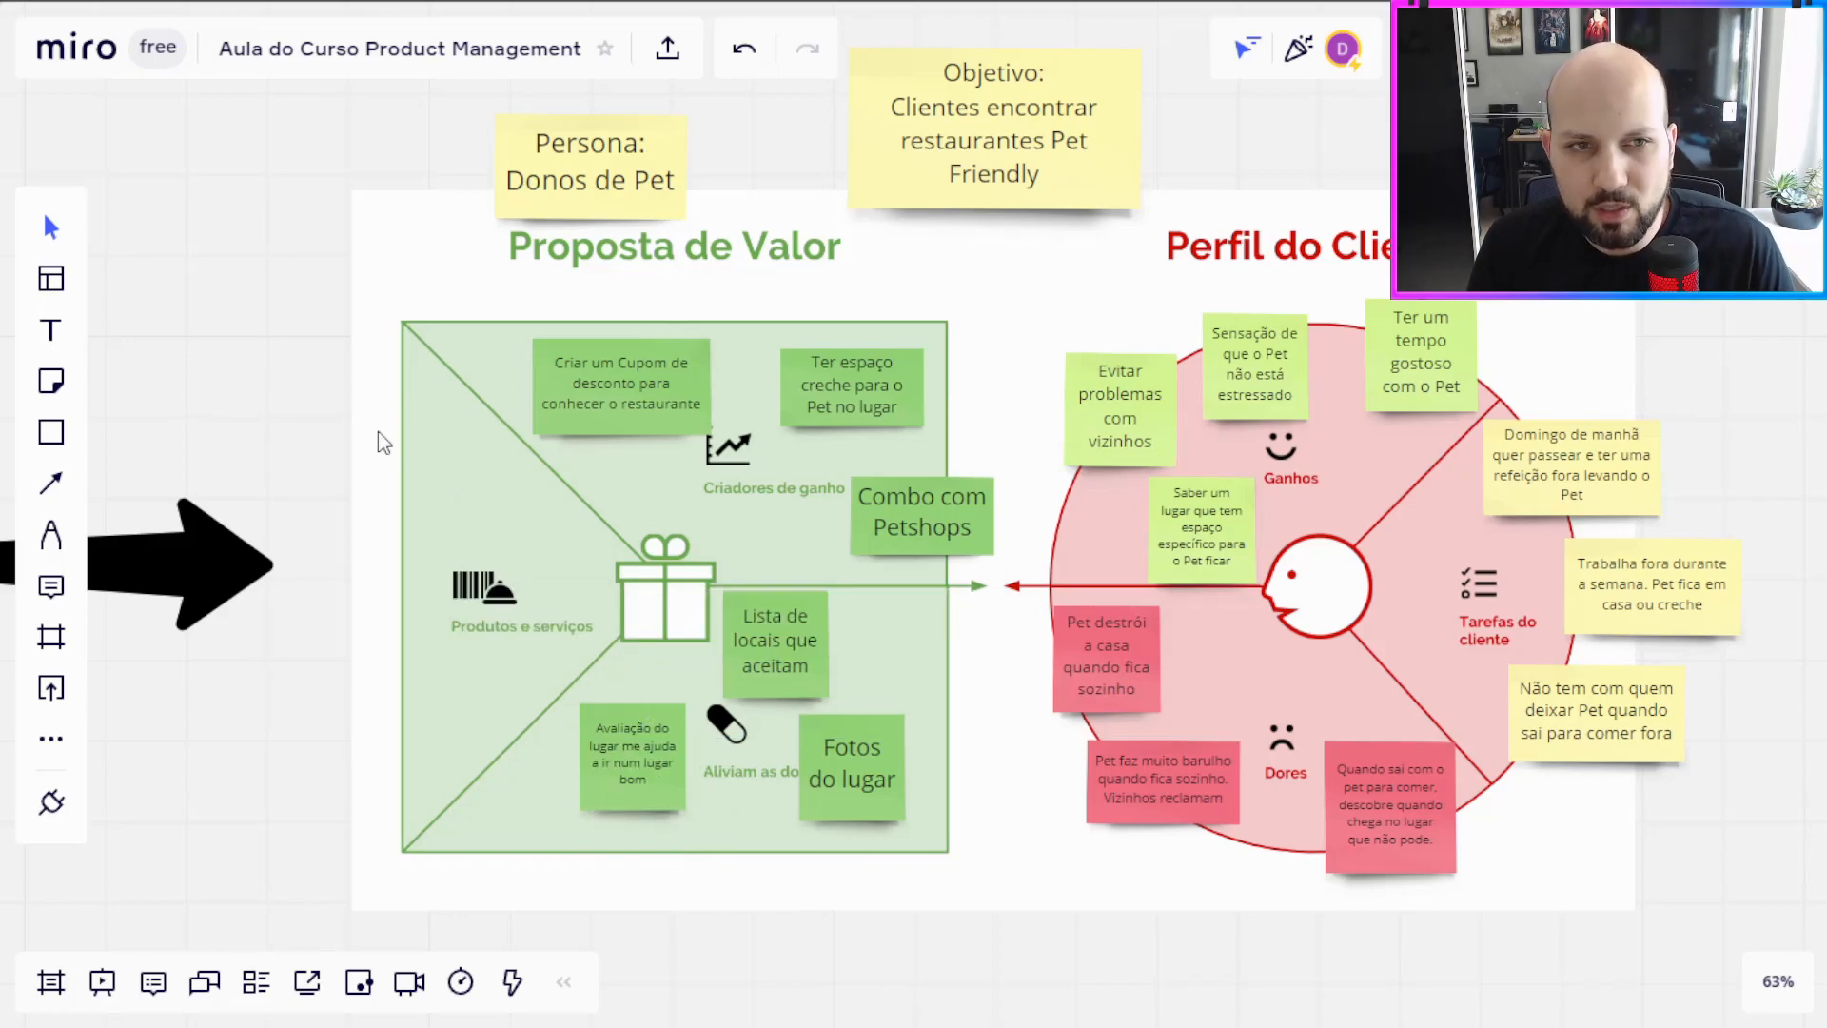
Step: Add three blank orange sticky notes in a column along the outer edge of the Produtos e serviços section
left_click(53, 383)
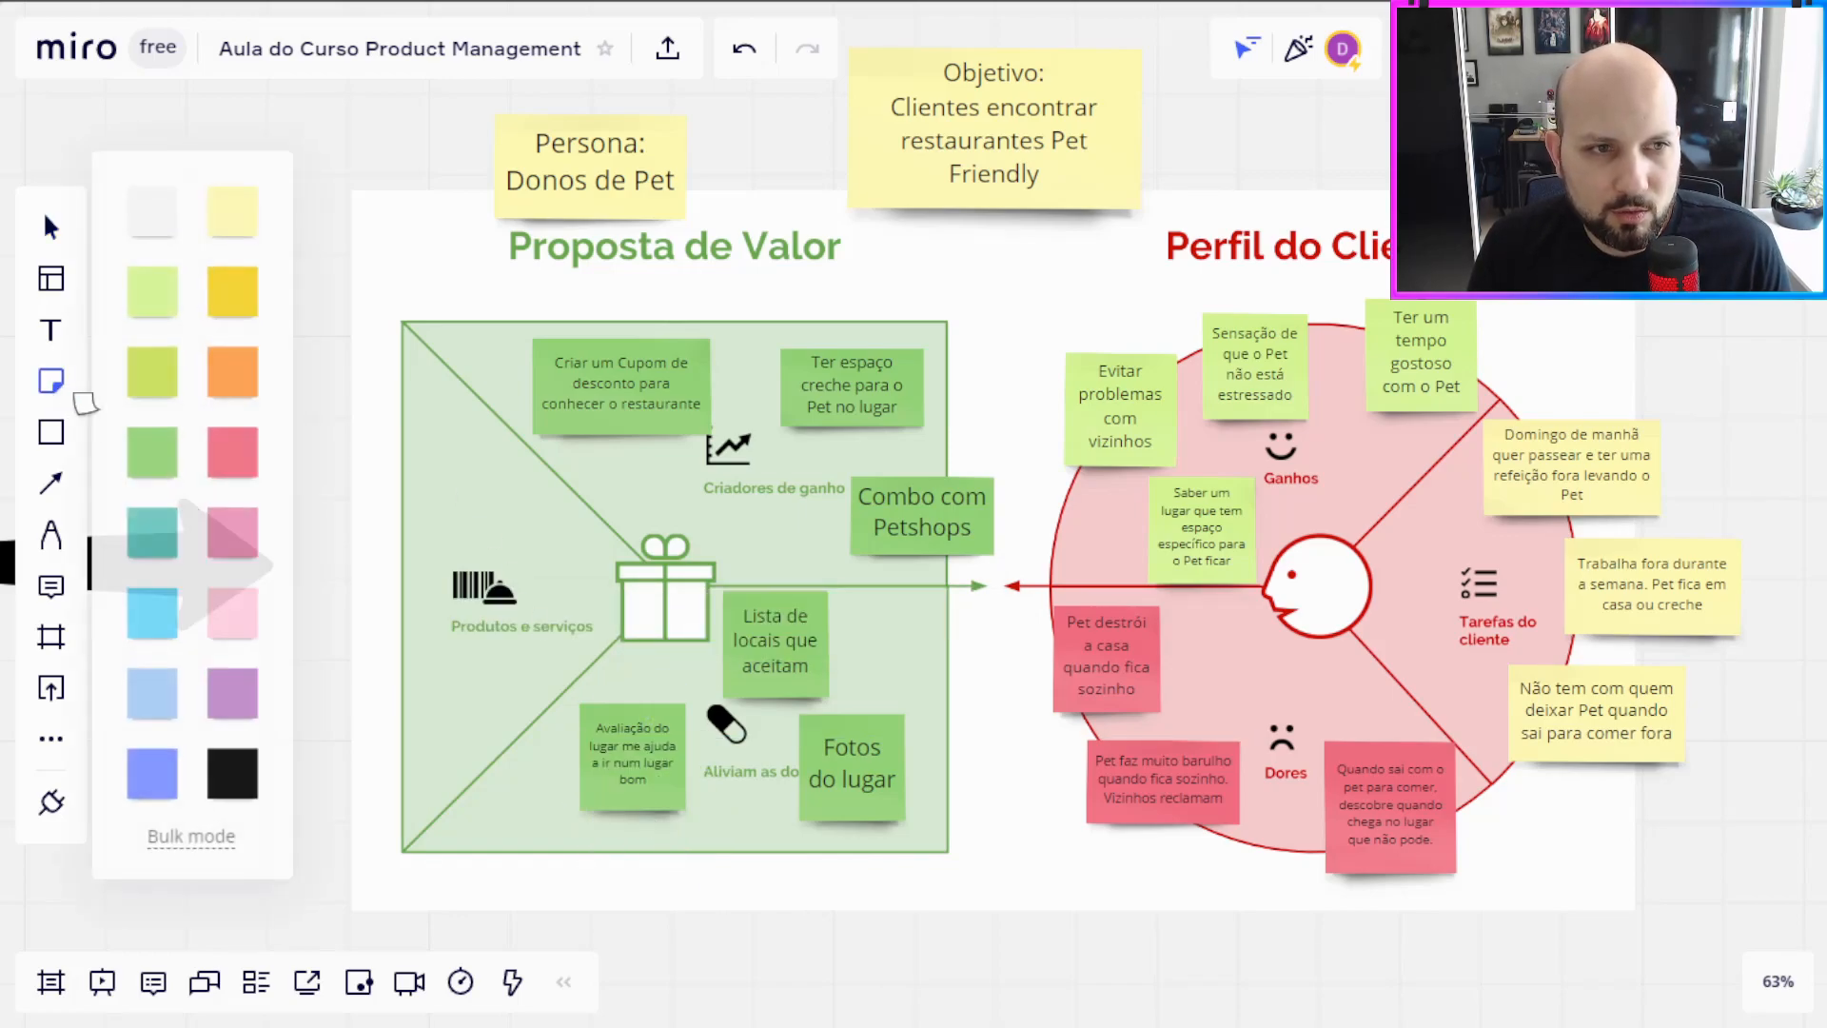
left_click(242, 390)
left_click(418, 457)
left_click_drag(420, 480, 430, 755)
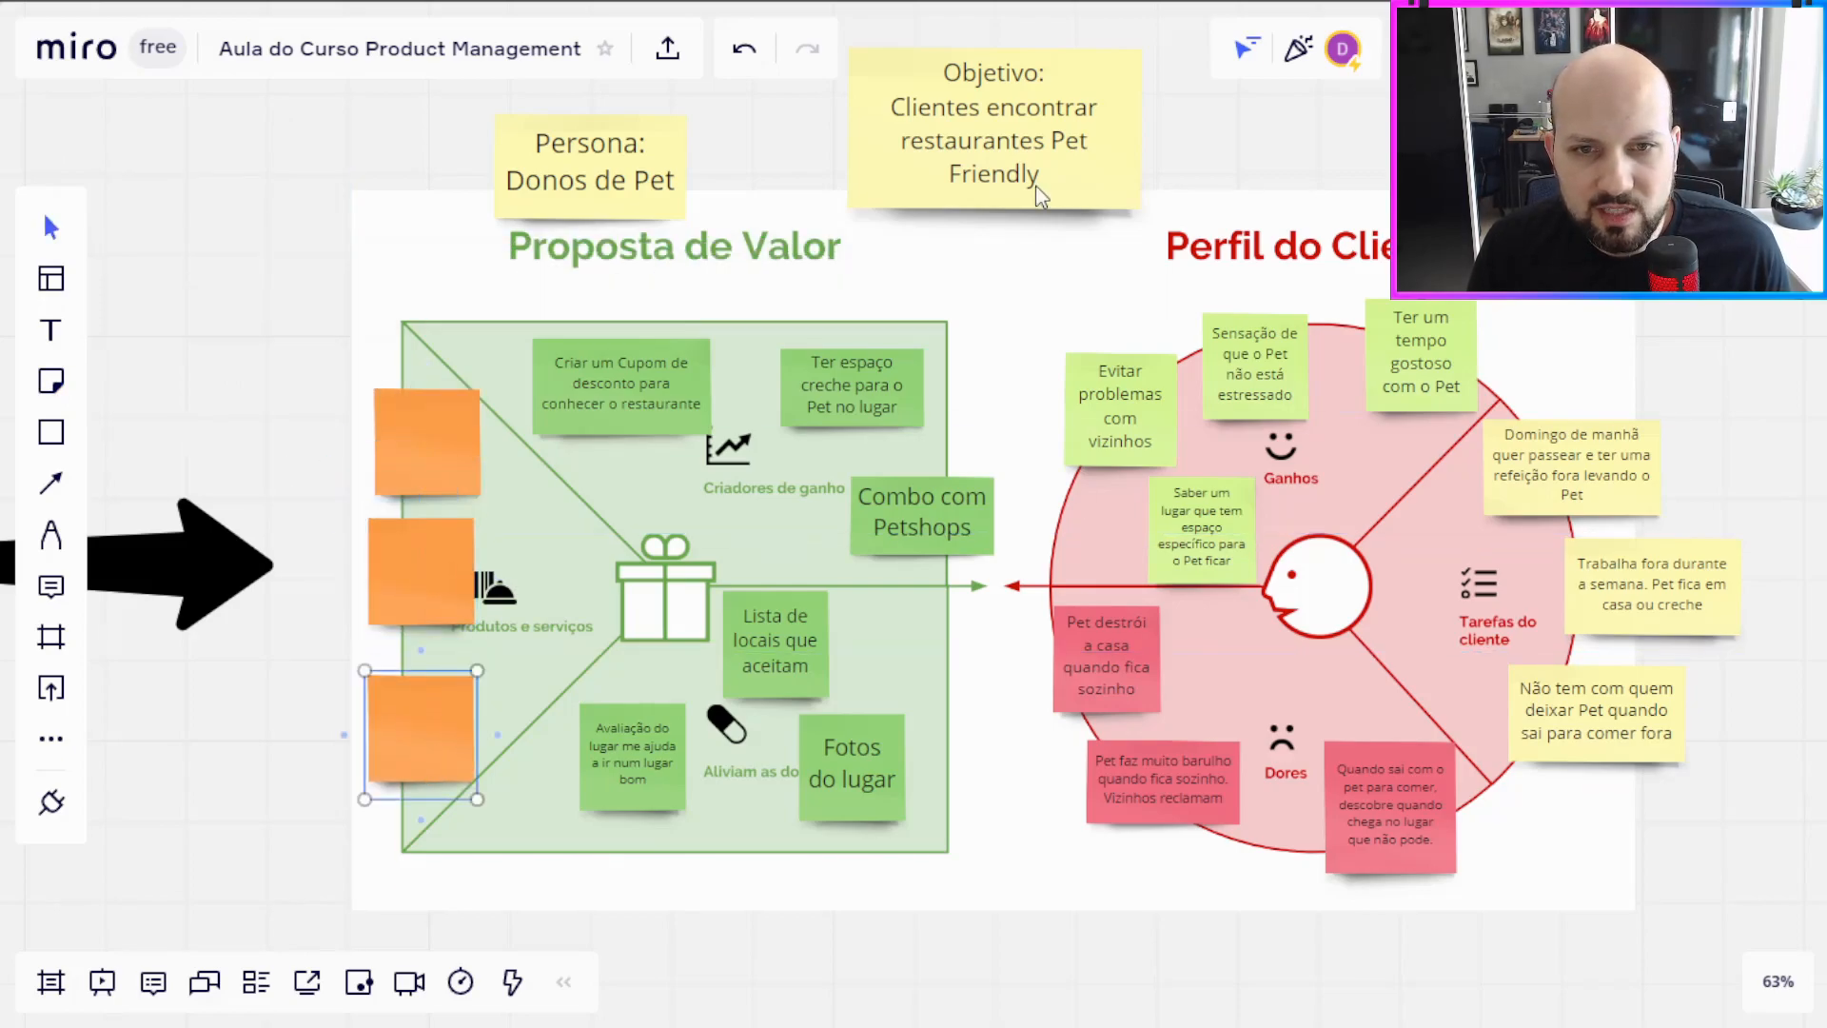
Step: Move the "Fotos do lugar" note outward so it clears the Aliviam as dores label
left_click(242, 333)
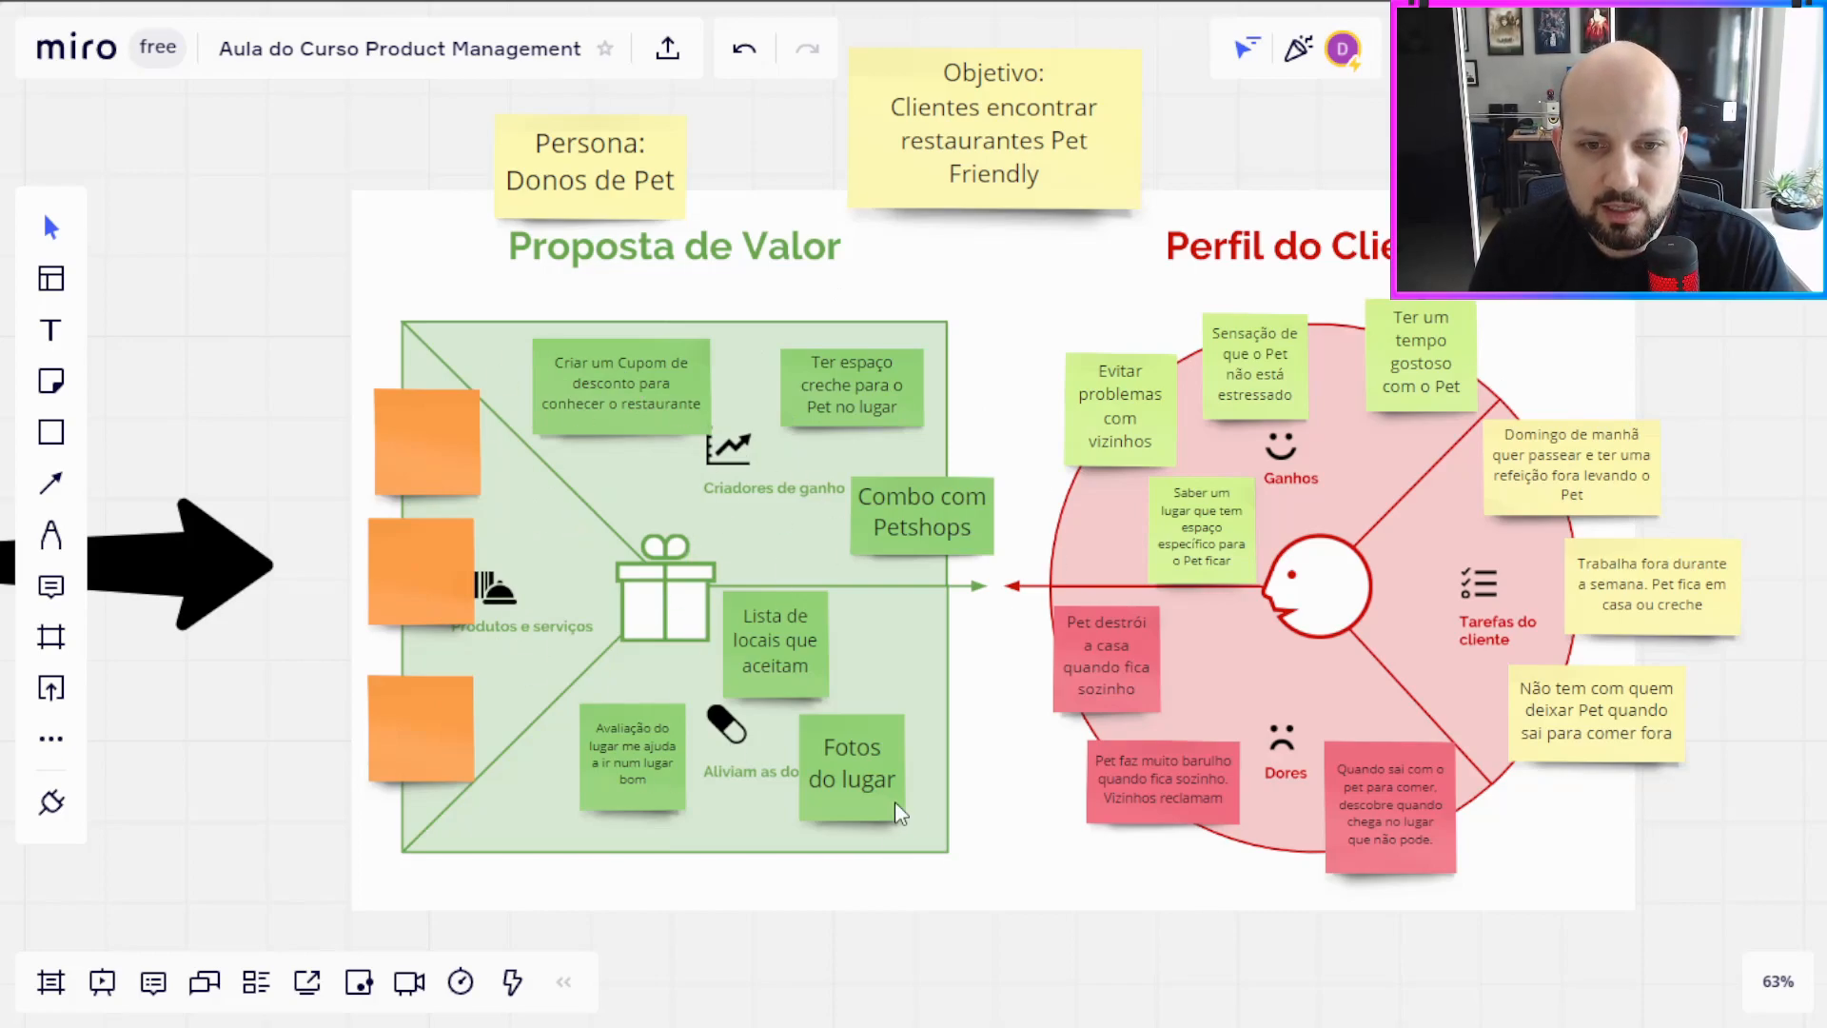
left_click_drag(876, 818, 886, 739)
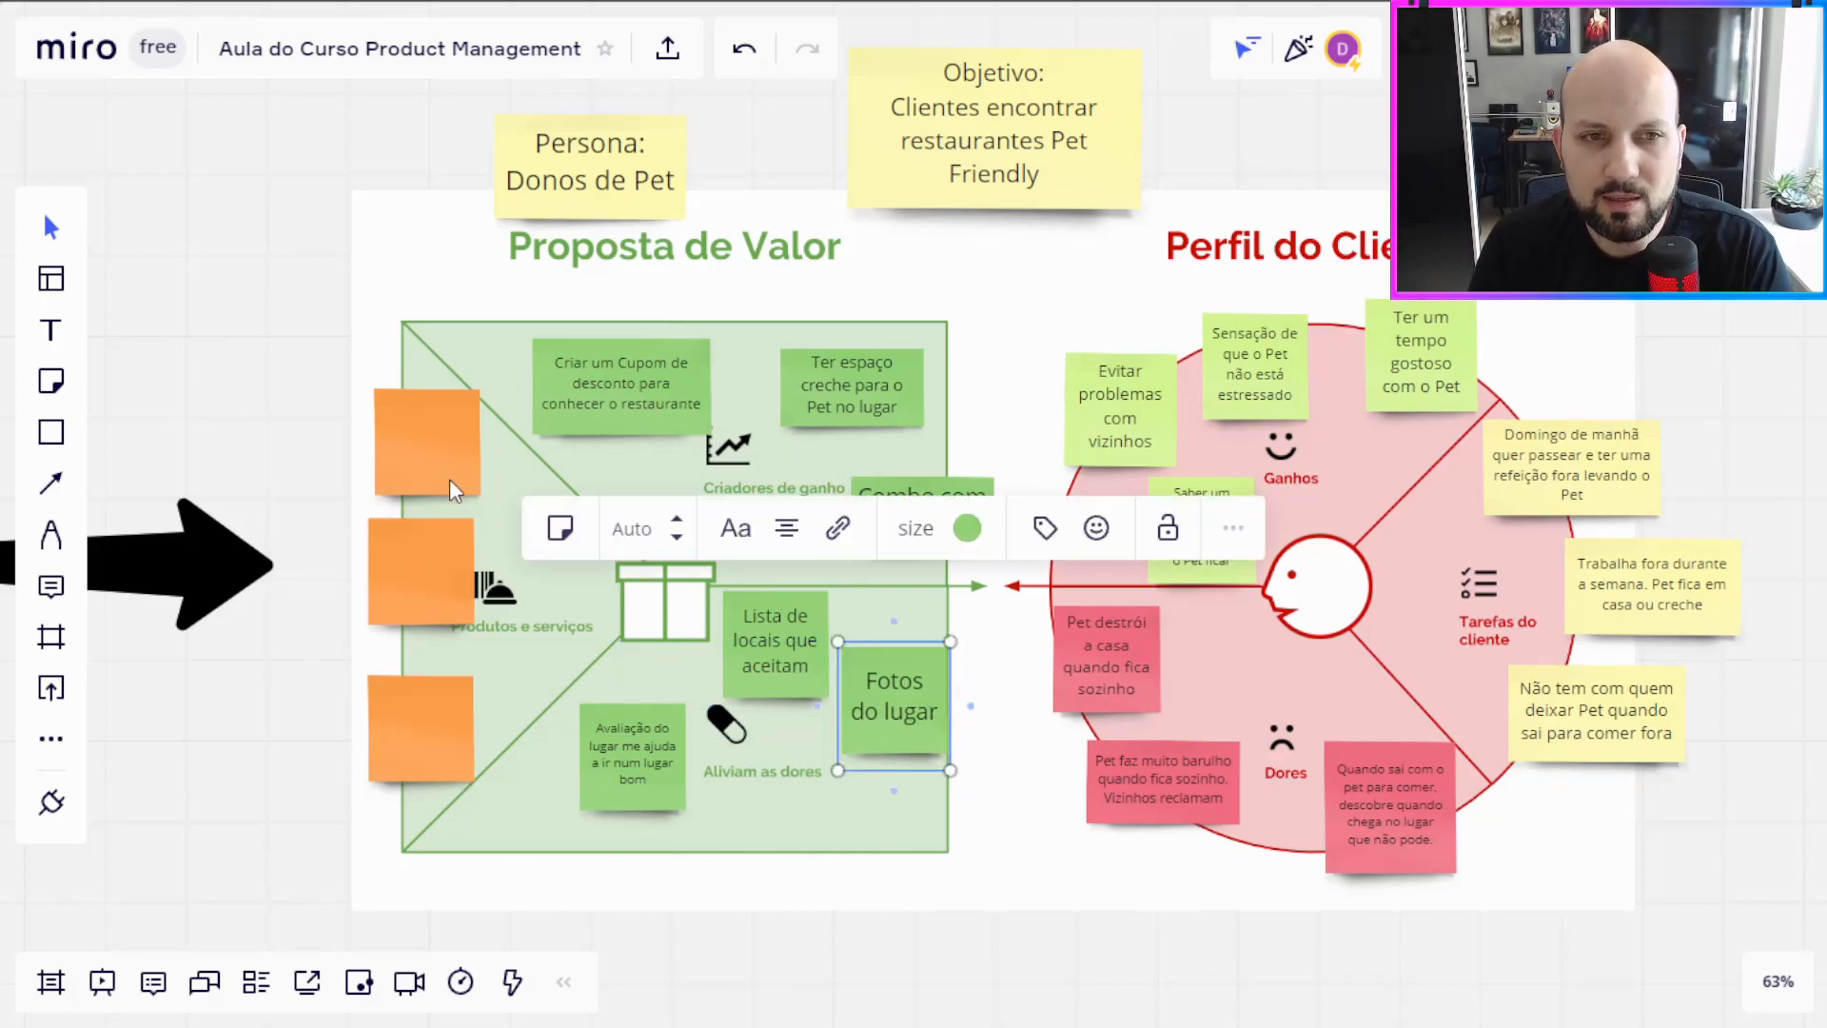
Step: Write "App com lista de locais que aceitam Pet" on the uppermost blank orange note in Produtos e serviços
left_click(449, 439)
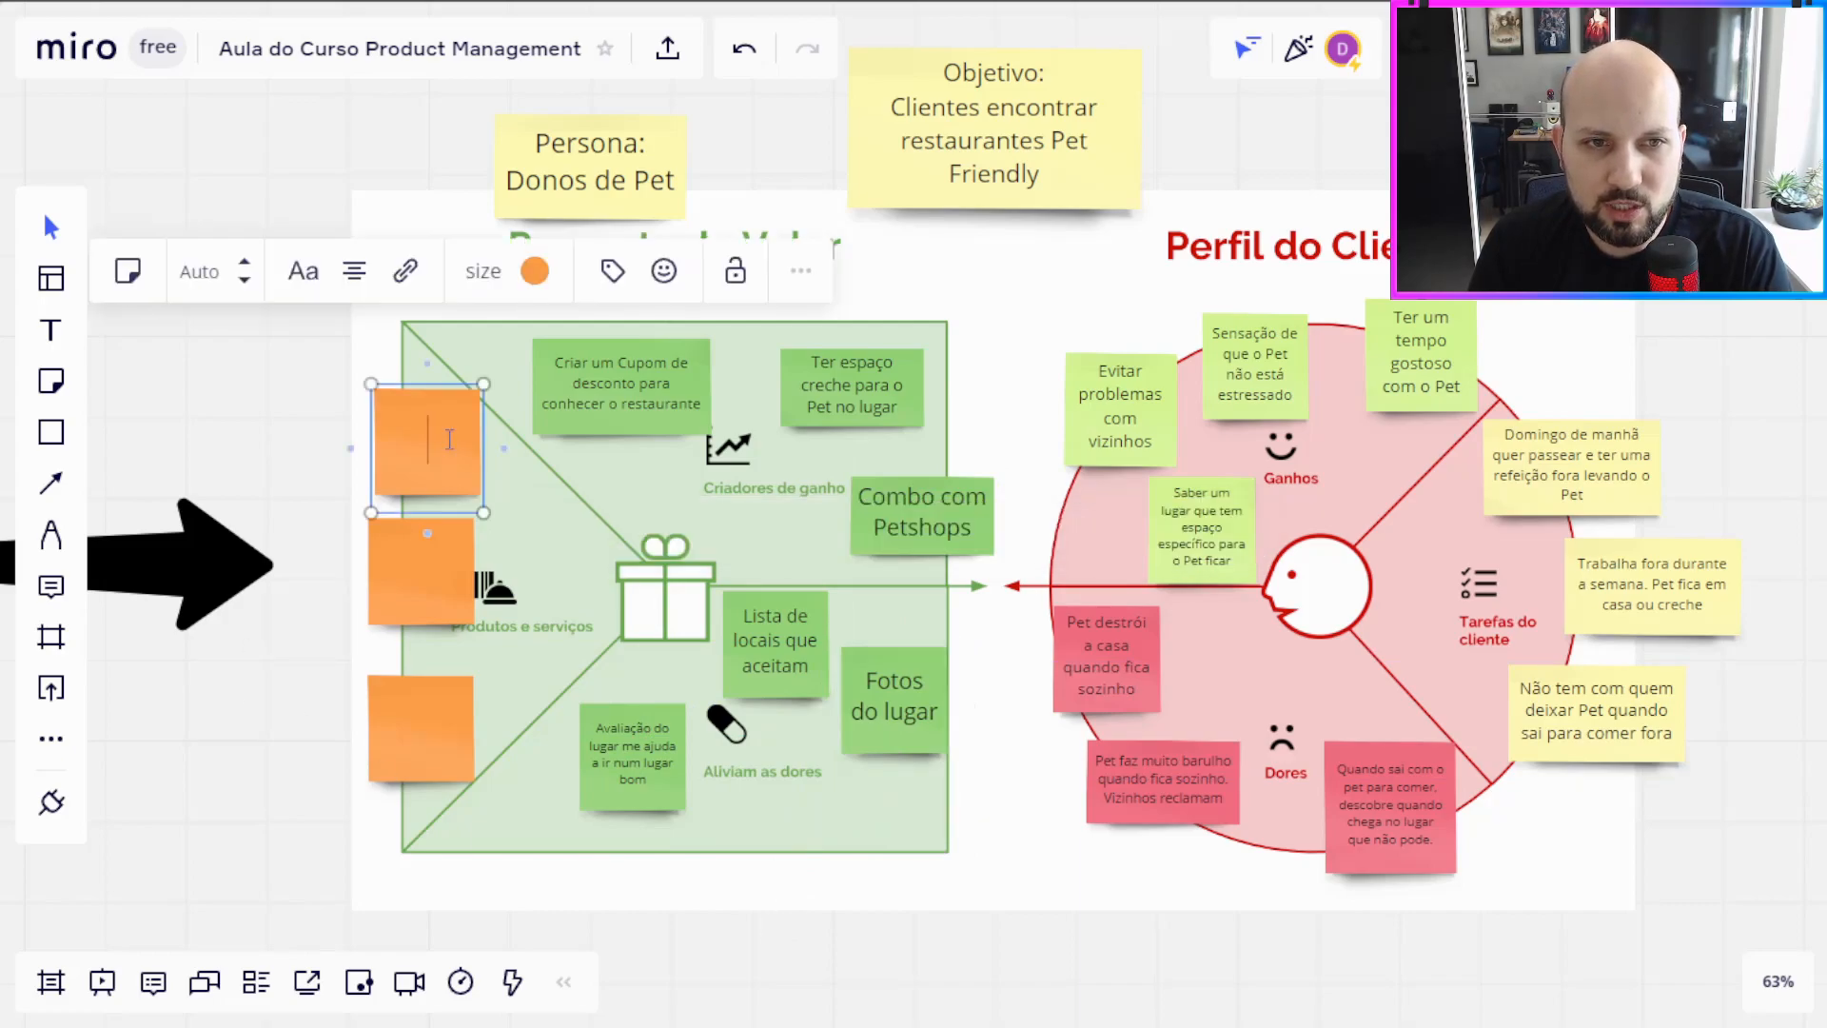
type("App c")
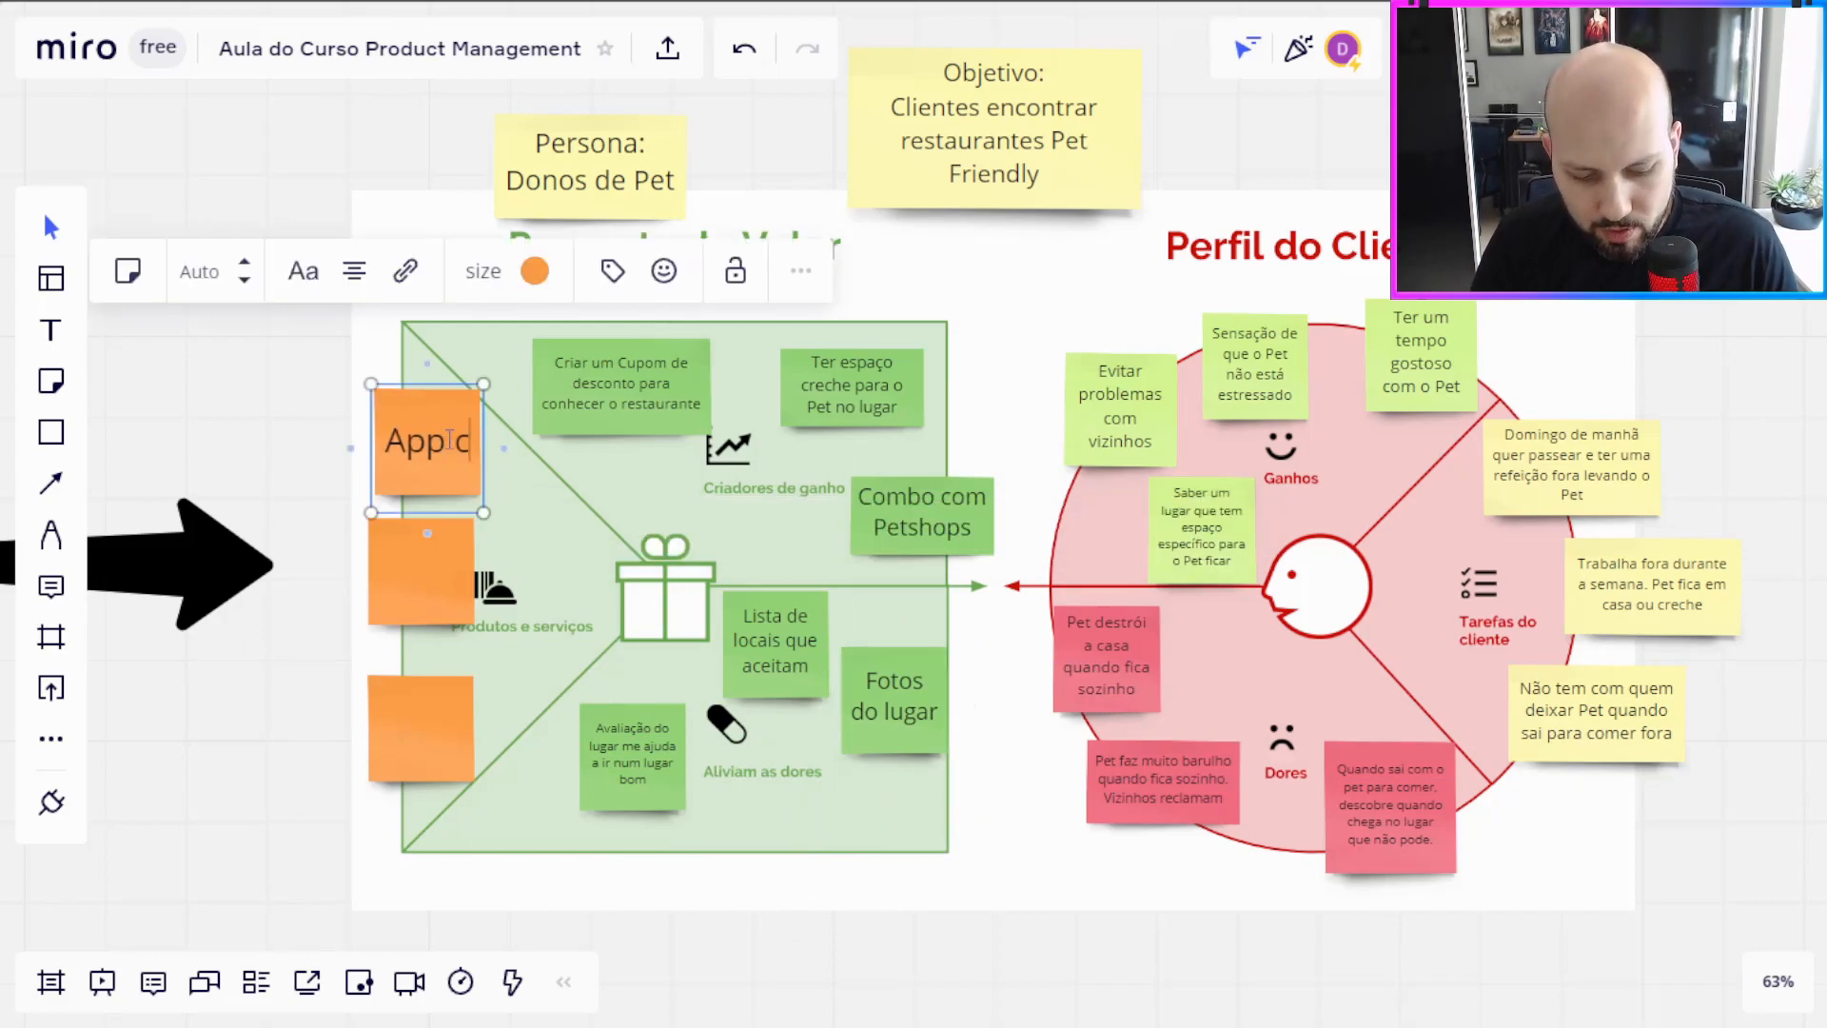
type("om lista de locai")
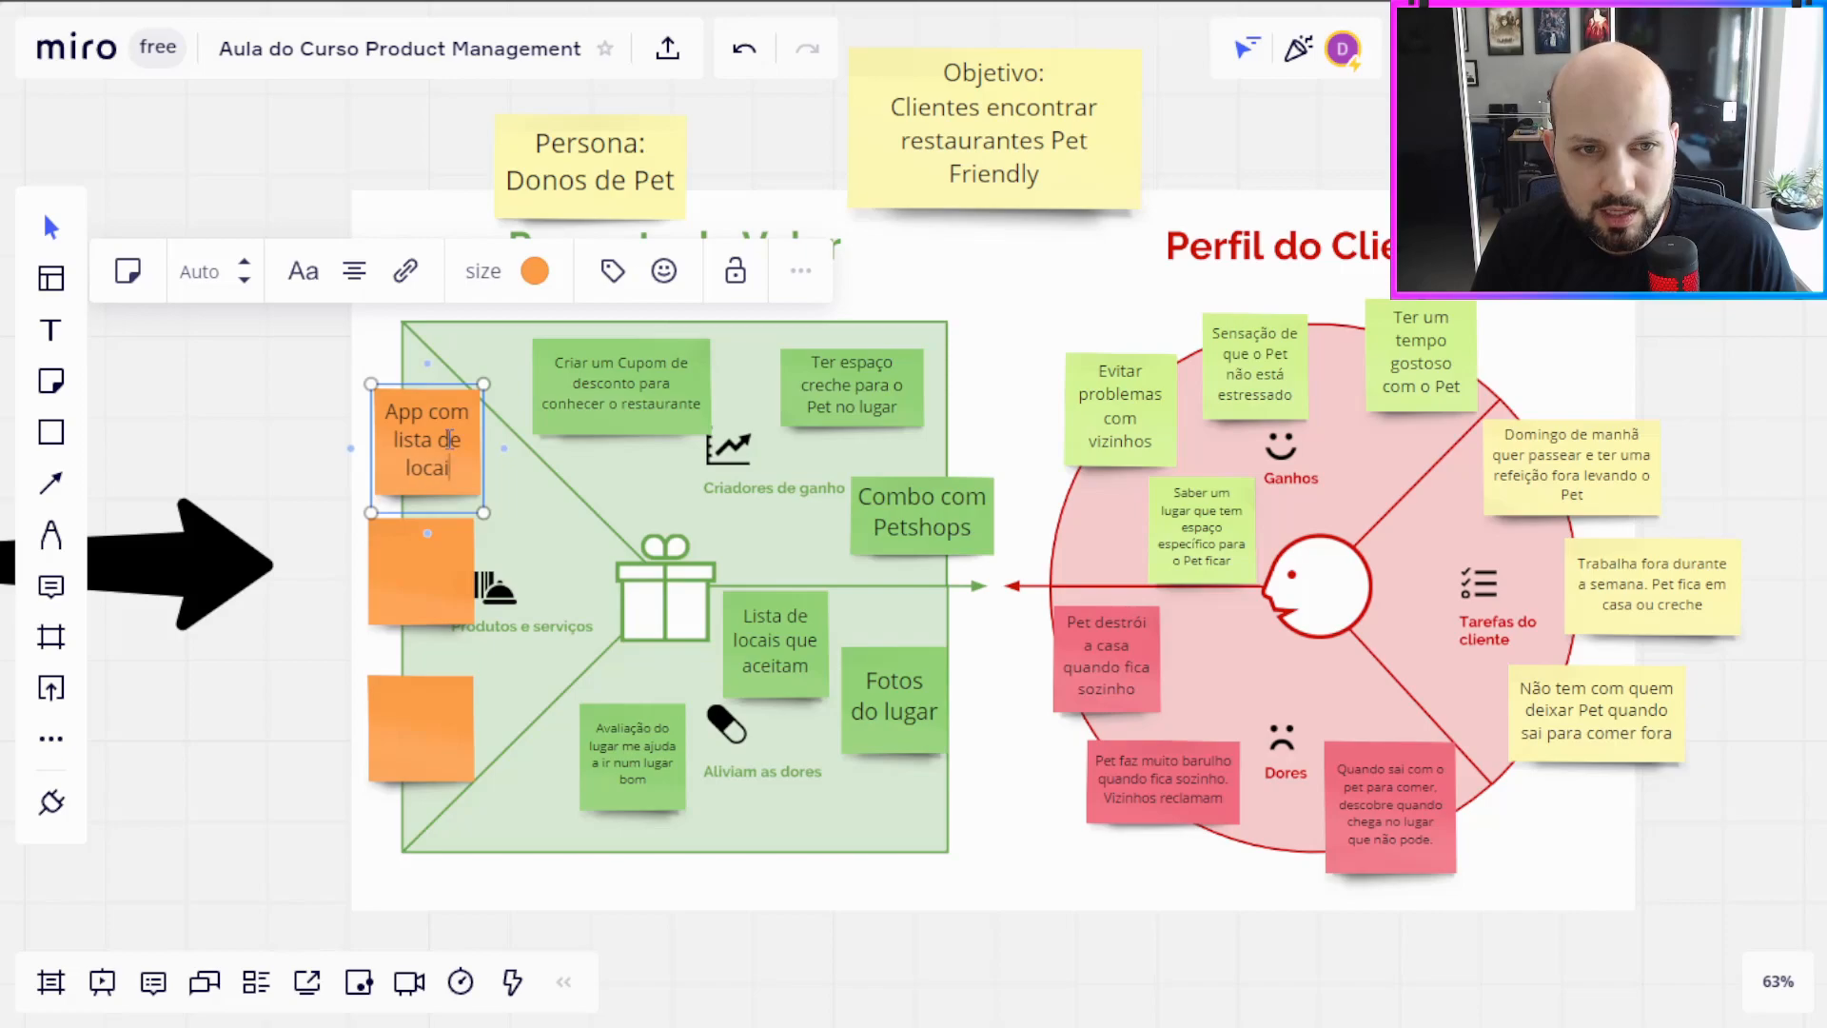
type("s que aceitam Pe")
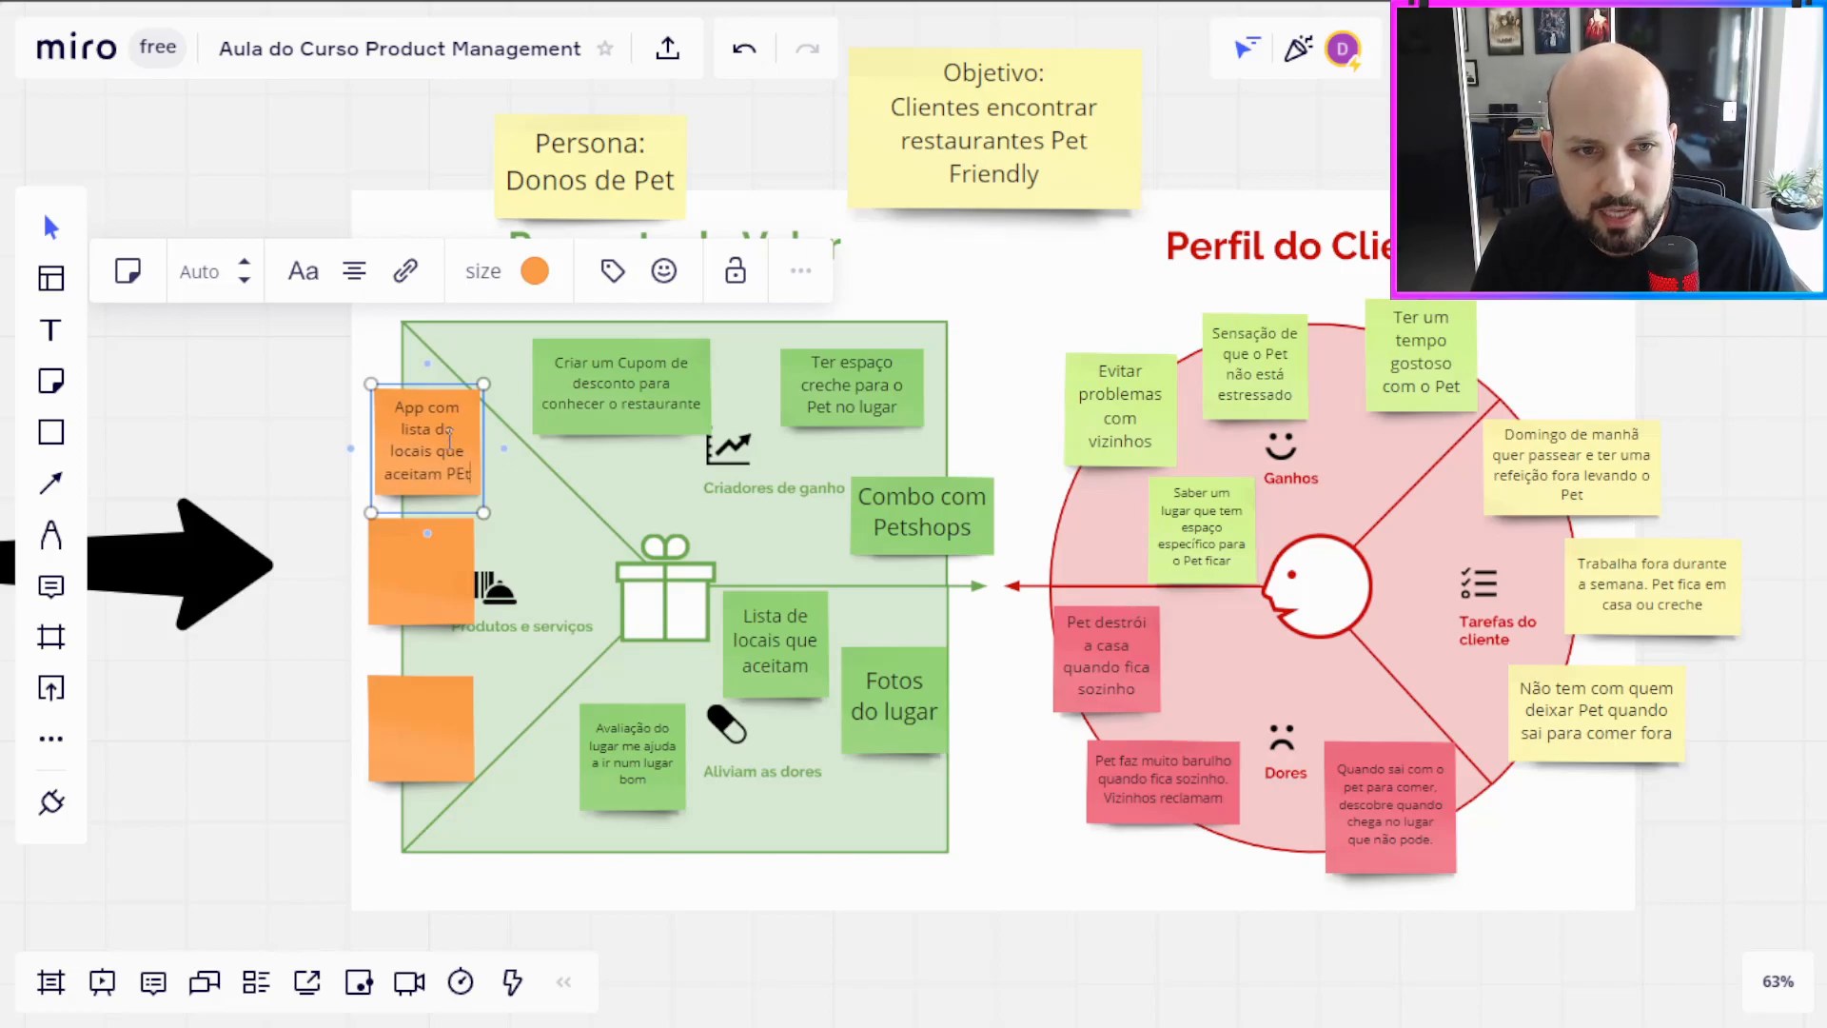
type("t")
Step: Shift the middle orange note slightly outward and write "Vouchers e cupons de desconto para incentivar clientes a irem no local" on it
left_click_drag(409, 584, 392, 569)
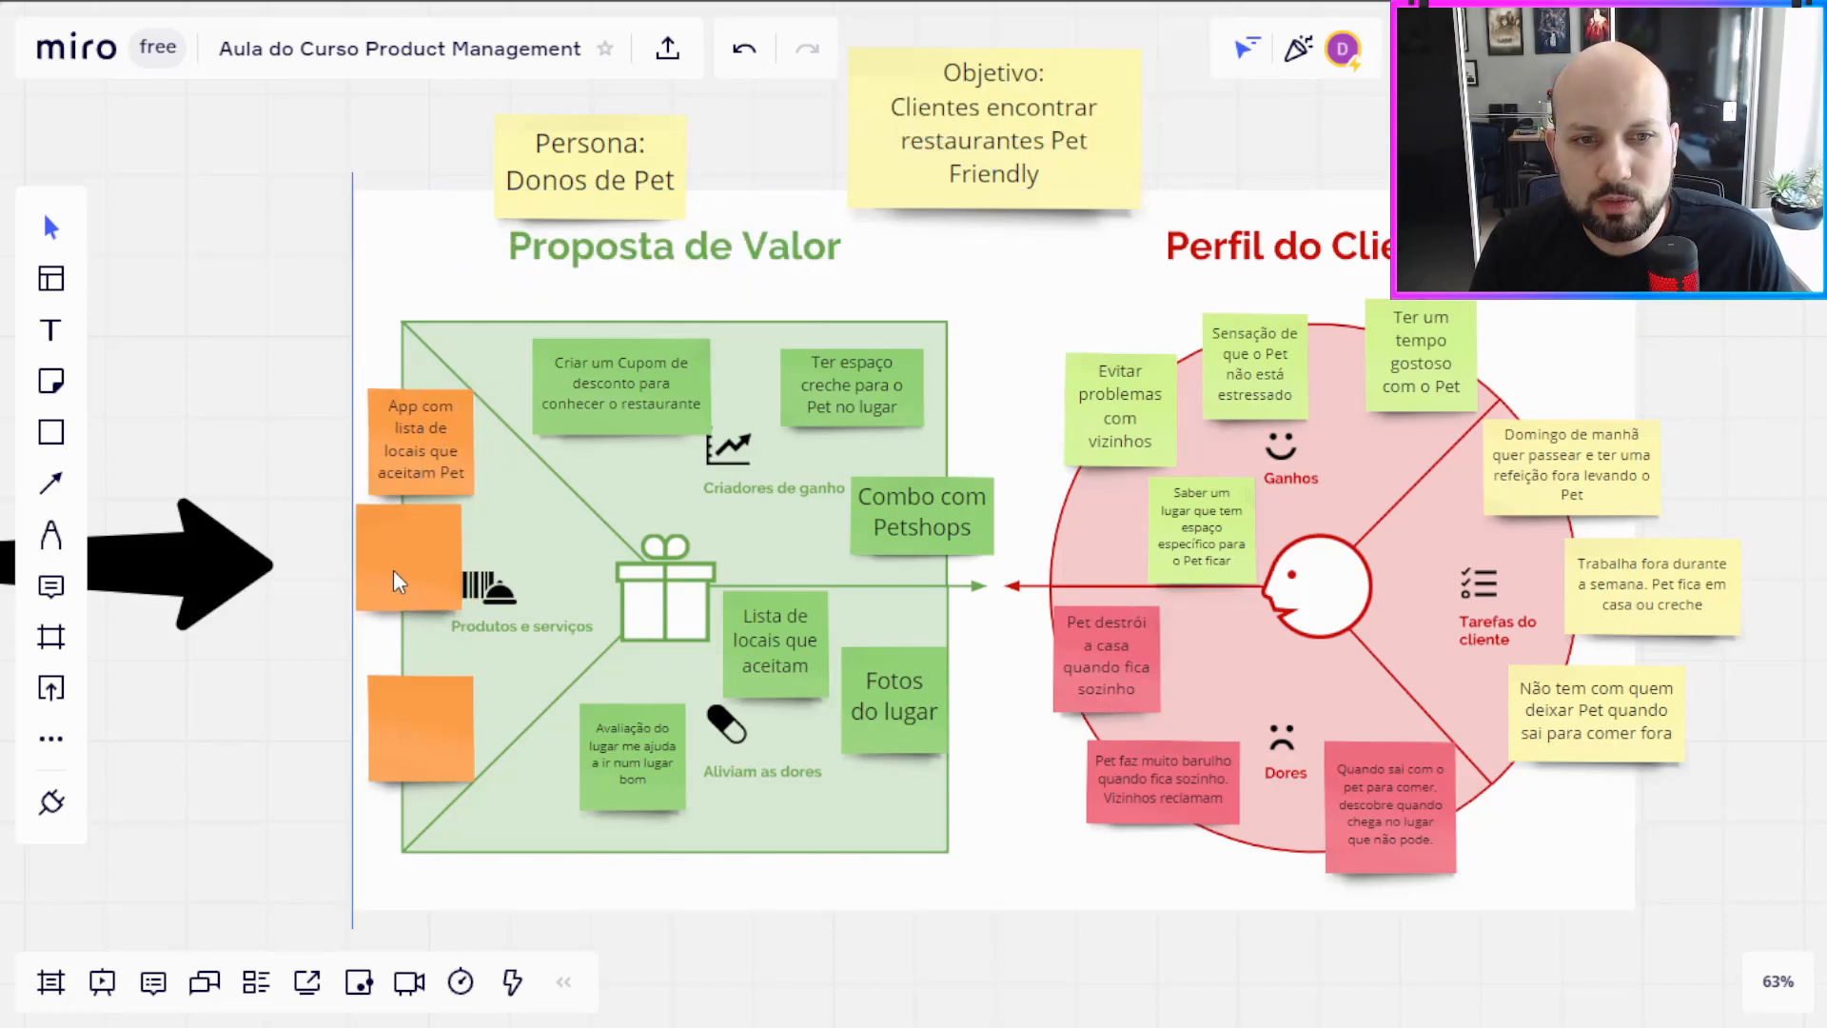
type("Vouchers e cupo")
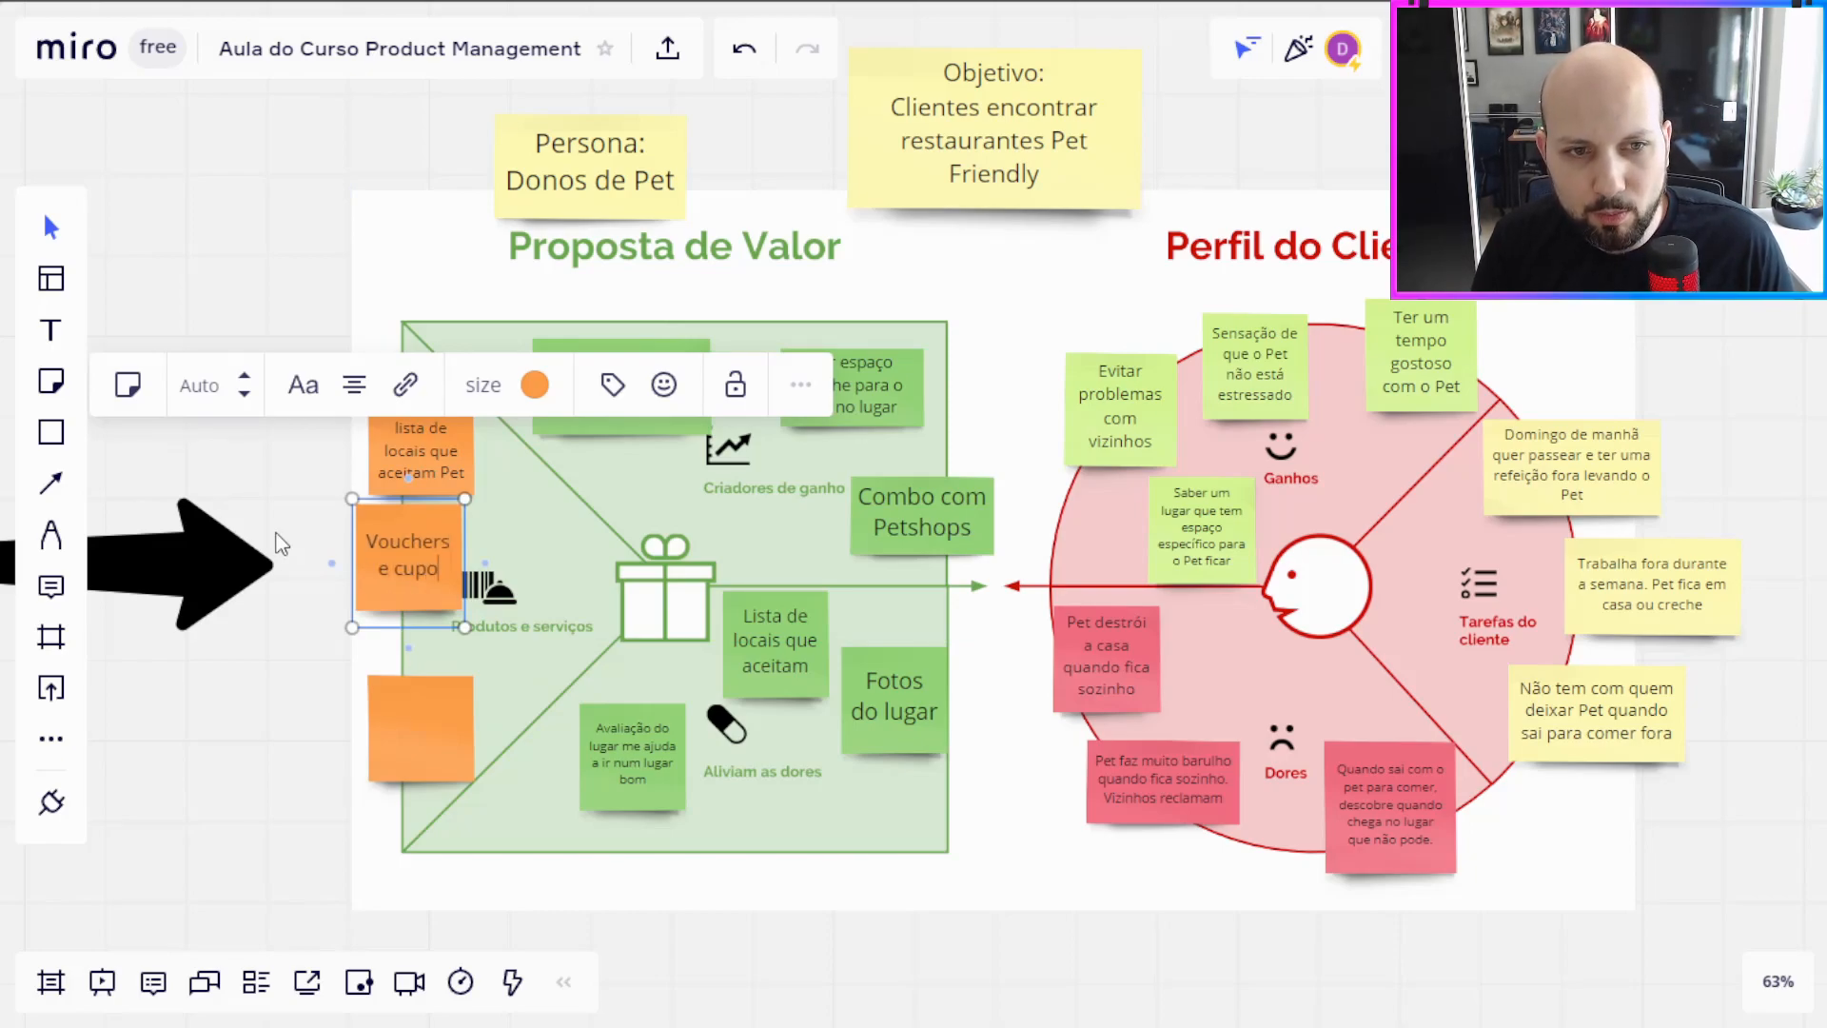
type("ns de desconto para incentiv")
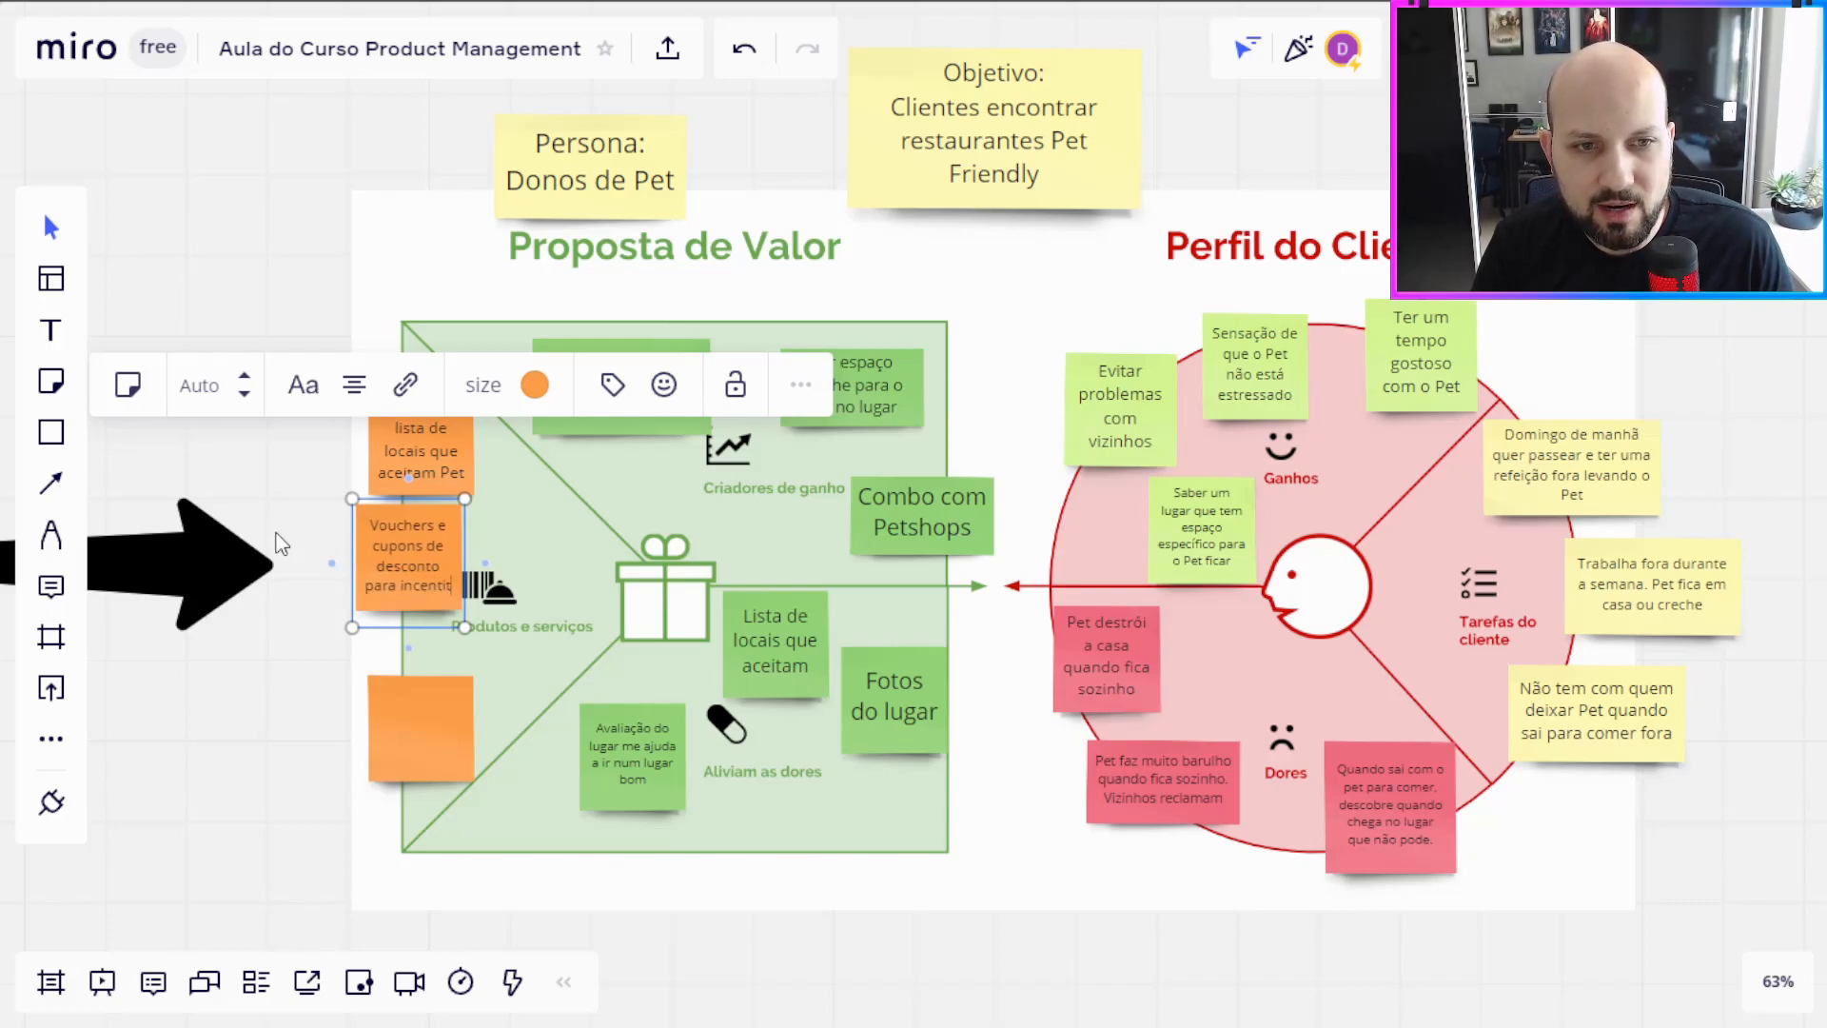
type("ar clientes a irem no local")
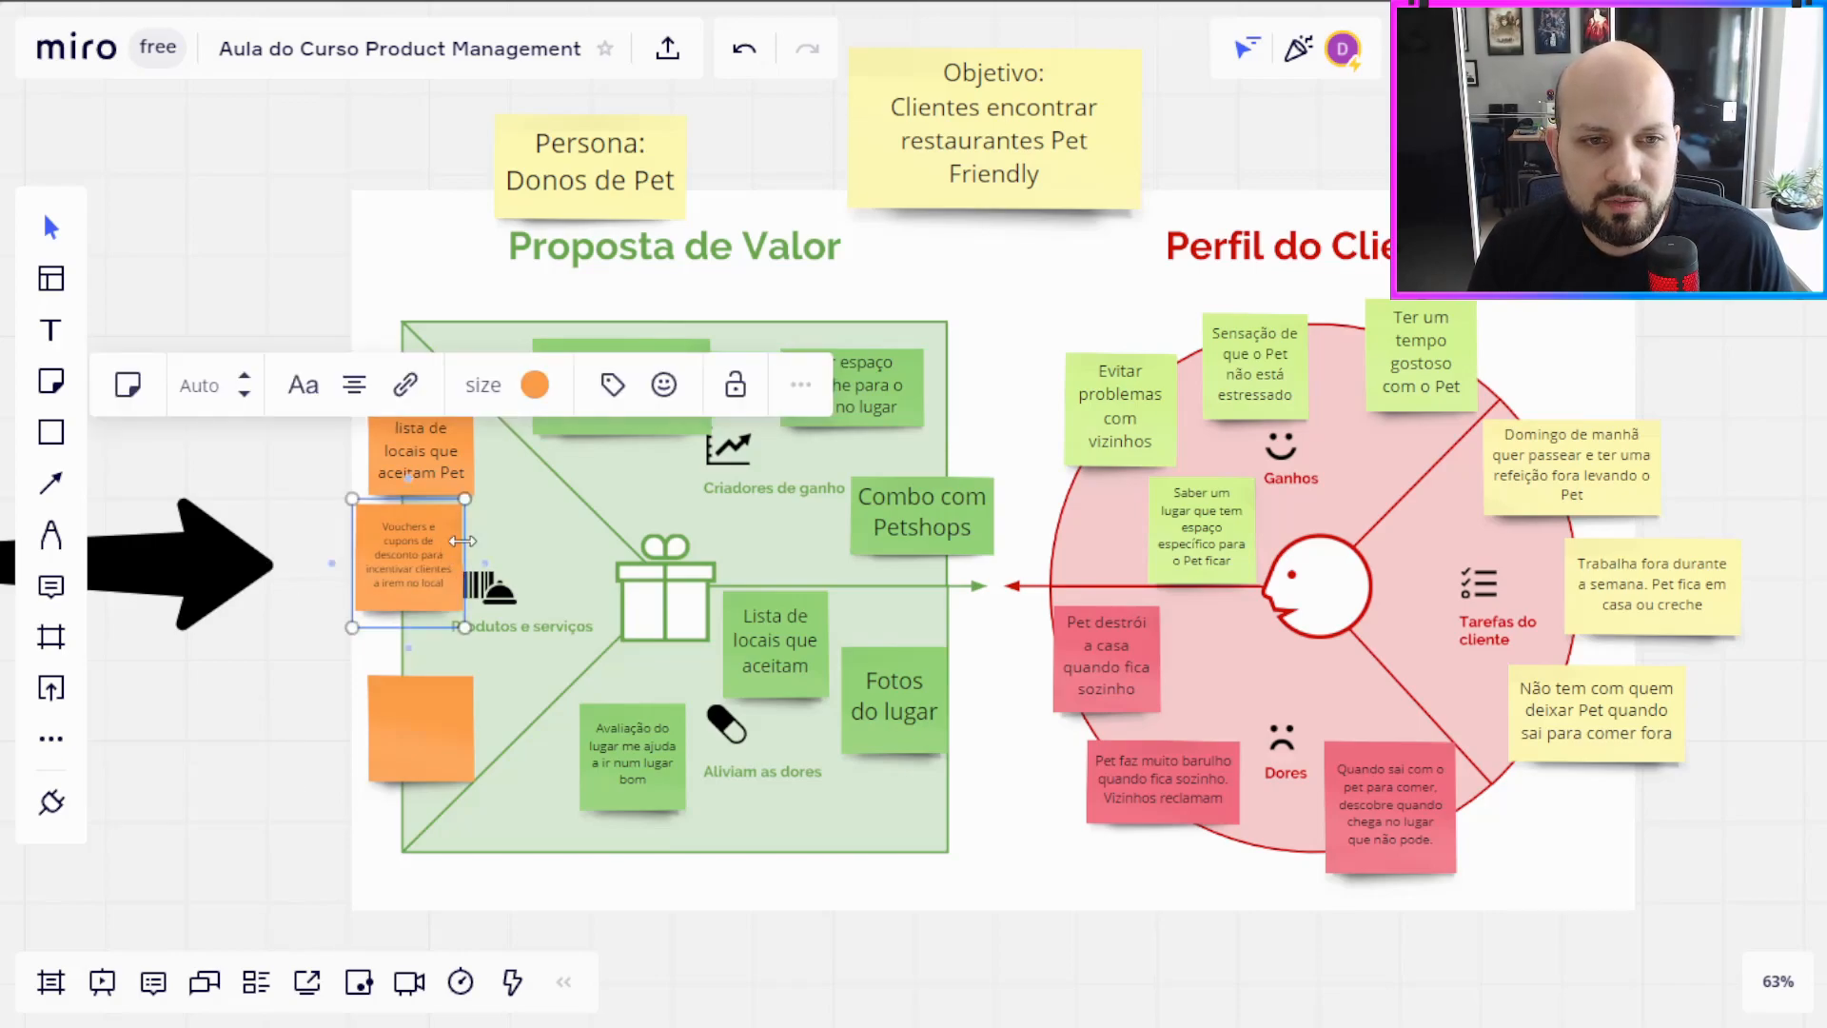
Step: Widen the vouchers note and line it up with the app note along the outer edge of Produtos e serviços
left_click_drag(362, 549, 277, 547)
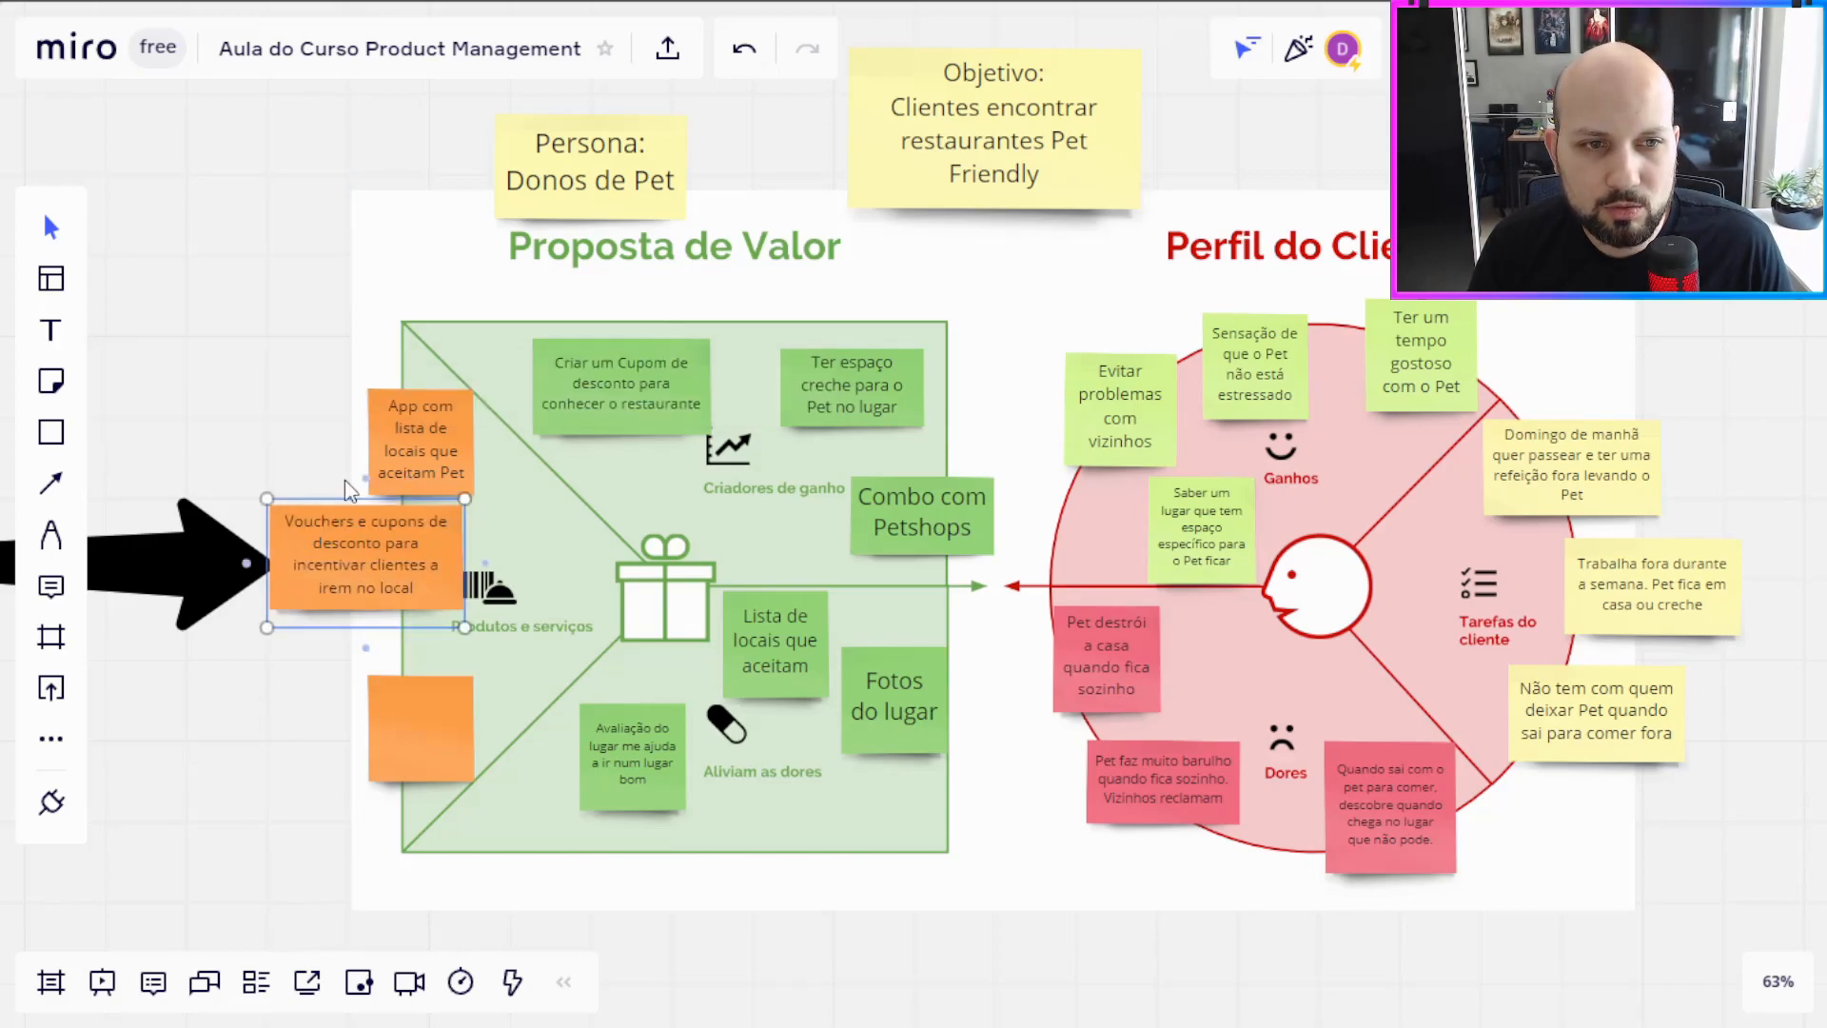
left_click_drag(374, 437, 329, 433)
left_click_drag(278, 583, 307, 583)
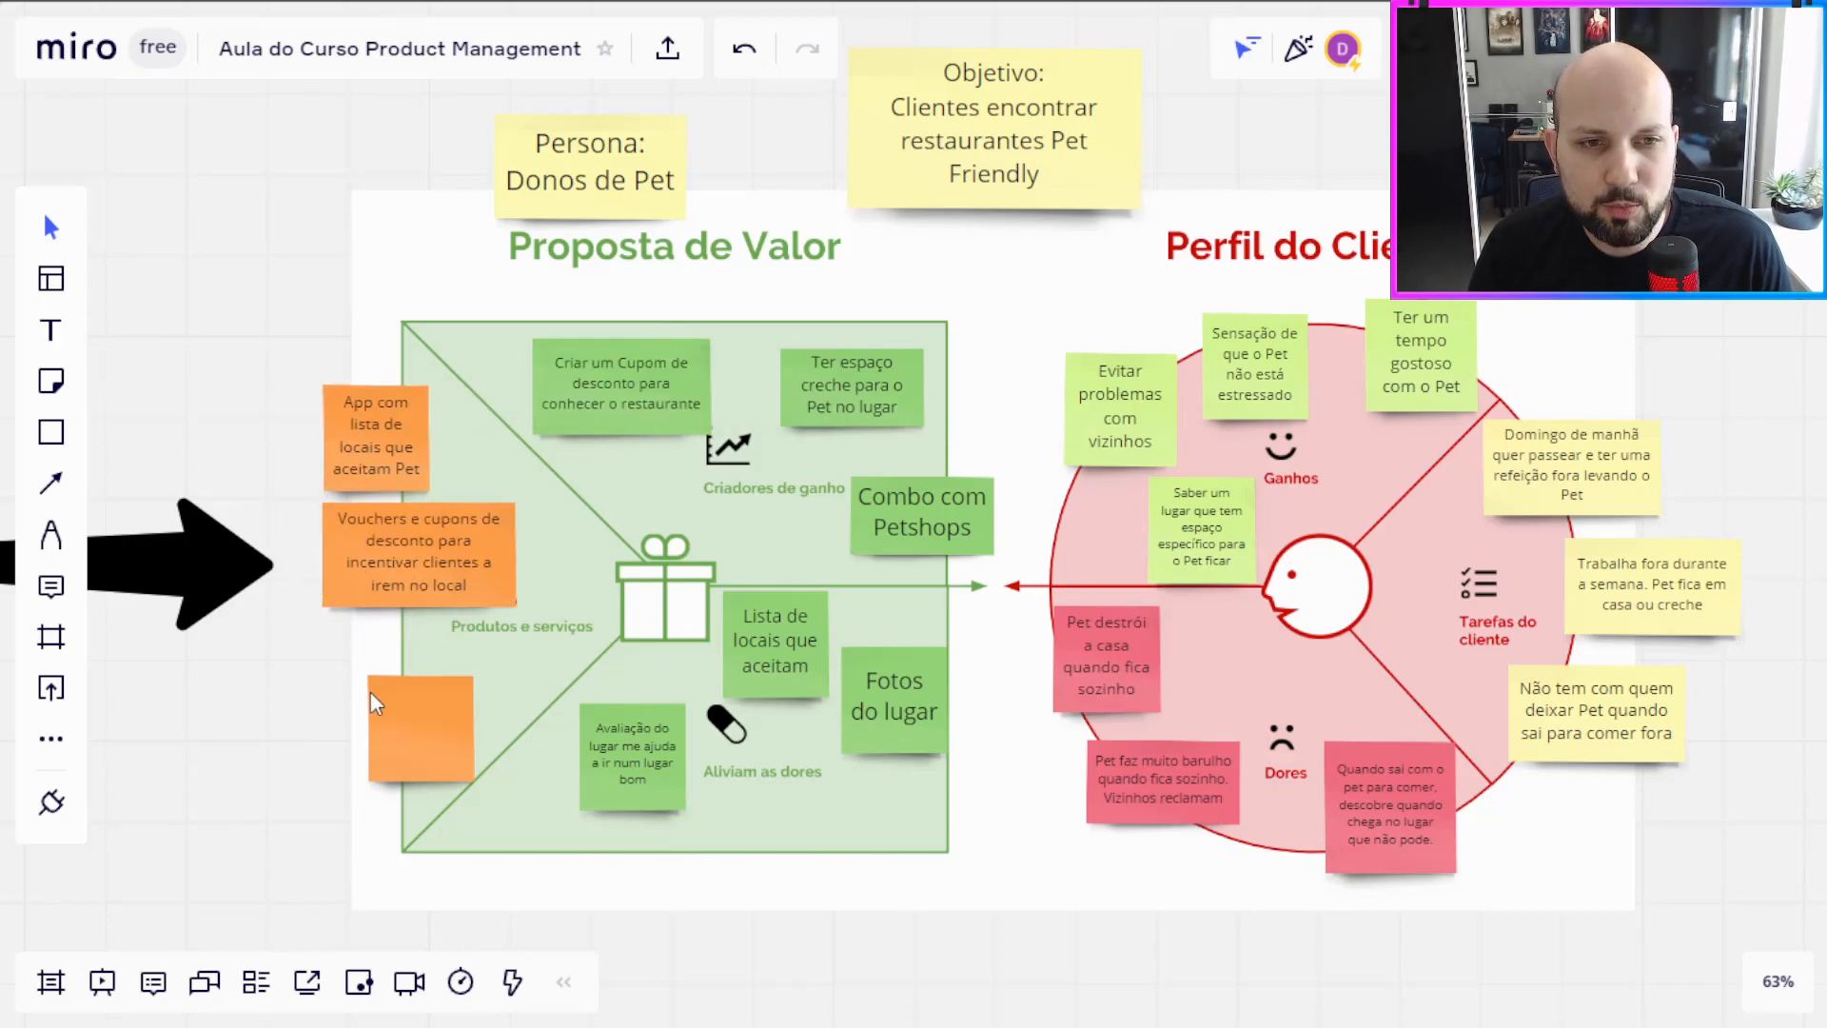
Step: Write "Avaliação de clientes sobre o local" on the last blank orange note and align it beneath the vouchers note
double_click(394, 722)
type("Avaliação")
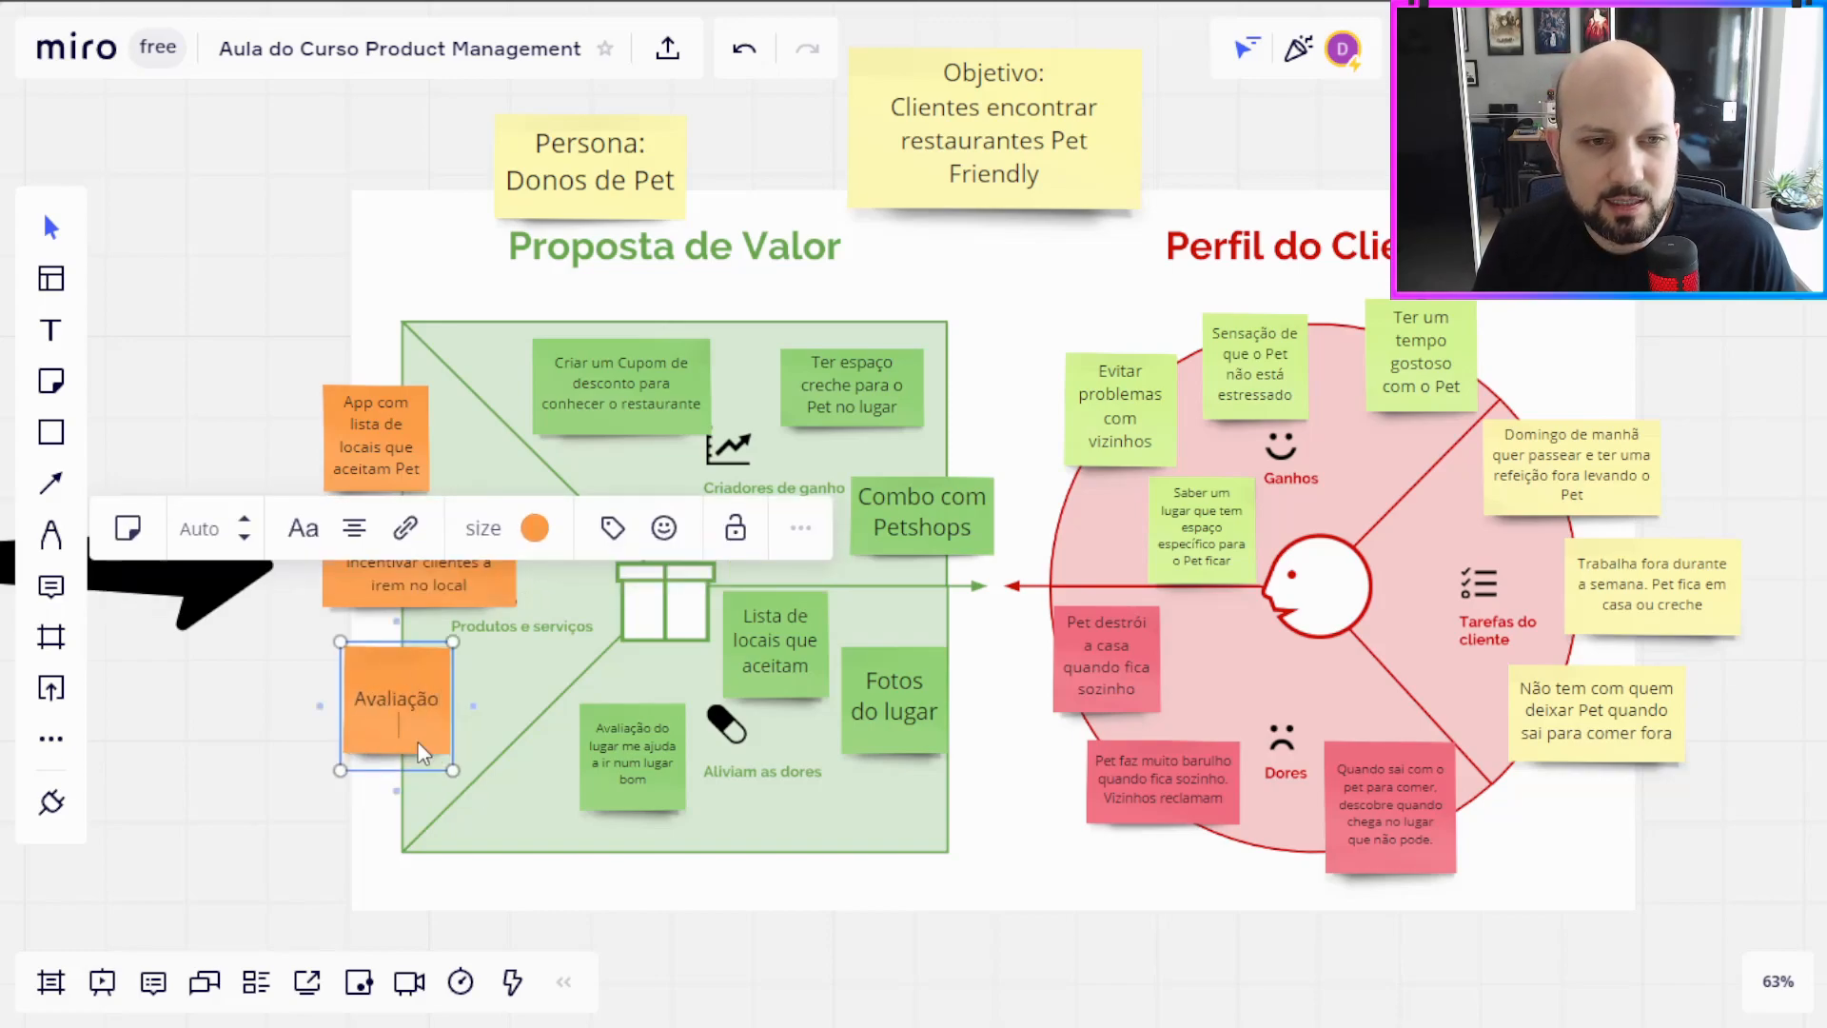
type(" de pessoas")
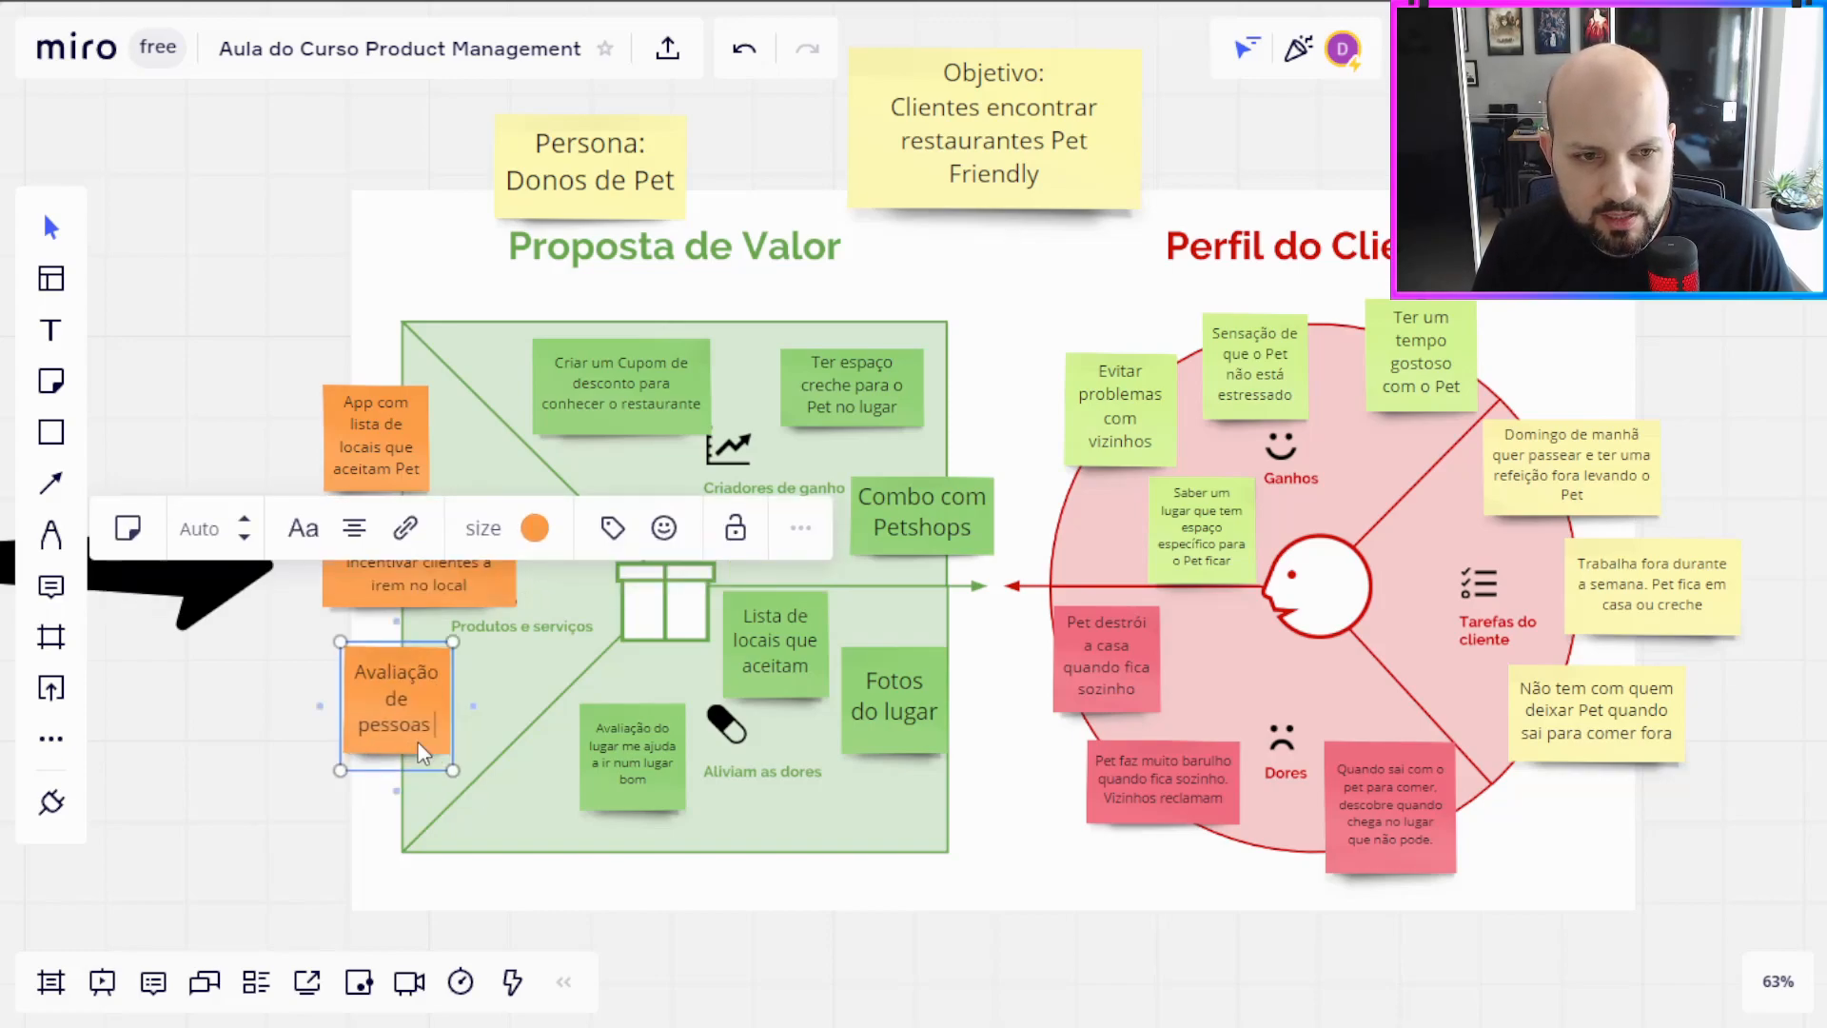
key("ctrl+shift+Left")
type("client")
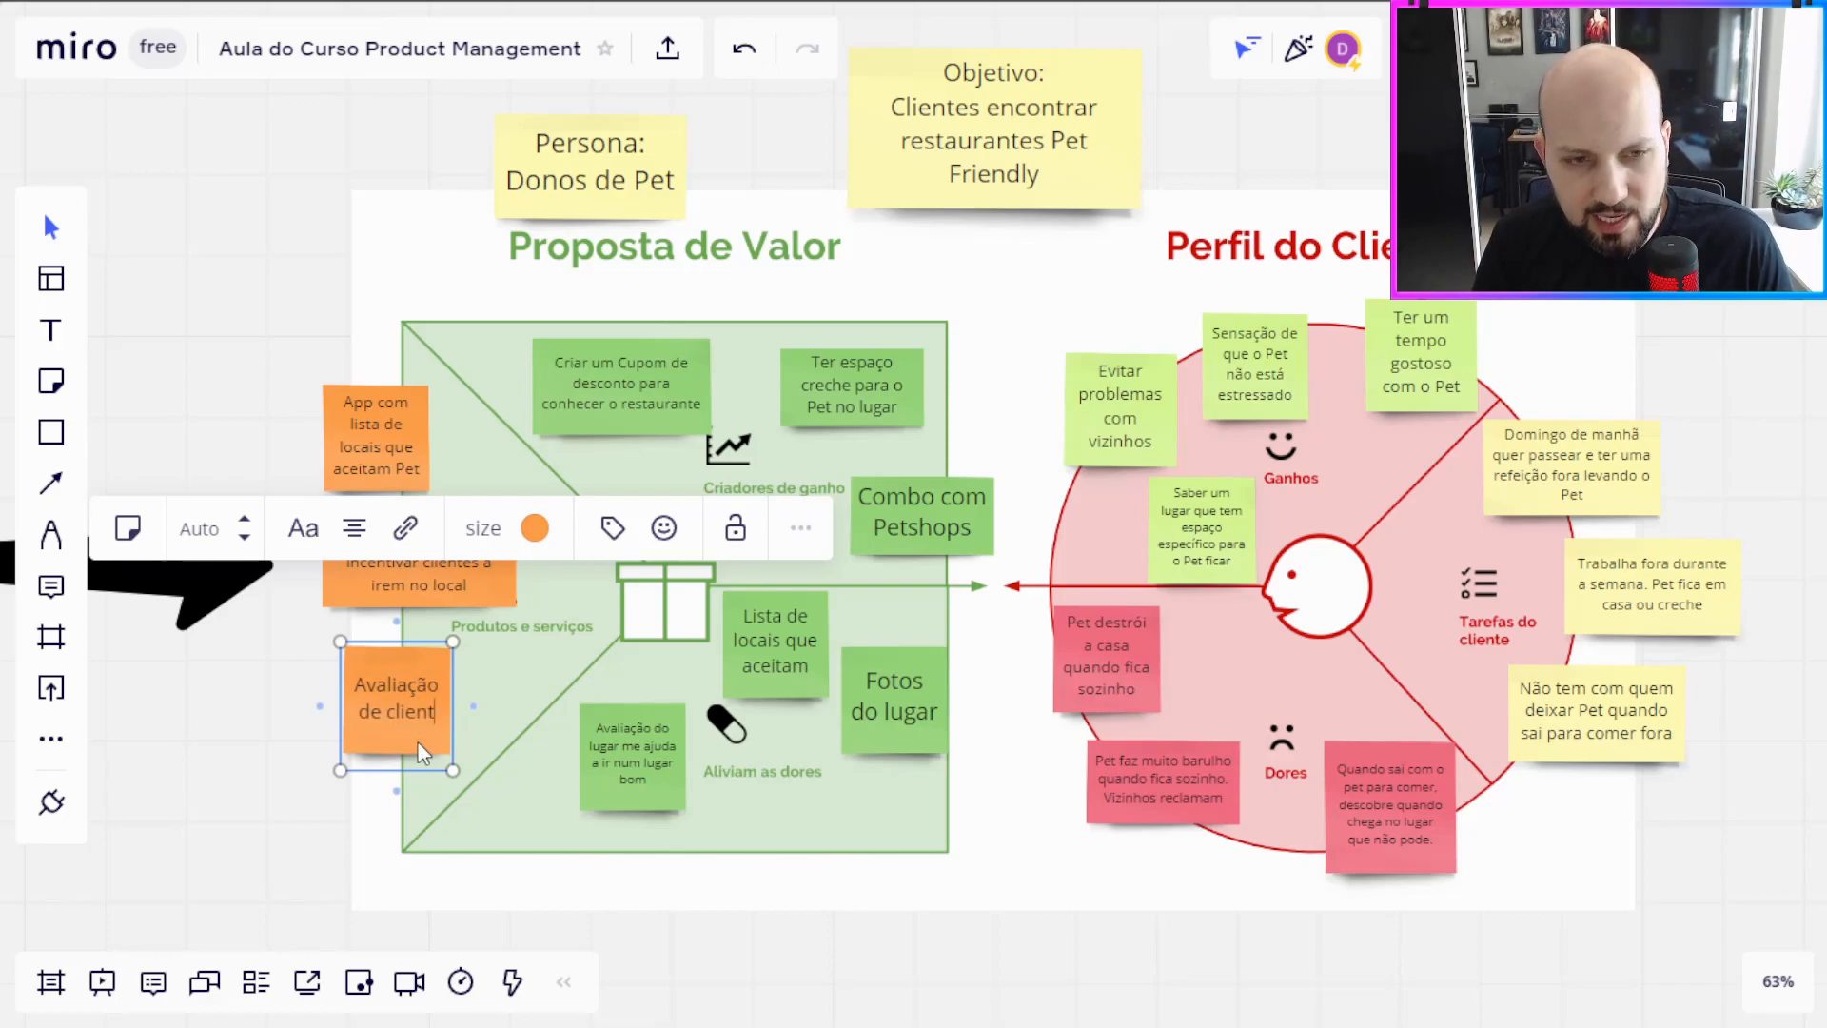
type("es sobre o local")
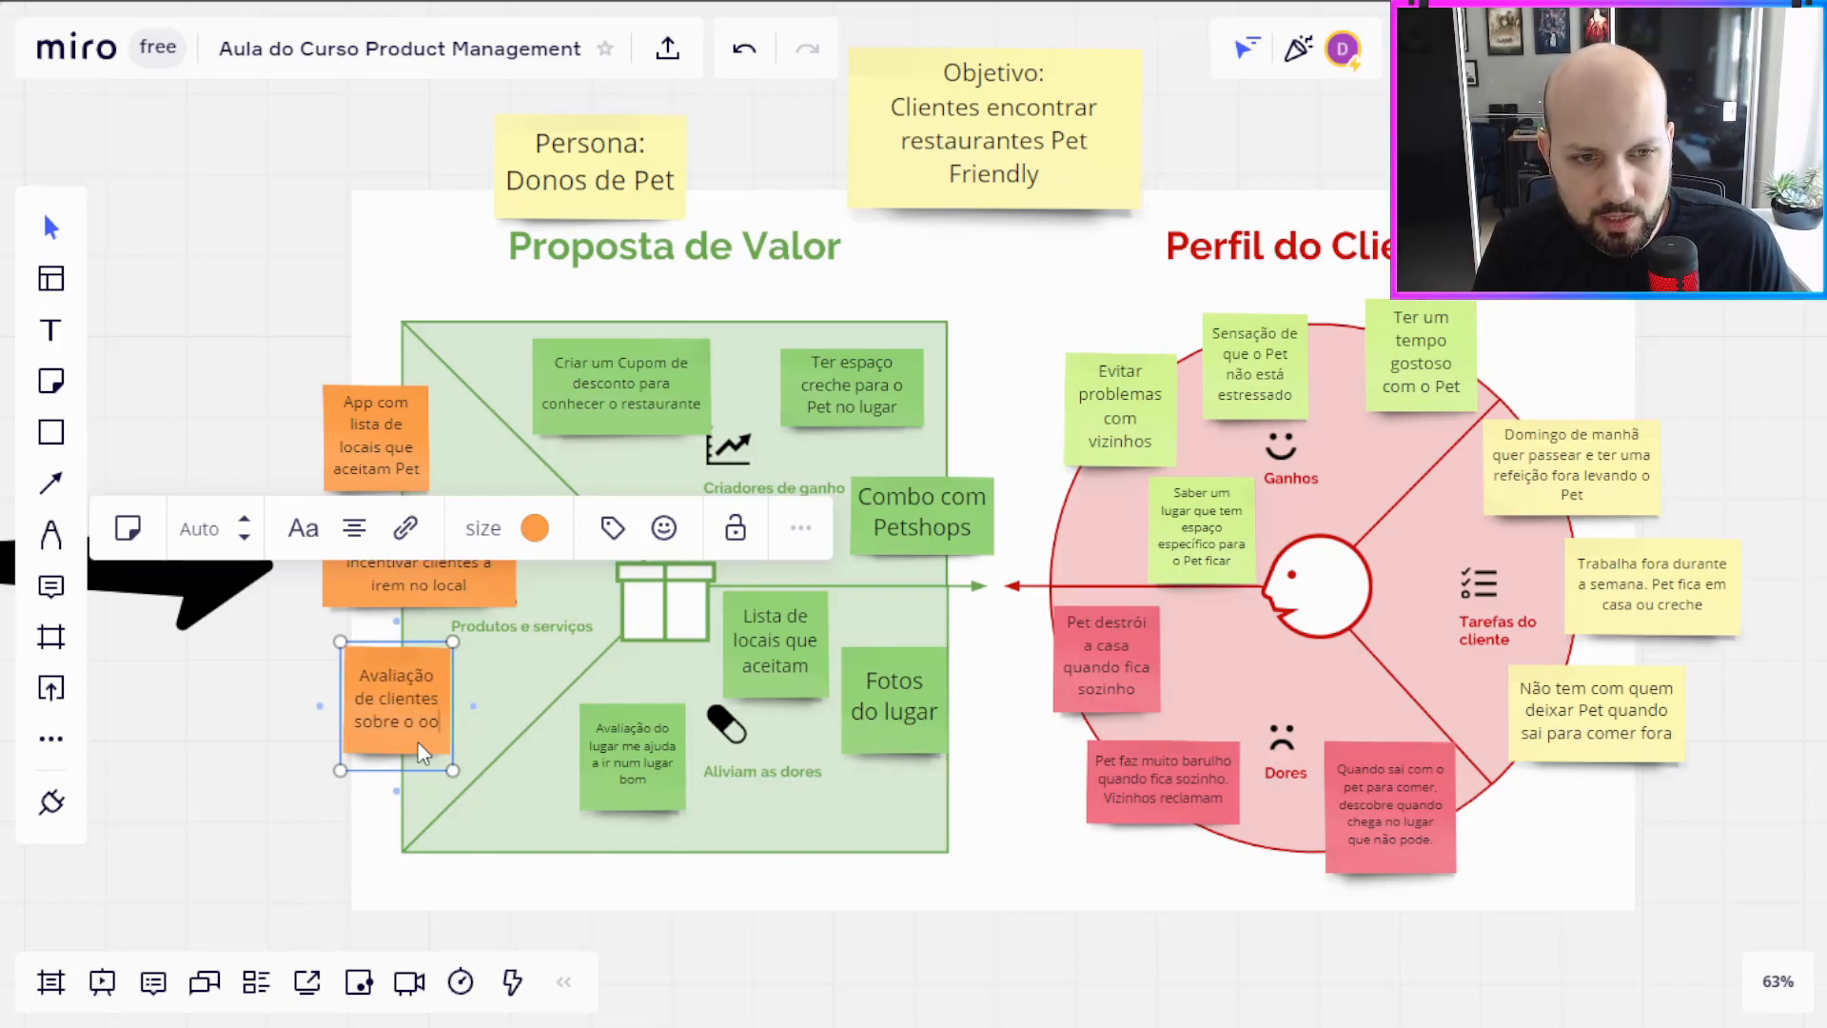
left_click(325, 769)
left_click_drag(357, 733, 338, 715)
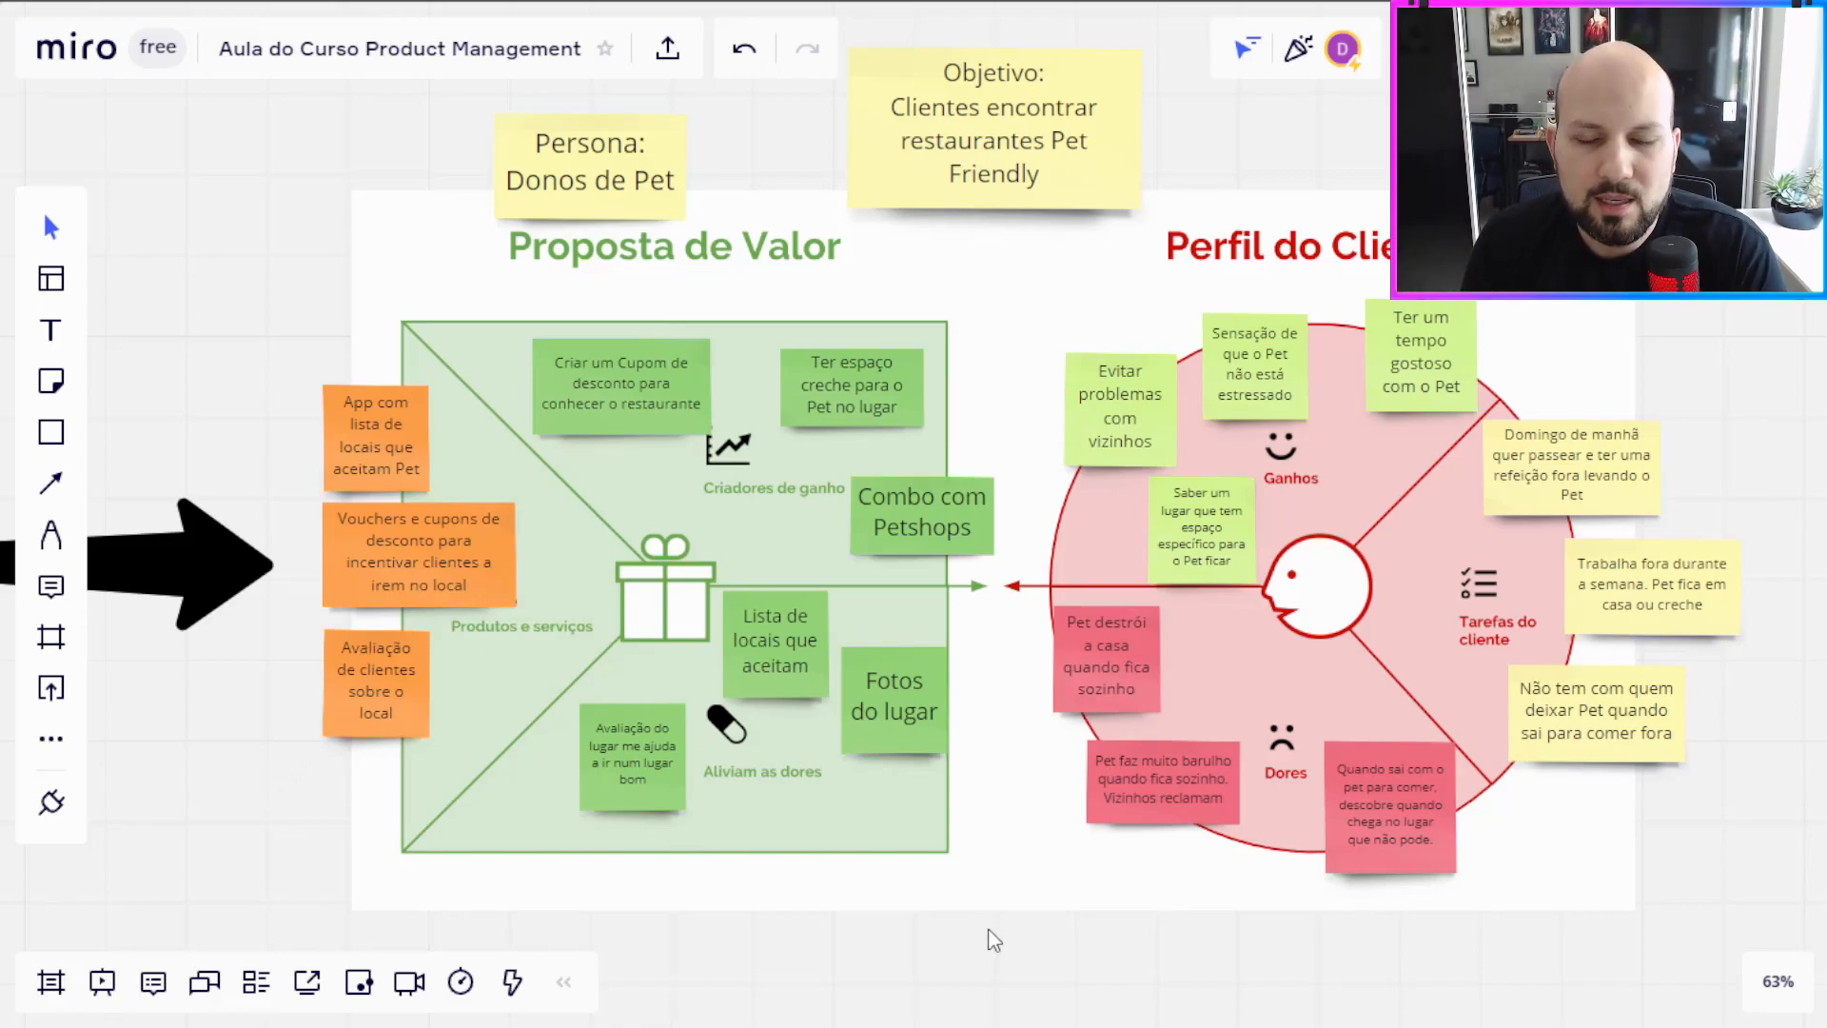
left_click_drag(1023, 943, 980, 931)
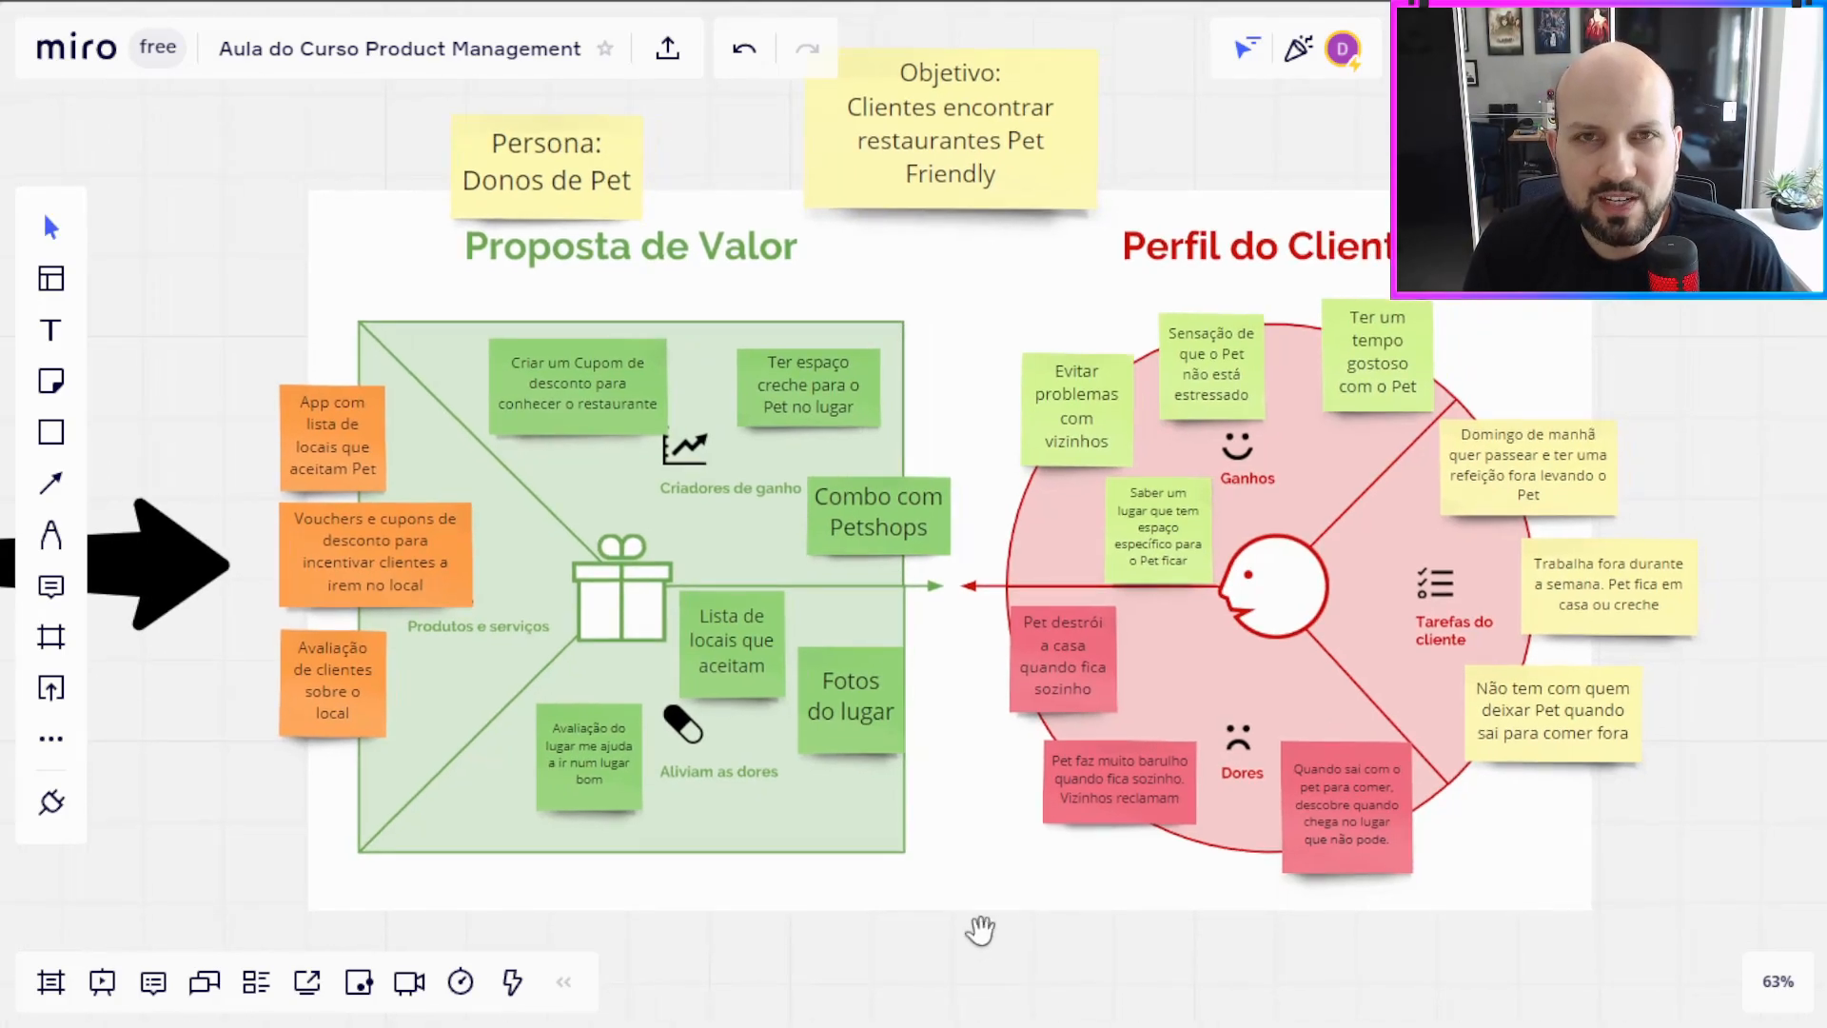